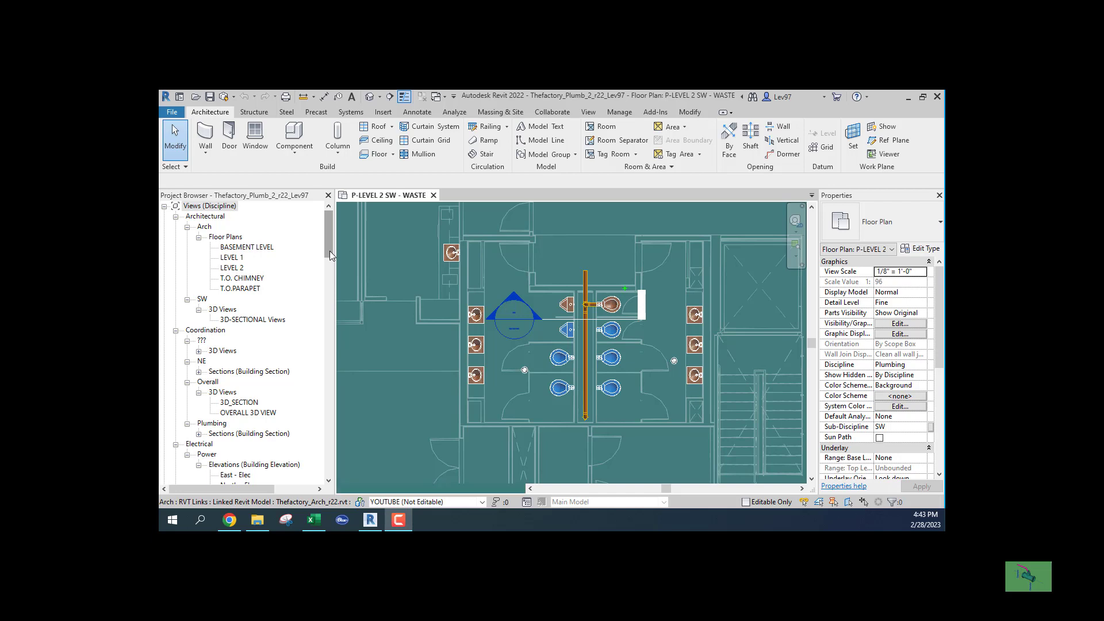
Step: Open the P-LEVEL 1 SW - WASTE floor plan and centre it on the restroom fixtures
{"action": "left_click_drag", "start_coordinate": [332, 253], "coordinate": [325, 335]}
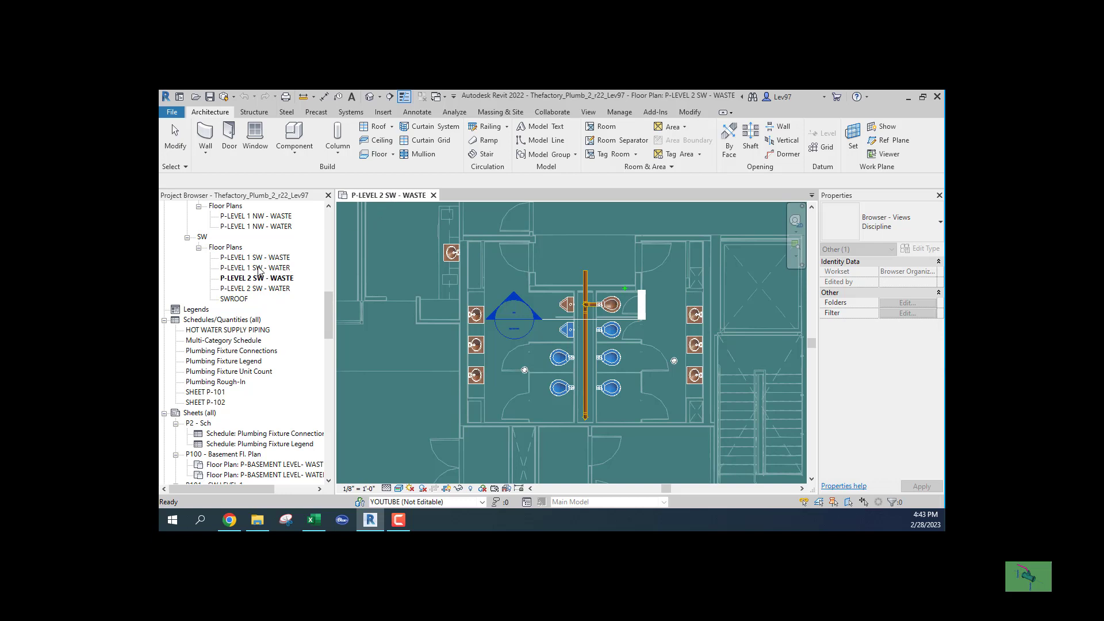
{"action": "double_click", "coordinate": [256, 258]}
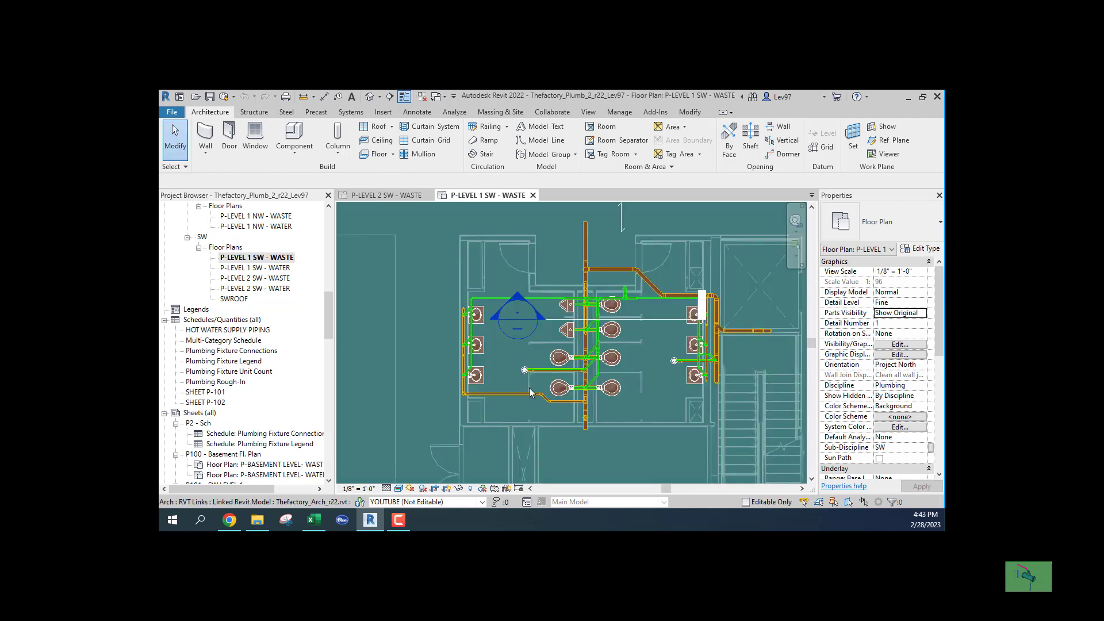
{"action": "middle_click_drag", "start_coordinate": [512, 379], "coordinate": [447, 295]}
{"action": "scroll", "coordinate": [532, 362], "scroll_direction": "up", "scroll_amount": 3}
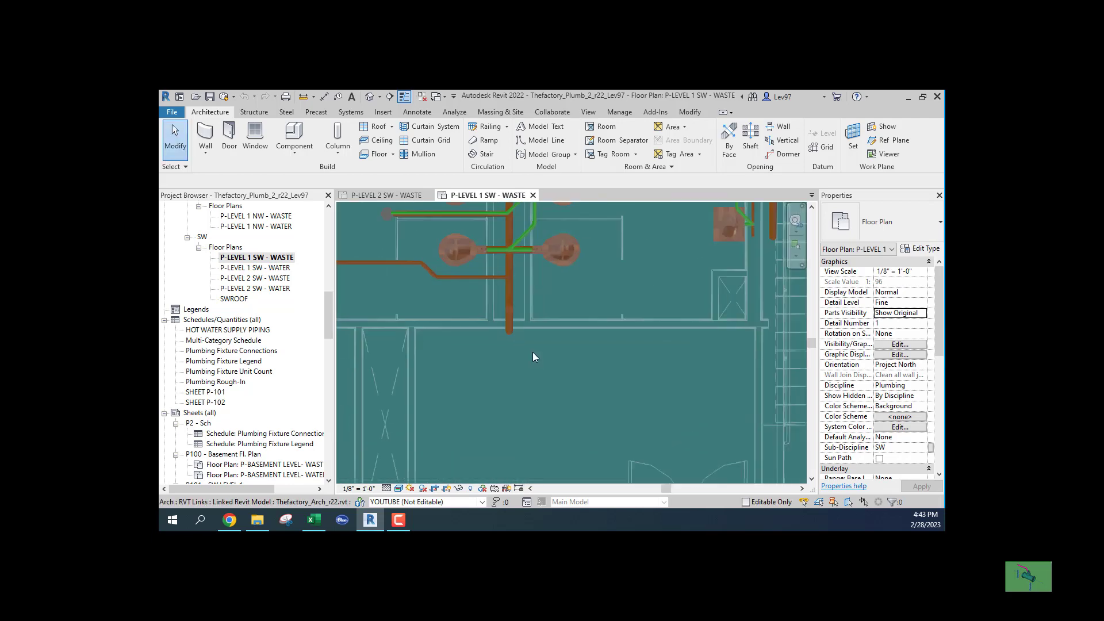
{"action": "middle_click_drag", "start_coordinate": [527, 337], "coordinate": [611, 421]}
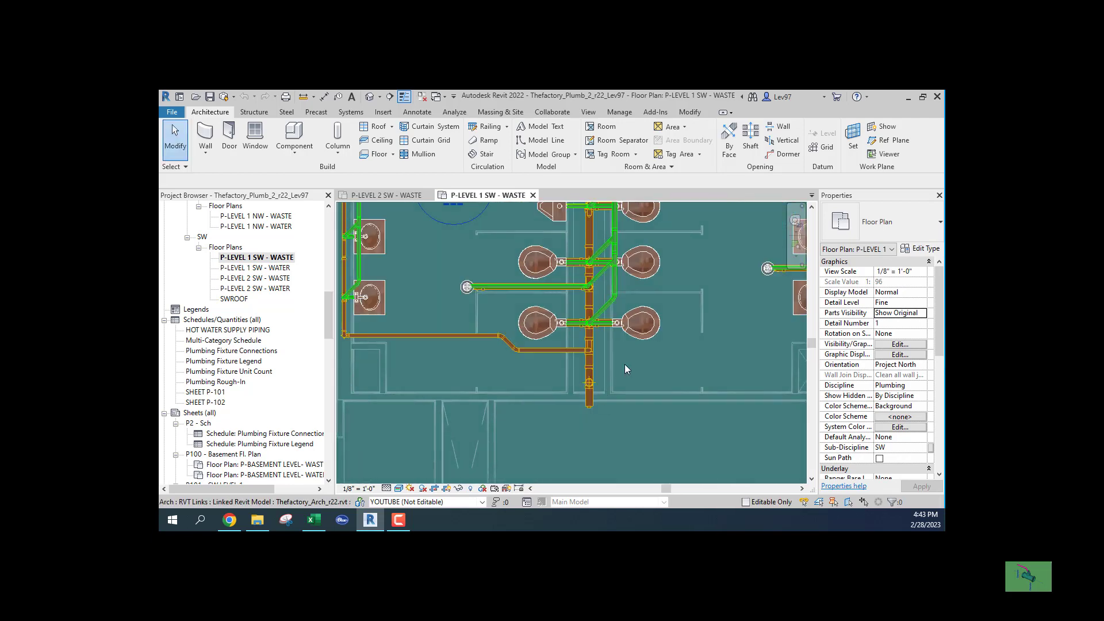
Step: Compare the level 2 and level 1 SW waste plans by switching between their view tabs
{"action": "left_click", "coordinate": [392, 196]}
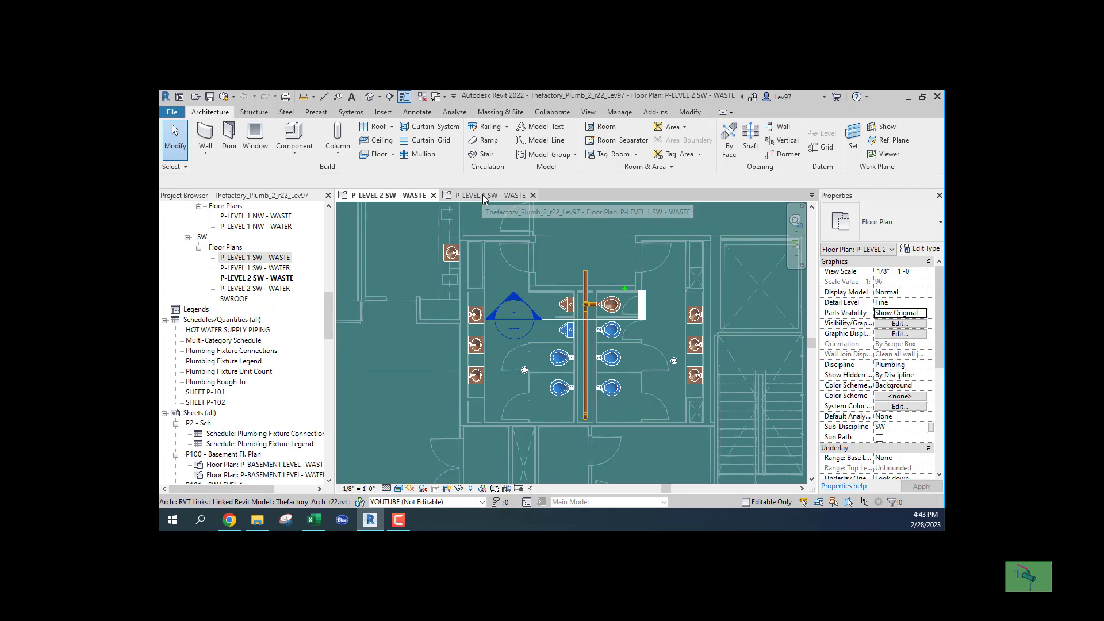
{"action": "left_click", "coordinate": [458, 197]}
{"action": "scroll", "coordinate": [567, 420], "scroll_direction": "up", "scroll_amount": 2}
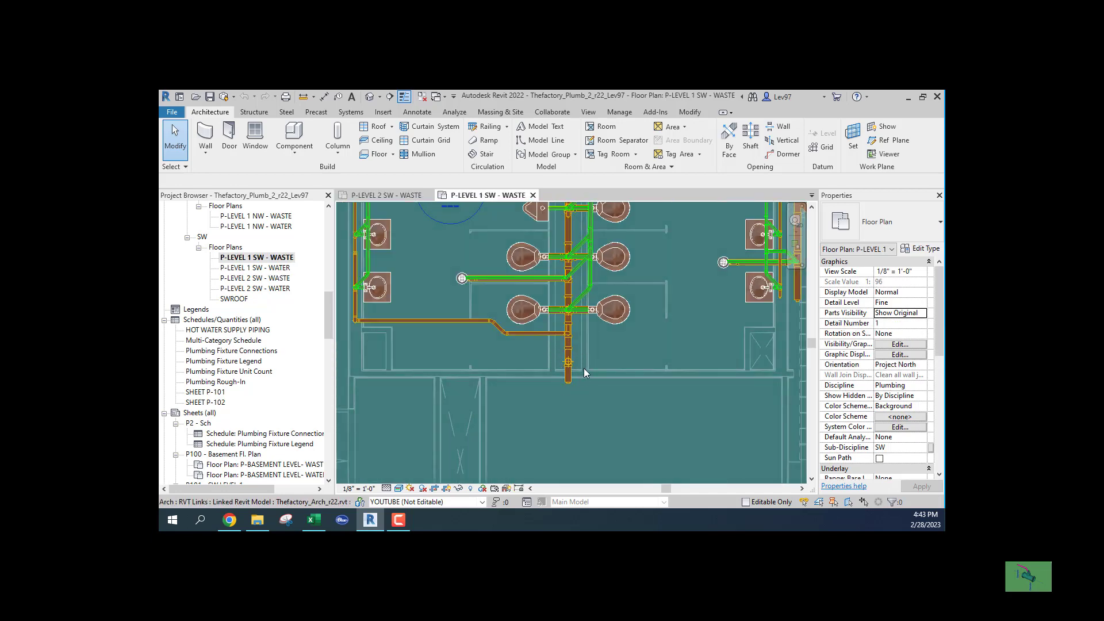
{"action": "scroll", "coordinate": [539, 388], "scroll_direction": "down", "scroll_amount": 2}
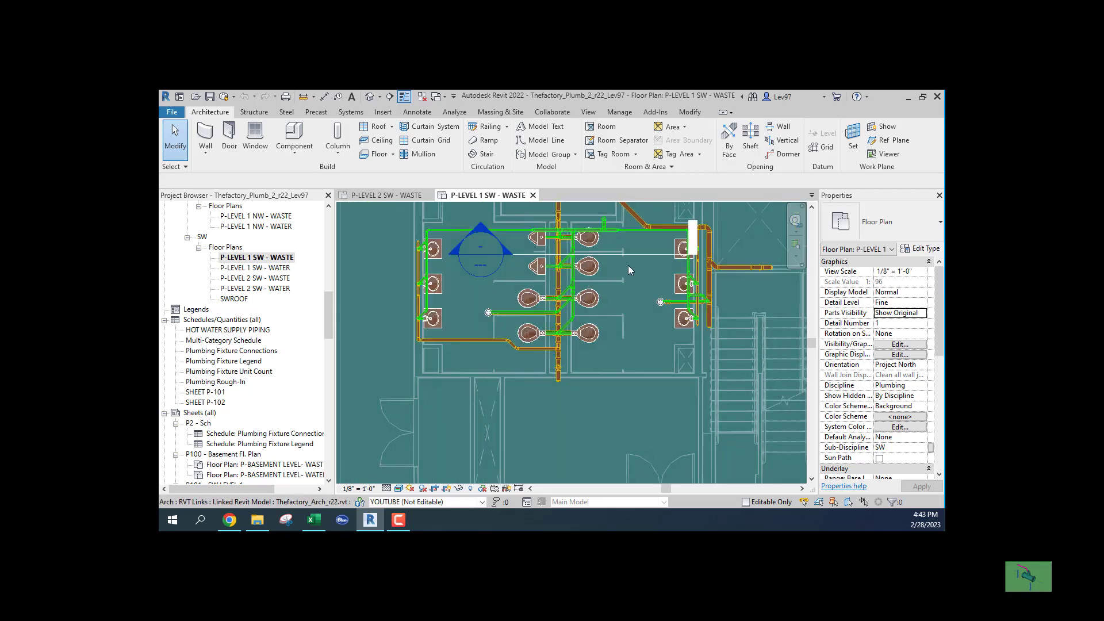
Step: Drag the section line below the toilet stalls, then extend its end grip right on the level 2 plan
{"action": "left_click", "coordinate": [641, 275]}
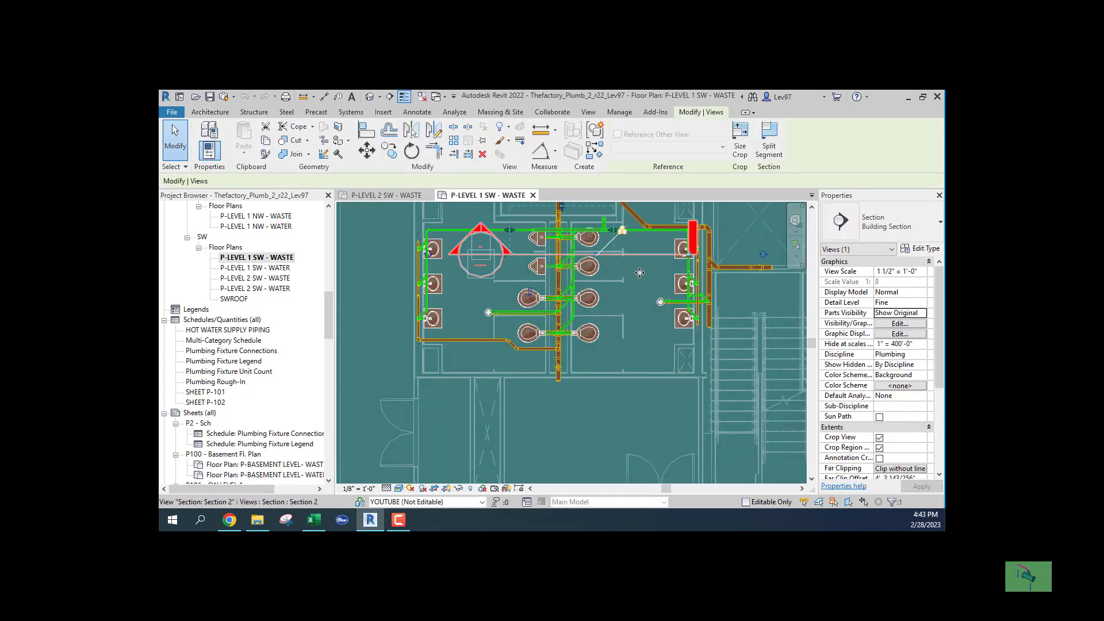
{"action": "mouse_move", "coordinate": [638, 253]}
{"action": "left_mouse_down"}
{"action": "mouse_move", "coordinate": [635, 394]}
{"action": "mouse_move", "coordinate": [636, 381]}
{"action": "mouse_move", "coordinate": [681, 359]}
{"action": "left_mouse_up"}
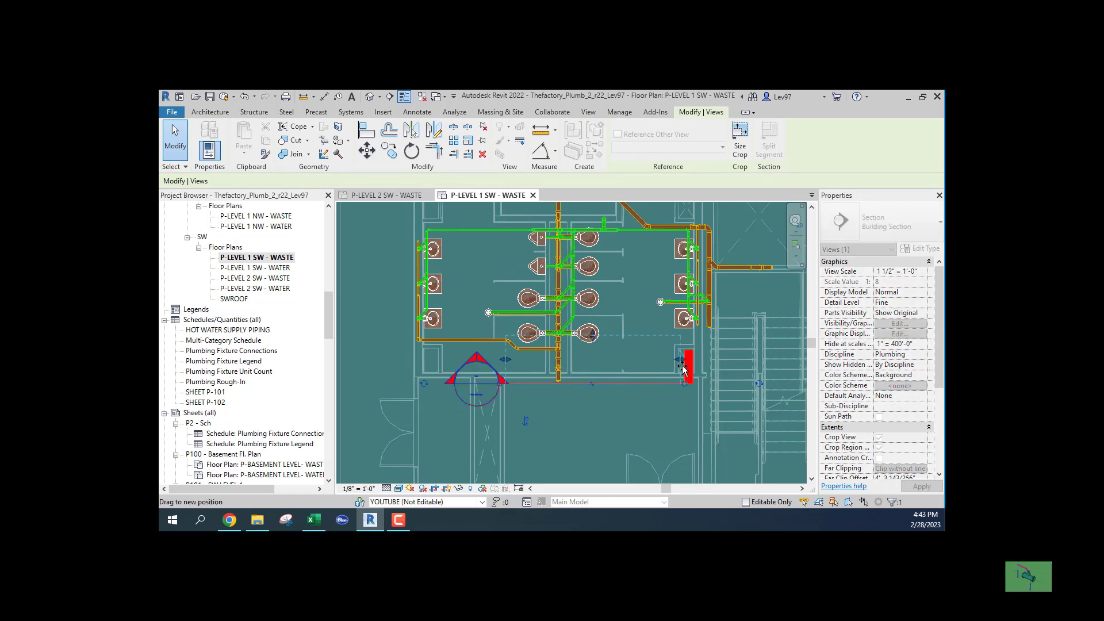
{"action": "left_click", "coordinate": [392, 195]}
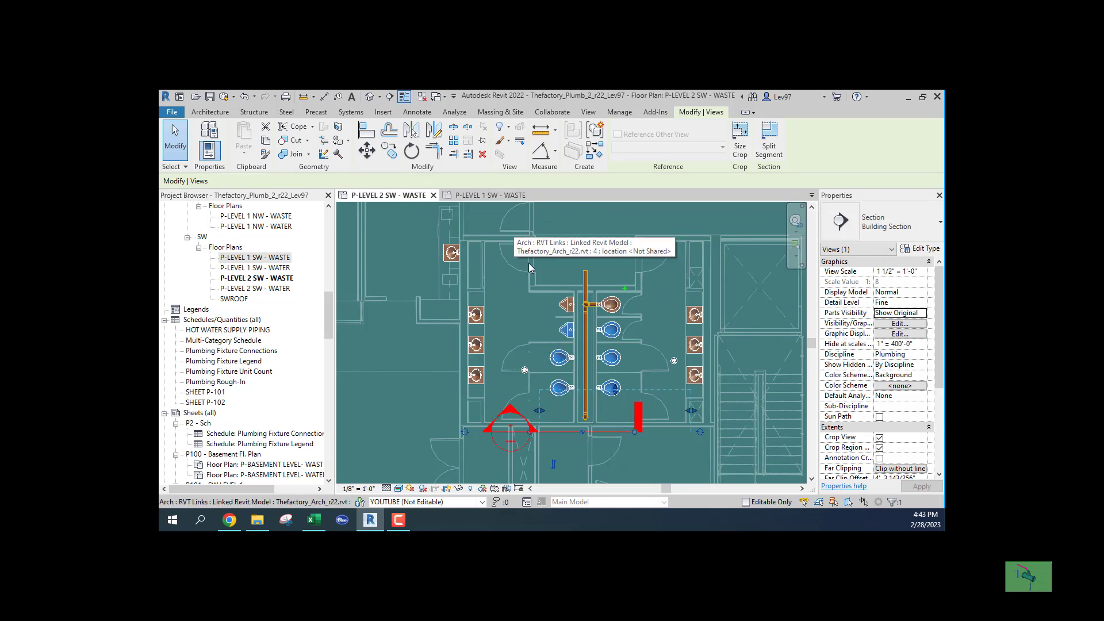
{"action": "scroll", "coordinate": [598, 412], "scroll_direction": "up", "scroll_amount": 3}
{"action": "scroll", "coordinate": [596, 405], "scroll_direction": "up", "scroll_amount": 2}
{"action": "scroll", "coordinate": [614, 412], "scroll_direction": "down", "scroll_amount": 2}
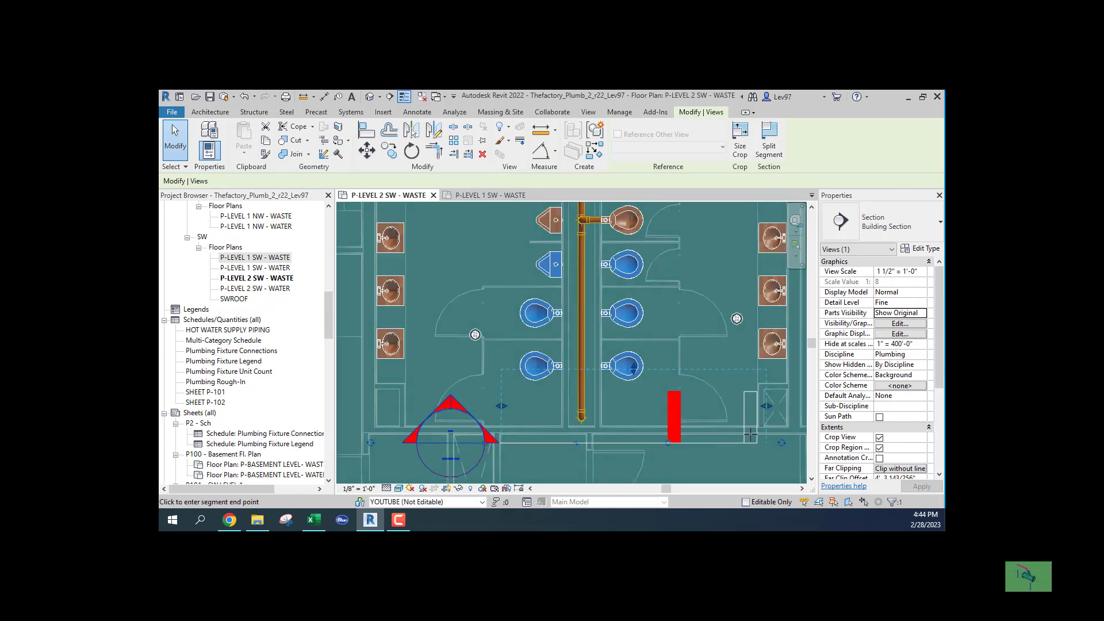
{"action": "left_click_drag", "start_coordinate": [668, 443], "coordinate": [771, 443]}
{"action": "middle_click_drag", "start_coordinate": [614, 405], "coordinate": [619, 343]}
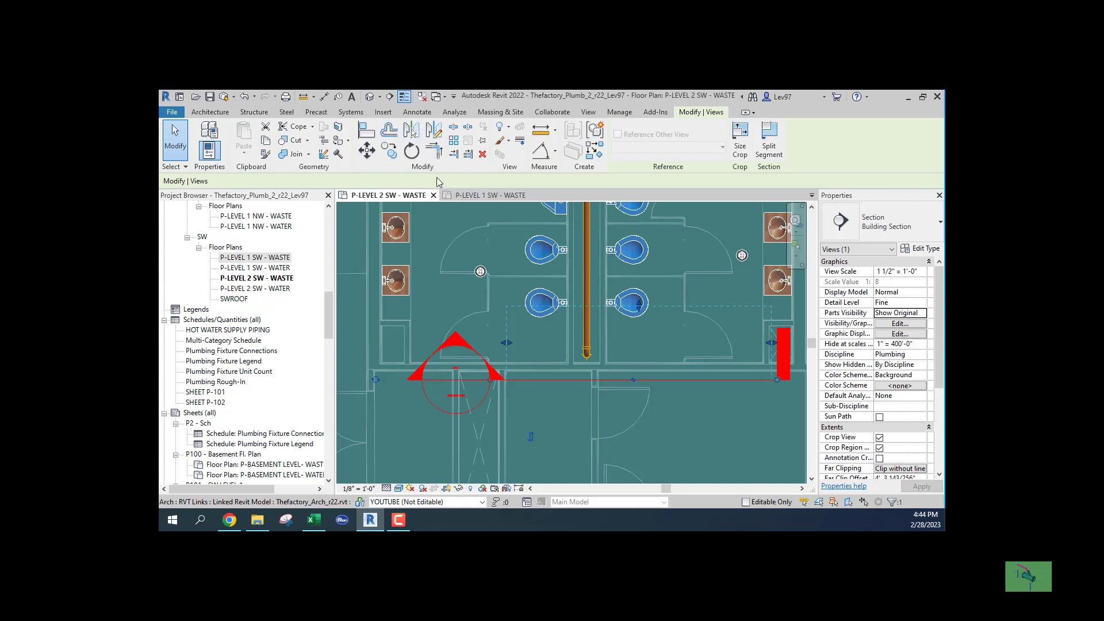
Step: Rotate the section line 90° about a point on it and move it beside the waste pipe
{"action": "left_click", "coordinate": [411, 151]}
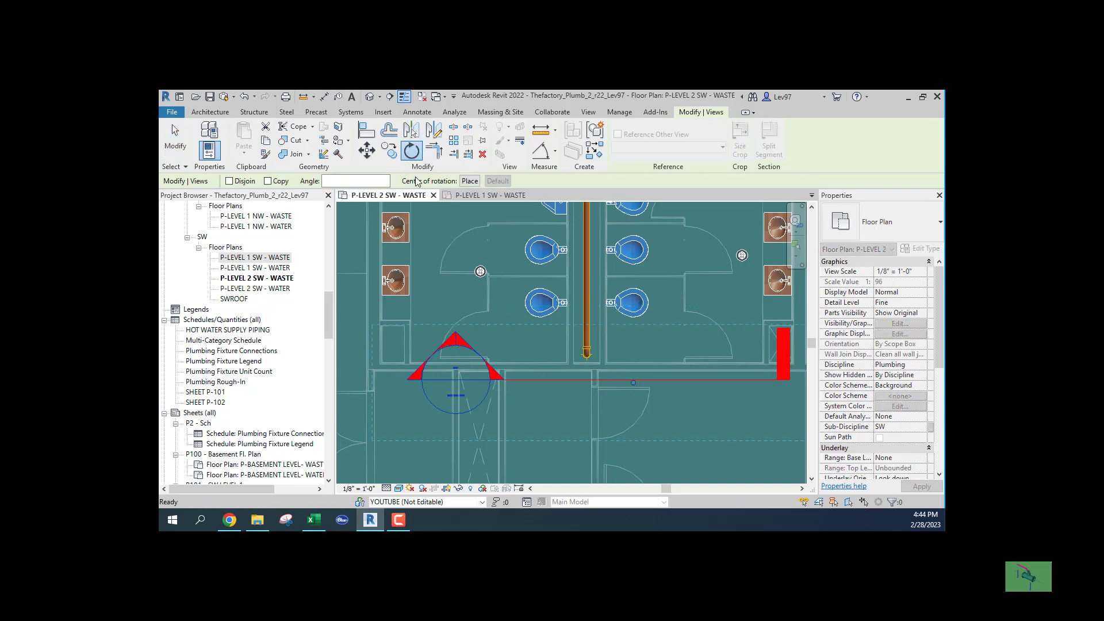
{"action": "left_click", "coordinate": [469, 182]}
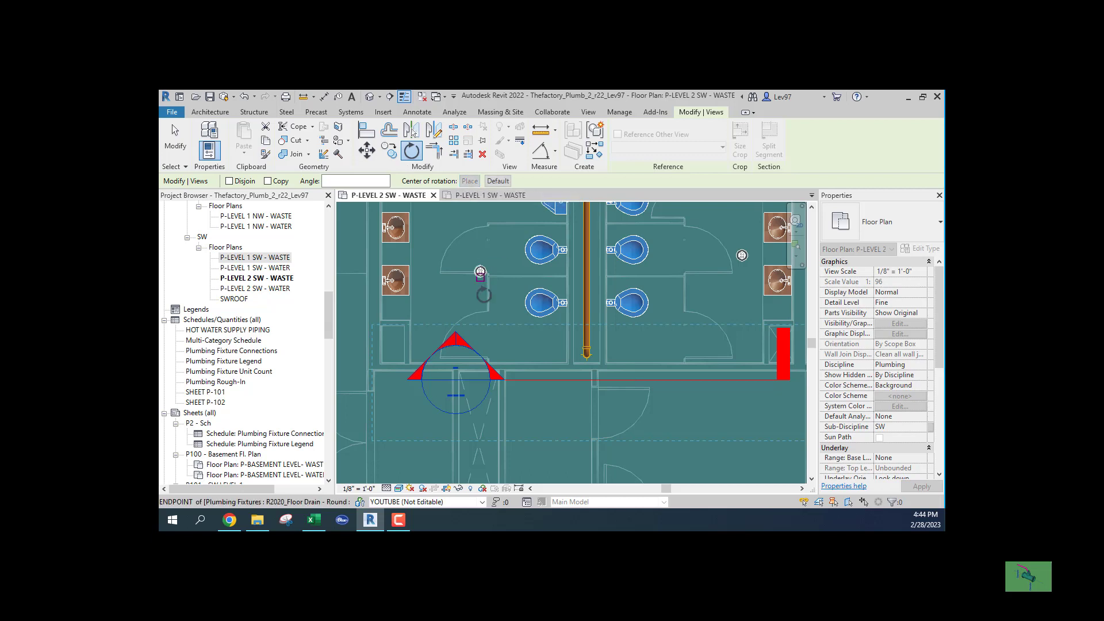
{"action": "scroll", "coordinate": [627, 377], "scroll_direction": "up", "scroll_amount": 2}
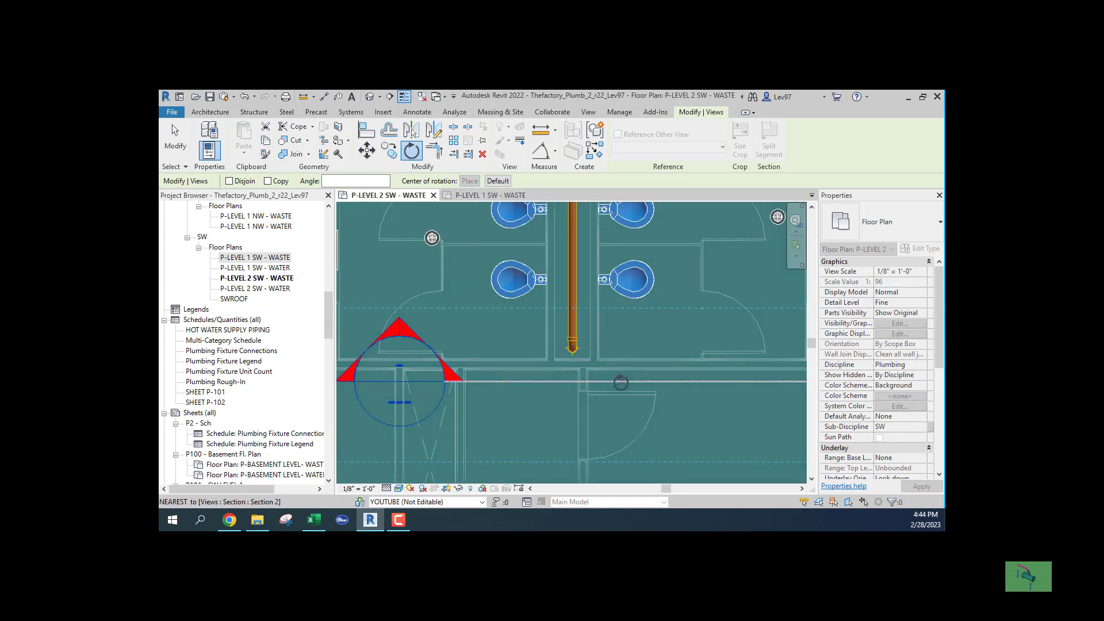
{"action": "left_click", "coordinate": [622, 381]}
{"action": "left_click", "coordinate": [622, 339]}
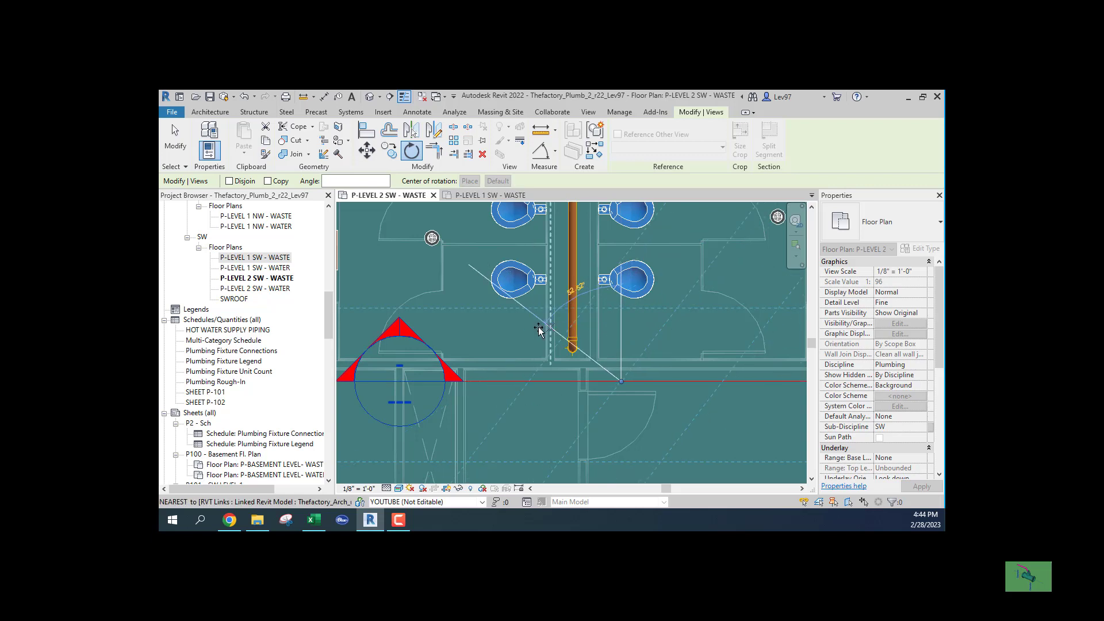
{"action": "type", "text": "90"}
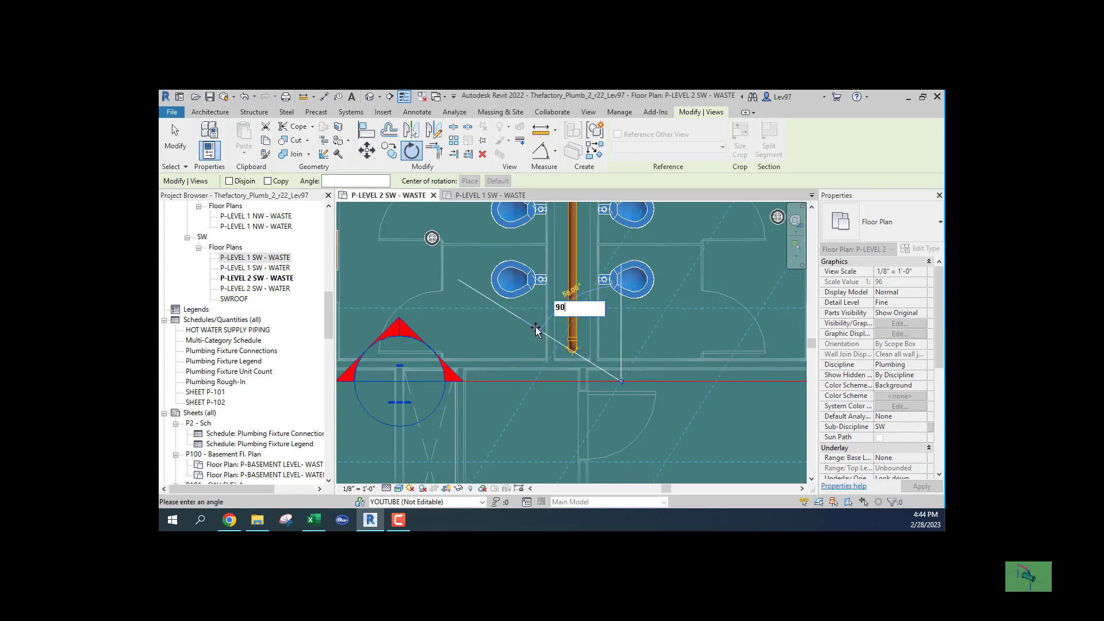
{"action": "key", "text": "Return"}
{"action": "left_click_drag", "start_coordinate": [621, 346], "coordinate": [585, 299]}
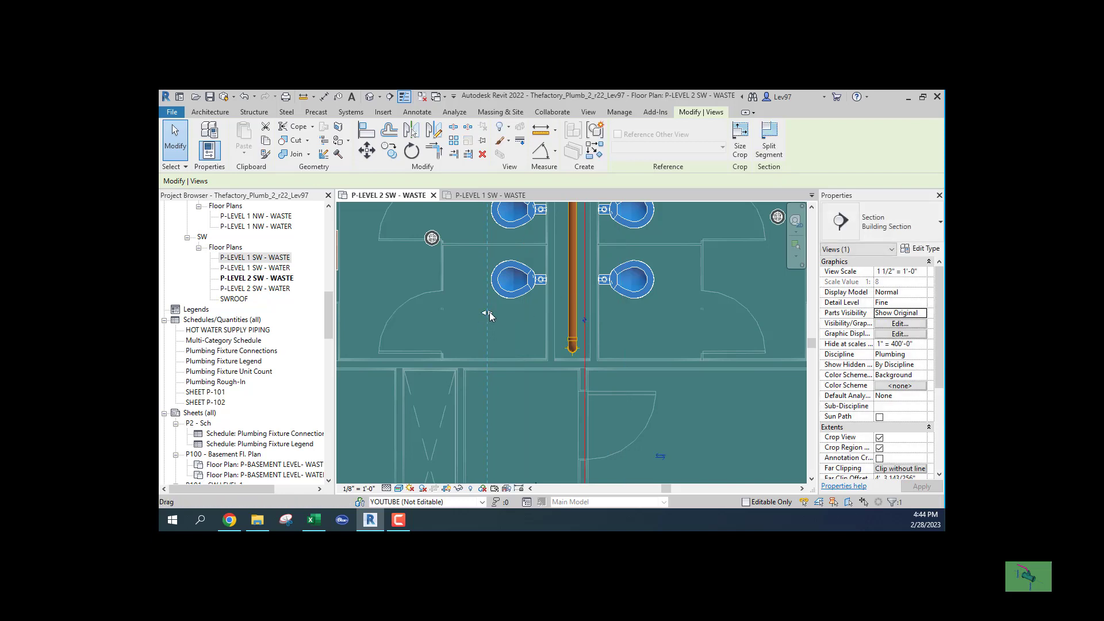
Step: Drag the vertical section and its extent so it cuts the waste stack between the water closets
{"action": "left_click_drag", "start_coordinate": [488, 315], "coordinate": [562, 323]}
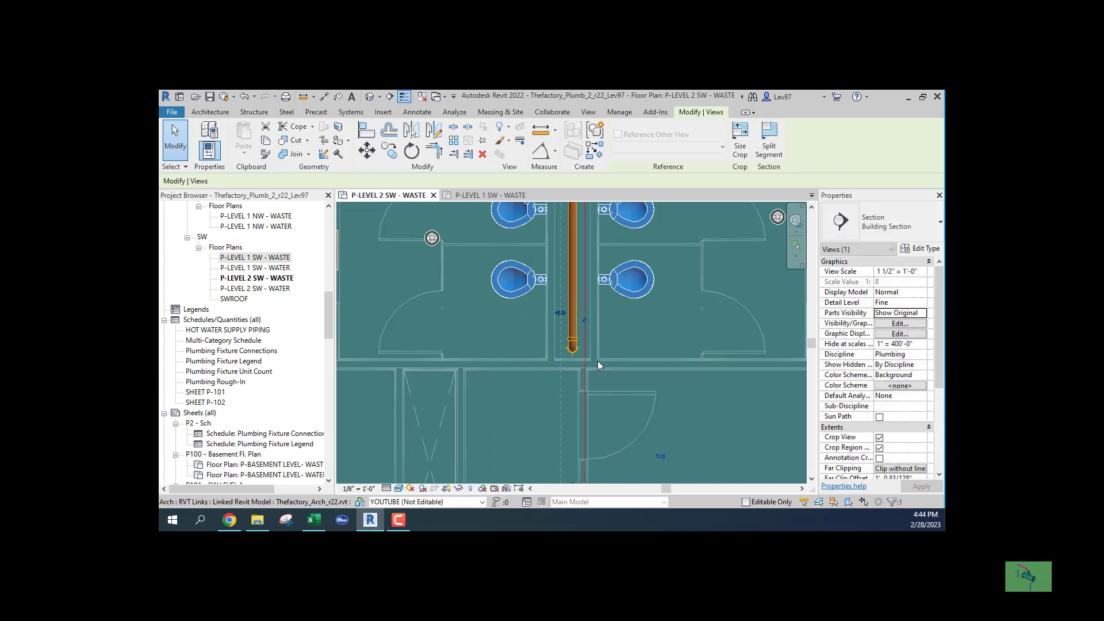
{"action": "scroll", "coordinate": [601, 348], "scroll_direction": "down", "scroll_amount": 2}
{"action": "scroll", "coordinate": [601, 348], "scroll_direction": "down", "scroll_amount": 2}
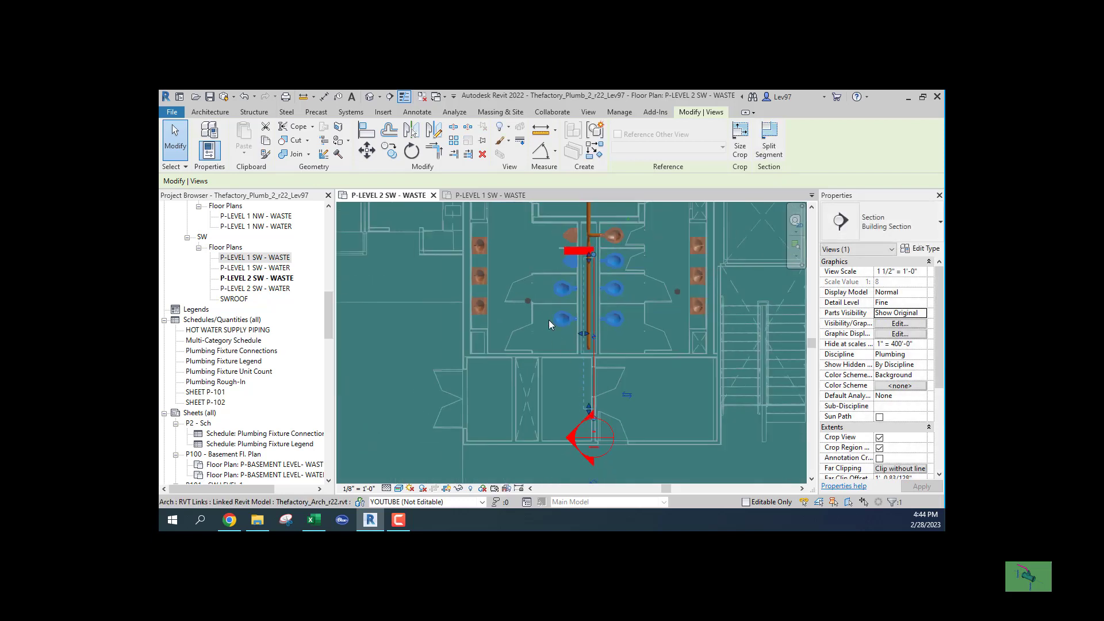
{"action": "scroll", "coordinate": [549, 319], "scroll_direction": "up", "scroll_amount": 2}
{"action": "scroll", "coordinate": [560, 322], "scroll_direction": "up", "scroll_amount": 2}
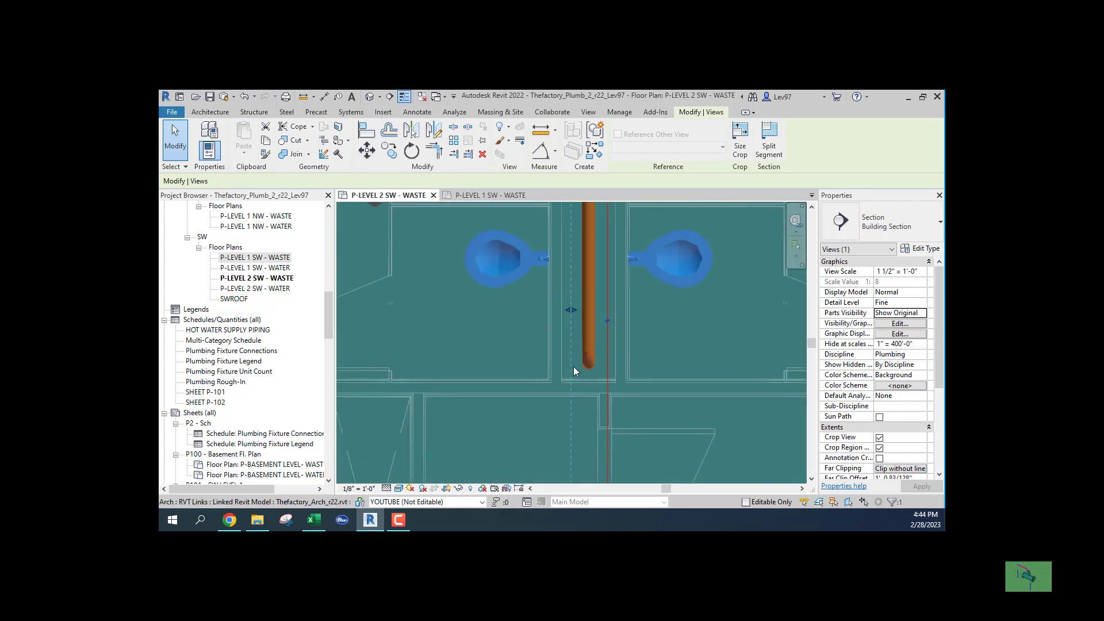
{"action": "scroll", "coordinate": [574, 367], "scroll_direction": "down", "scroll_amount": 2}
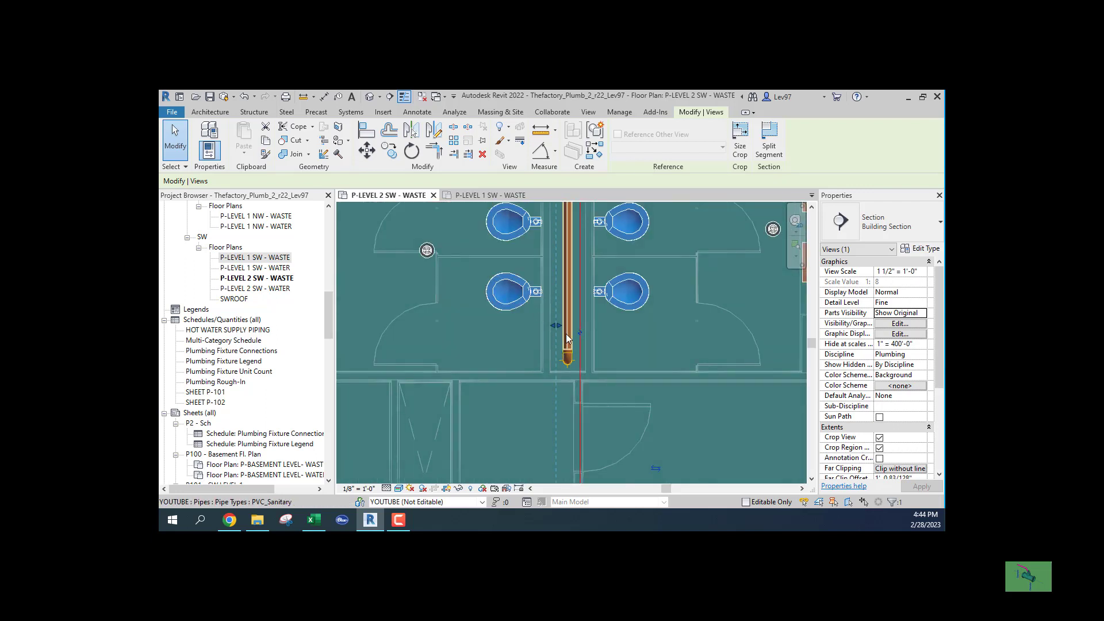
{"action": "scroll", "coordinate": [541, 350], "scroll_direction": "up", "scroll_amount": 2}
{"action": "left_click_drag", "start_coordinate": [548, 312], "coordinate": [500, 311]}
{"action": "middle_click_drag", "start_coordinate": [516, 302], "coordinate": [500, 434]}
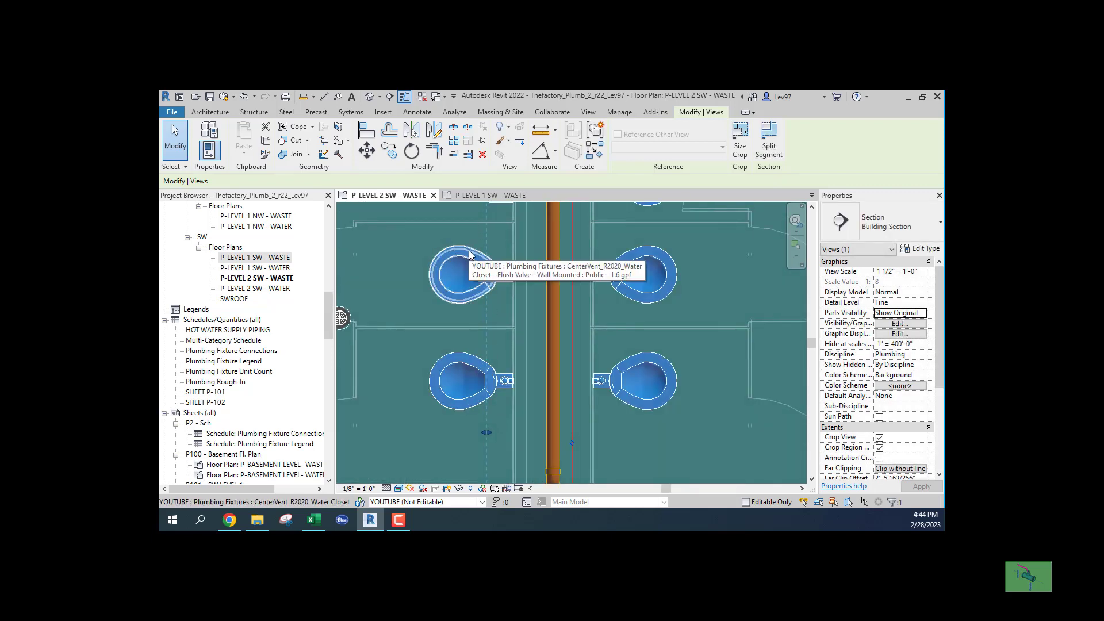
{"action": "scroll", "coordinate": [473, 372], "scroll_direction": "down", "scroll_amount": 2}
{"action": "scroll", "coordinate": [475, 374], "scroll_direction": "down", "scroll_amount": 1}
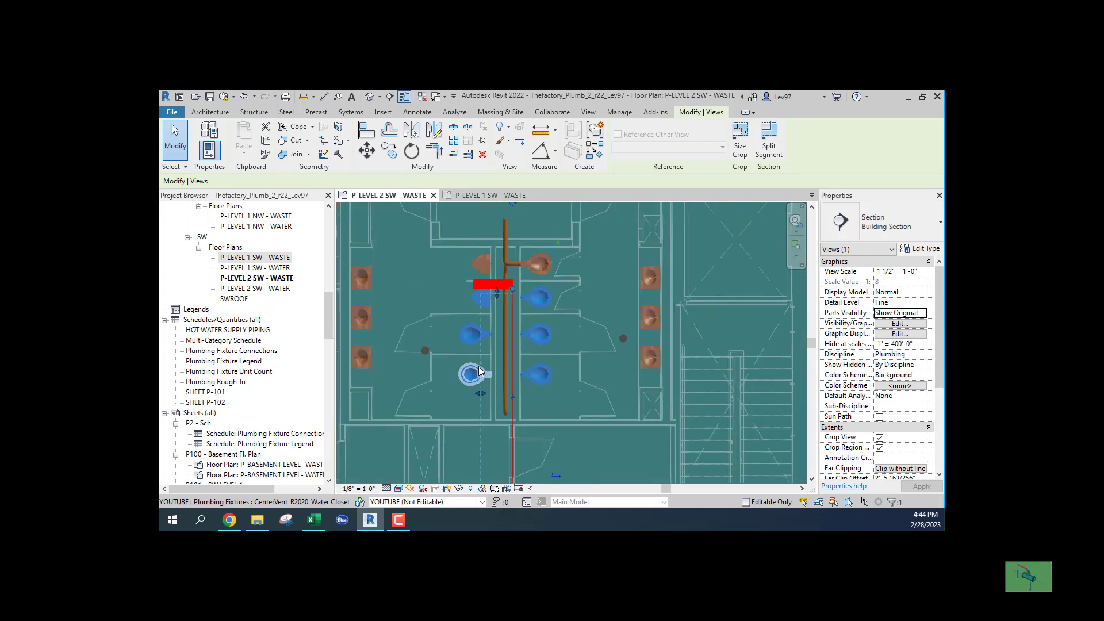
{"action": "scroll", "coordinate": [482, 374], "scroll_direction": "up", "scroll_amount": 1}
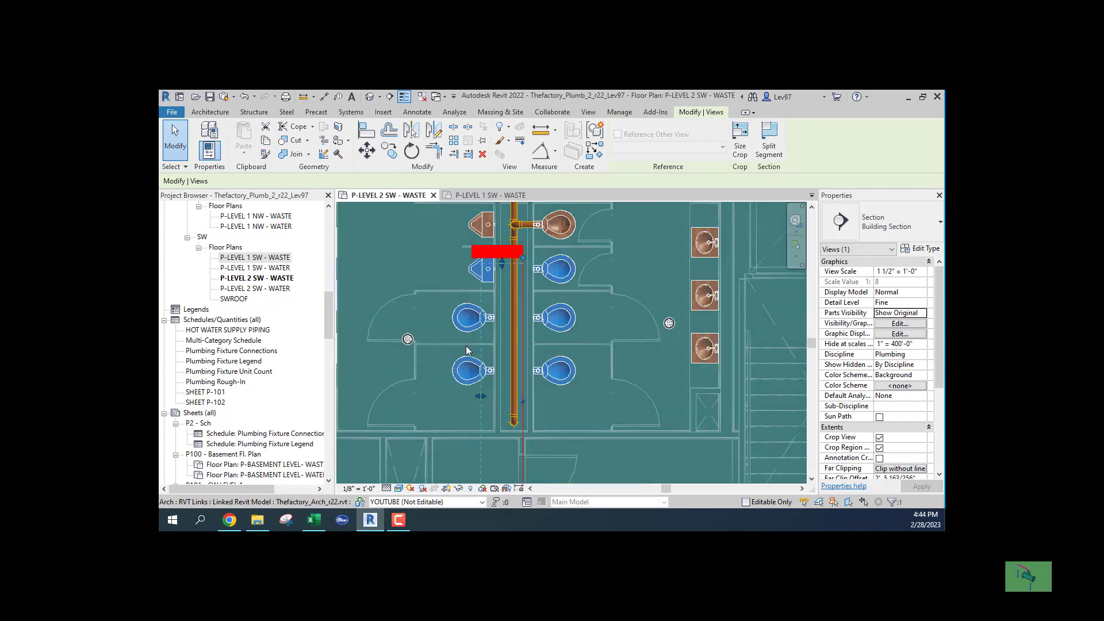
Step: Open the Section 2 view from the section line and centre it on the pipe assembly
{"action": "right_click", "coordinate": [525, 453]}
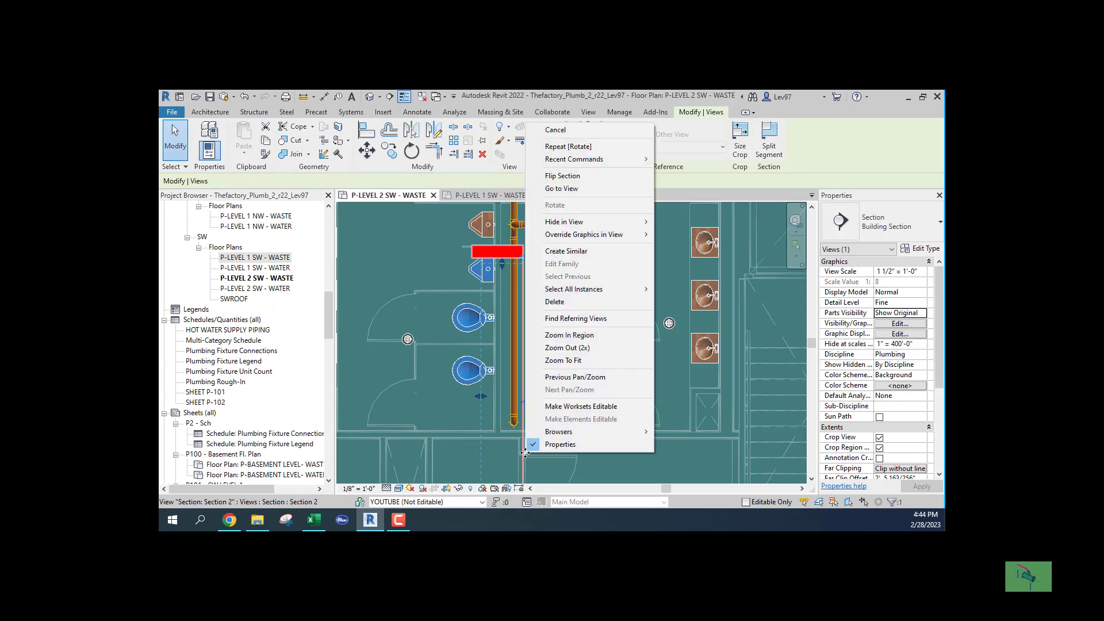
{"action": "left_click", "coordinate": [564, 188]}
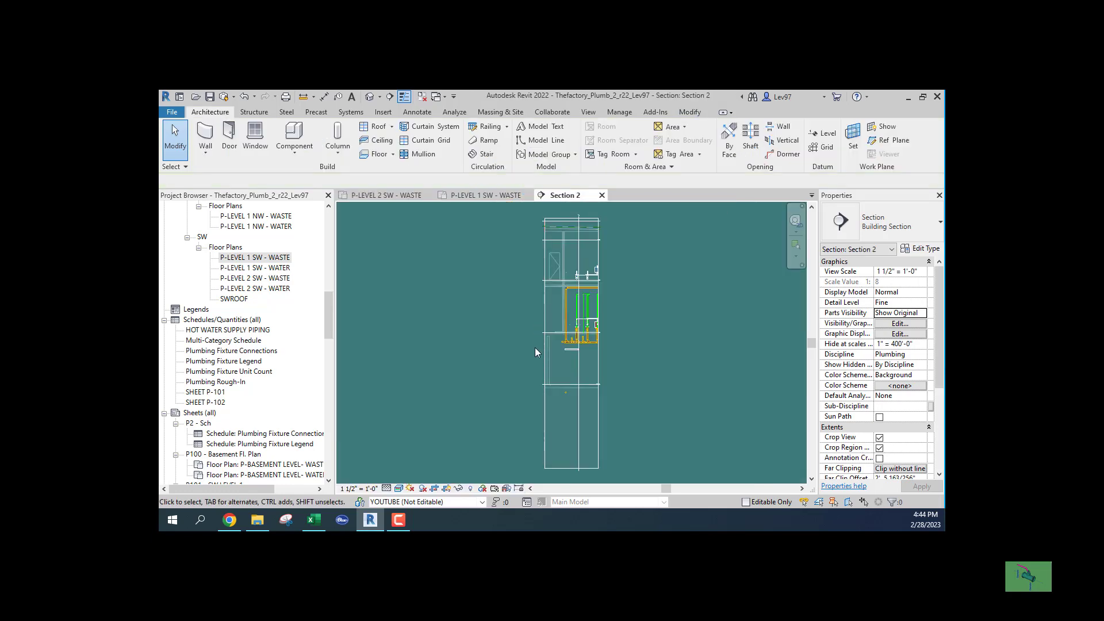
{"action": "scroll", "coordinate": [534, 413], "scroll_direction": "up", "scroll_amount": 2}
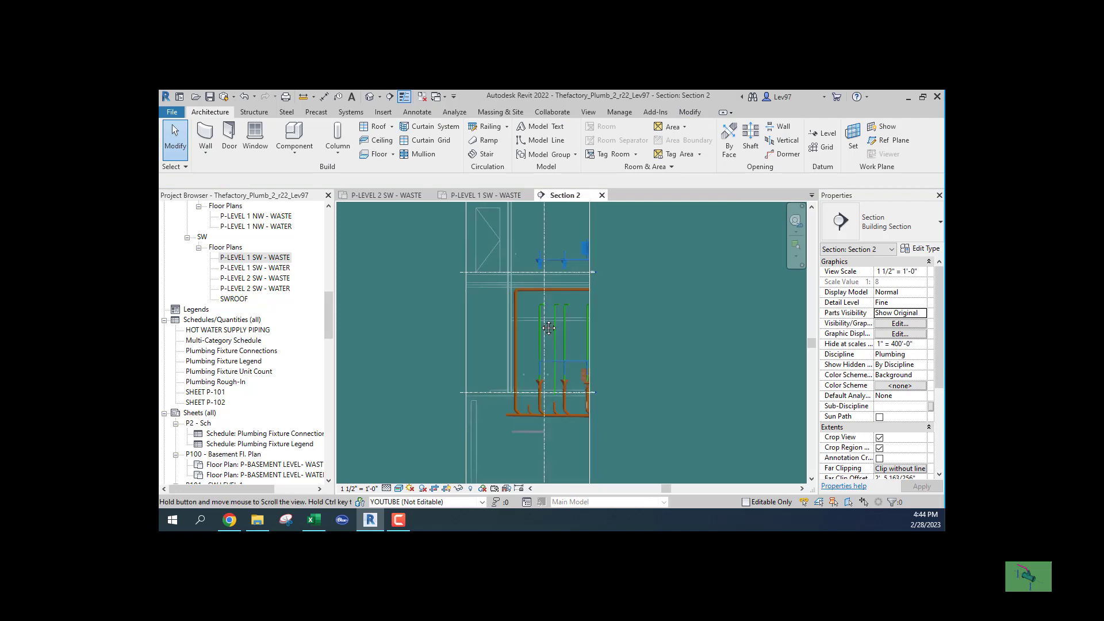
{"action": "middle_click_drag", "start_coordinate": [536, 425], "coordinate": [543, 322]}
{"action": "scroll", "coordinate": [538, 331], "scroll_direction": "up", "scroll_amount": 2}
{"action": "scroll", "coordinate": [533, 354], "scroll_direction": "down", "scroll_amount": 2}
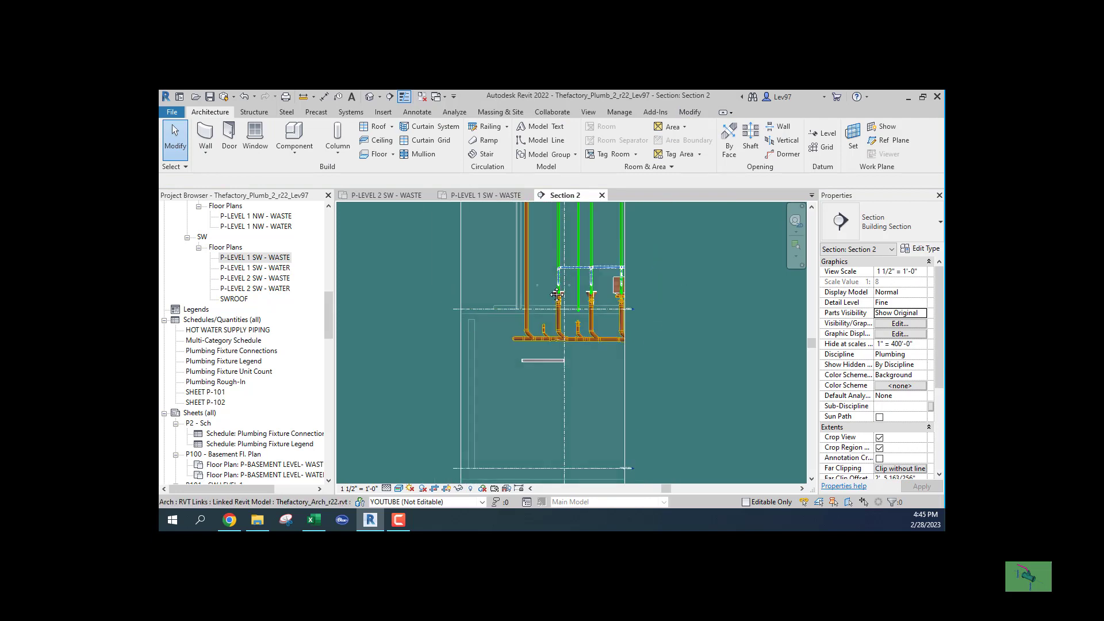
{"action": "scroll", "coordinate": [548, 361], "scroll_direction": "up", "scroll_amount": 2}
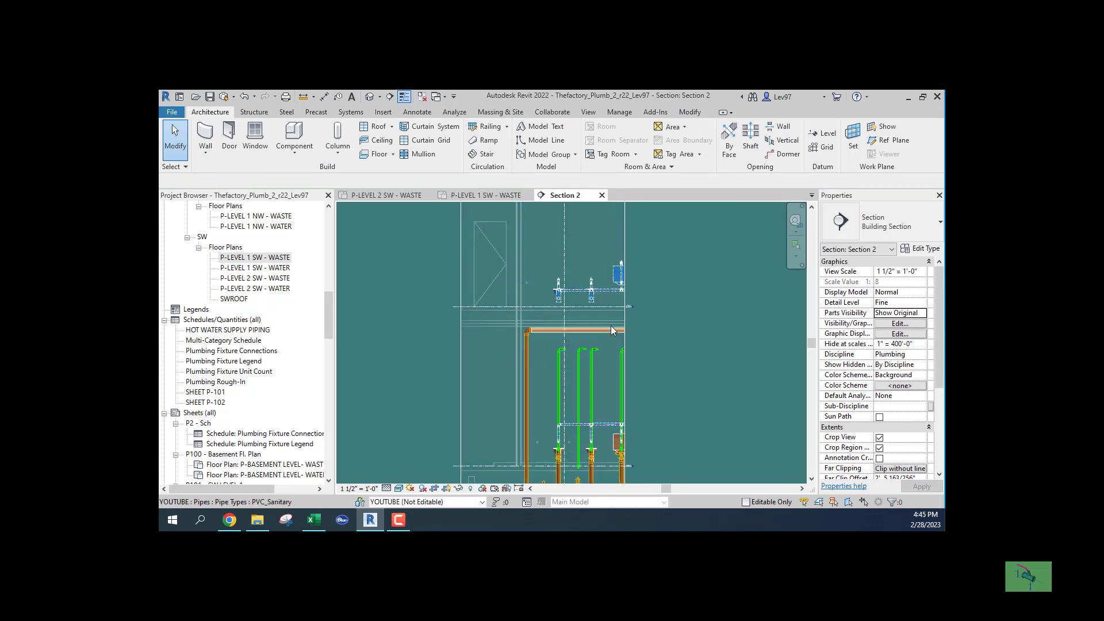
Step: Select the Section 2 crop region and drag its side handle outward to widen it
{"action": "left_click", "coordinate": [623, 311]}
{"action": "scroll", "coordinate": [636, 304], "scroll_direction": "down", "scroll_amount": 2}
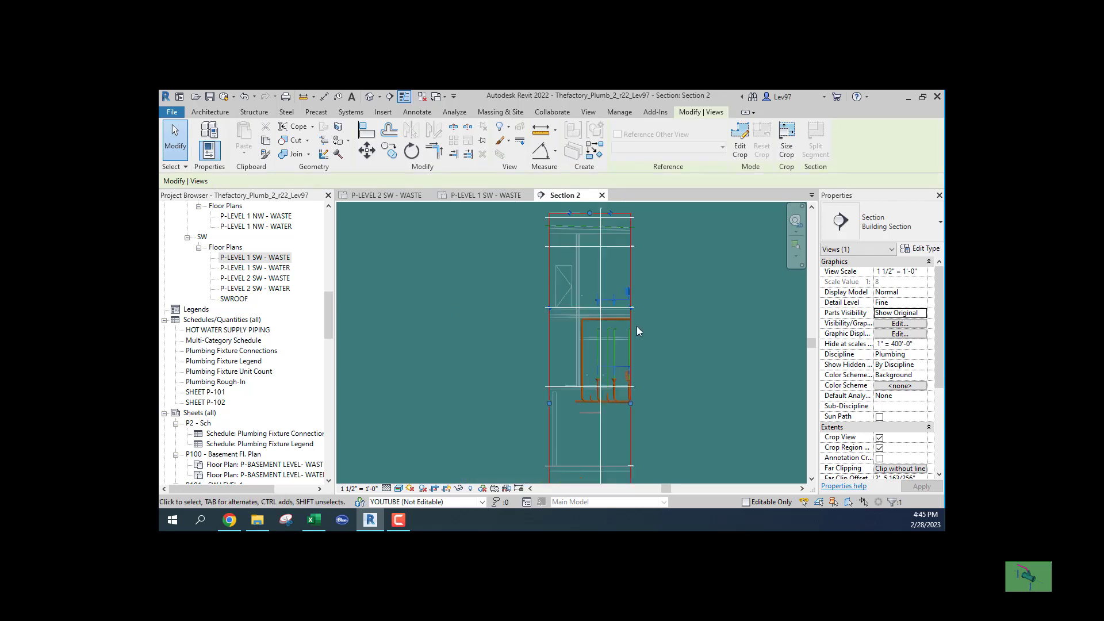
{"action": "left_click_drag", "start_coordinate": [631, 404], "coordinate": [619, 405]}
{"action": "scroll", "coordinate": [591, 355], "scroll_direction": "up", "scroll_amount": 3}
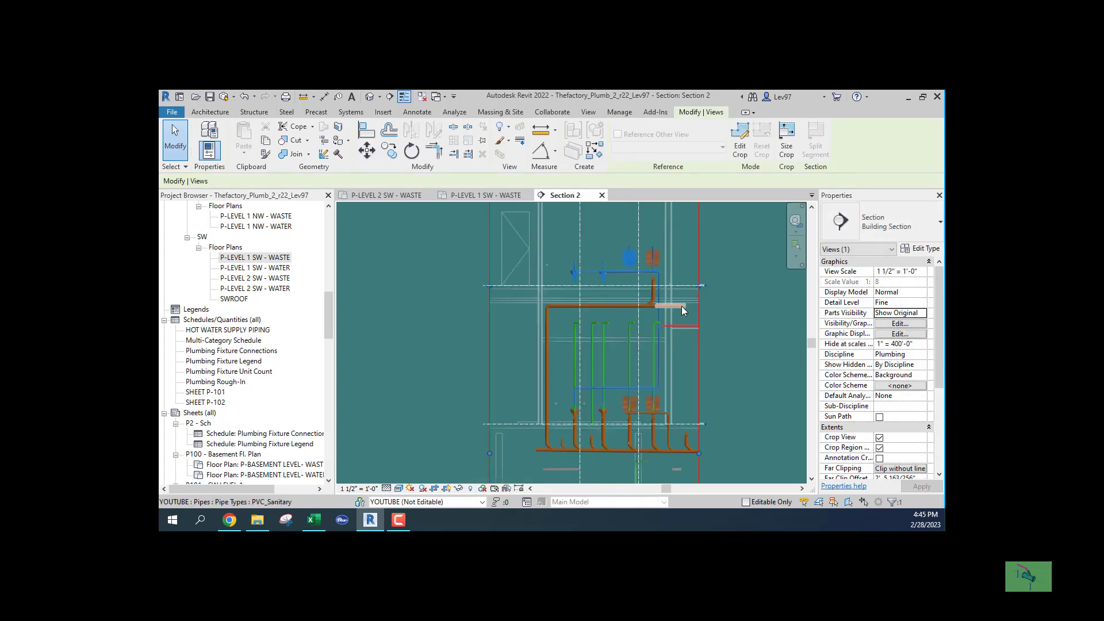
{"action": "scroll", "coordinate": [682, 306], "scroll_direction": "up", "scroll_amount": 2}
{"action": "scroll", "coordinate": [663, 293], "scroll_direction": "up", "scroll_amount": 1}
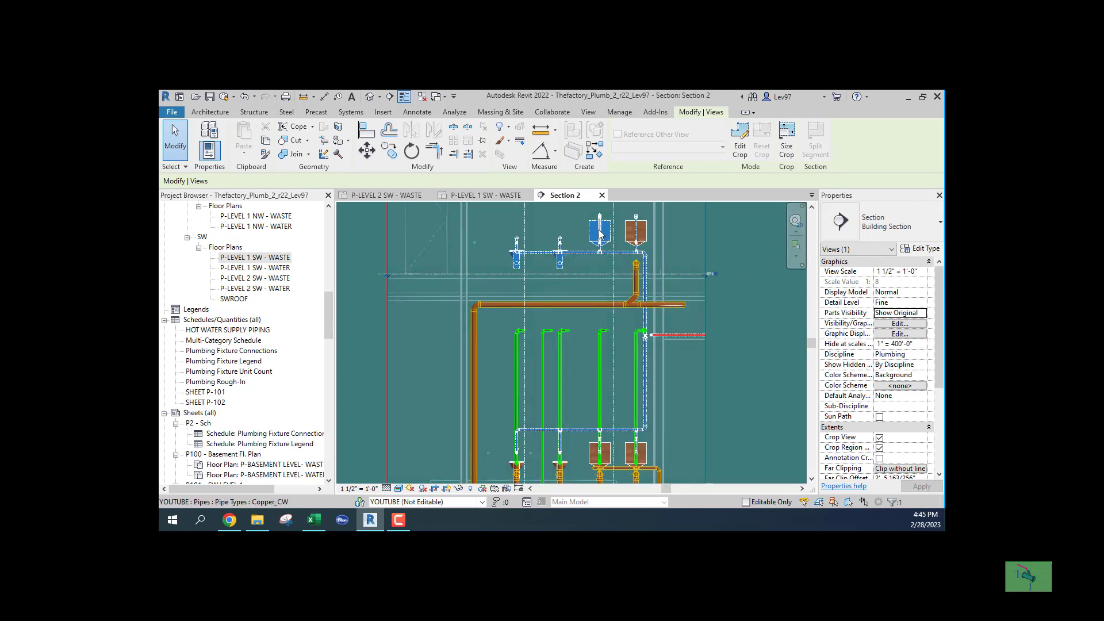
{"action": "scroll", "coordinate": [509, 397], "scroll_direction": "up", "scroll_amount": 2}
{"action": "scroll", "coordinate": [517, 356], "scroll_direction": "down", "scroll_amount": 2}
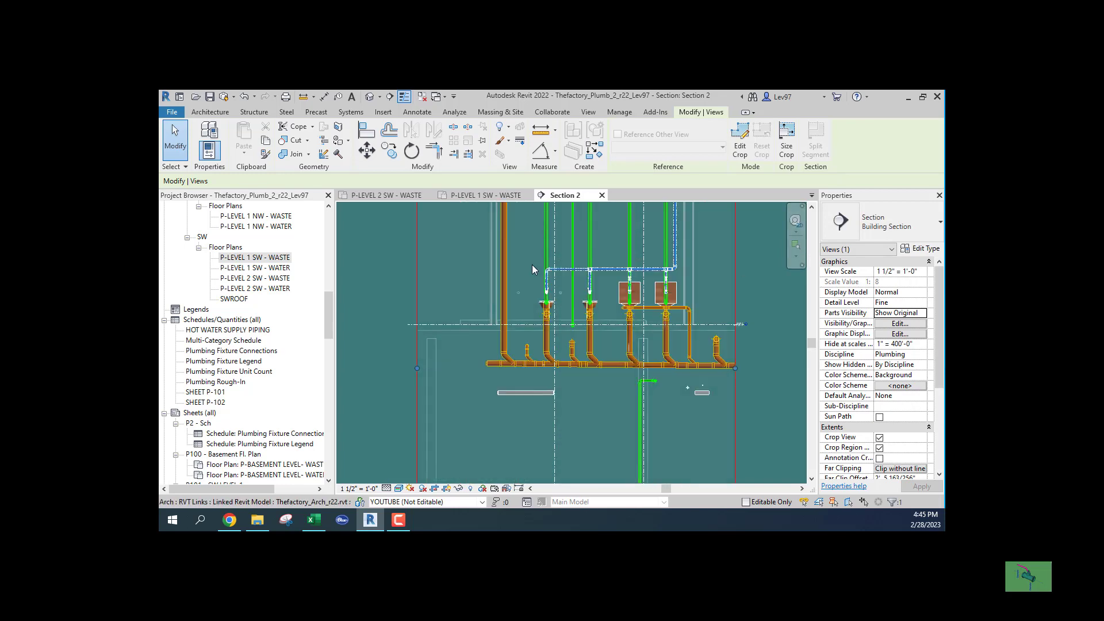
{"action": "scroll", "coordinate": [529, 342], "scroll_direction": "up", "scroll_amount": 3}
{"action": "scroll", "coordinate": [530, 342], "scroll_direction": "down", "scroll_amount": 3}
{"action": "scroll", "coordinate": [679, 297], "scroll_direction": "up", "scroll_amount": 2}
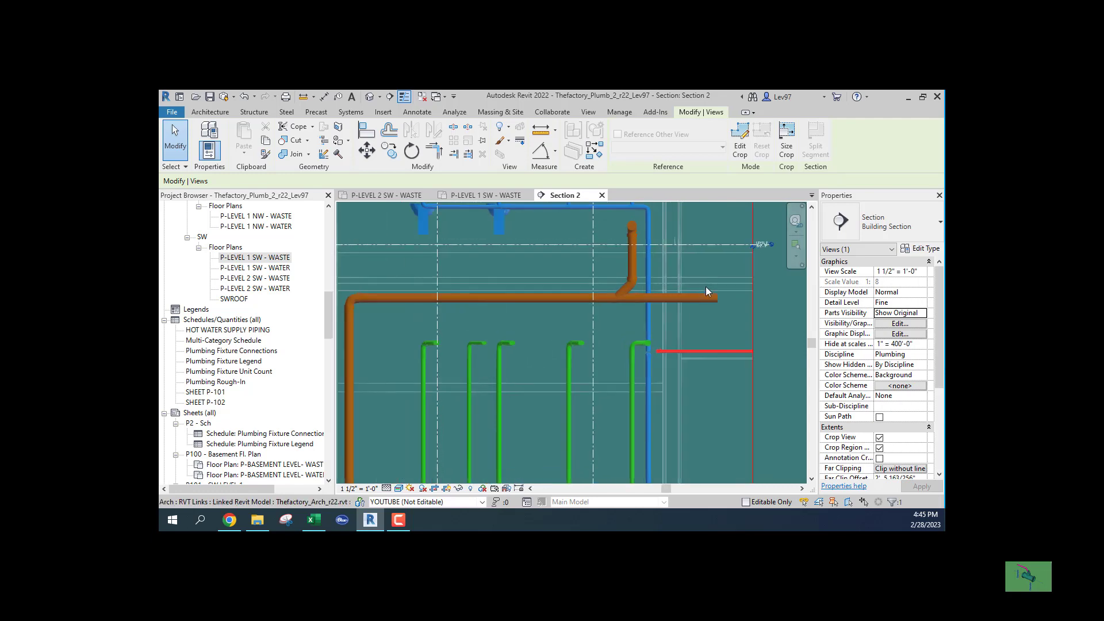
{"action": "scroll", "coordinate": [558, 321], "scroll_direction": "down", "scroll_amount": 2}
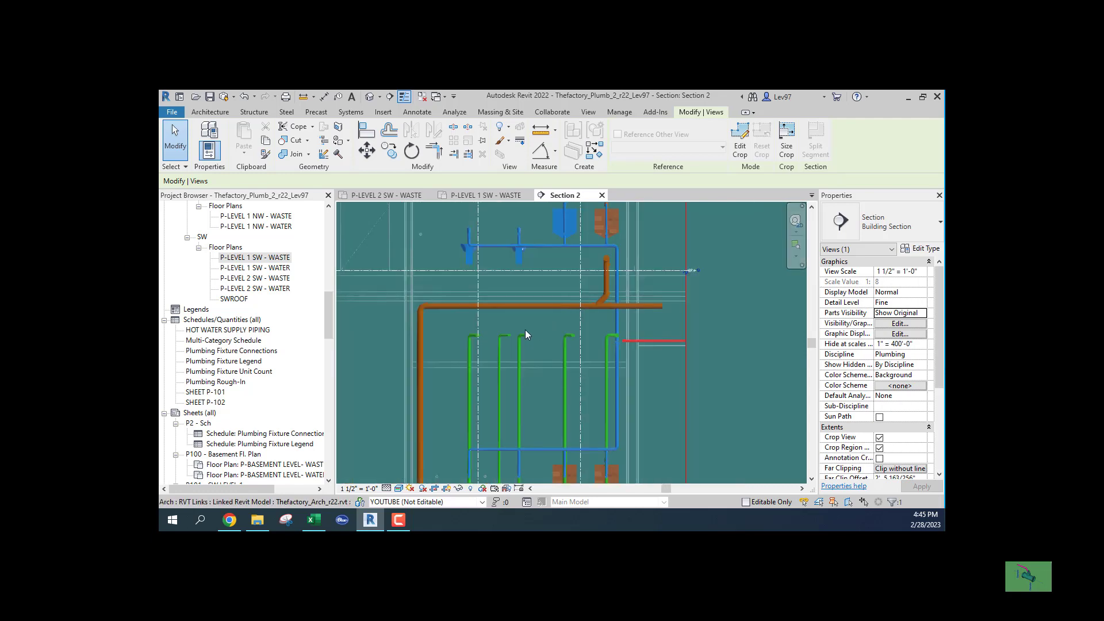
Step: Check the upper and lower piping and floor drain, then return to the P-LEVEL 2 SW - WASTE plan
{"action": "middle_click_drag", "start_coordinate": [526, 330], "coordinate": [553, 313]}
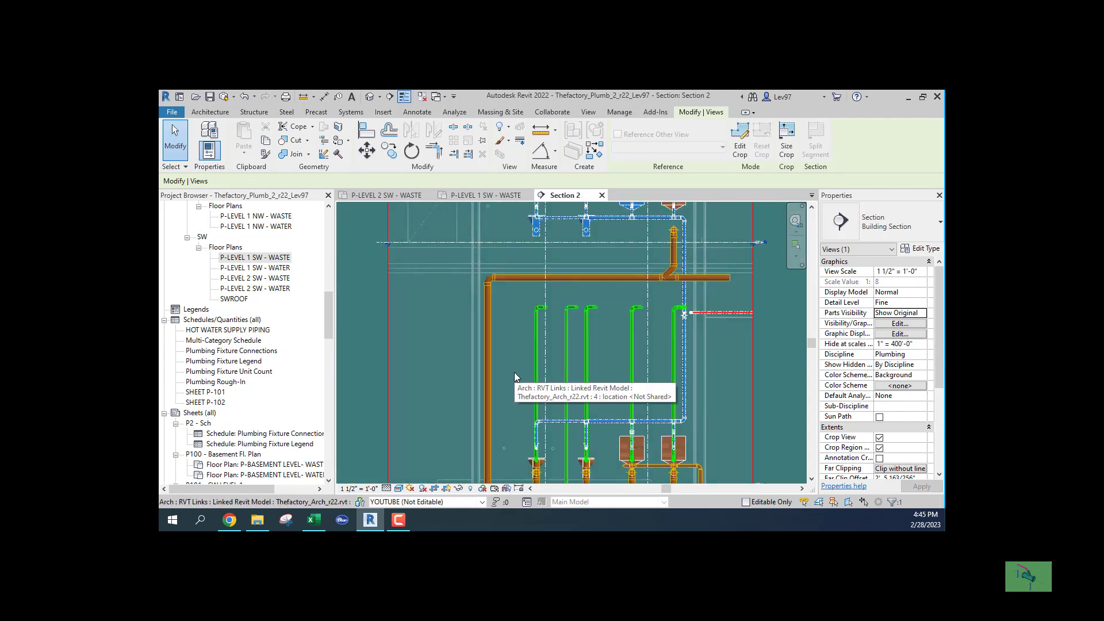
{"action": "mouse_move", "coordinate": [514, 371]}
{"action": "middle_mouse_down"}
{"action": "mouse_move", "coordinate": [515, 323]}
{"action": "mouse_move", "coordinate": [515, 407]}
{"action": "middle_mouse_up"}
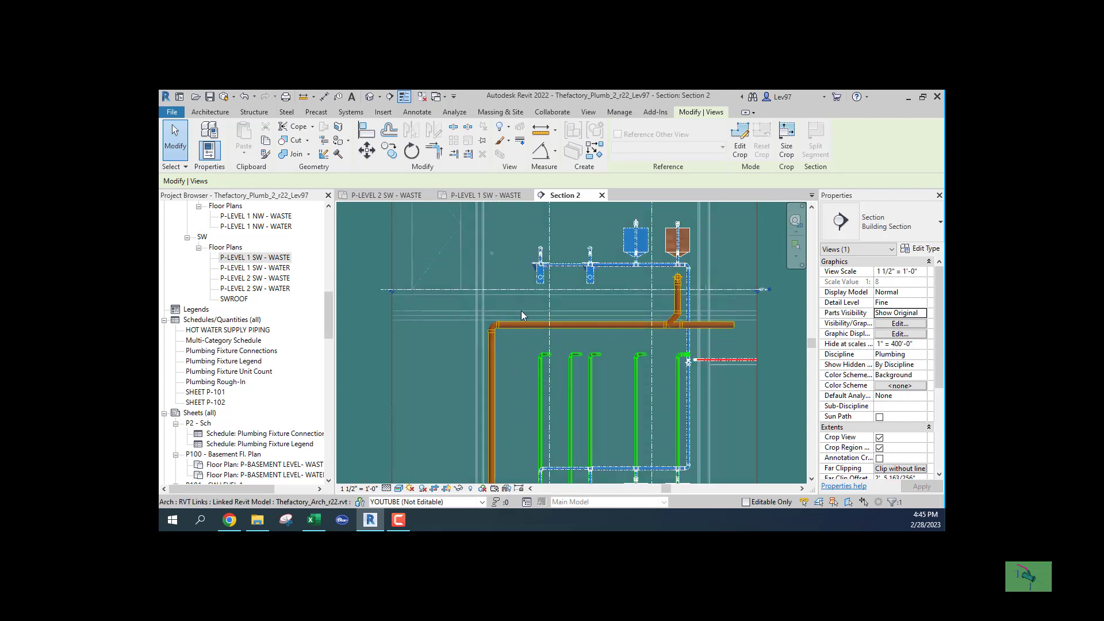
{"action": "left_click", "coordinate": [388, 194]}
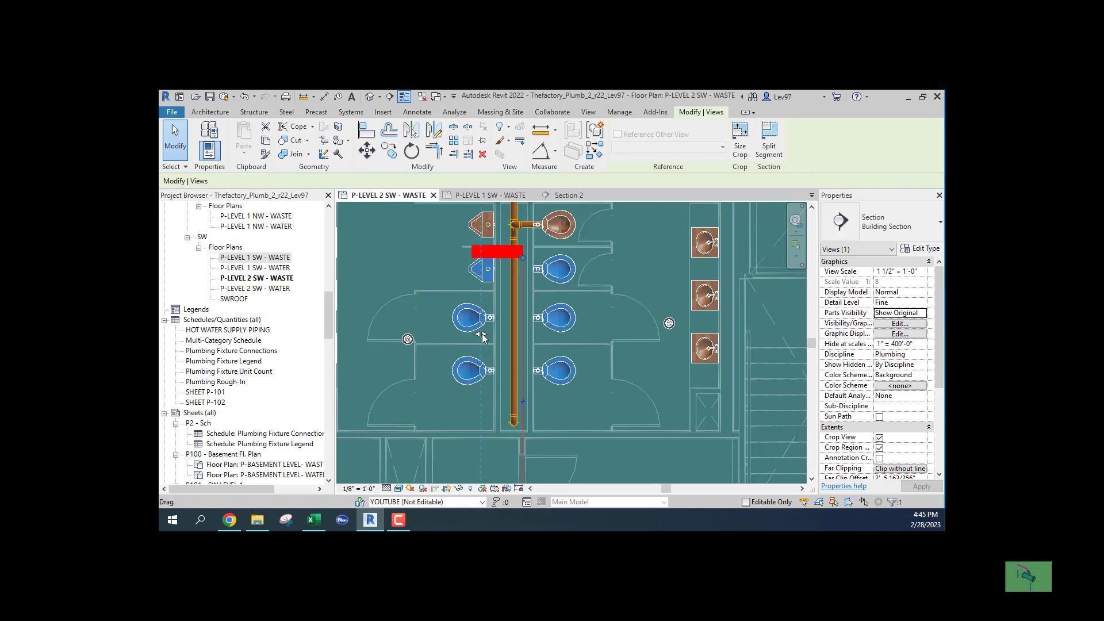
Step: Nudge the section line slightly beside the level 2 waste stack in the plan
{"action": "left_click_drag", "start_coordinate": [484, 334], "coordinate": [509, 341]}
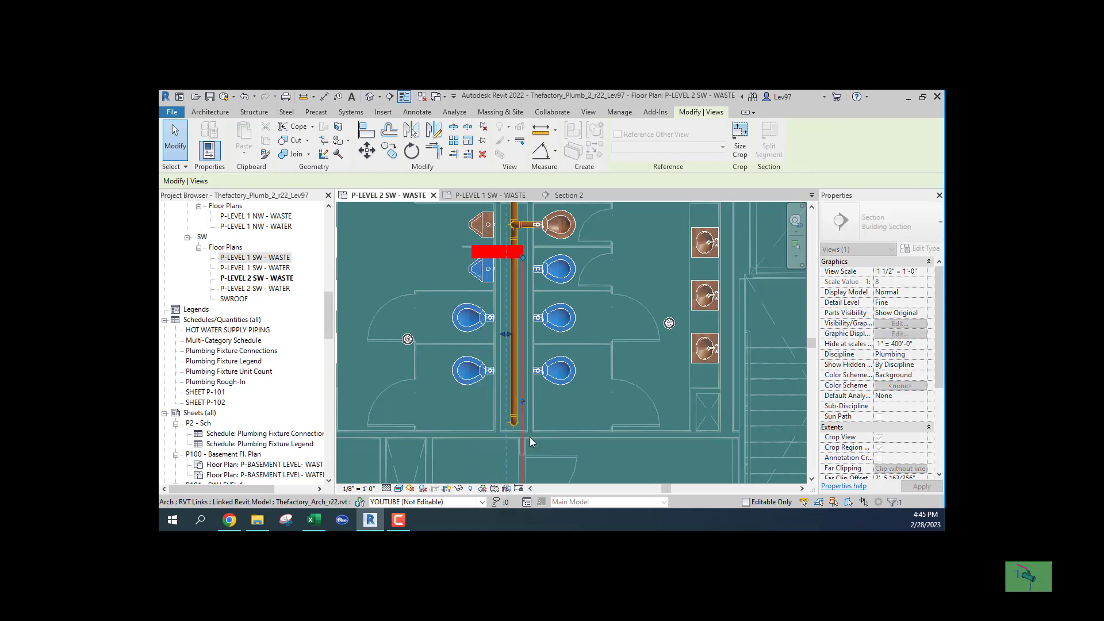
{"action": "scroll", "coordinate": [526, 430], "scroll_direction": "up", "scroll_amount": 2}
{"action": "scroll", "coordinate": [526, 430], "scroll_direction": "up", "scroll_amount": 2}
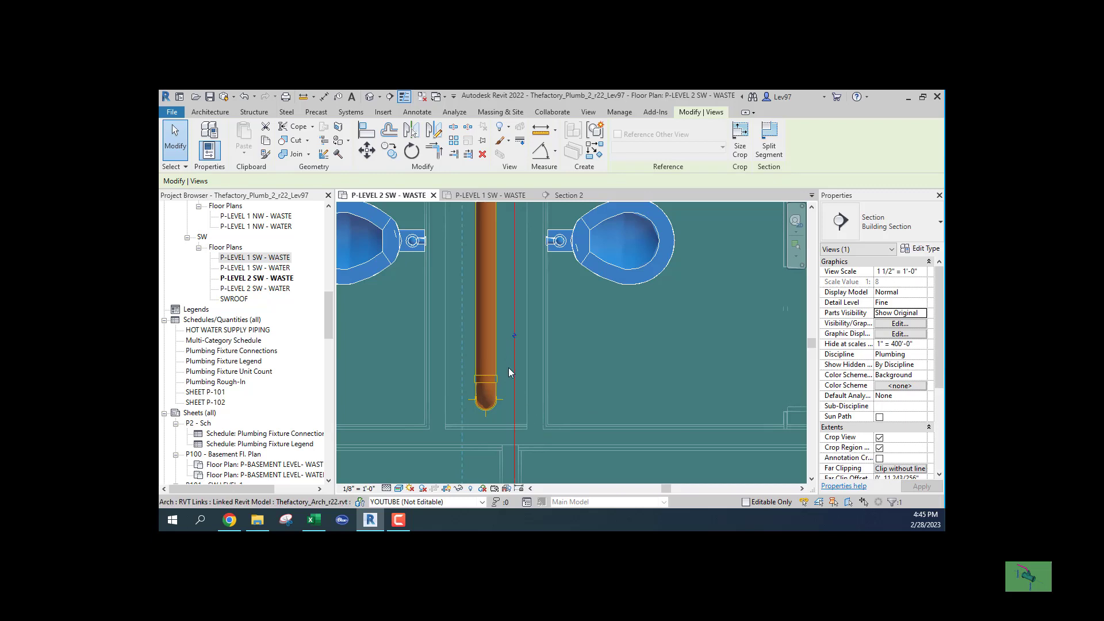
{"action": "scroll", "coordinate": [501, 362], "scroll_direction": "down", "scroll_amount": 2}
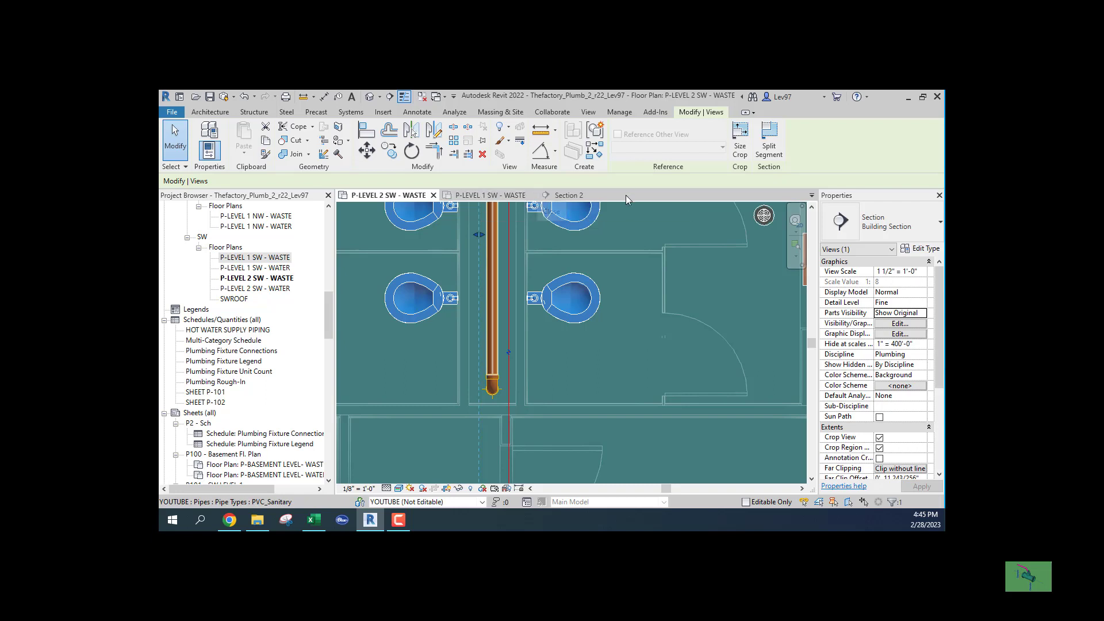
Step: Back in Section 2, bring the lower pipe runs into view and clear the crop region selection
{"action": "left_click", "coordinate": [566, 195]}
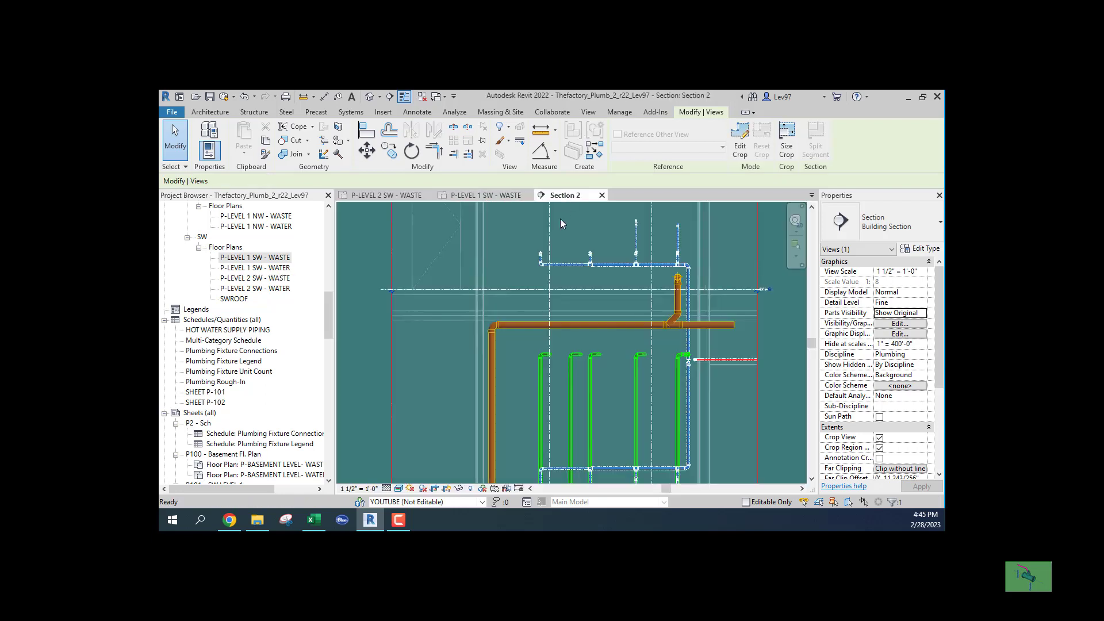
{"action": "middle_click_drag", "start_coordinate": [509, 416], "coordinate": [540, 235]}
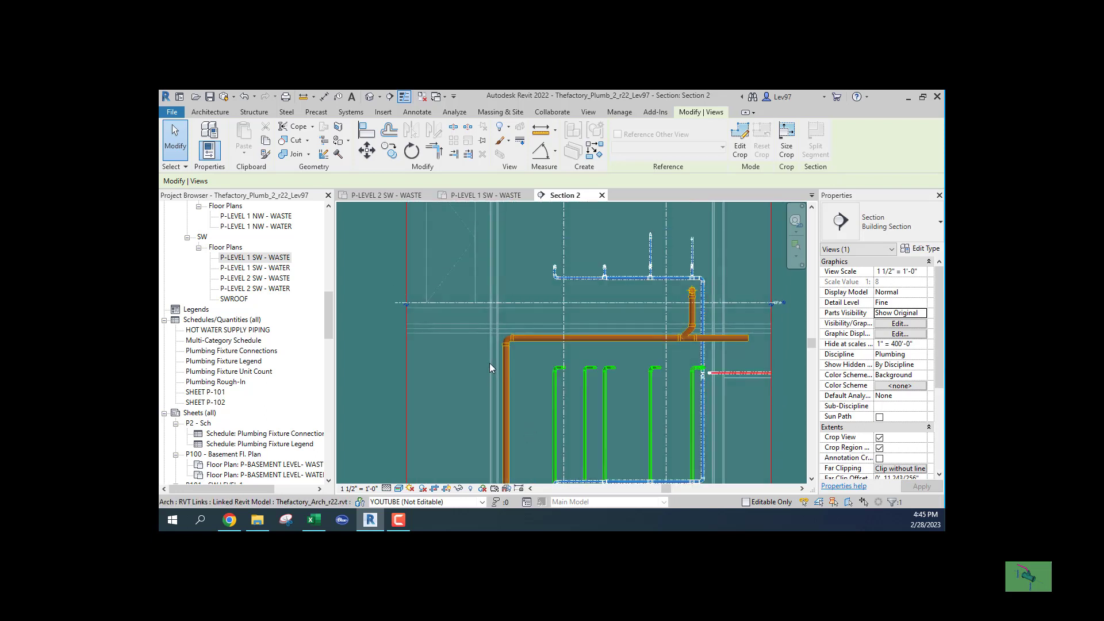
{"action": "scroll", "coordinate": [501, 299], "scroll_direction": "down", "scroll_amount": 2}
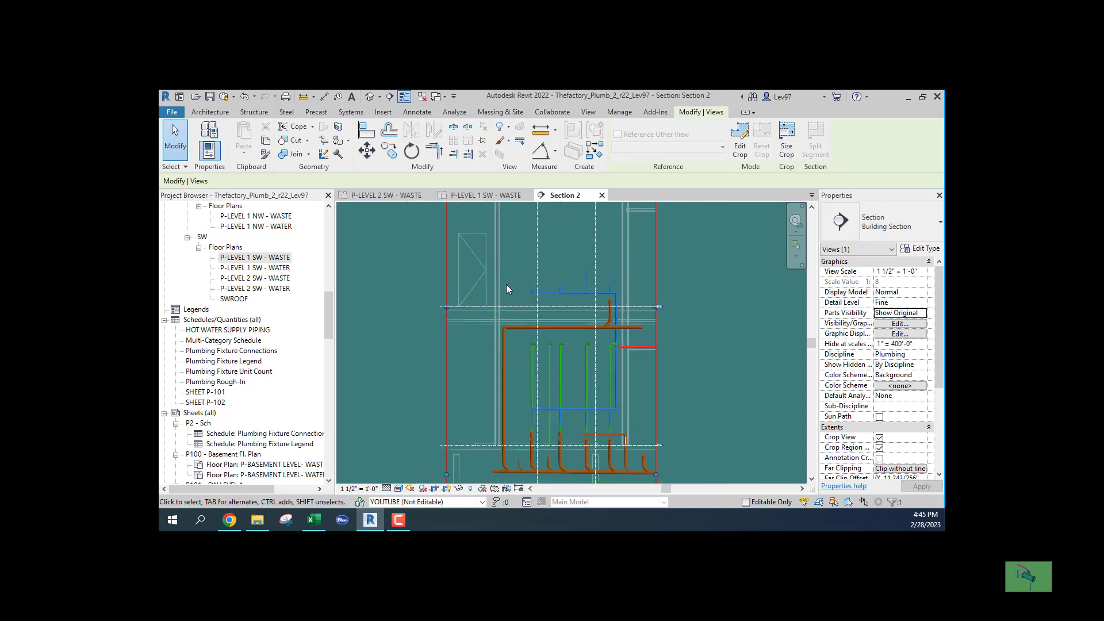
{"action": "scroll", "coordinate": [506, 284], "scroll_direction": "down", "scroll_amount": 2}
{"action": "scroll", "coordinate": [504, 369], "scroll_direction": "up", "scroll_amount": 2}
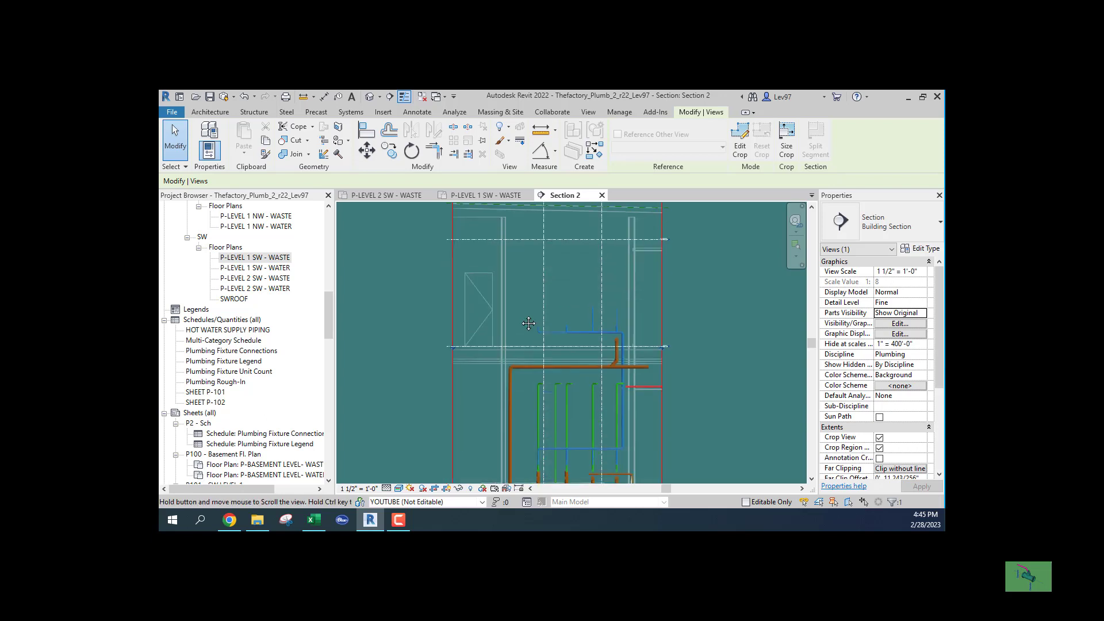
{"action": "scroll", "coordinate": [510, 309], "scroll_direction": "up", "scroll_amount": 1}
{"action": "scroll", "coordinate": [509, 355], "scroll_direction": "up", "scroll_amount": 2}
{"action": "scroll", "coordinate": [482, 393], "scroll_direction": "up", "scroll_amount": 2}
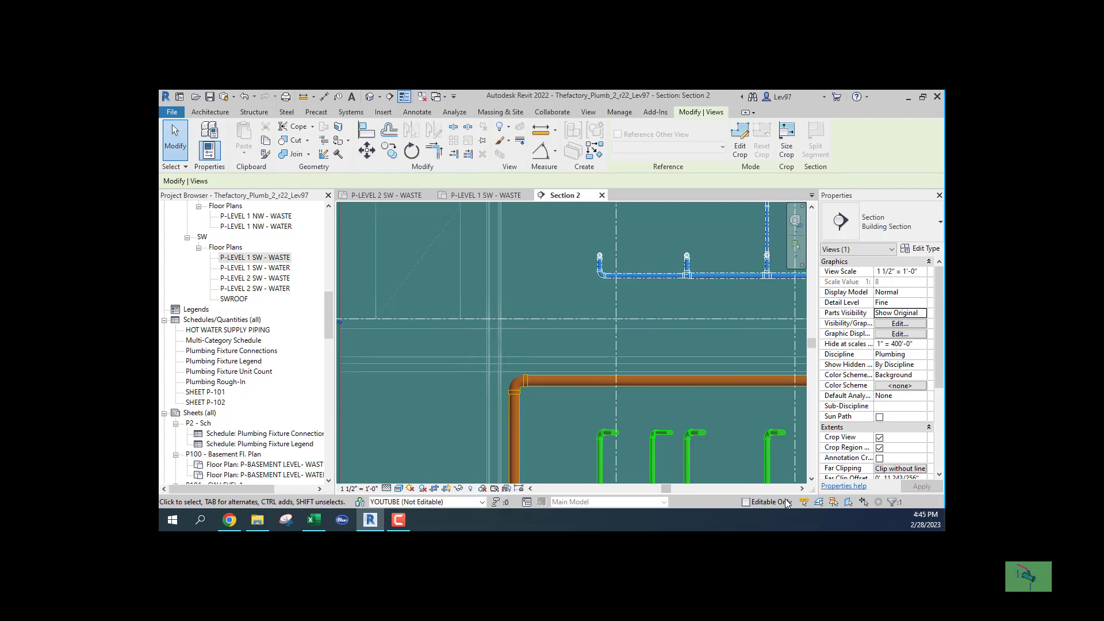
{"action": "mouse_move", "coordinate": [803, 502]}
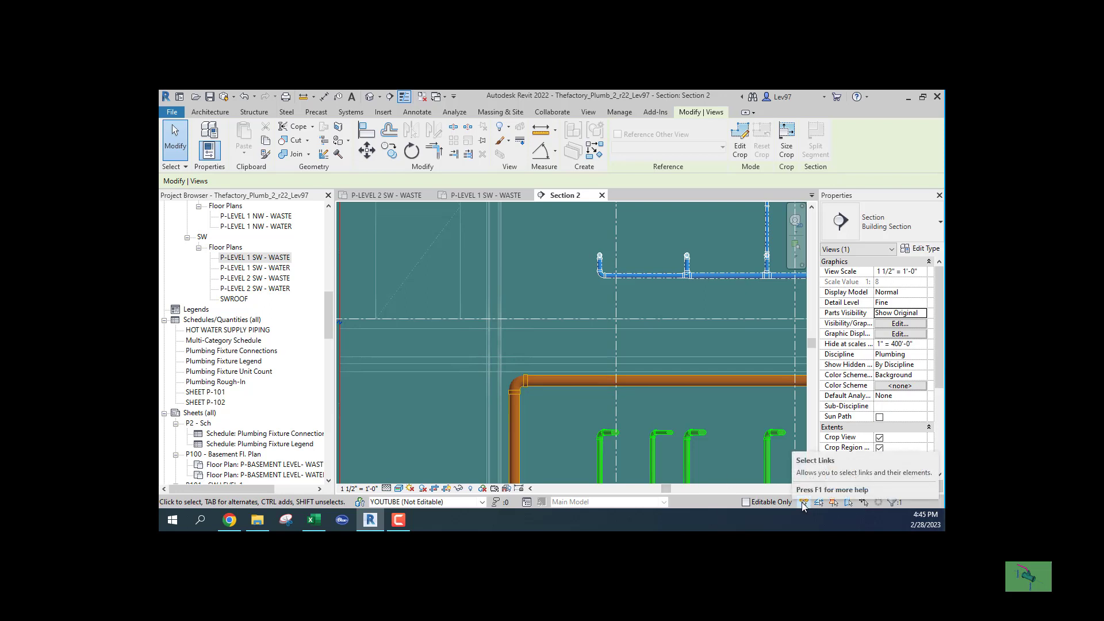
{"action": "left_click", "coordinate": [803, 504]}
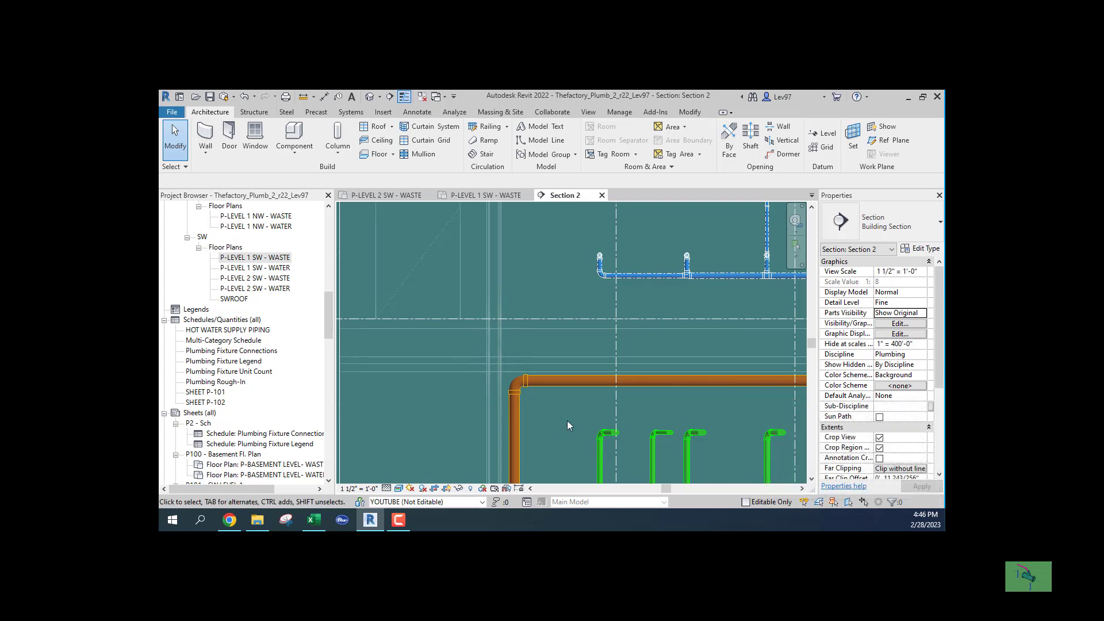
Step: Turn off Select Links so the linked architectural walls can no longer be selected
{"action": "left_click", "coordinate": [491, 361]}
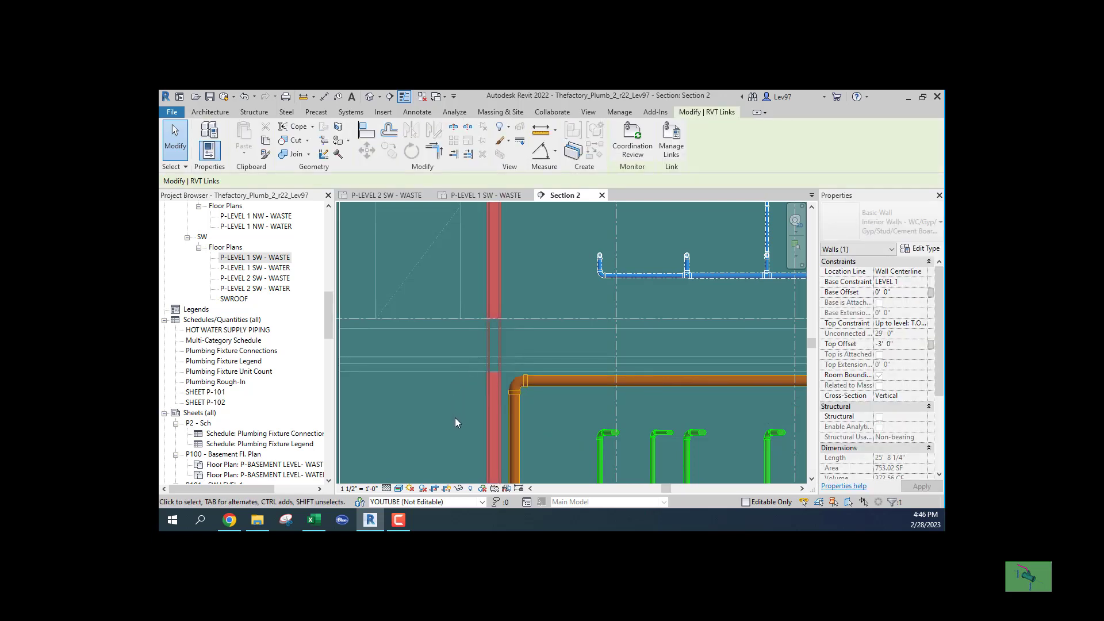
{"action": "scroll", "coordinate": [468, 422], "scroll_direction": "down", "scroll_amount": 3}
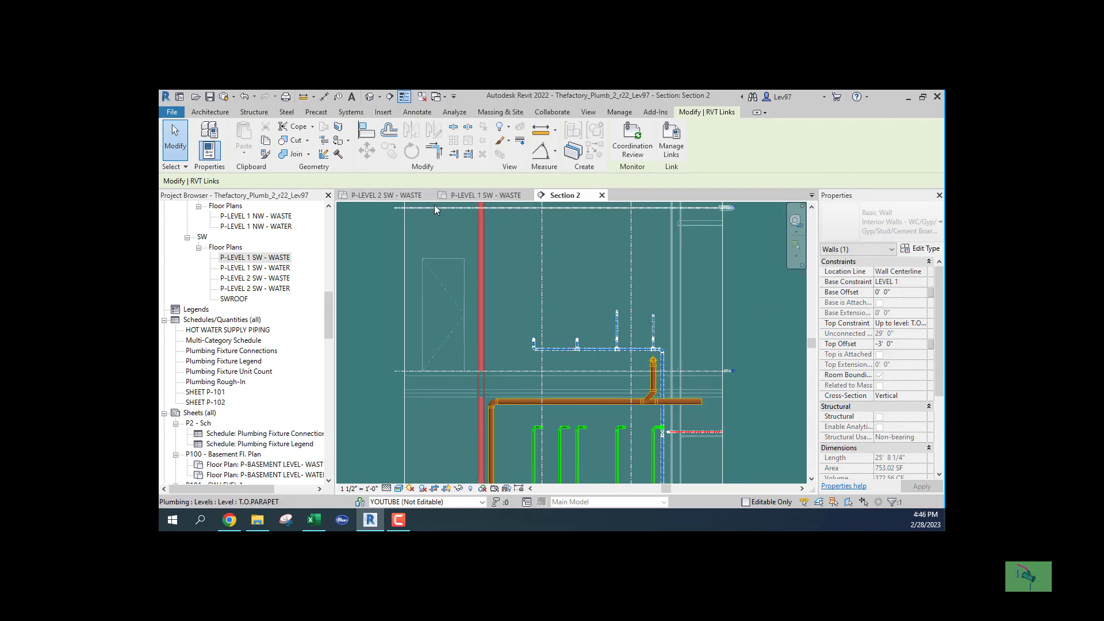
{"action": "left_click", "coordinate": [396, 199]}
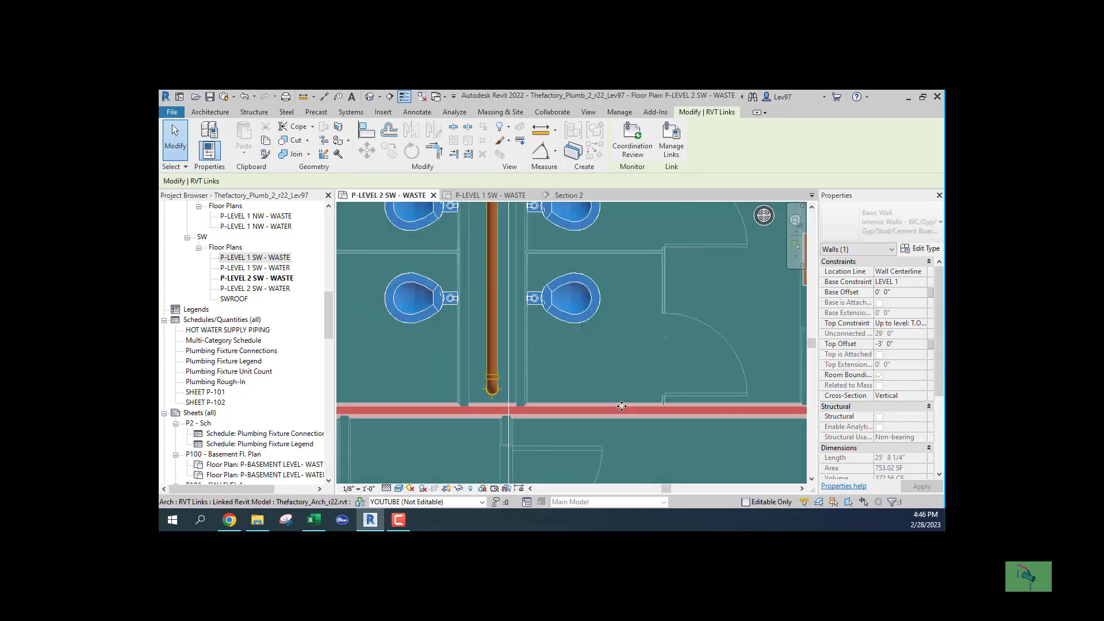
{"action": "left_click", "coordinate": [426, 364]}
{"action": "key", "text": "Escape"}
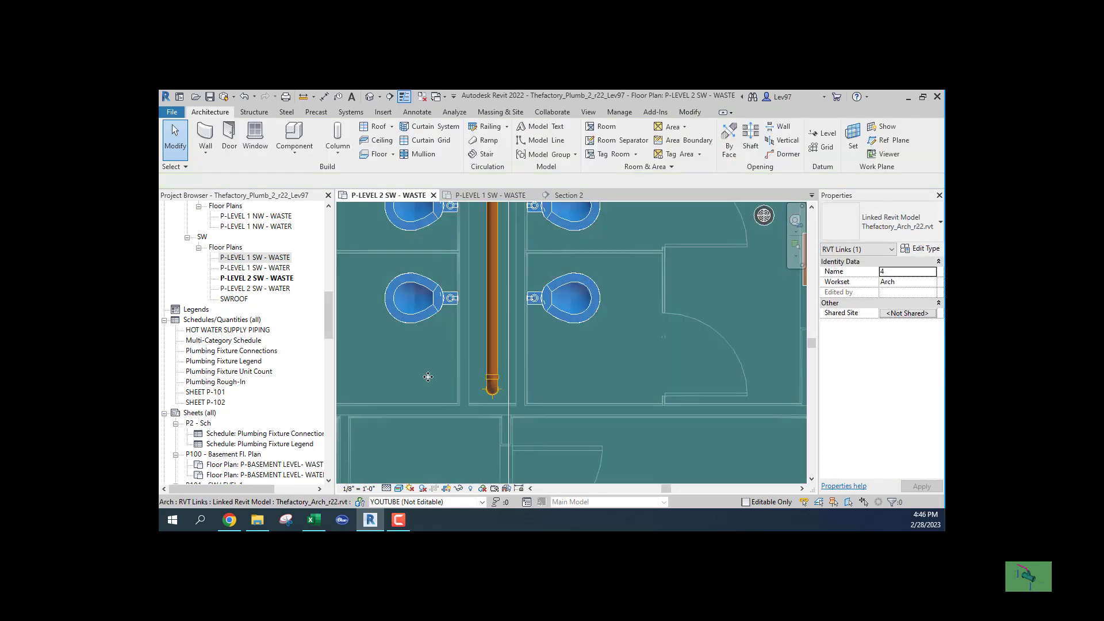
{"action": "left_click", "coordinate": [804, 503]}
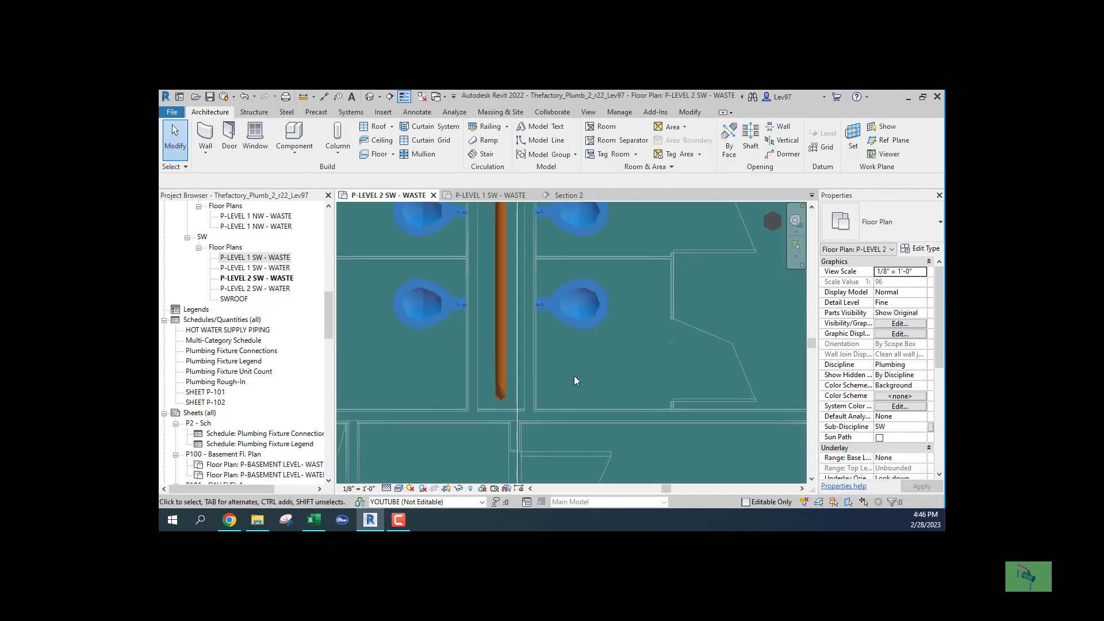
{"action": "left_click", "coordinate": [518, 355]}
{"action": "scroll", "coordinate": [540, 368], "scroll_direction": "down", "scroll_amount": 2}
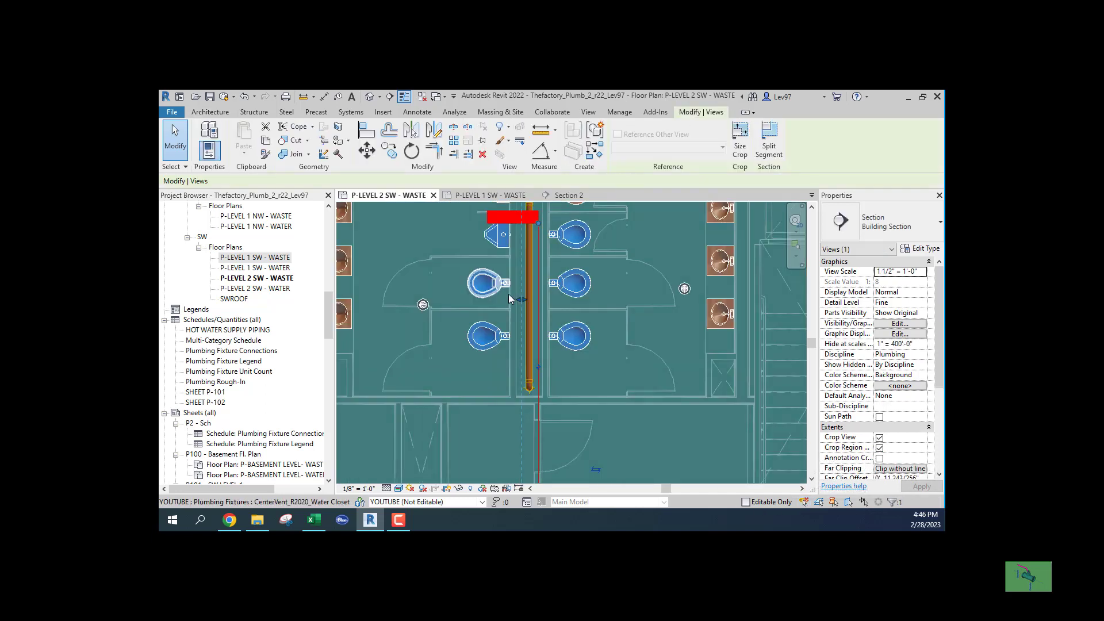
{"action": "scroll", "coordinate": [606, 296], "scroll_direction": "up", "scroll_amount": 1}
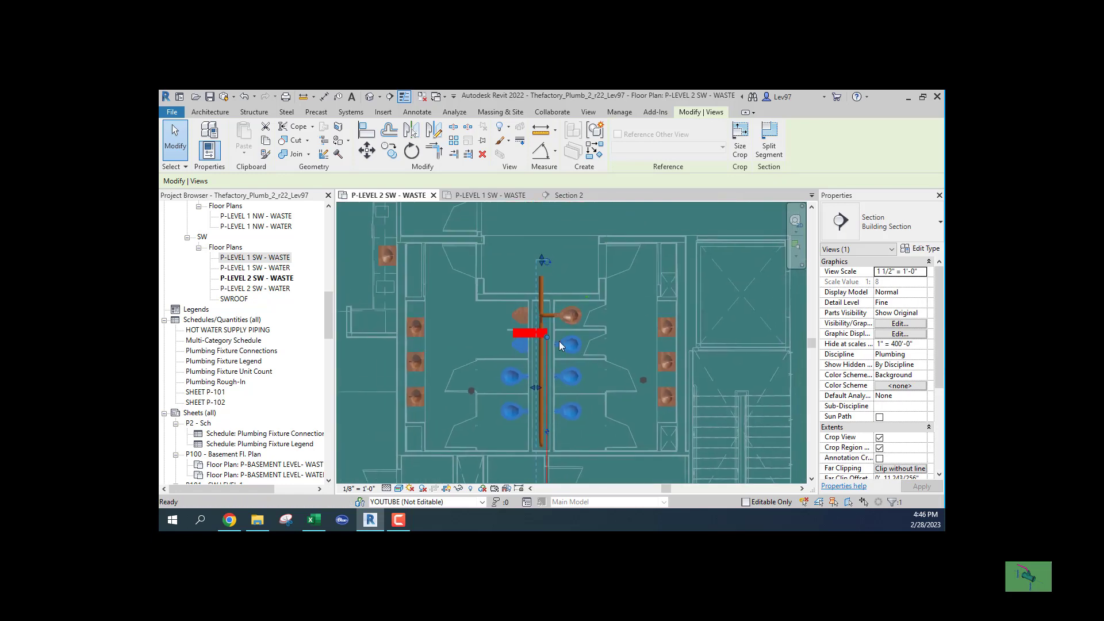
{"action": "scroll", "coordinate": [559, 341], "scroll_direction": "up", "scroll_amount": 1}
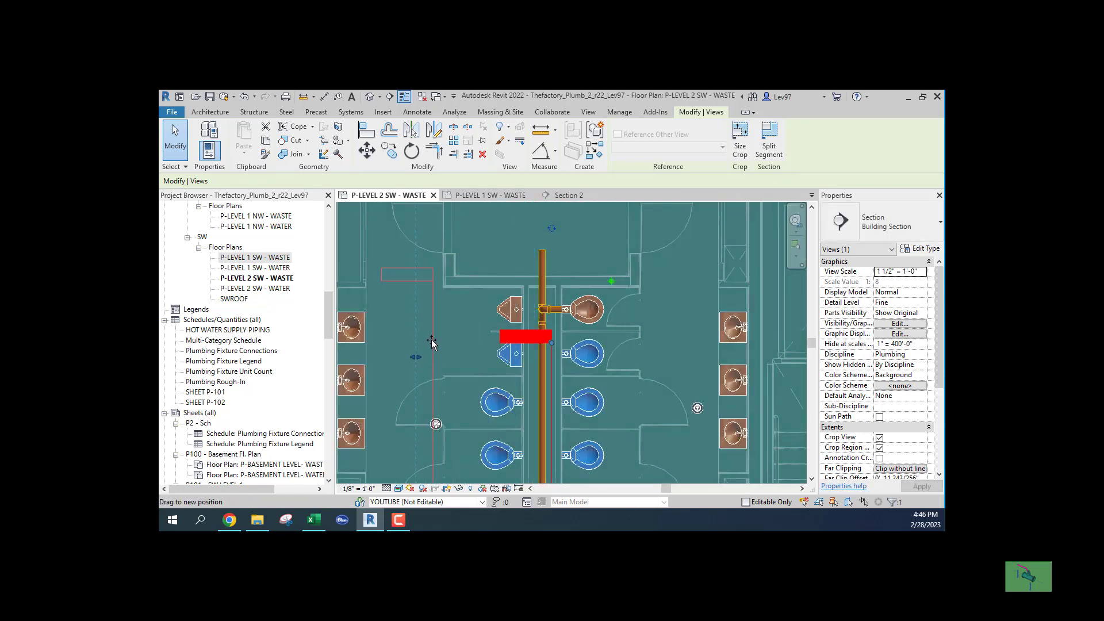
{"action": "left_click_drag", "start_coordinate": [549, 409], "coordinate": [506, 361]}
{"action": "scroll", "coordinate": [519, 404], "scroll_direction": "up", "scroll_amount": 2}
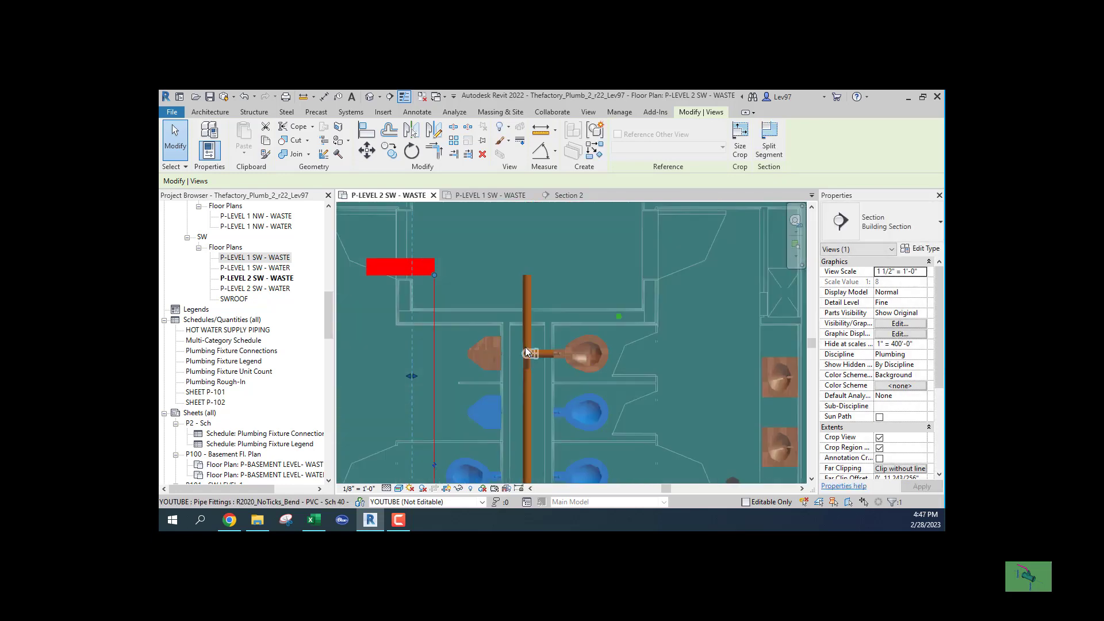
{"action": "middle_click_drag", "start_coordinate": [543, 407], "coordinate": [527, 401]}
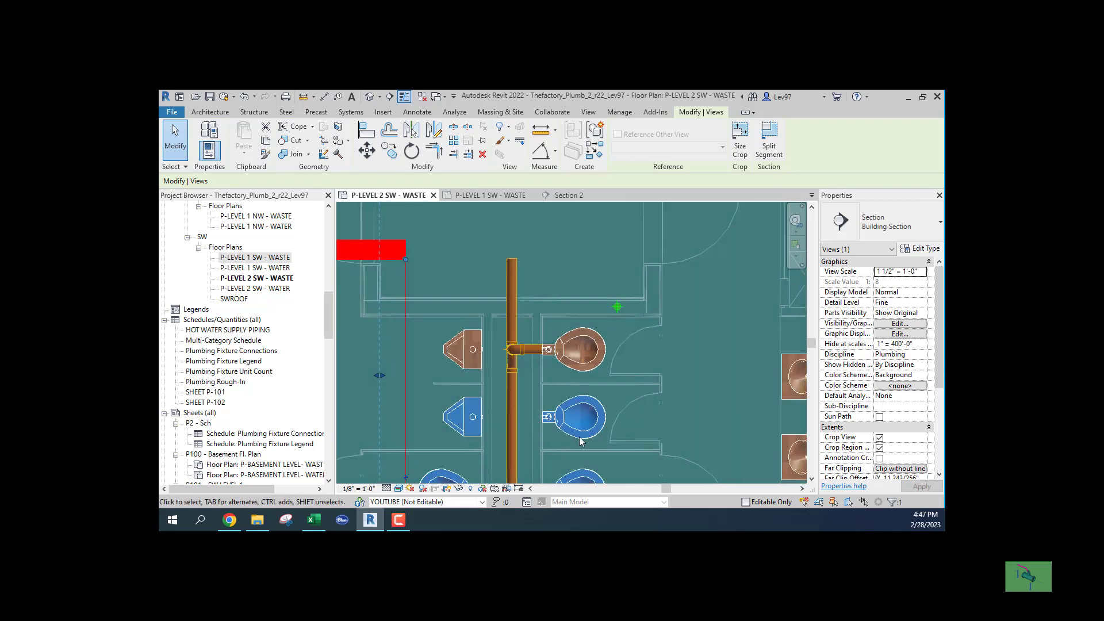
{"action": "scroll", "coordinate": [522, 437], "scroll_direction": "down", "scroll_amount": 2}
{"action": "middle_click_drag", "start_coordinate": [523, 437], "coordinate": [555, 327]}
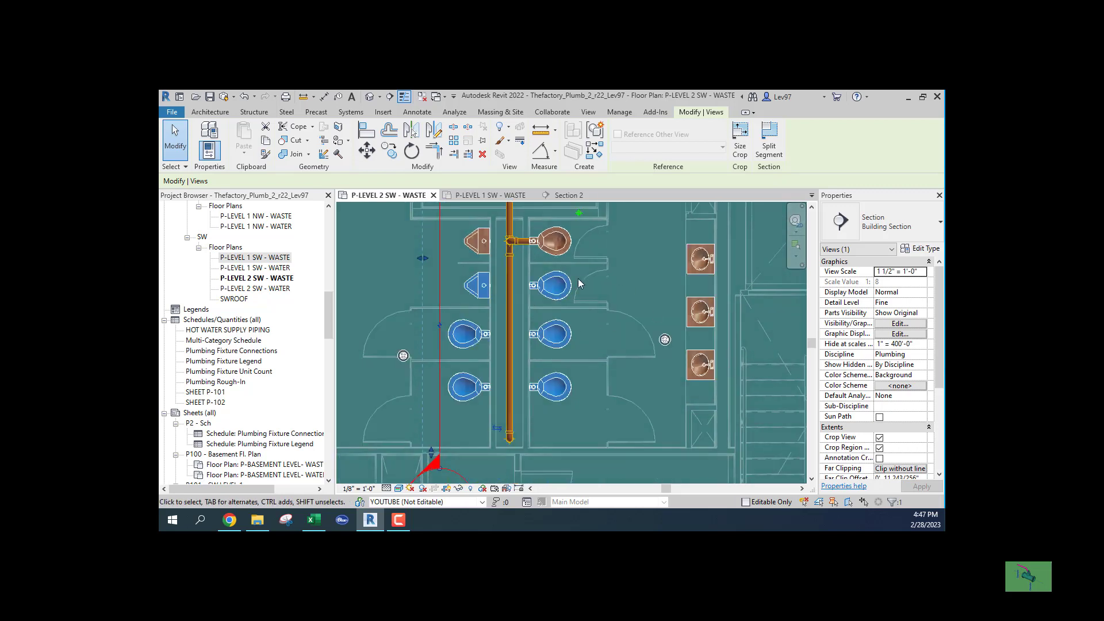
{"action": "middle_click_drag", "start_coordinate": [578, 279], "coordinate": [590, 341]}
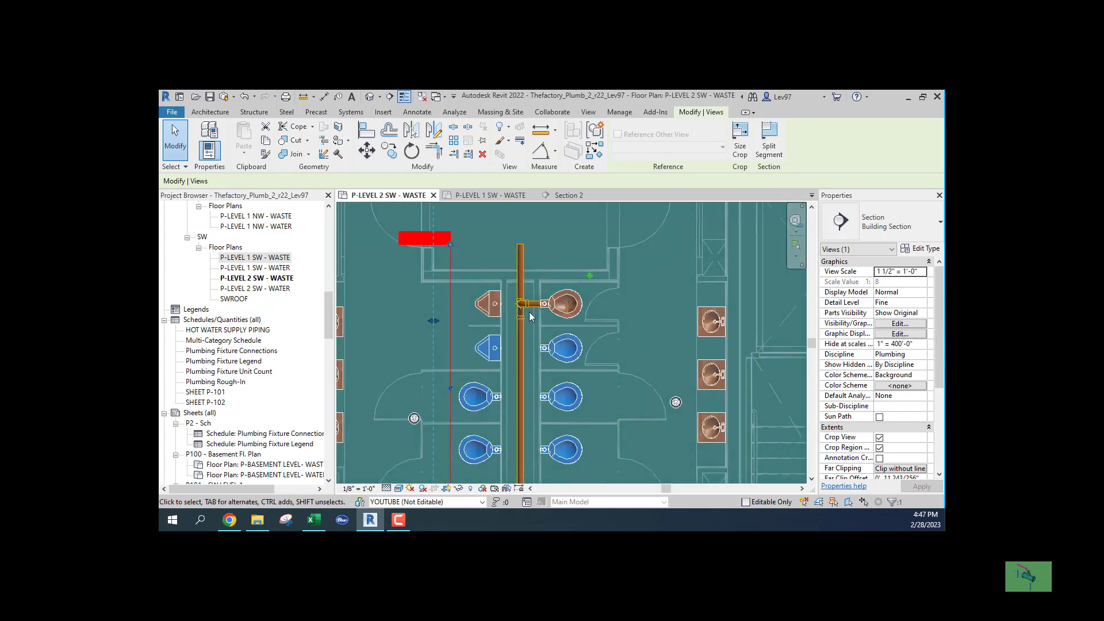
Step: Select the vertical waste pipe between the toilets in the plan
{"action": "left_click", "coordinate": [525, 258]}
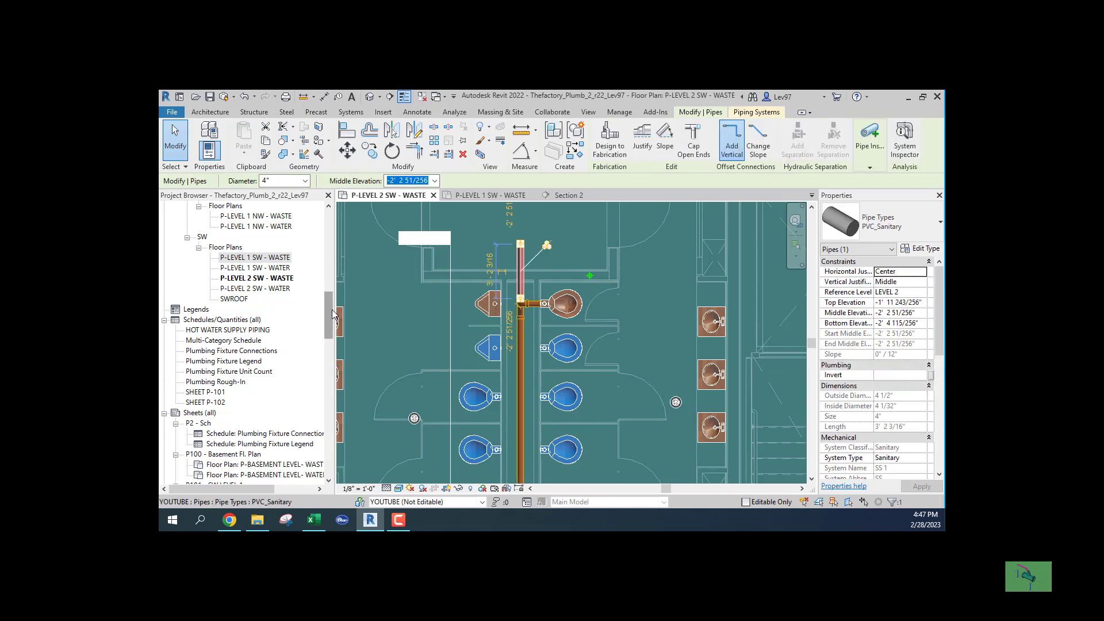
{"action": "left_click_drag", "start_coordinate": [329, 310], "coordinate": [323, 239]}
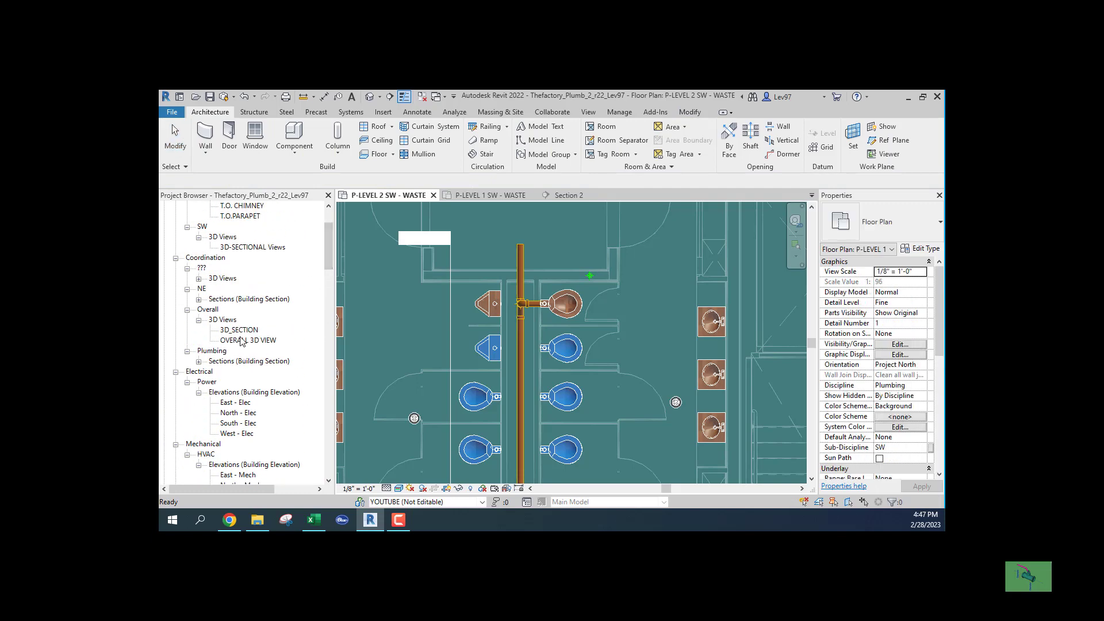
{"action": "left_click", "coordinate": [520, 261]}
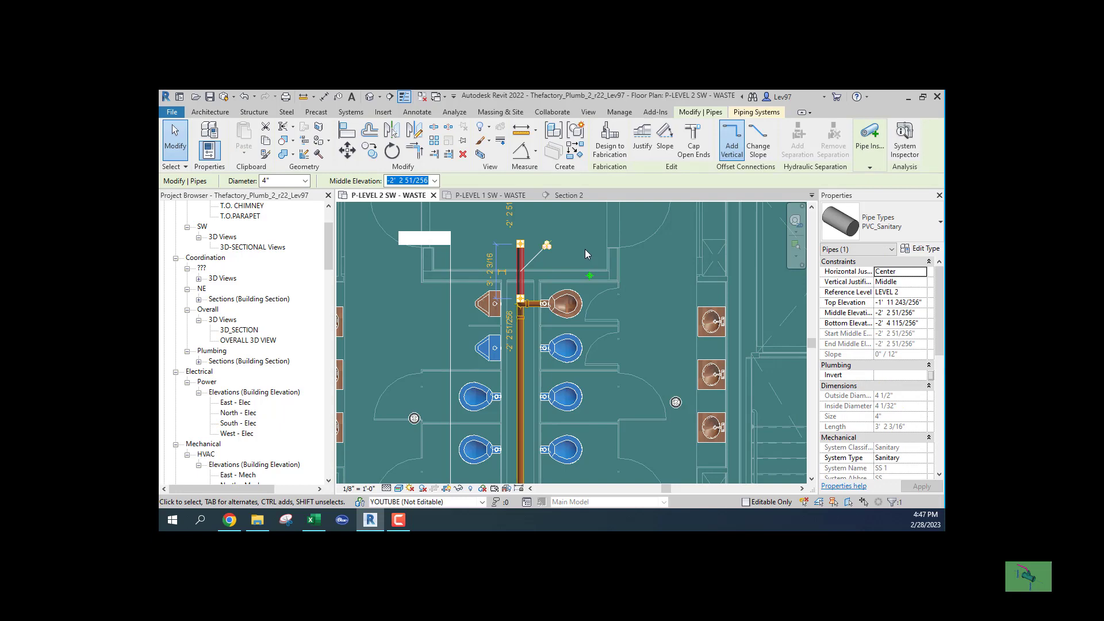
Step: Open the OVERALL 3D VIEW and zoom in on the toilet room from an elevated angle
{"action": "double_click", "coordinate": [245, 340]}
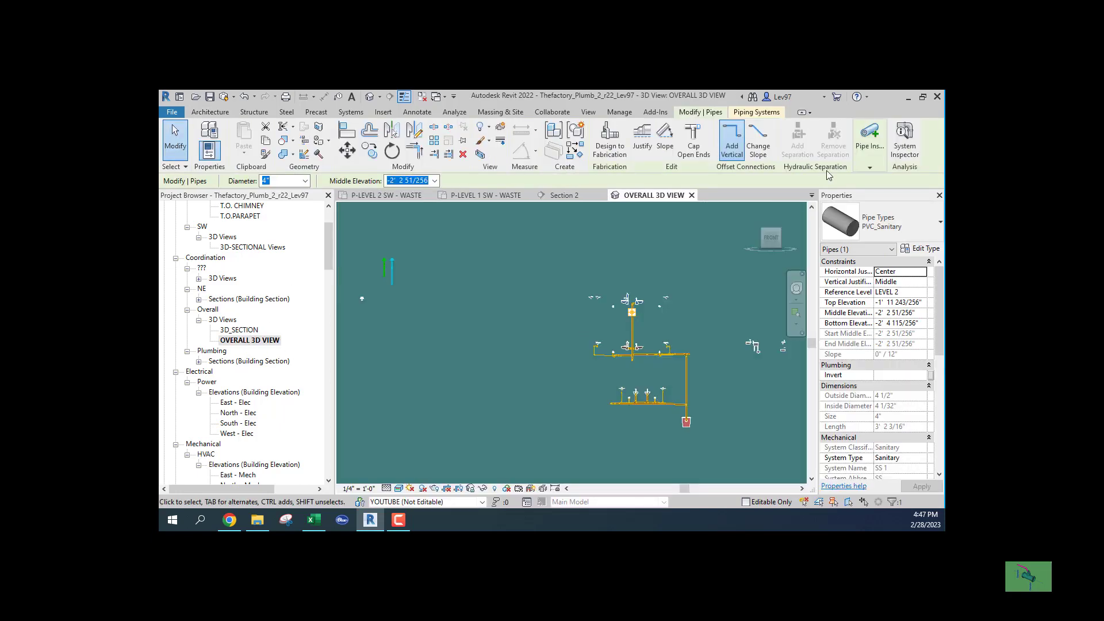
{"action": "mouse_move", "coordinate": [726, 215]}
{"action": "middle_mouse_down", "text": "shift"}
{"action": "mouse_move", "coordinate": [719, 237]}
{"action": "mouse_move", "coordinate": [543, 346]}
{"action": "middle_mouse_up", "text": "shift"}
{"action": "scroll", "coordinate": [704, 243], "scroll_direction": "down", "scroll_amount": 3}
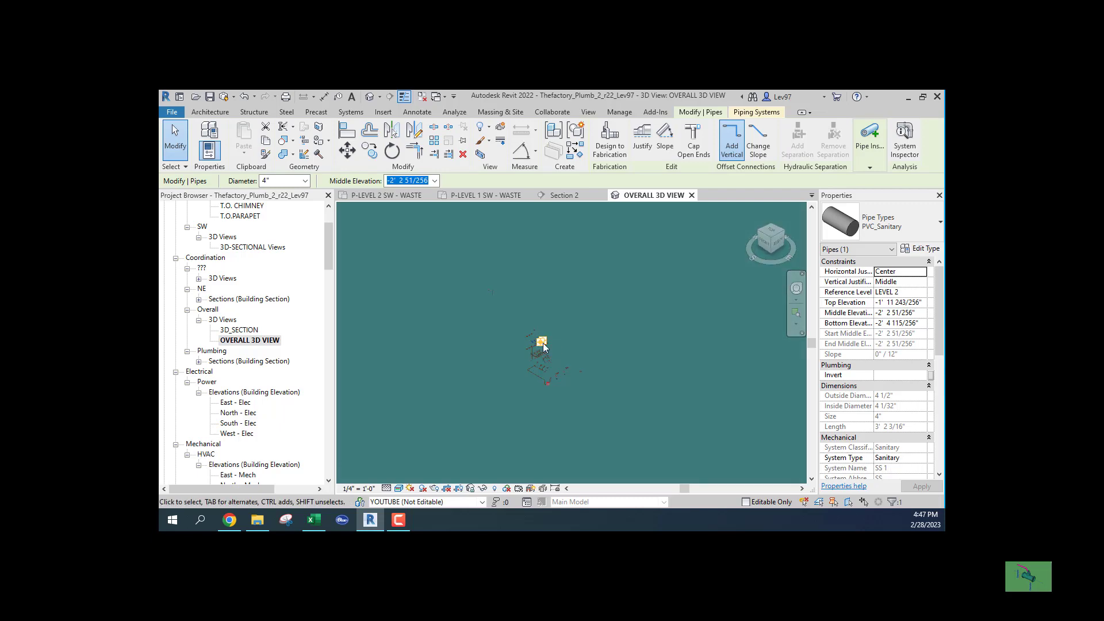
{"action": "scroll", "coordinate": [544, 347], "scroll_direction": "up", "scroll_amount": 2}
{"action": "scroll", "coordinate": [572, 325], "scroll_direction": "up", "scroll_amount": 4}
{"action": "scroll", "coordinate": [572, 329], "scroll_direction": "up", "scroll_amount": 2}
{"action": "scroll", "coordinate": [570, 331], "scroll_direction": "up", "scroll_amount": 1}
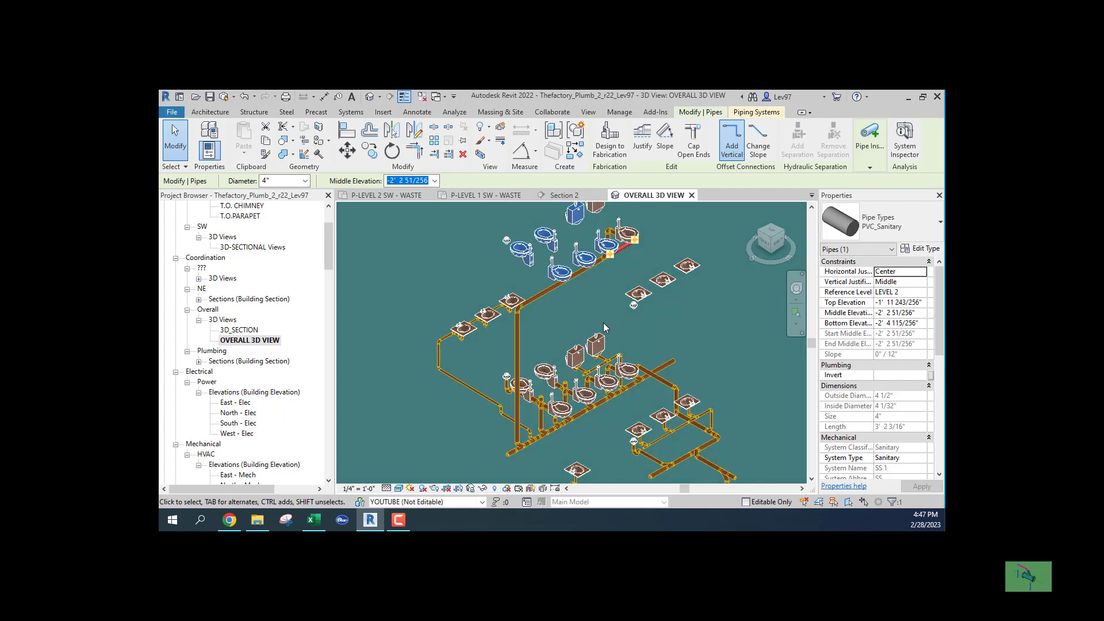
{"action": "scroll", "coordinate": [604, 328], "scroll_direction": "up", "scroll_amount": 2}
{"action": "scroll", "coordinate": [603, 374], "scroll_direction": "up", "scroll_amount": 1}
{"action": "scroll", "coordinate": [602, 371], "scroll_direction": "up", "scroll_amount": 1}
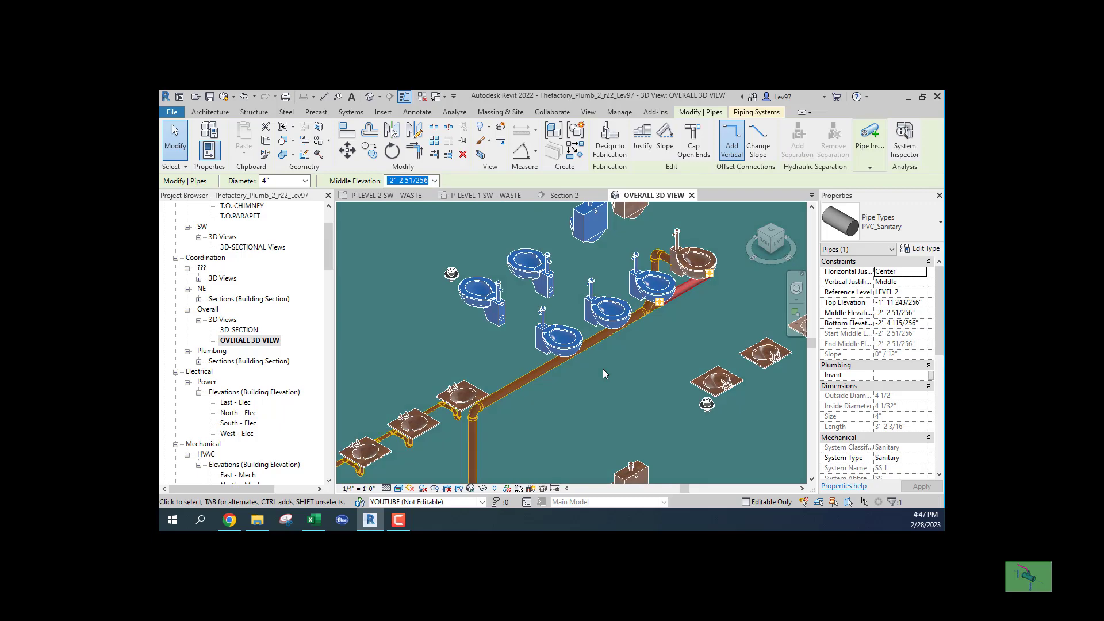
Step: Orbit around the toilet piping to see the pipes behind the back-to-back toilets
{"action": "middle_click_drag", "start_coordinate": [604, 370], "coordinate": [621, 352], "text": "shift"}
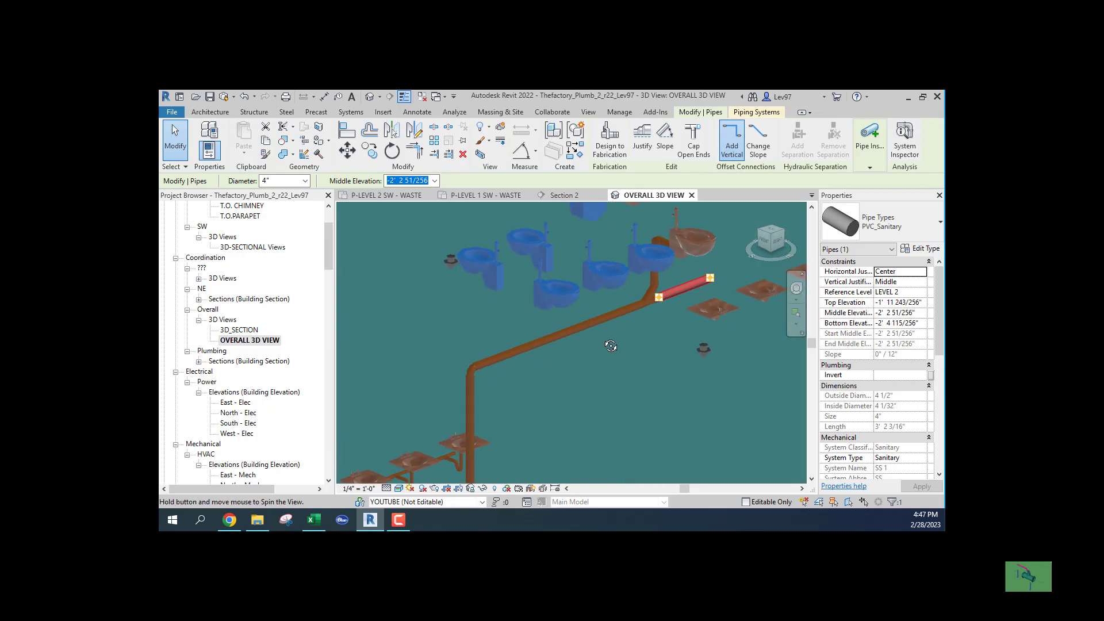
{"action": "scroll", "coordinate": [620, 341], "scroll_direction": "up", "scroll_amount": 2}
{"action": "scroll", "coordinate": [571, 340], "scroll_direction": "up", "scroll_amount": 1}
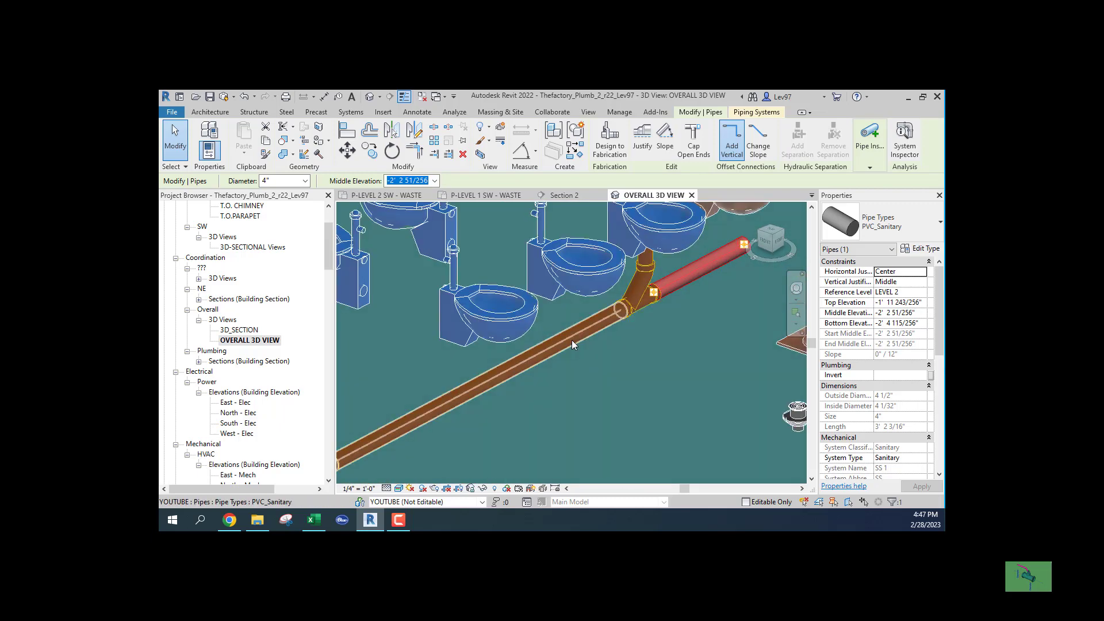
{"action": "scroll", "coordinate": [572, 340], "scroll_direction": "up", "scroll_amount": 1}
{"action": "scroll", "coordinate": [689, 315], "scroll_direction": "down", "scroll_amount": 2}
{"action": "middle_click_drag", "start_coordinate": [689, 315], "coordinate": [592, 381], "text": "shift"}
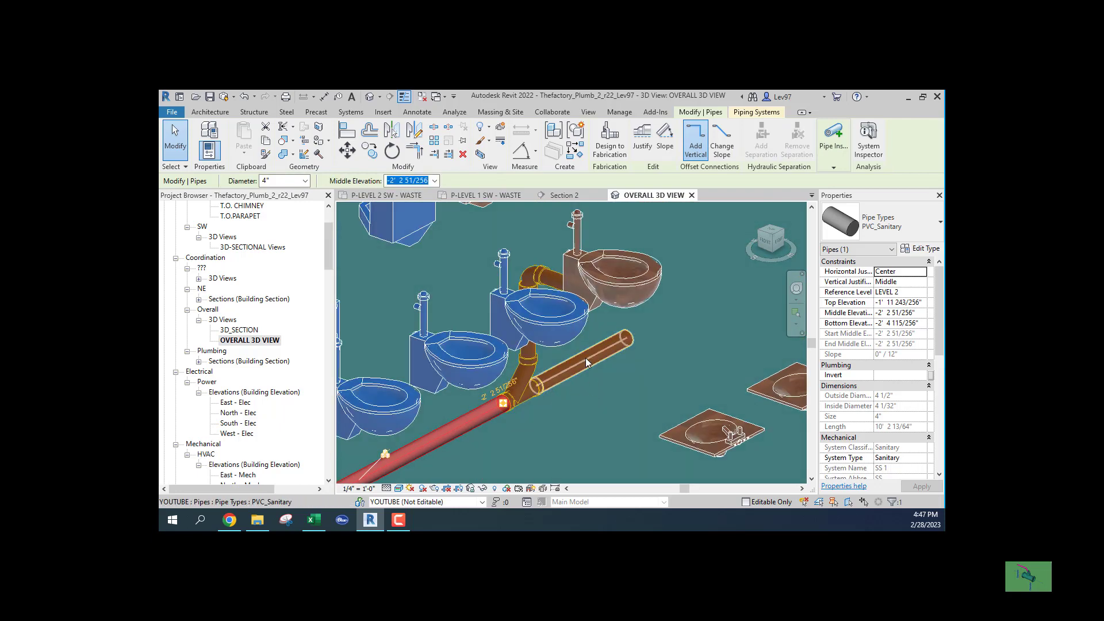
Step: Inspect the short branch pipe and the long horizontal drain pipe, then deselect
{"action": "left_click", "coordinate": [579, 369]}
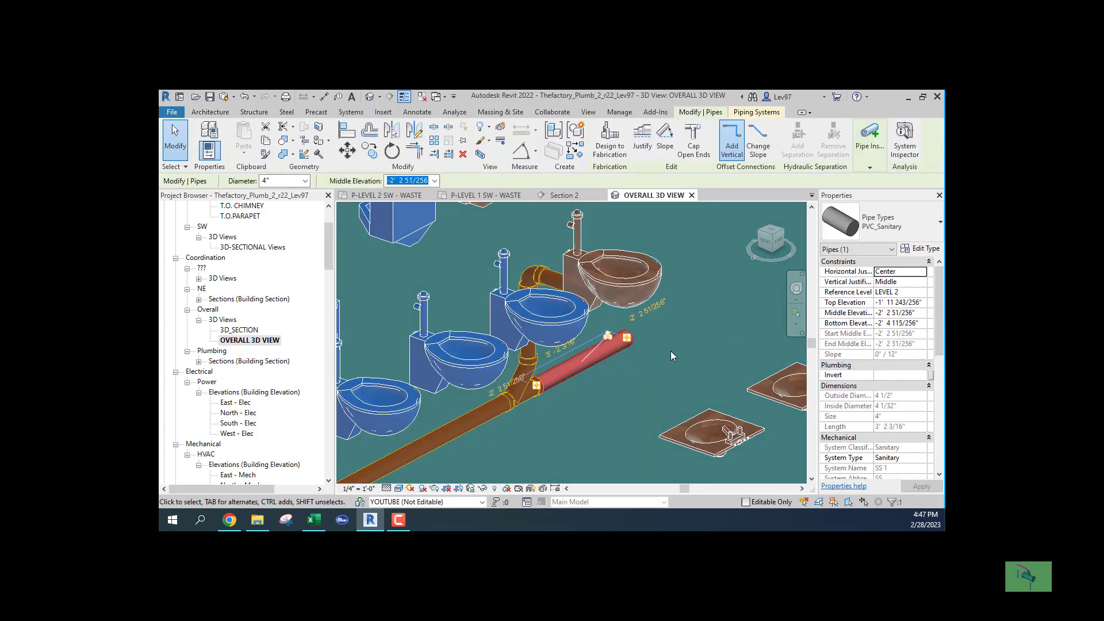
{"action": "left_click", "coordinate": [766, 134]}
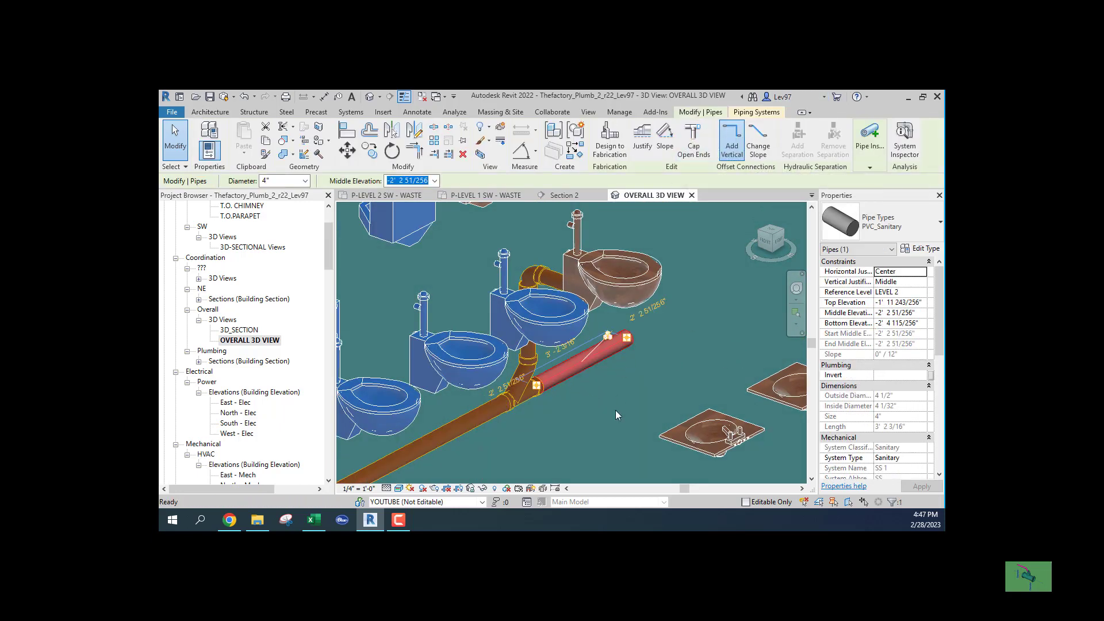
{"action": "key", "text": "Escape"}
{"action": "left_click", "coordinate": [402, 448]}
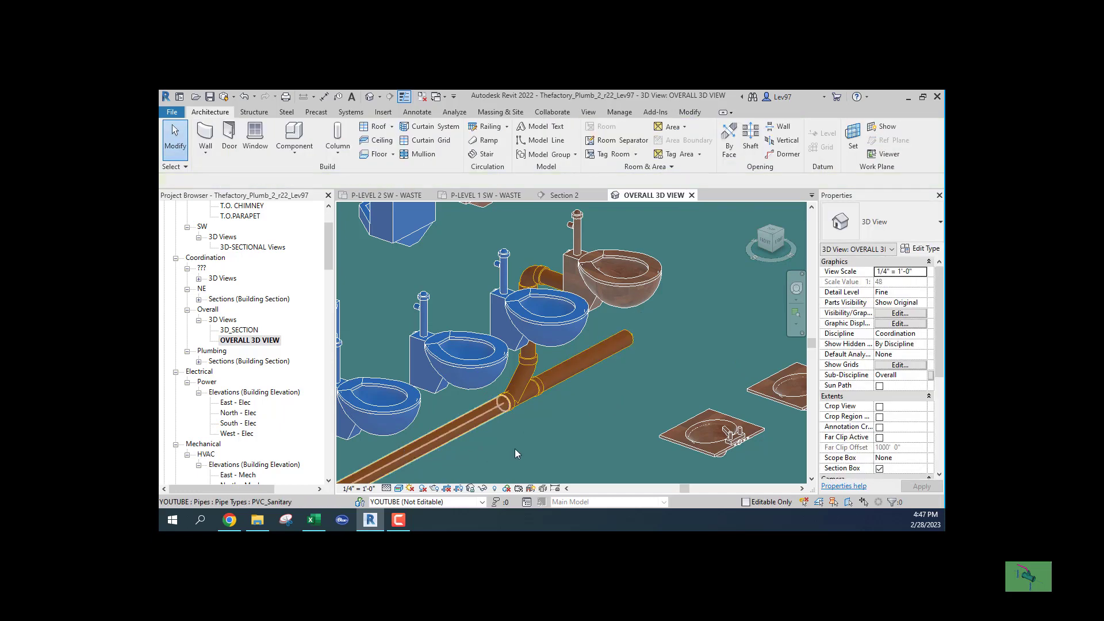
{"action": "scroll", "coordinate": [864, 397], "scroll_direction": "down", "scroll_amount": 5}
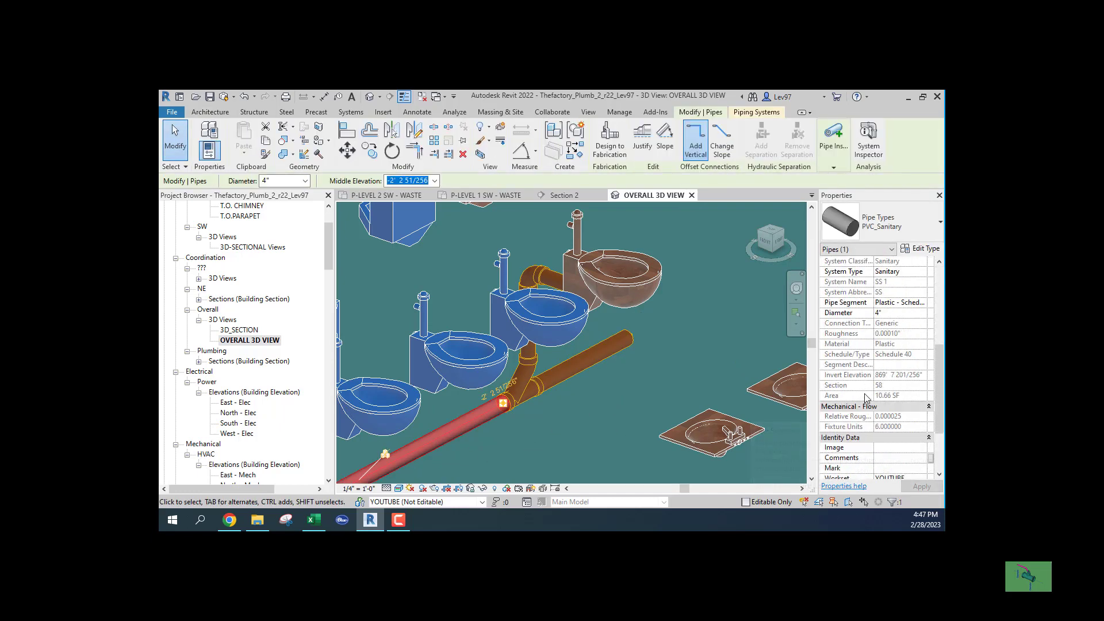
{"action": "left_click", "coordinate": [633, 419]}
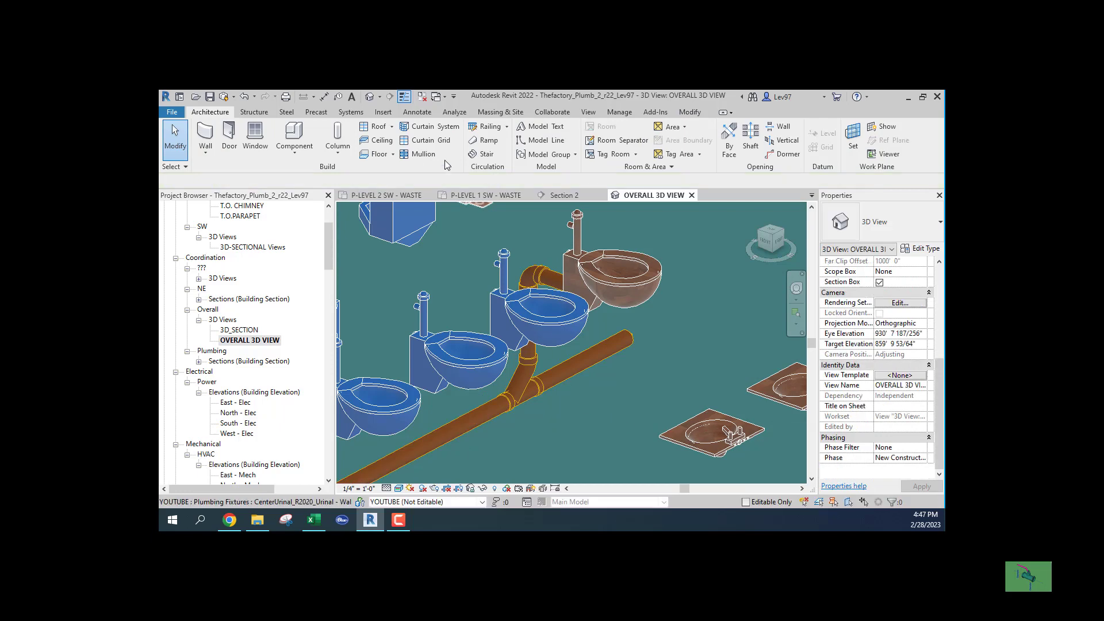
Step: On the level 2 SW waste plan, drag the Section 2 line right onto the right-hand toilets
{"action": "left_click", "coordinate": [402, 196]}
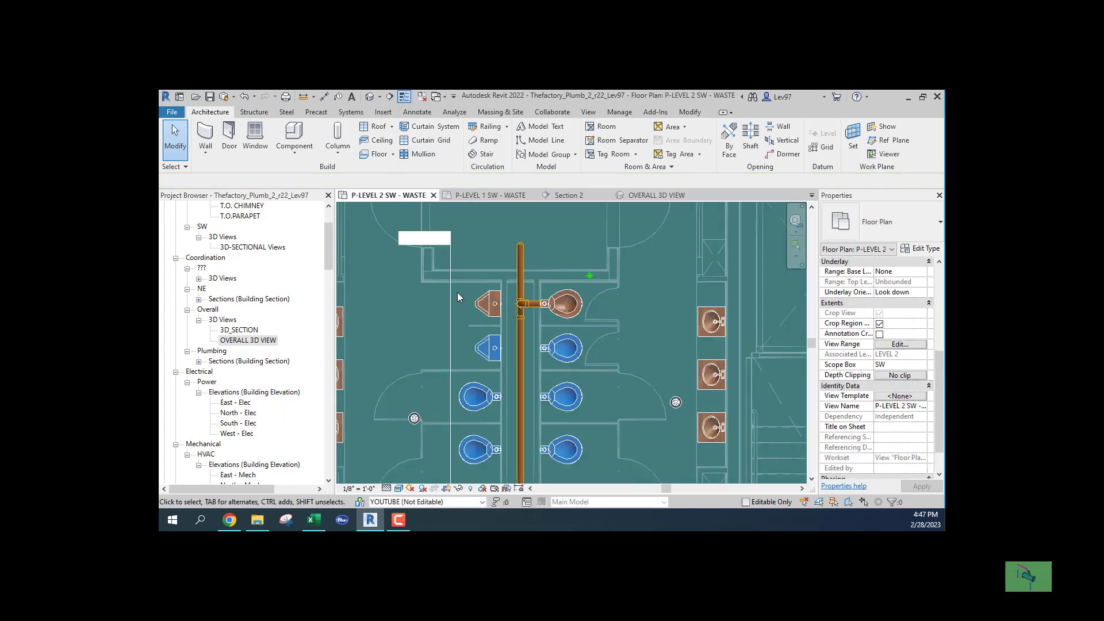
{"action": "scroll", "coordinate": [543, 335], "scroll_direction": "up", "scroll_amount": 2}
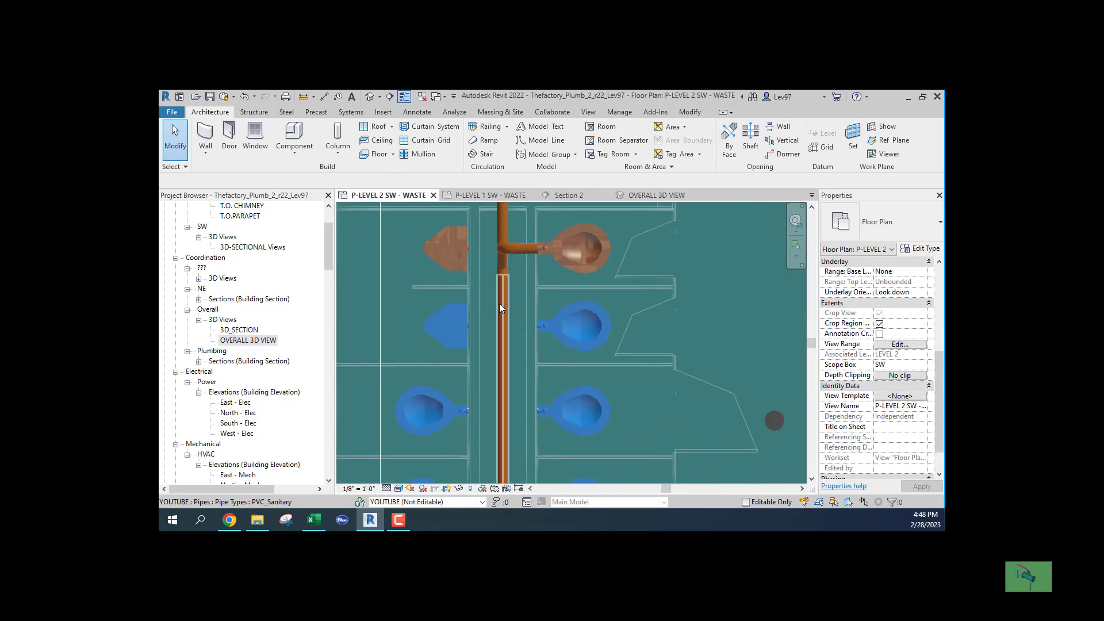
{"action": "scroll", "coordinate": [448, 337], "scroll_direction": "down", "scroll_amount": 2}
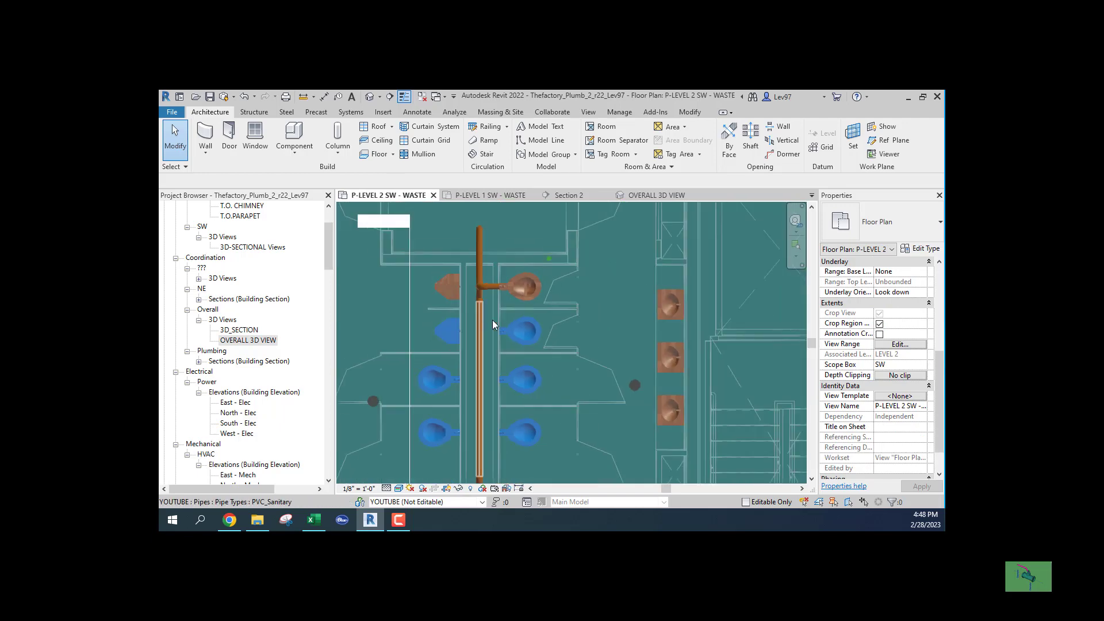
{"action": "left_click", "coordinate": [411, 329]}
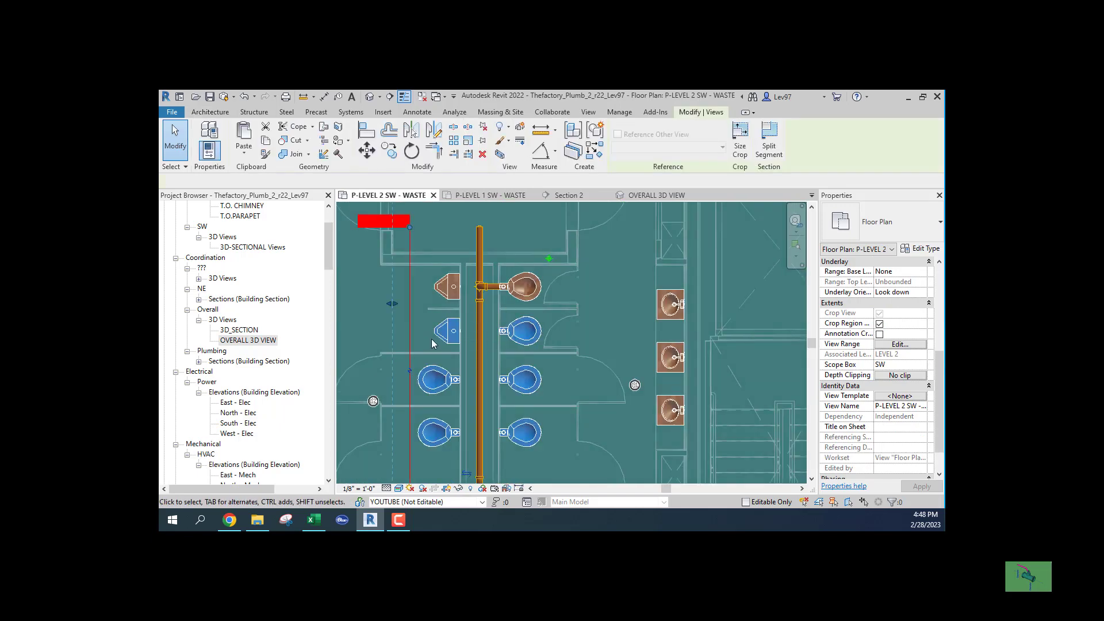
{"action": "left_click_drag", "start_coordinate": [416, 333], "coordinate": [526, 351]}
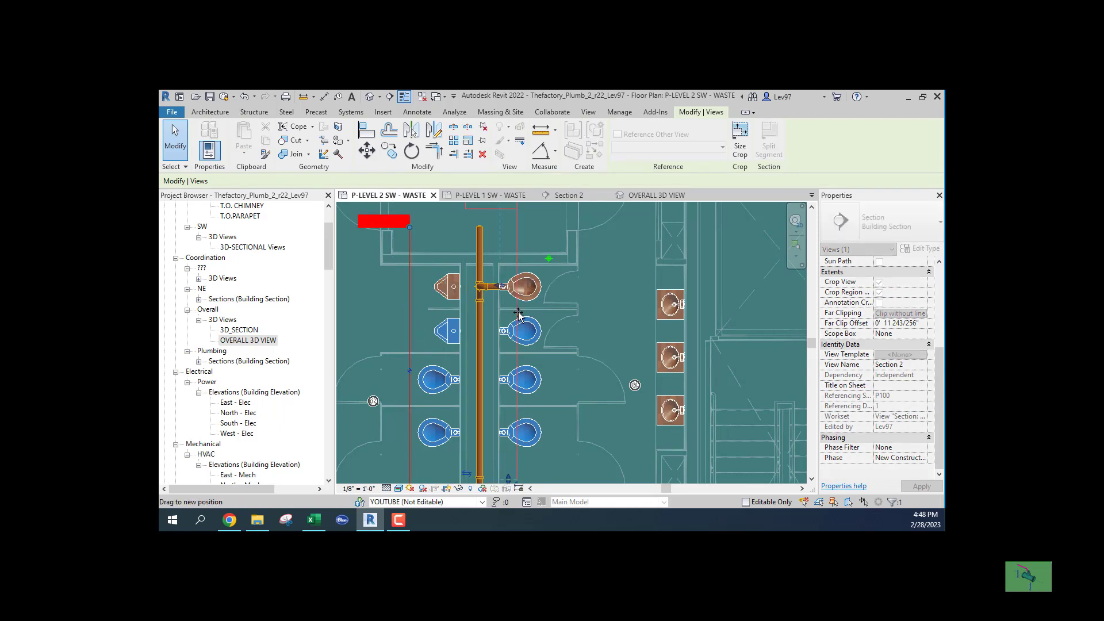
{"action": "scroll", "coordinate": [526, 355], "scroll_direction": "up", "scroll_amount": 3}
{"action": "scroll", "coordinate": [533, 311], "scroll_direction": "down", "scroll_amount": 3}
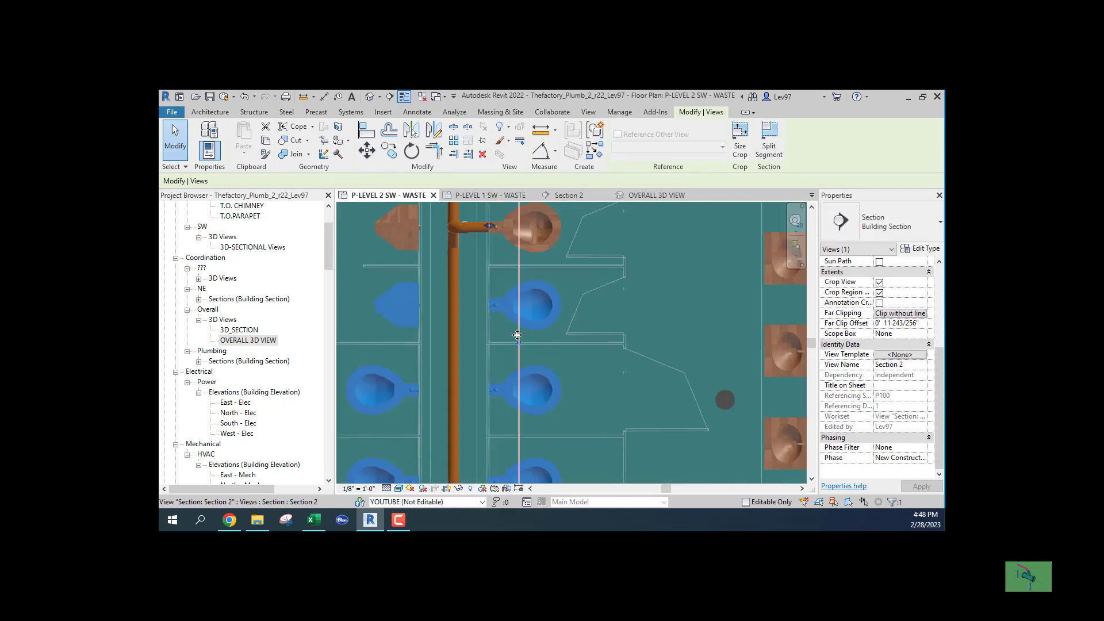
{"action": "scroll", "coordinate": [515, 355], "scroll_direction": "up", "scroll_amount": 1}
{"action": "left_click_drag", "start_coordinate": [531, 359], "coordinate": [541, 345]}
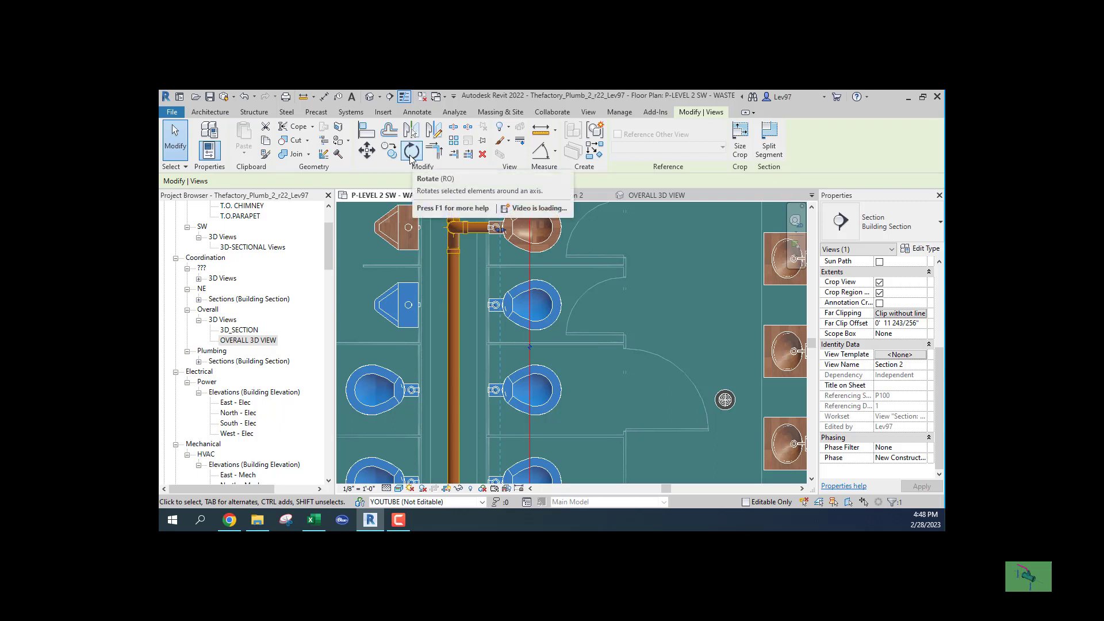
Step: Rotate the section line 90° to horizontal and drag it down across the water closets
{"action": "left_click", "coordinate": [410, 153]}
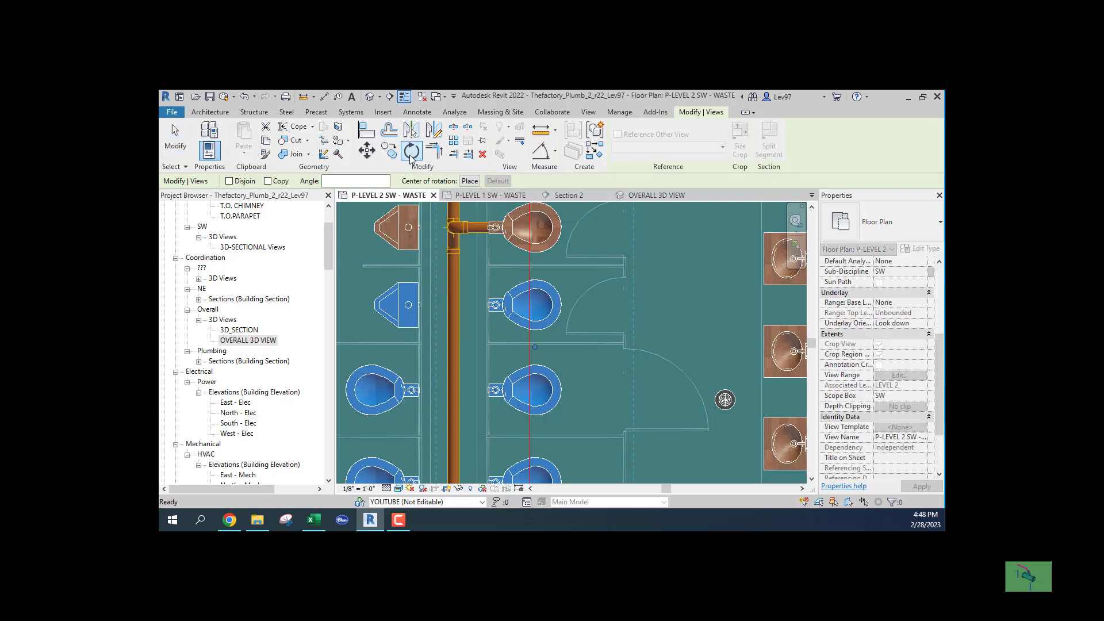
{"action": "left_click", "coordinate": [469, 182]}
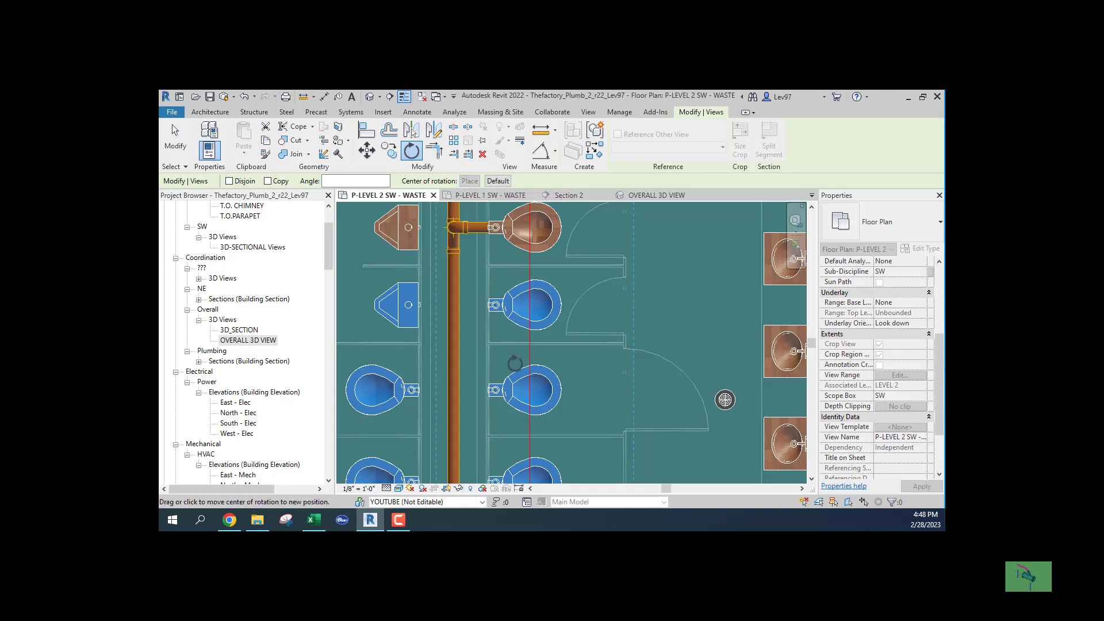
{"action": "left_click", "coordinate": [530, 357]}
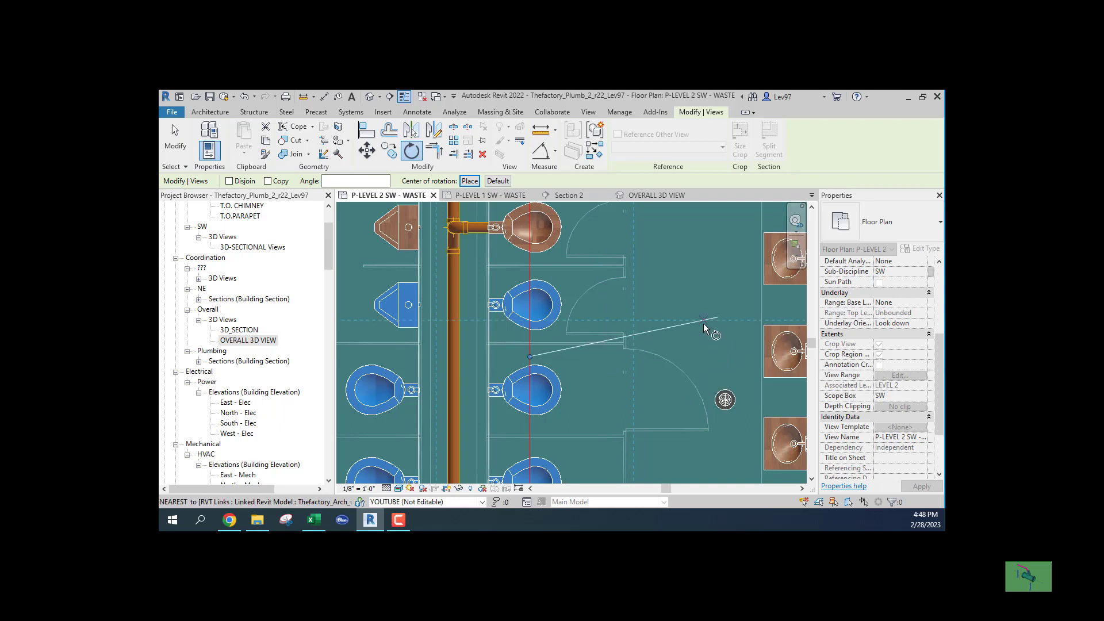
{"action": "left_click", "coordinate": [707, 363]}
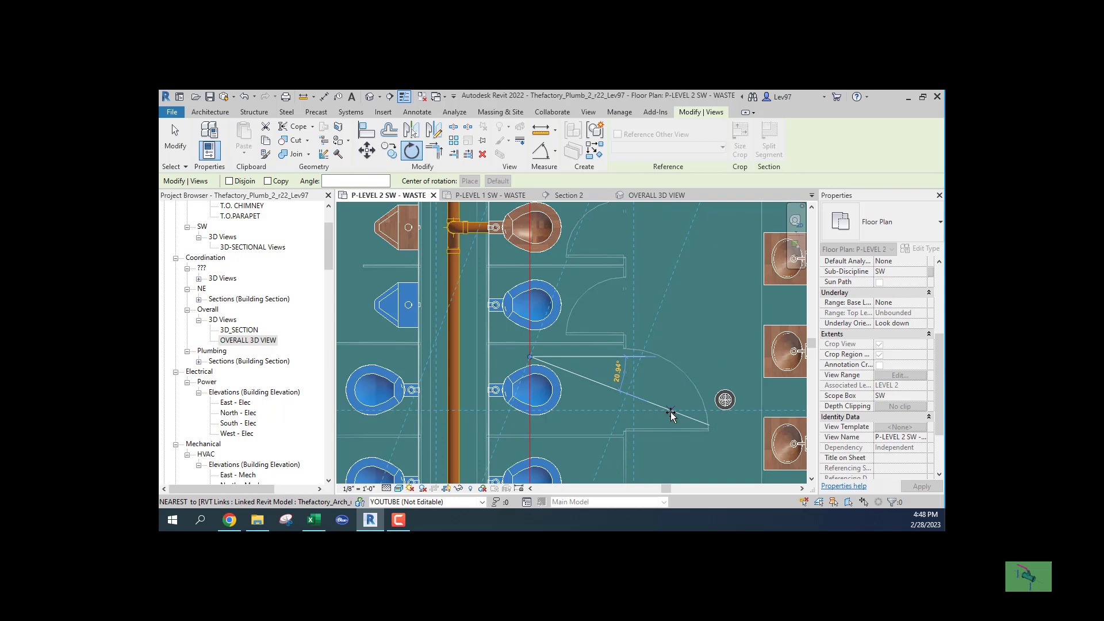
{"action": "type", "text": "90"}
{"action": "key", "text": "Return"}
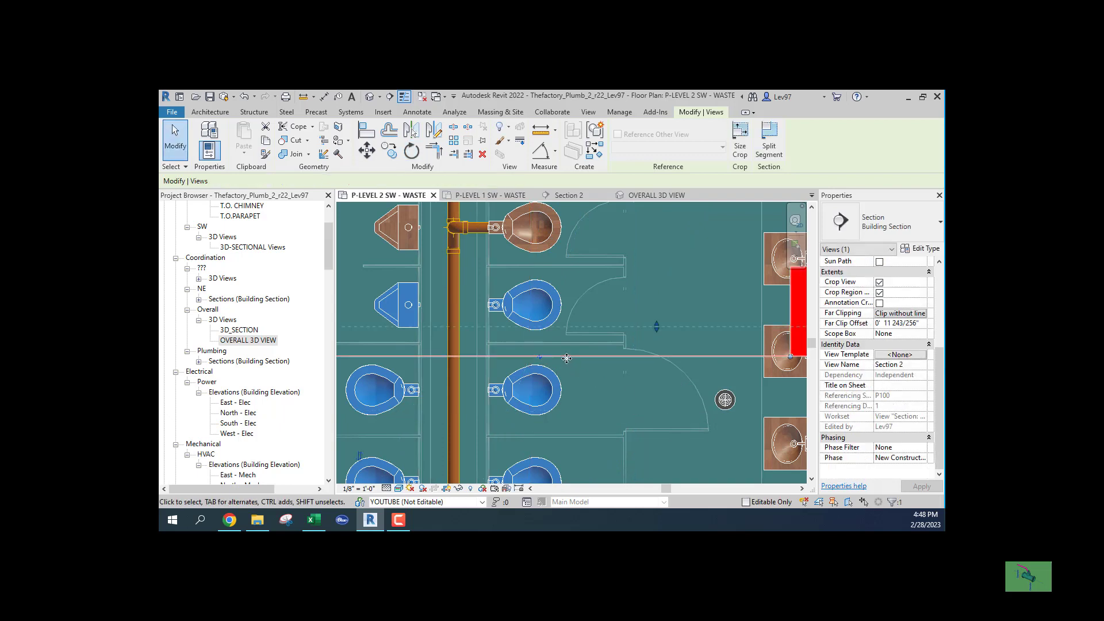
{"action": "left_click_drag", "start_coordinate": [566, 358], "coordinate": [539, 321]}
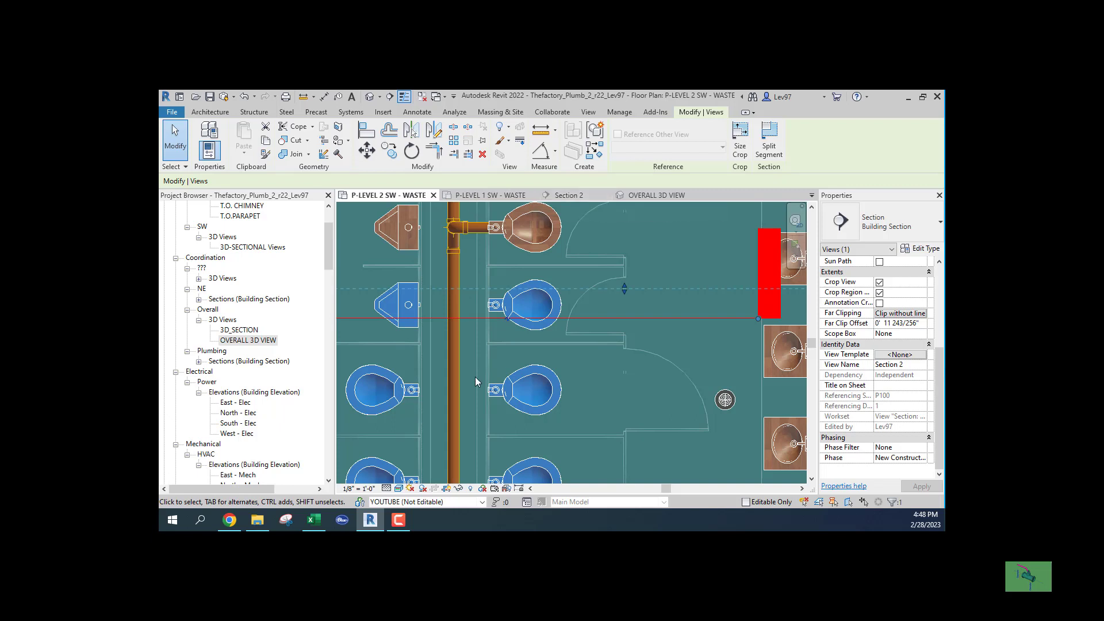
Step: Select the cut water closet, then open Section 2 and zoom in on it
{"action": "left_click", "coordinate": [507, 292]}
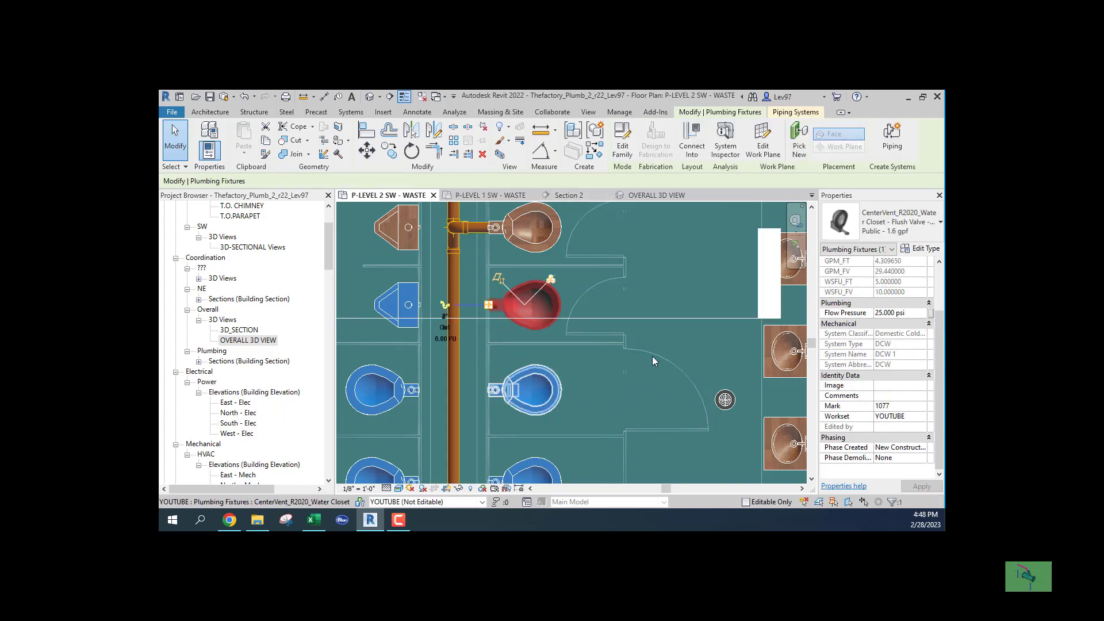
{"action": "left_click", "coordinate": [569, 197]}
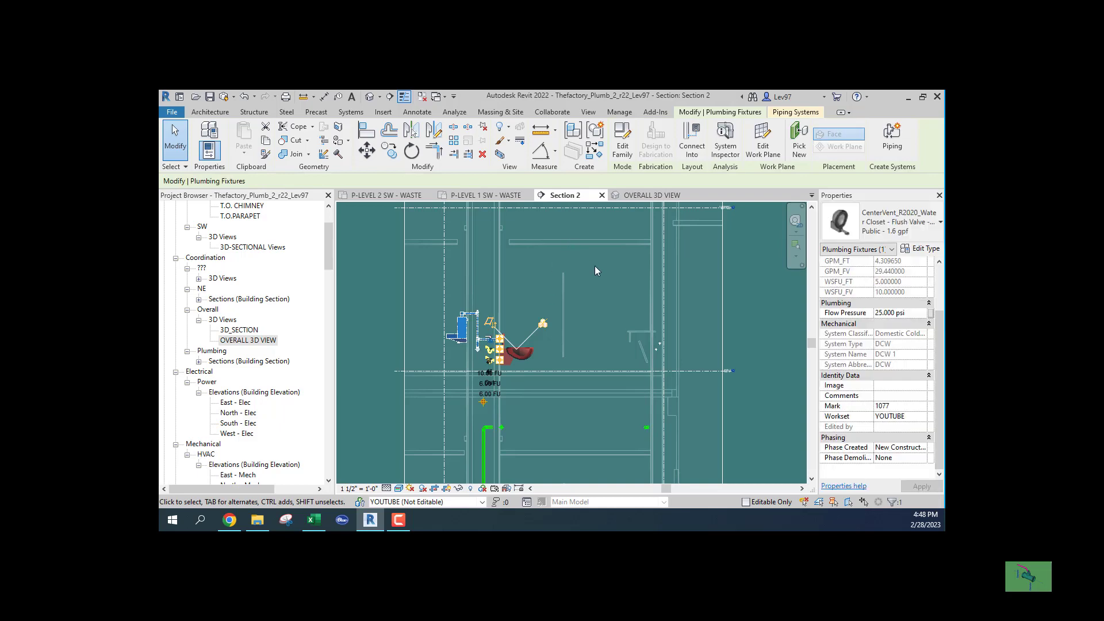
{"action": "scroll", "coordinate": [518, 351], "scroll_direction": "up", "scroll_amount": 2}
{"action": "scroll", "coordinate": [529, 351], "scroll_direction": "up", "scroll_amount": 2}
{"action": "scroll", "coordinate": [536, 343], "scroll_direction": "up", "scroll_amount": 2}
{"action": "scroll", "coordinate": [525, 331], "scroll_direction": "up", "scroll_amount": 2}
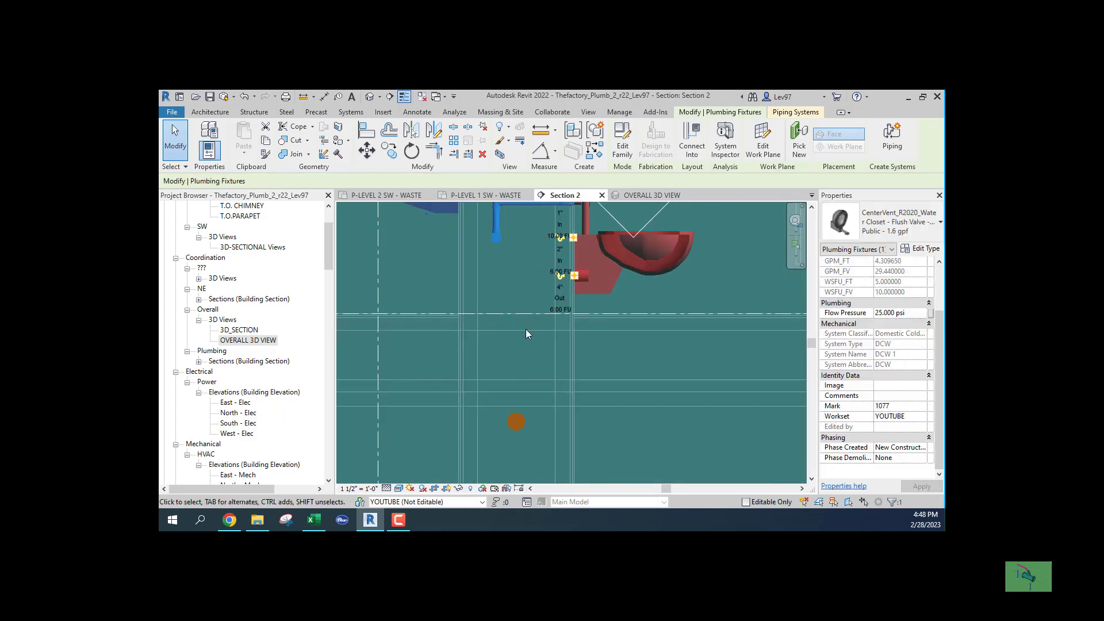
{"action": "left_click", "coordinate": [523, 325]}
{"action": "scroll", "coordinate": [501, 332], "scroll_direction": "down", "scroll_amount": 1}
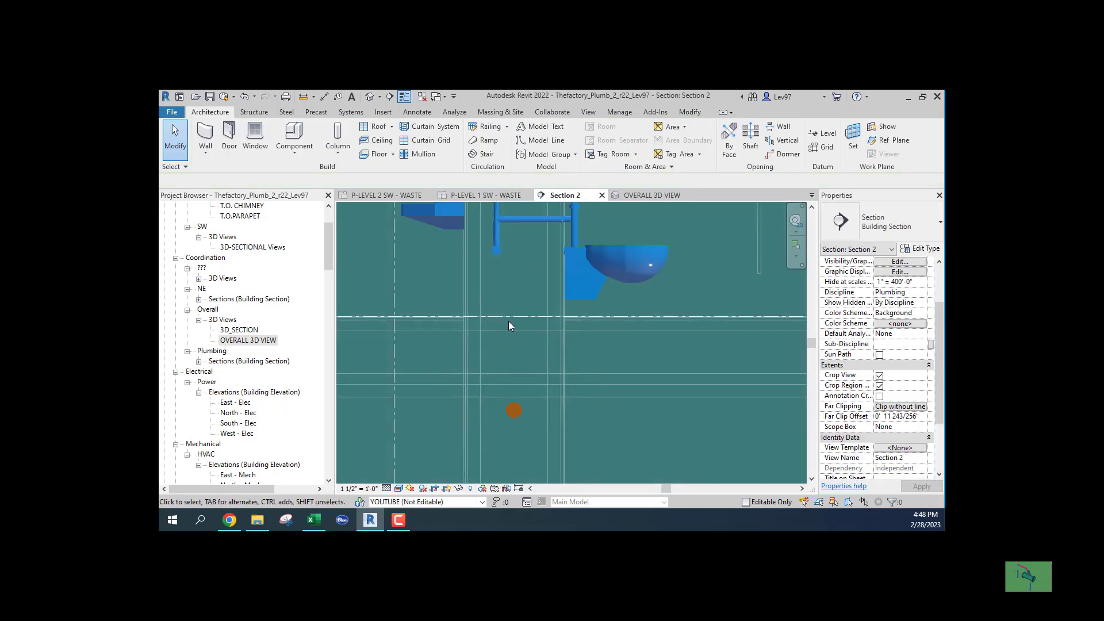
Step: From the water closet's drain connector, draw a 4" pipe beside the fixture that elbows into a vertical drop
{"action": "left_click", "coordinate": [595, 303]}
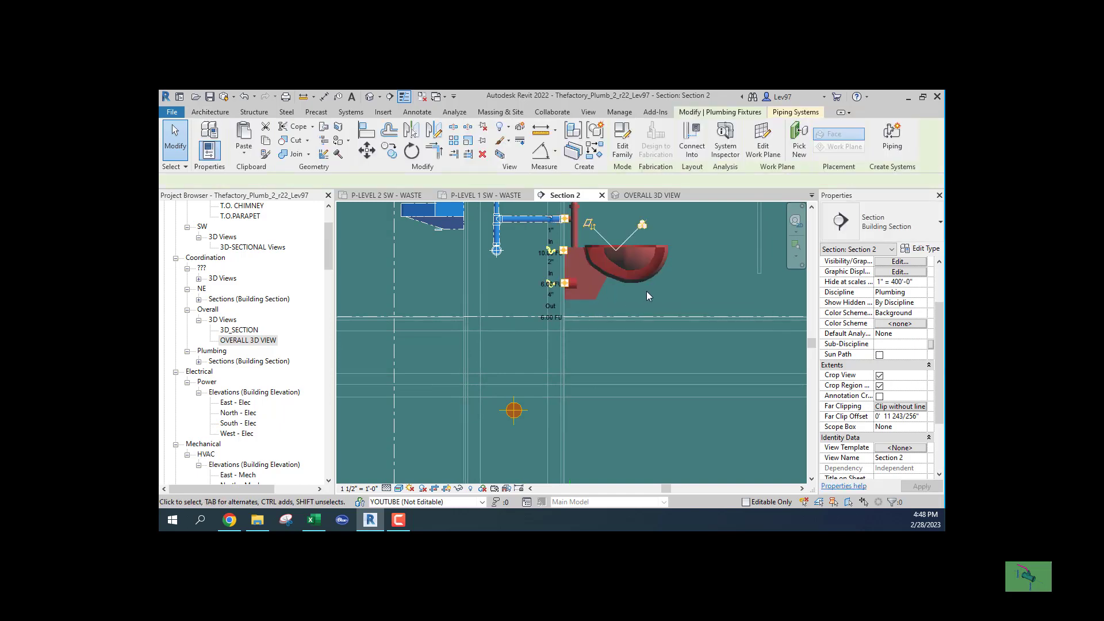
{"action": "right_click", "coordinate": [566, 289]}
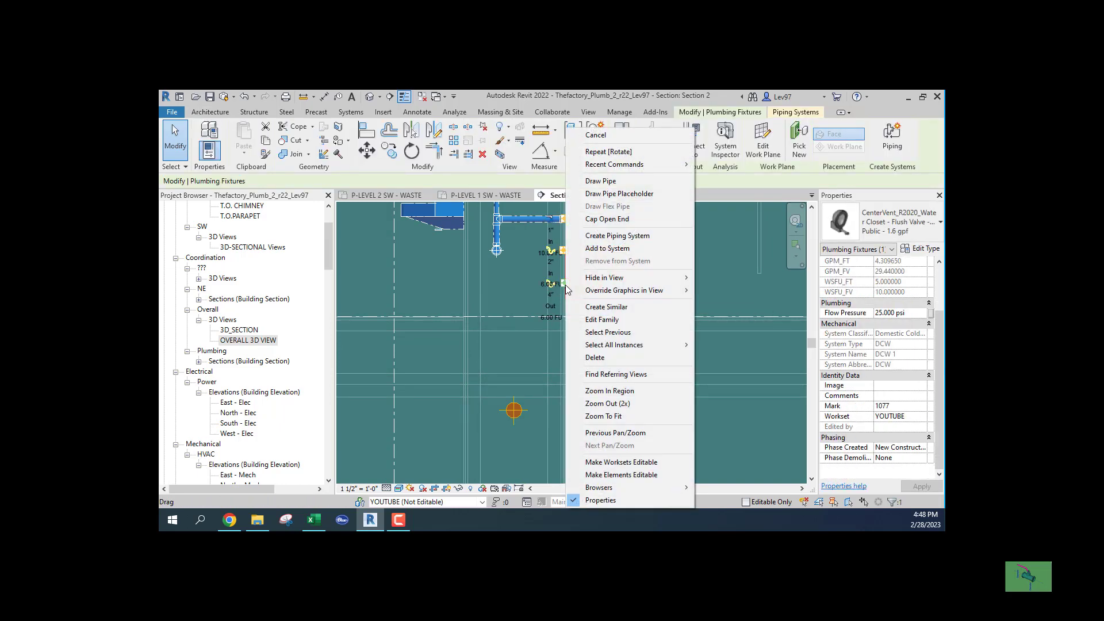
{"action": "left_click", "coordinate": [598, 182]}
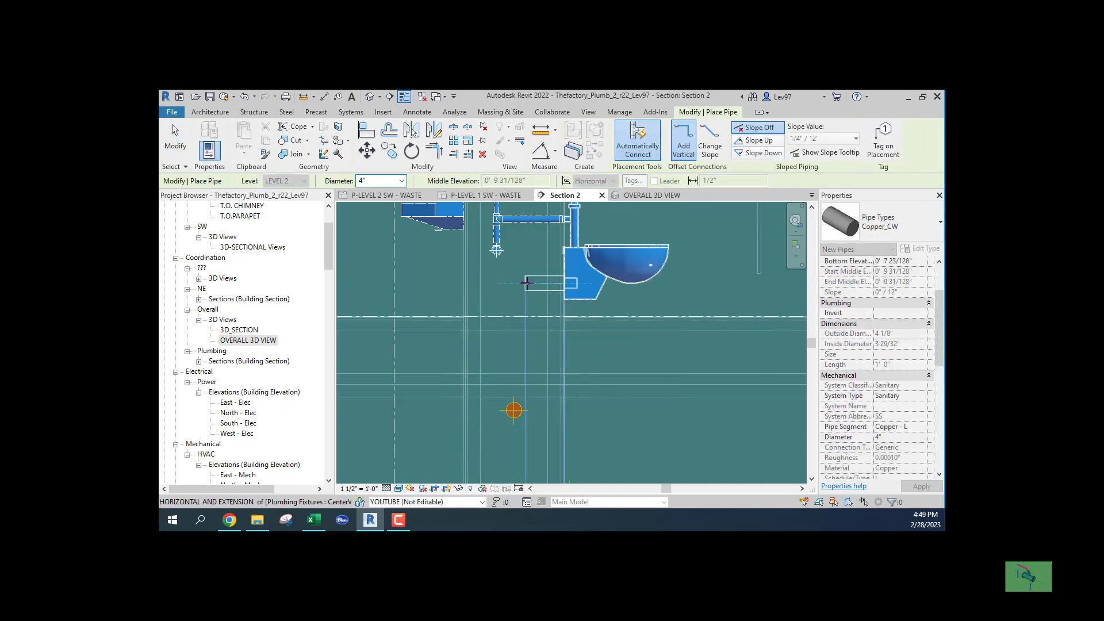
{"action": "middle_click_drag", "start_coordinate": [532, 275], "coordinate": [554, 263]}
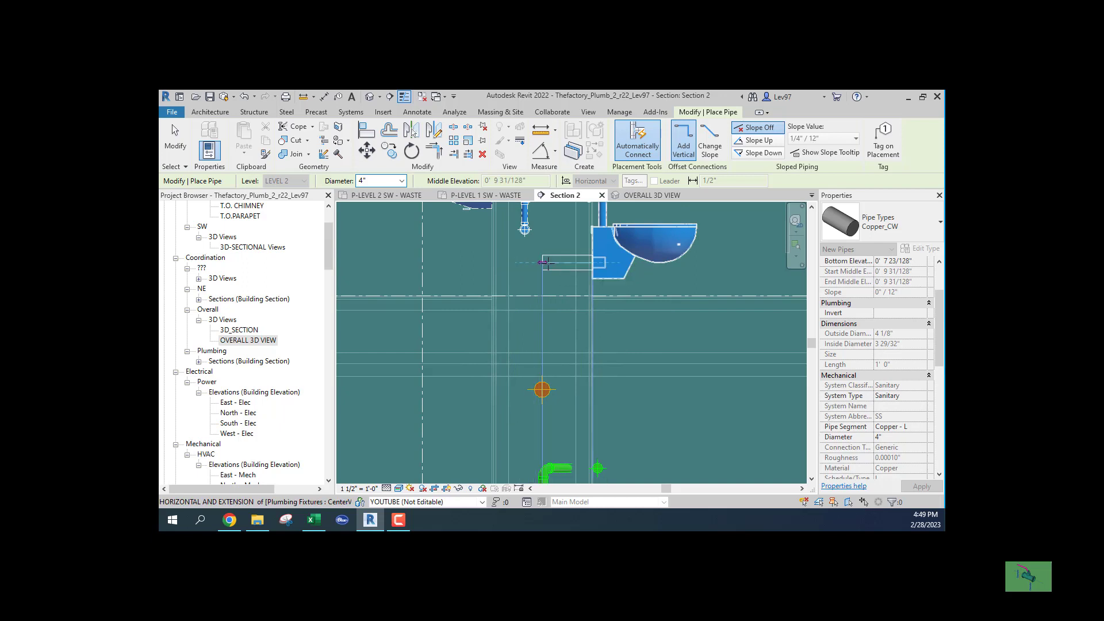
{"action": "left_click", "coordinate": [557, 263]}
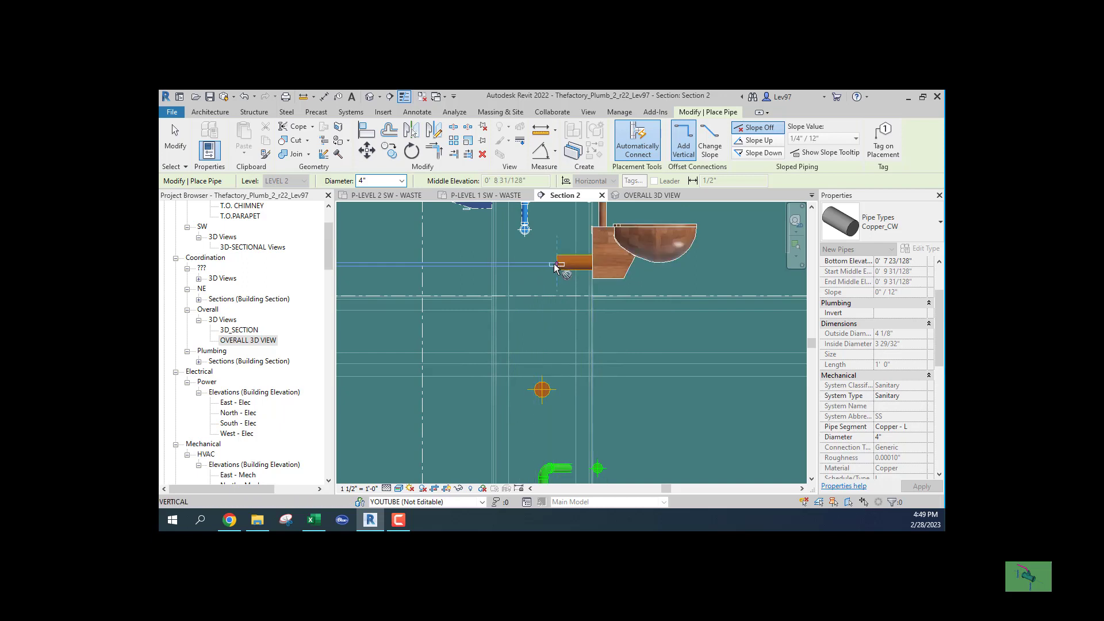
{"action": "left_click", "coordinate": [556, 338]}
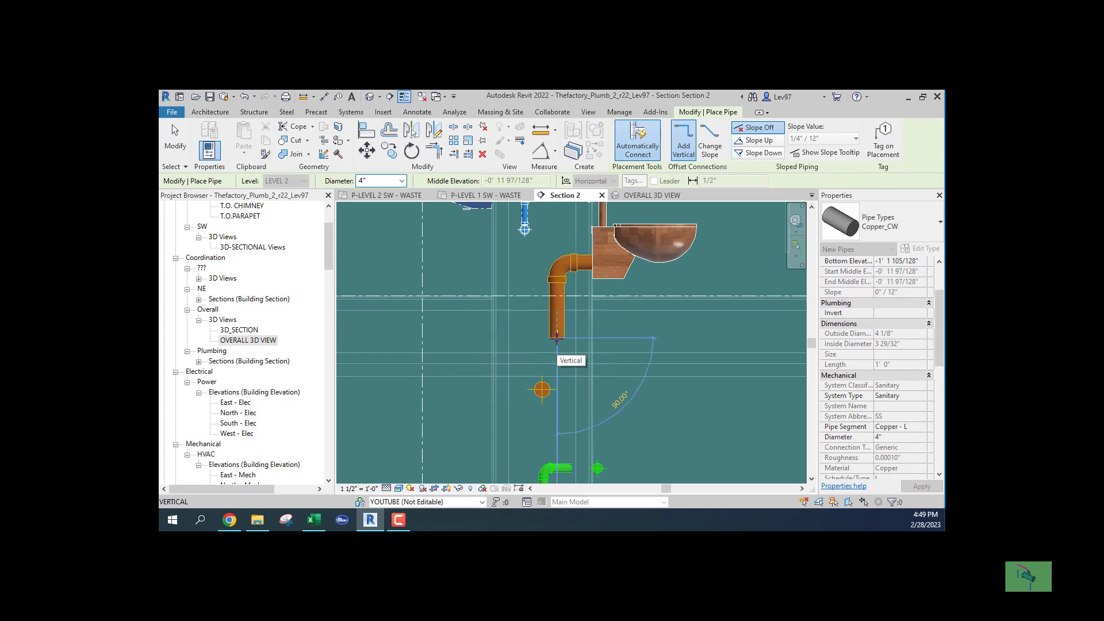
{"action": "key", "text": "Escape"}
{"action": "key", "text": "Escape"}
{"action": "scroll", "coordinate": [529, 337], "scroll_direction": "up", "scroll_amount": 3}
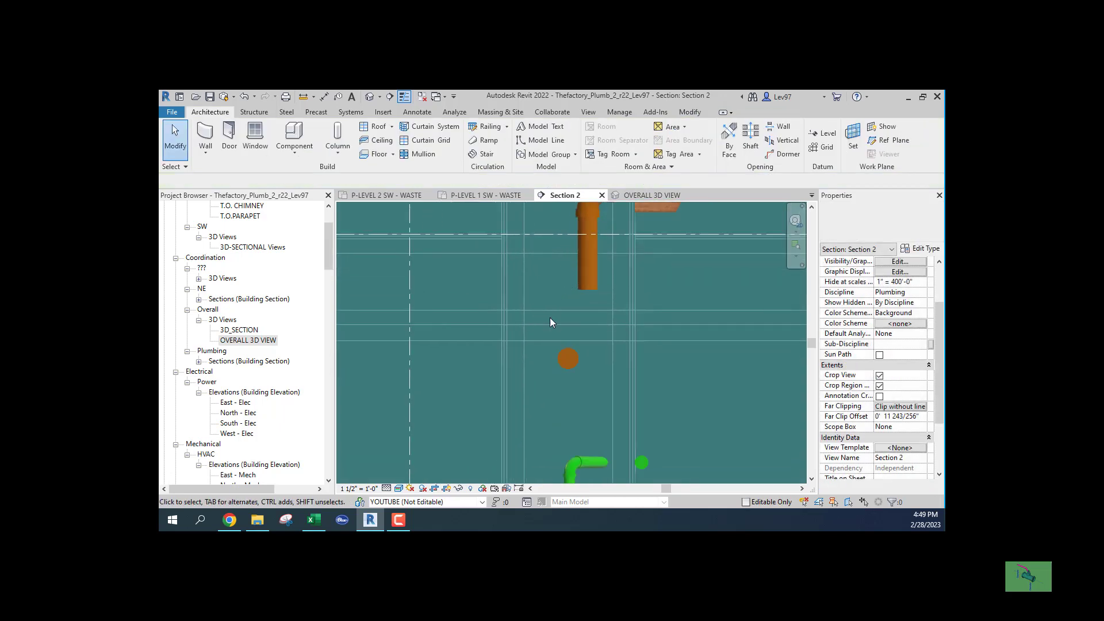
Step: Frame the vertical drop and the round pipe end, then start the Align tool from Modify
{"action": "scroll", "coordinate": [567, 316], "scroll_direction": "down", "scroll_amount": 2}
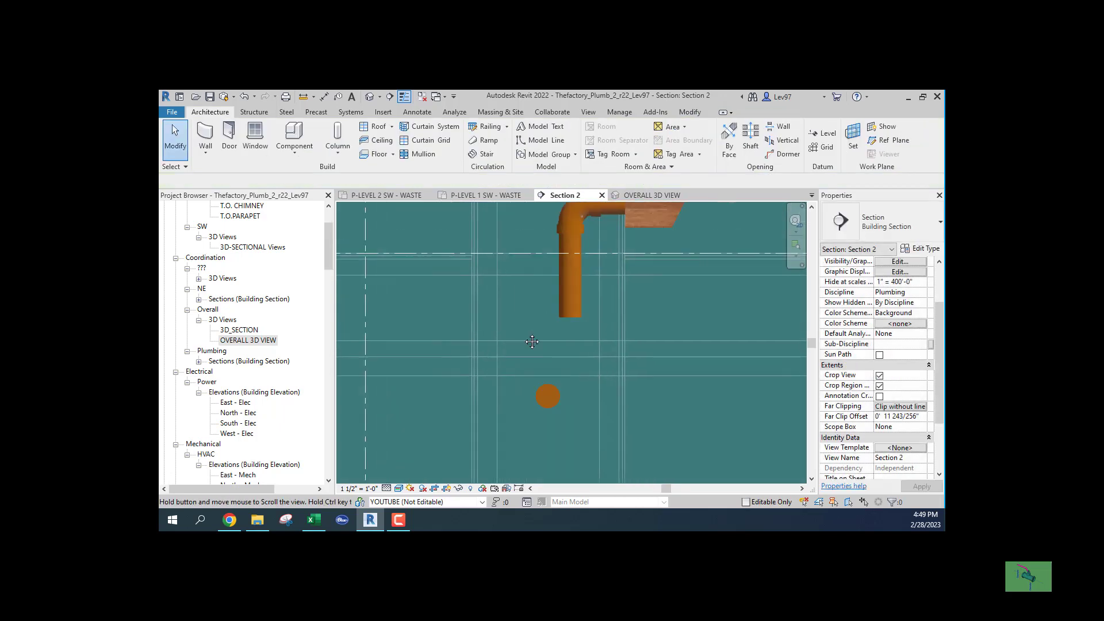
{"action": "scroll", "coordinate": [505, 339], "scroll_direction": "up", "scroll_amount": 2}
{"action": "scroll", "coordinate": [504, 342], "scroll_direction": "up", "scroll_amount": 1}
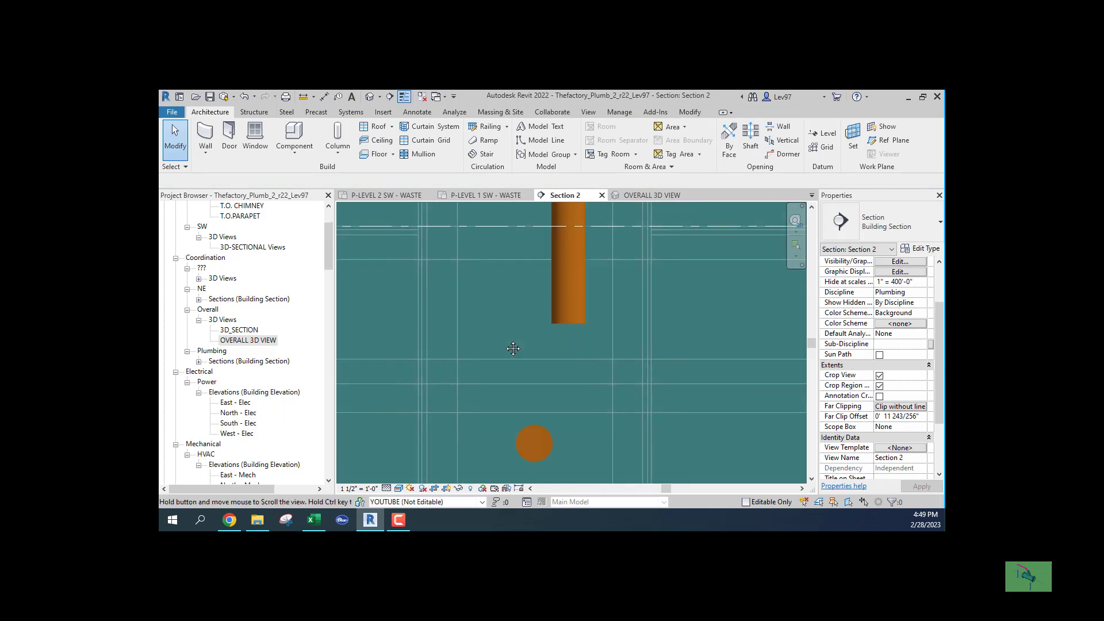
{"action": "middle_click_drag", "start_coordinate": [504, 347], "coordinate": [524, 308]}
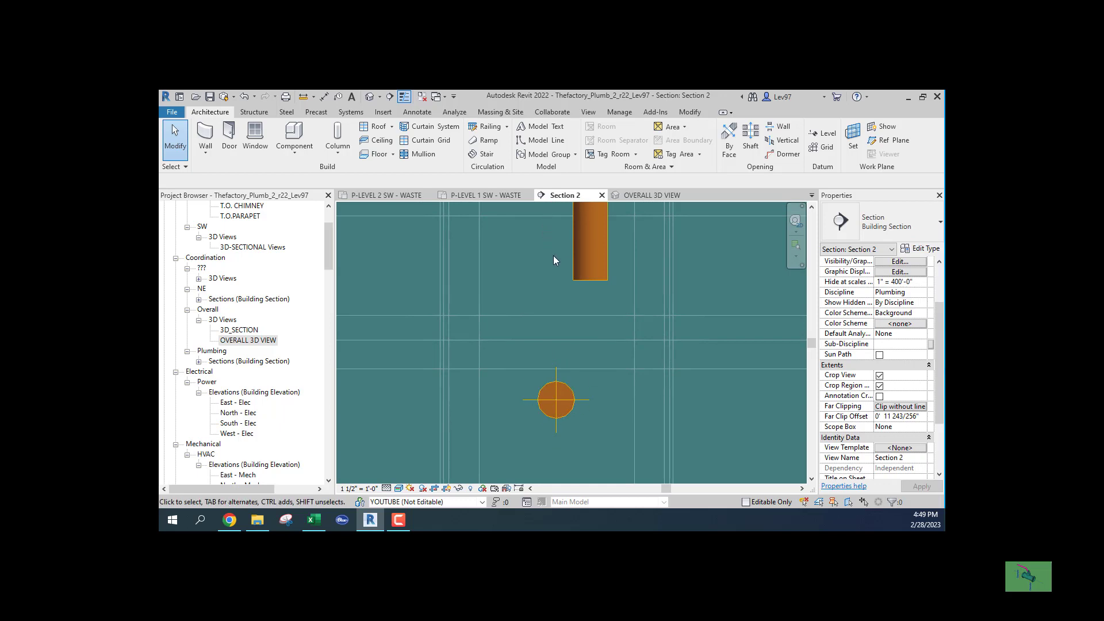
{"action": "left_click", "coordinate": [689, 113]}
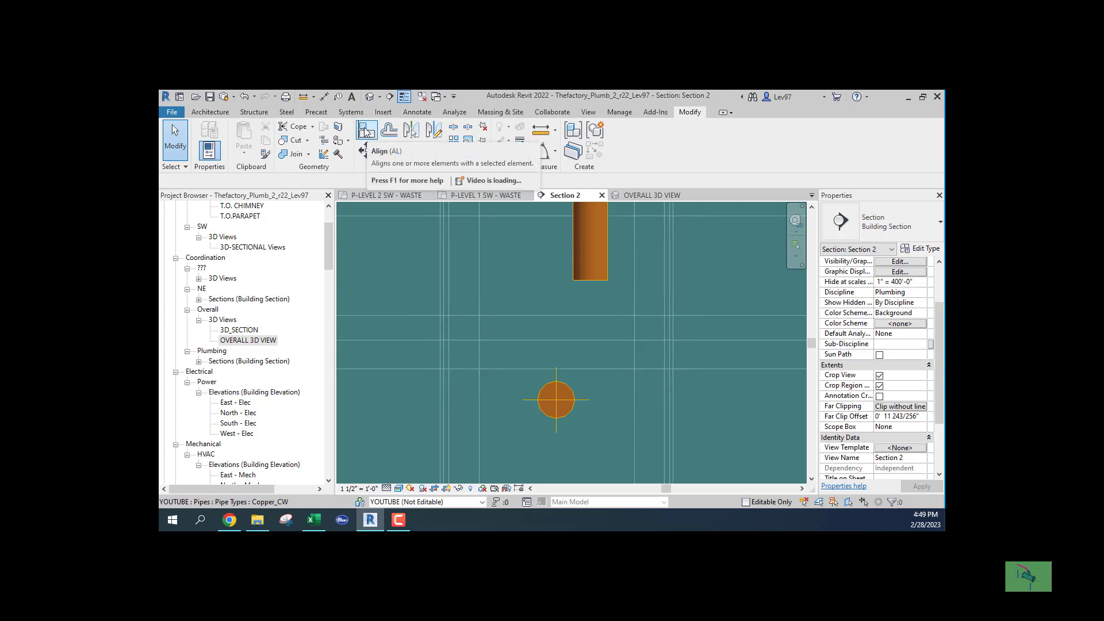
{"action": "left_click", "coordinate": [366, 132]}
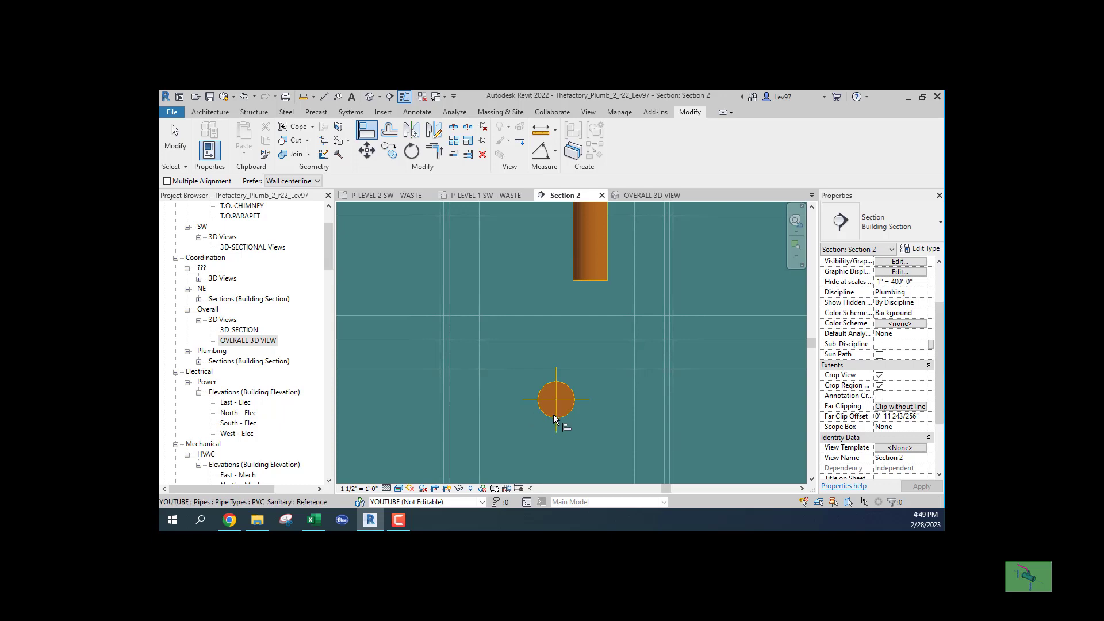
Step: Zoom in on the pipe circle and bring up the view's Detail Level choices
{"action": "scroll", "coordinate": [543, 434], "scroll_direction": "up", "scroll_amount": 2}
{"action": "scroll", "coordinate": [539, 412], "scroll_direction": "up", "scroll_amount": 2}
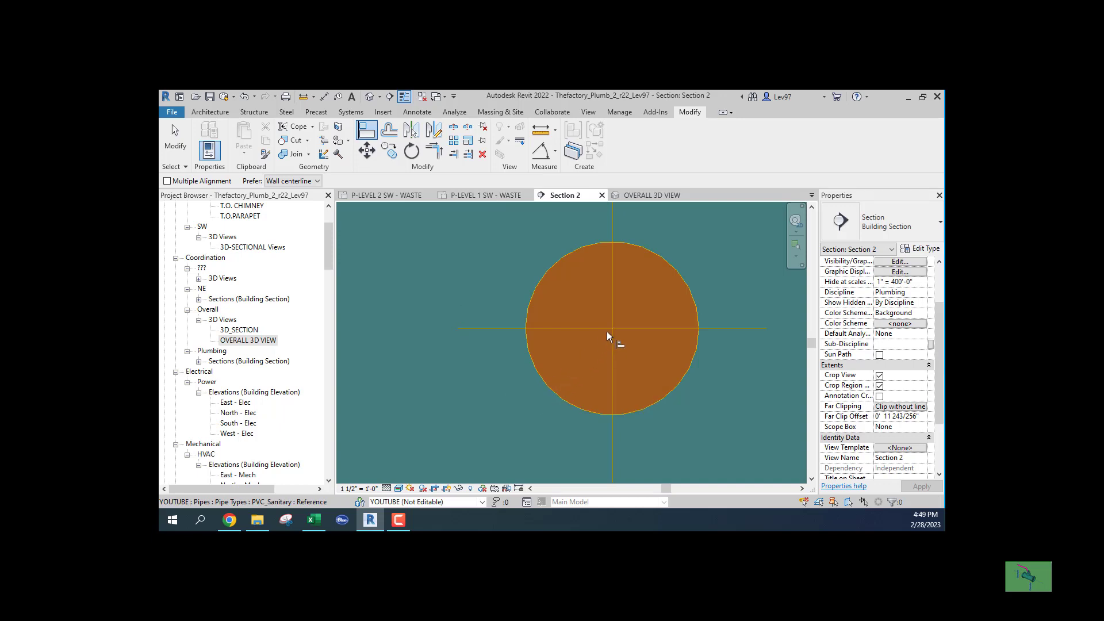
{"action": "left_click", "coordinate": [386, 489]}
Step: Set Section 2 to Coarse detail and Wireframe style, cancelling the Align command
{"action": "left_click", "coordinate": [401, 453]}
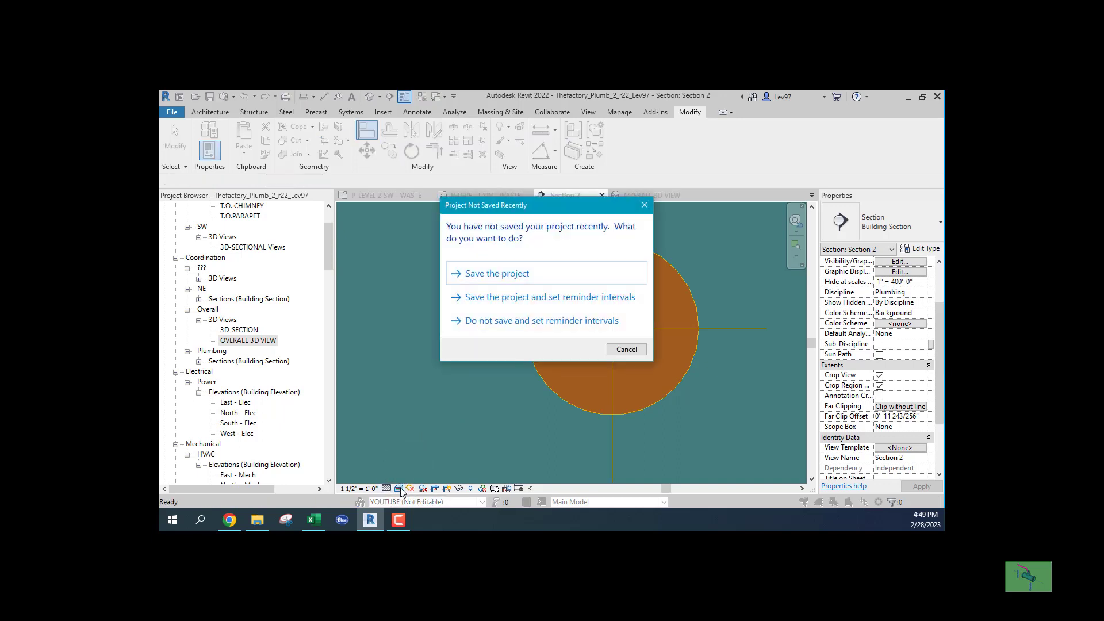
{"action": "key", "text": "Escape"}
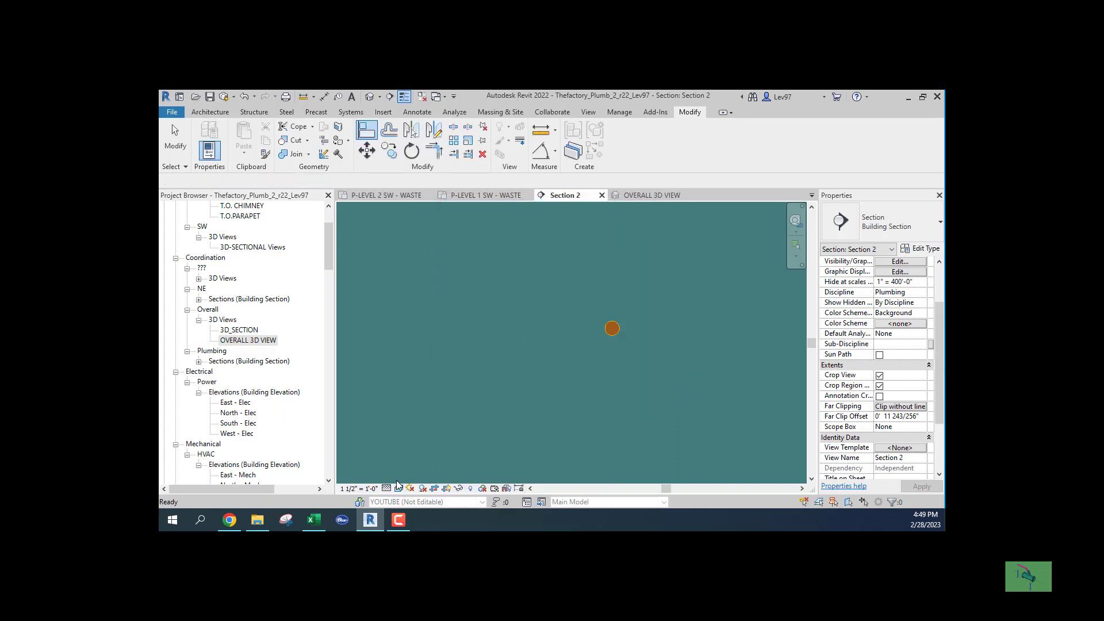
{"action": "left_click", "coordinate": [400, 489]}
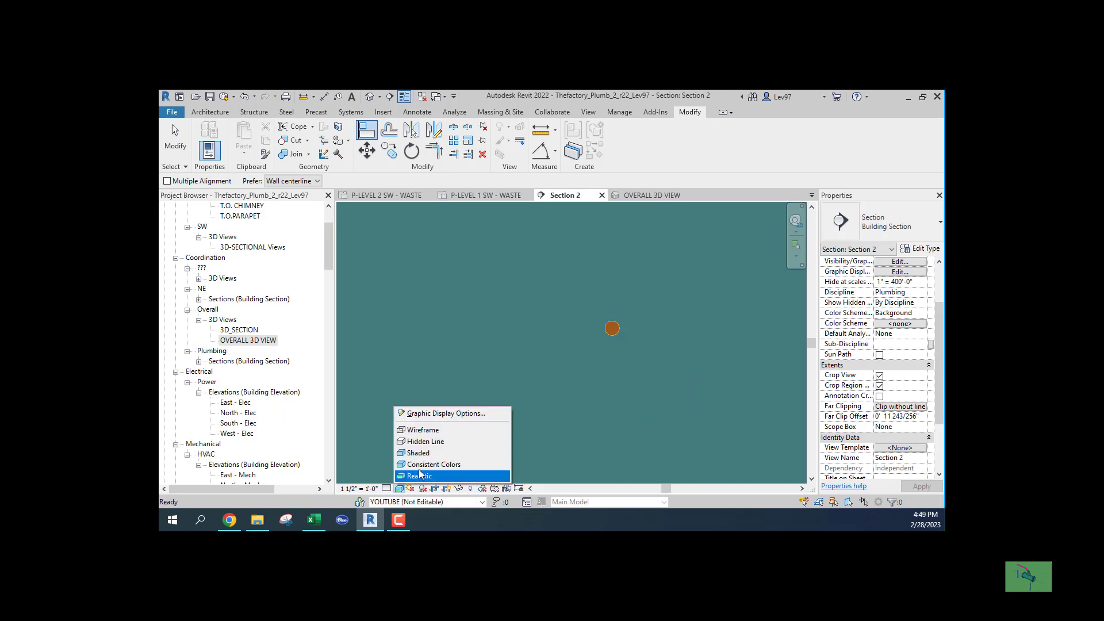
{"action": "left_click", "coordinate": [431, 430]}
{"action": "key", "text": "Escape"}
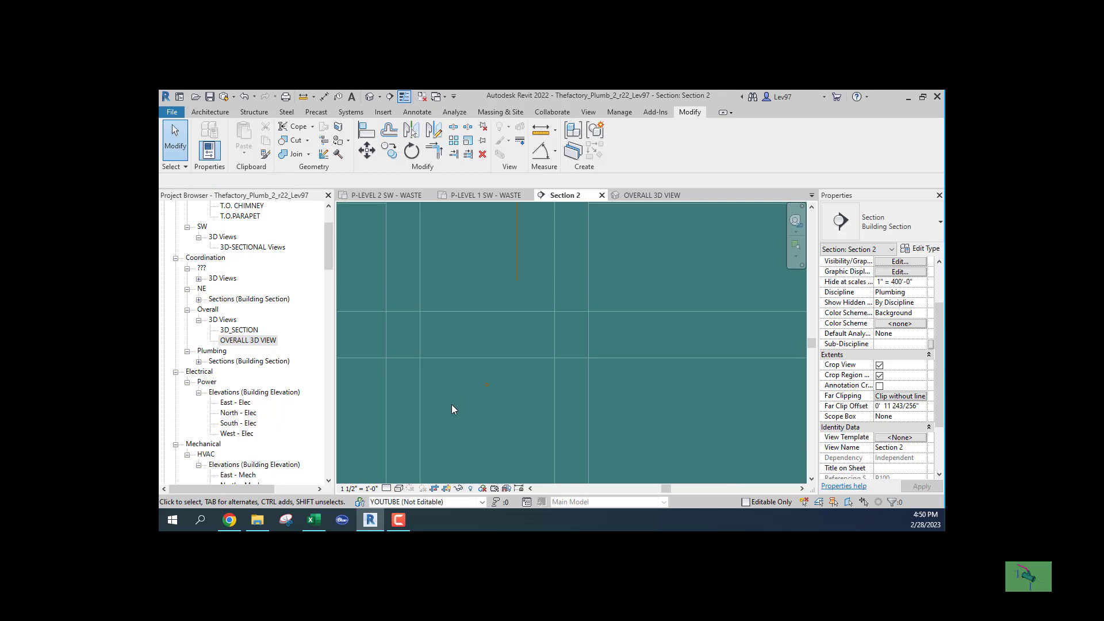
Step: Zoom in on the pipes and retry Align, then cancel it
{"action": "scroll", "coordinate": [476, 387], "scroll_direction": "up", "scroll_amount": 2}
{"action": "scroll", "coordinate": [477, 396], "scroll_direction": "up", "scroll_amount": 1}
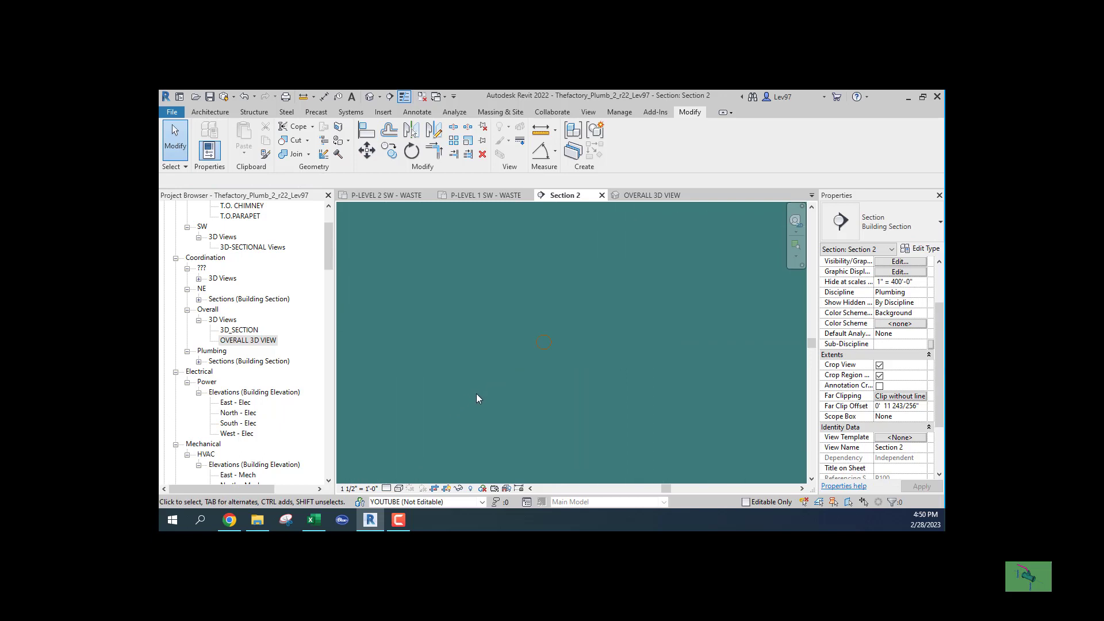
{"action": "scroll", "coordinate": [475, 389], "scroll_direction": "up", "scroll_amount": 2}
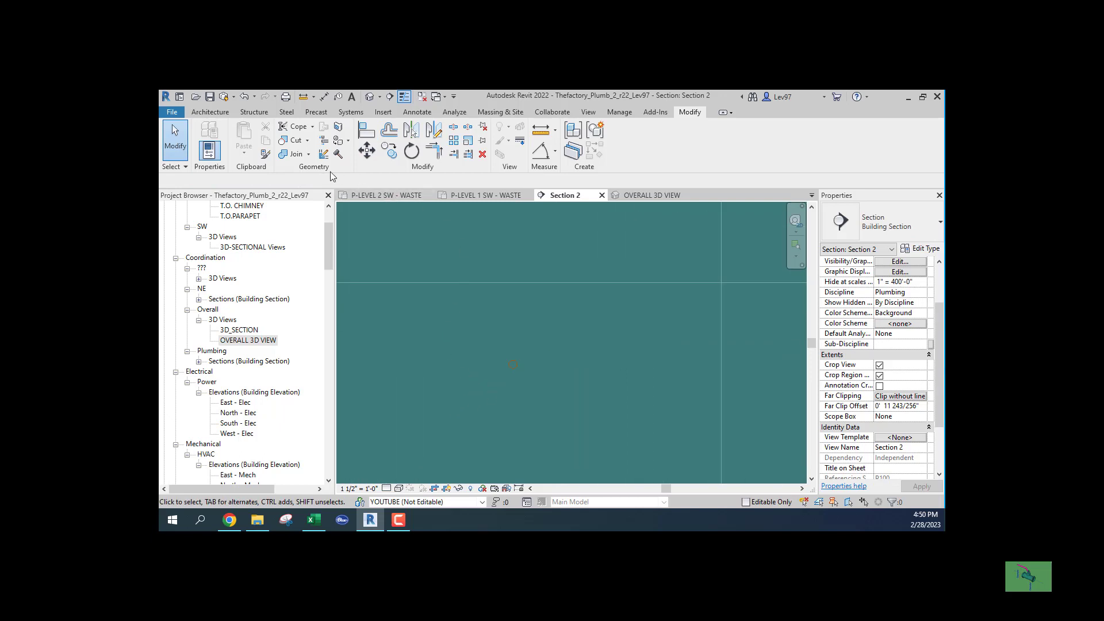
{"action": "left_click", "coordinate": [367, 130]}
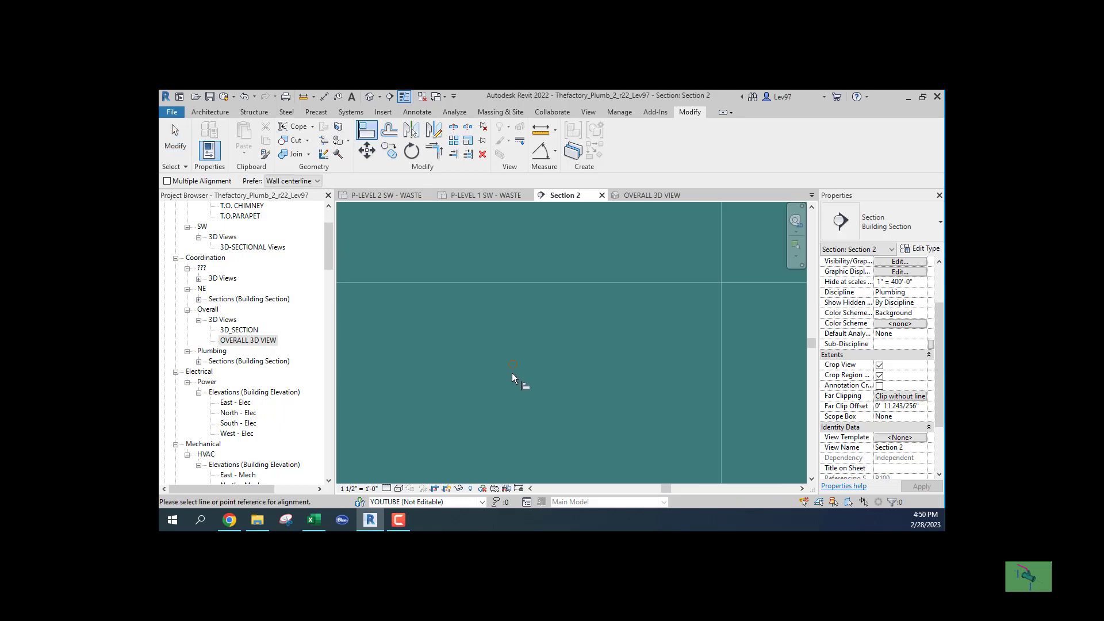
{"action": "scroll", "coordinate": [511, 372], "scroll_direction": "up", "scroll_amount": 5}
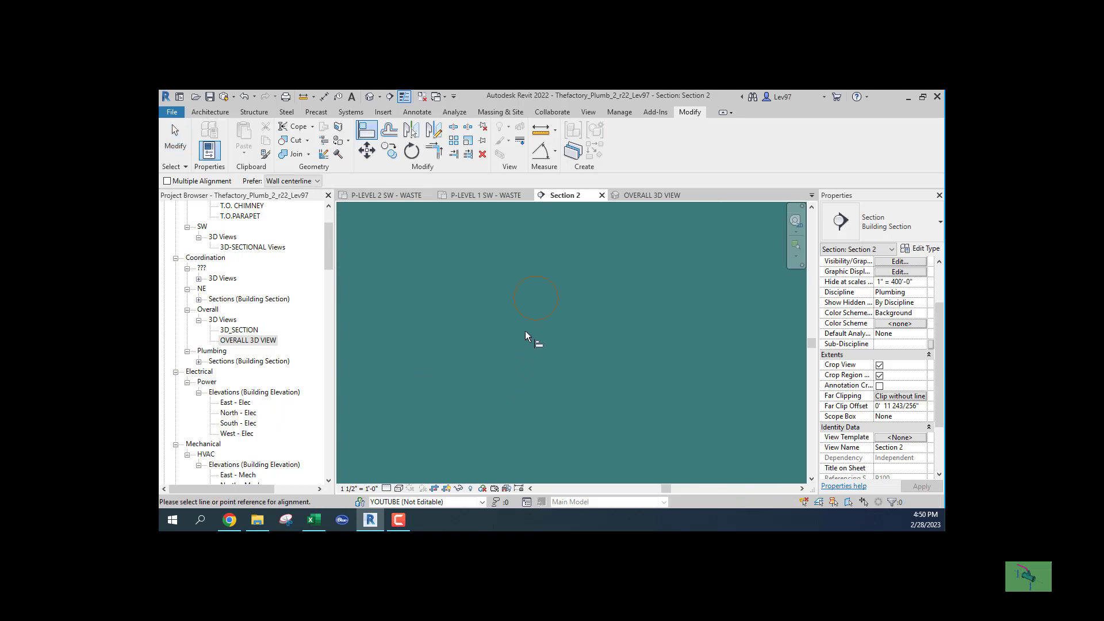
{"action": "key", "text": "Escape"}
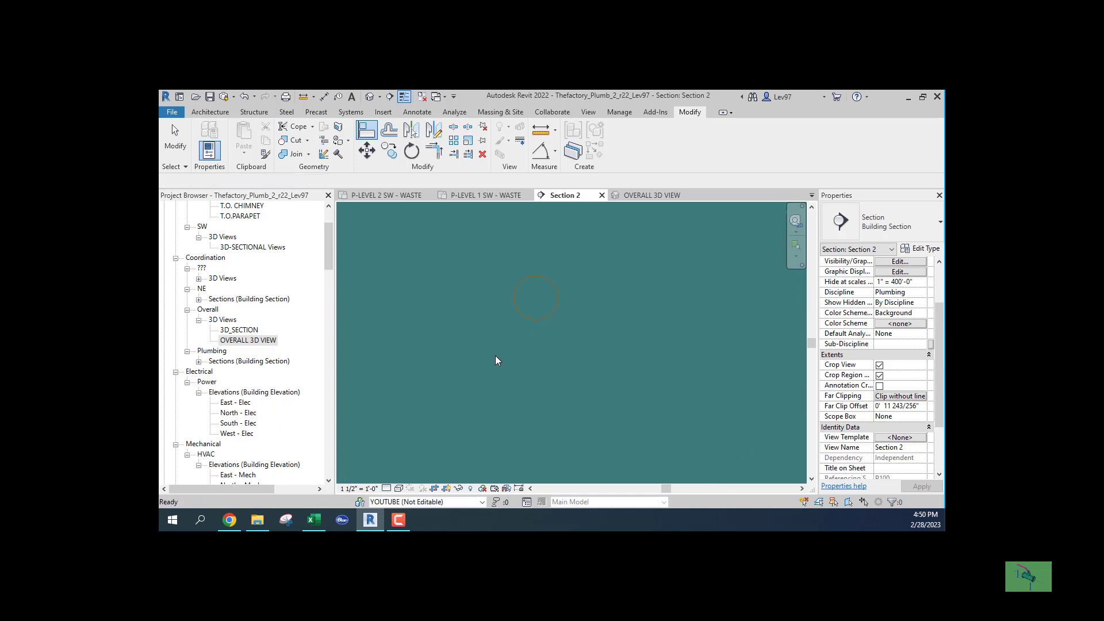
Step: Set the section's detail level to Medium and try another visual style
{"action": "left_click", "coordinate": [387, 488]}
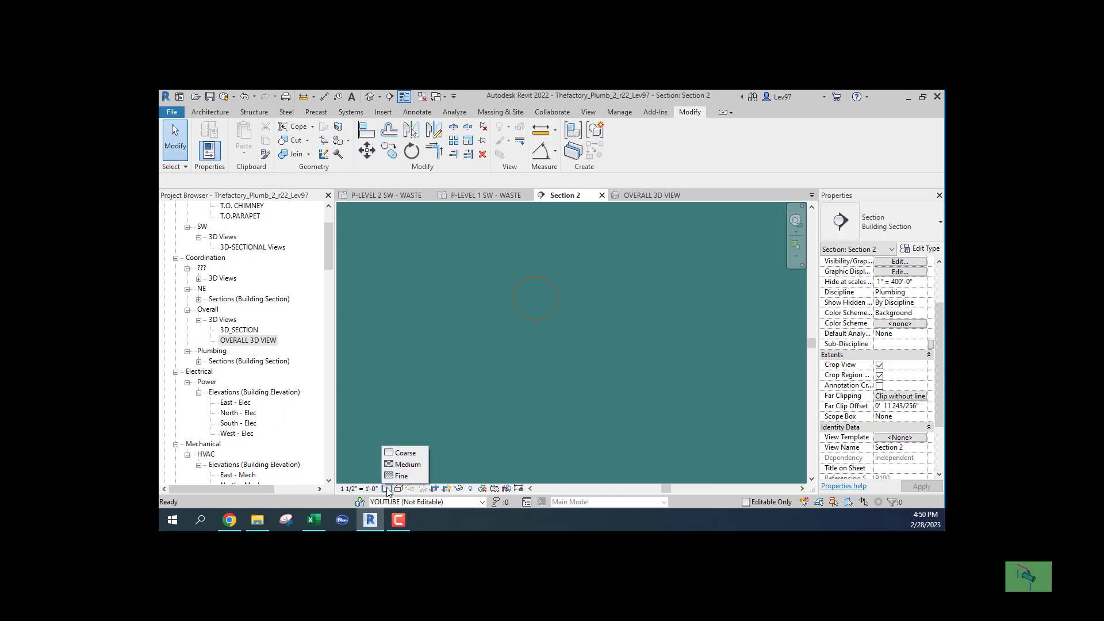
{"action": "left_click", "coordinate": [408, 465]}
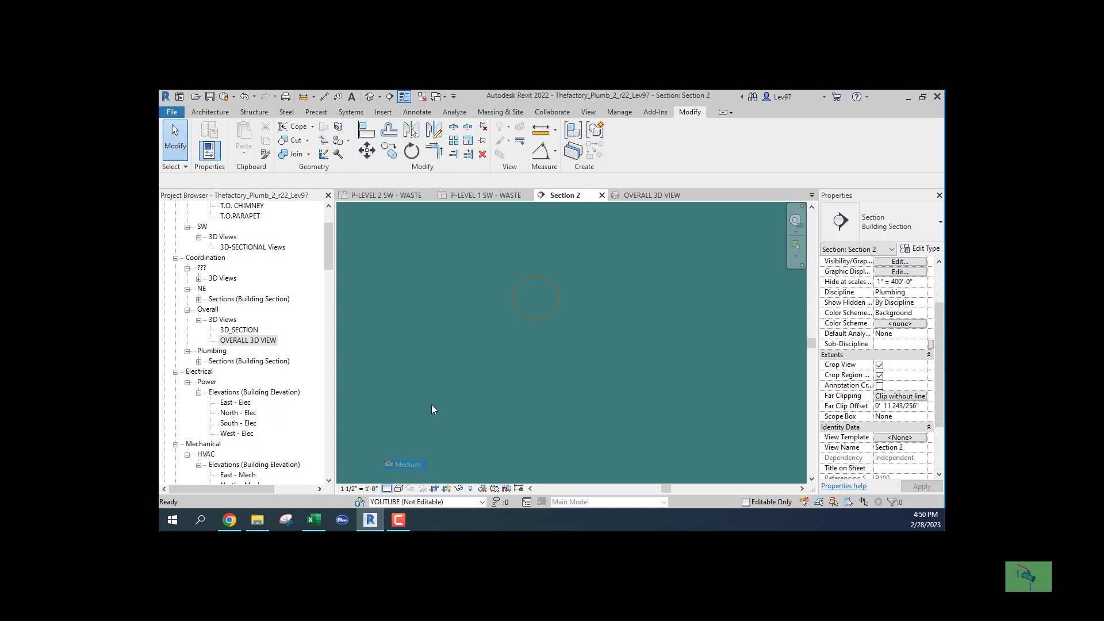
{"action": "left_click", "coordinate": [399, 488]}
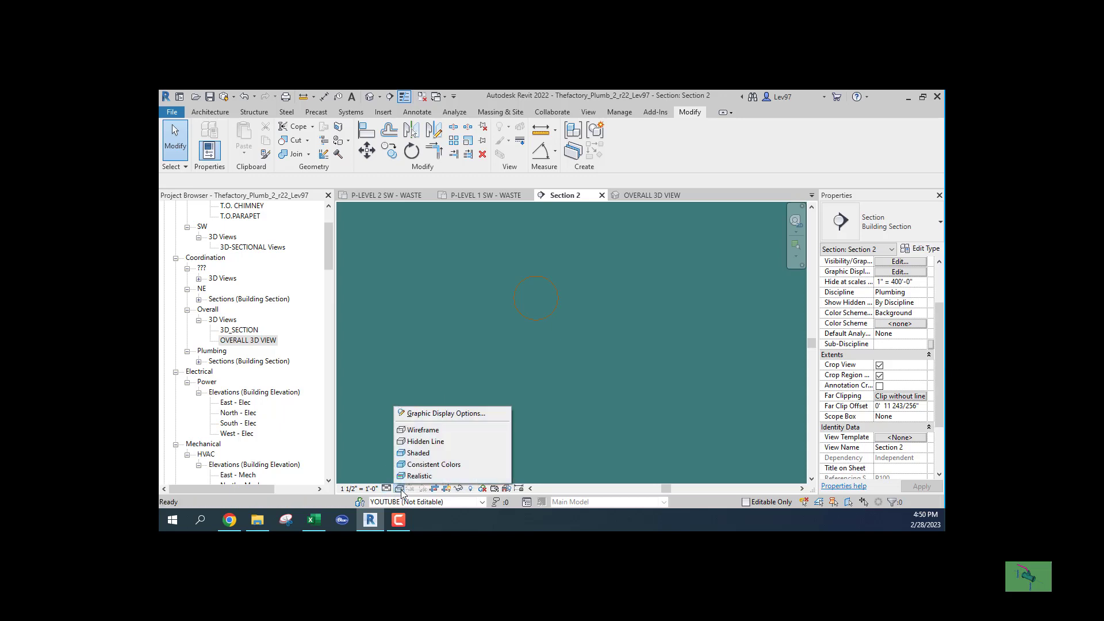
{"action": "left_click", "coordinate": [424, 441]}
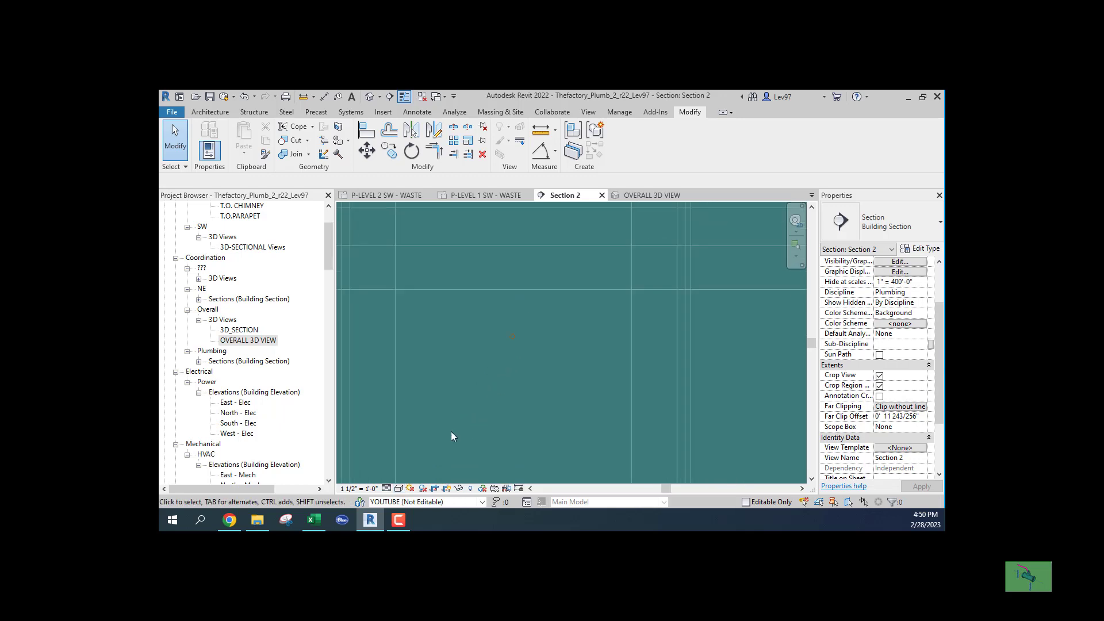
{"action": "scroll", "coordinate": [451, 431], "scroll_direction": "down", "scroll_amount": 2}
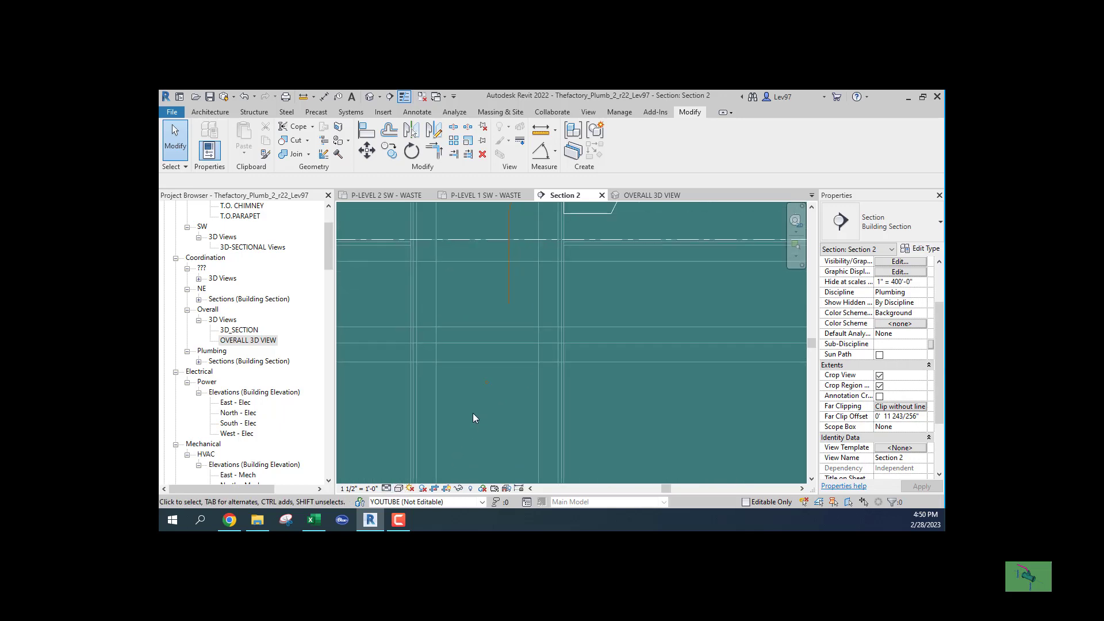
{"action": "scroll", "coordinate": [473, 418], "scroll_direction": "up", "scroll_amount": 2}
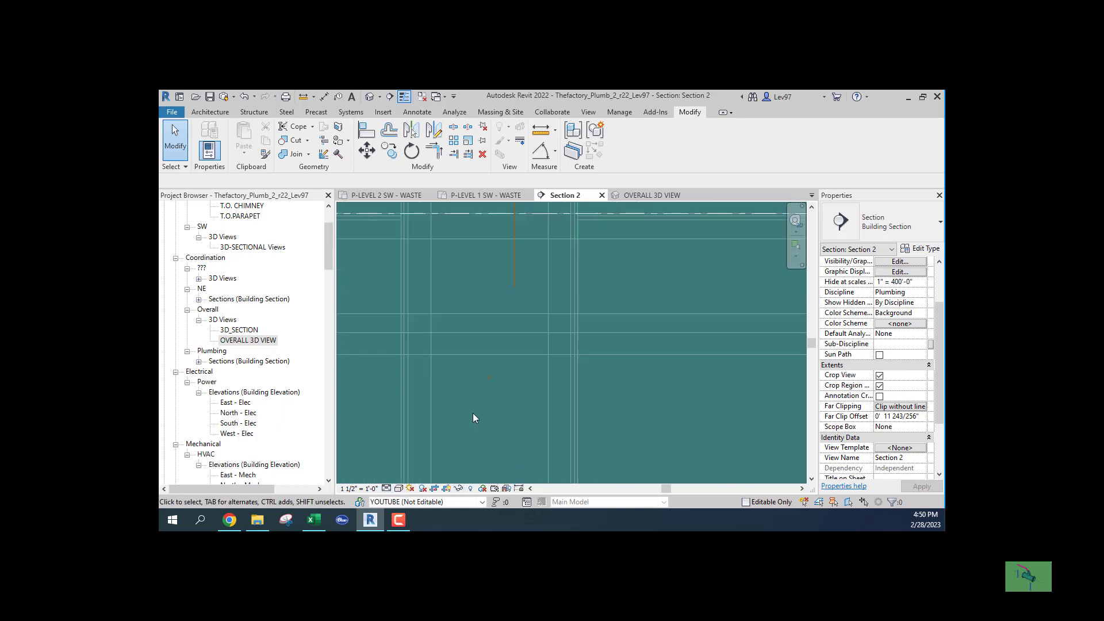
Step: Cycle the section through Wireframe and other visual styles
{"action": "left_click", "coordinate": [399, 489]}
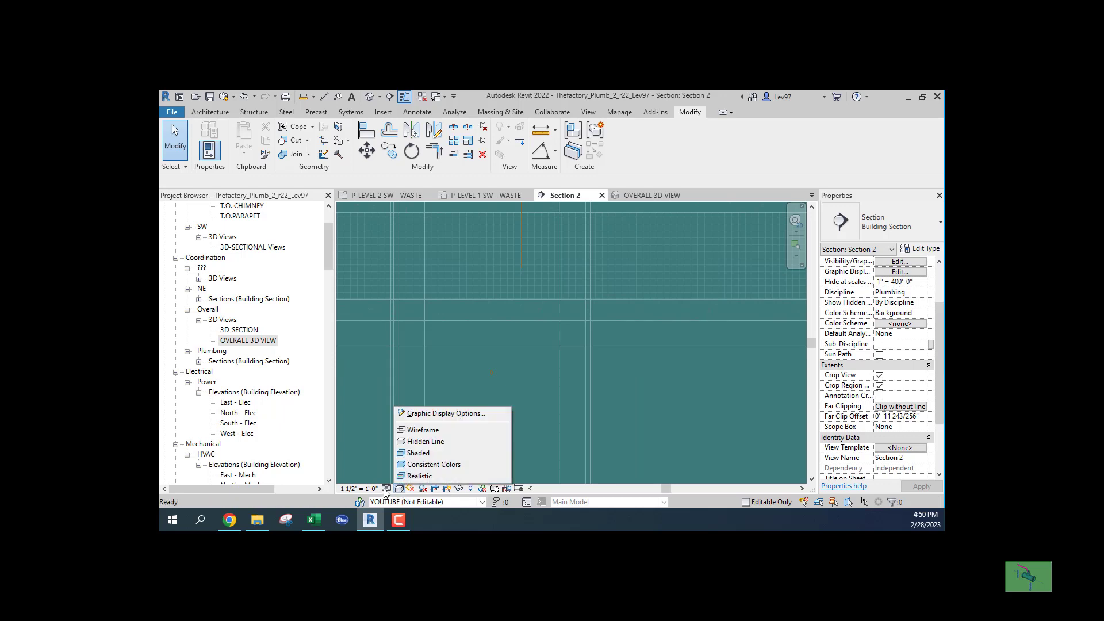
{"action": "left_click", "coordinate": [420, 431]}
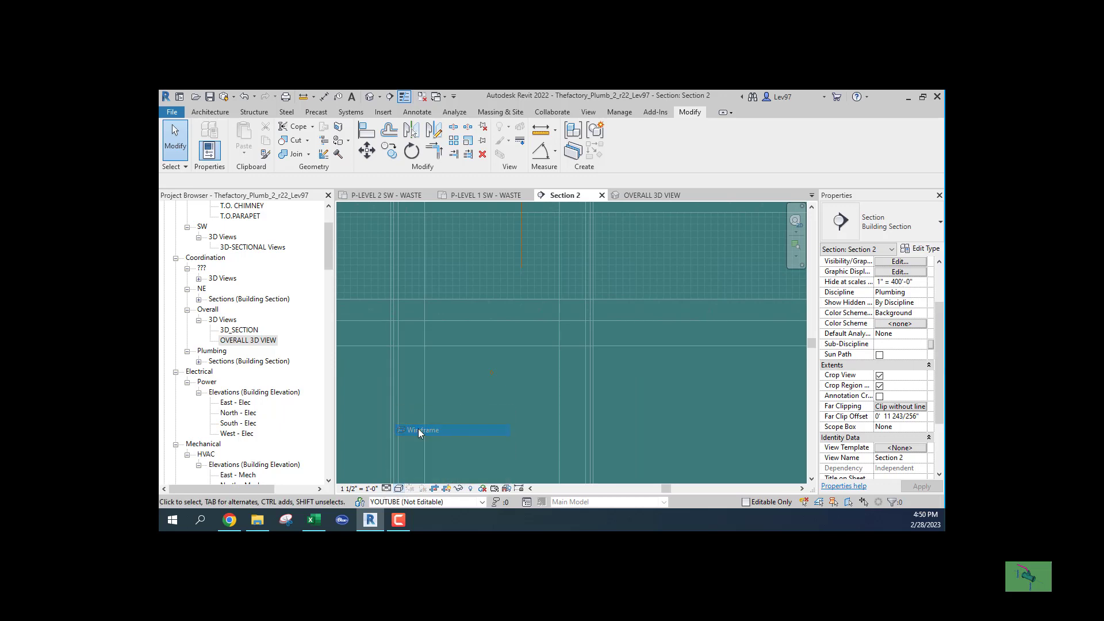
{"action": "left_click", "coordinate": [399, 489]}
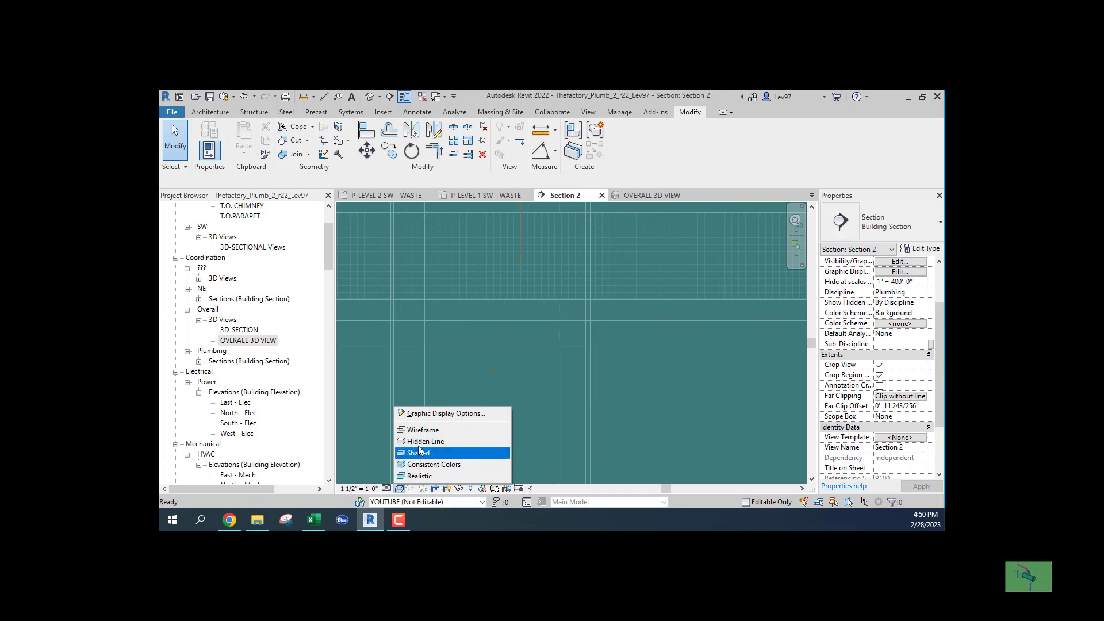
{"action": "left_click", "coordinate": [418, 449]}
{"action": "left_click", "coordinate": [399, 489]}
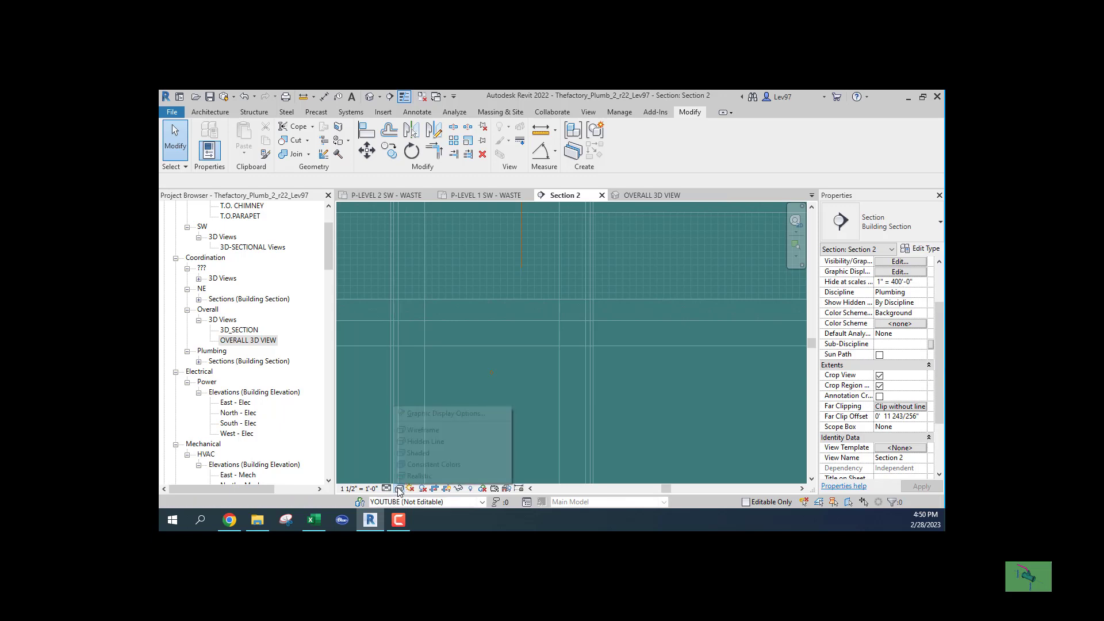
{"action": "left_click", "coordinate": [417, 452]}
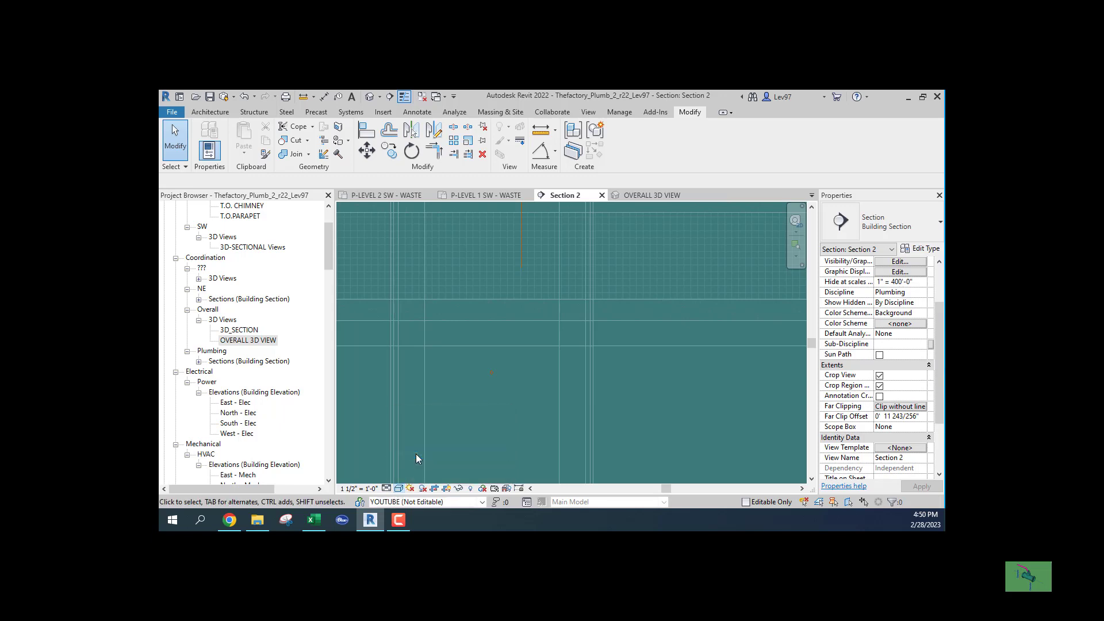
Step: Set Section 2 to the Realistic visual style and Fine detail level
{"action": "left_click", "coordinate": [398, 489]}
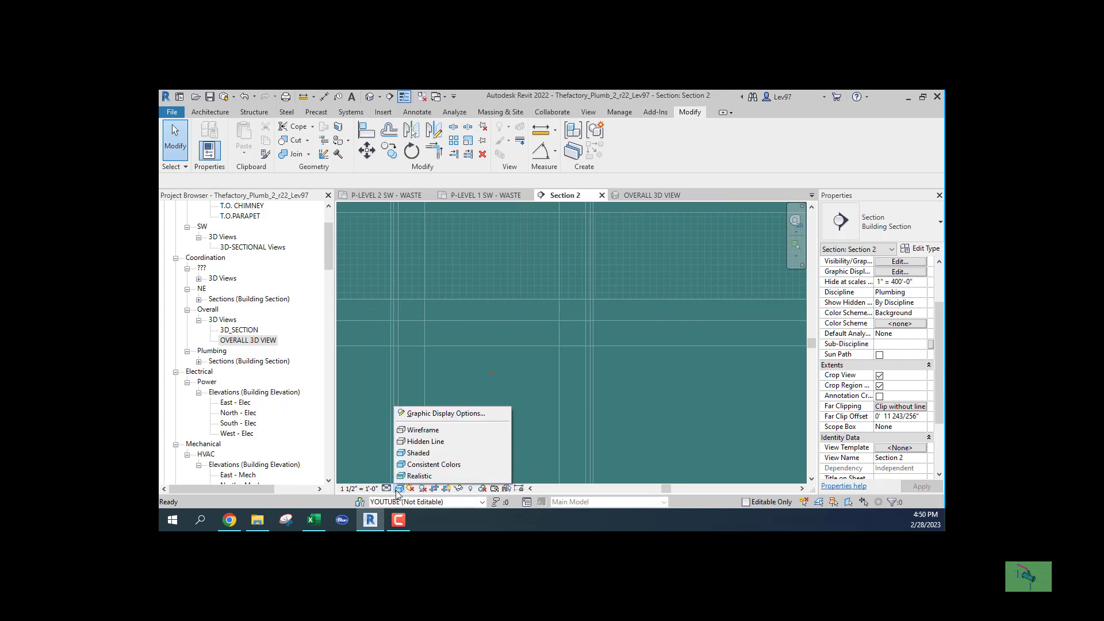
{"action": "left_click", "coordinate": [424, 473]}
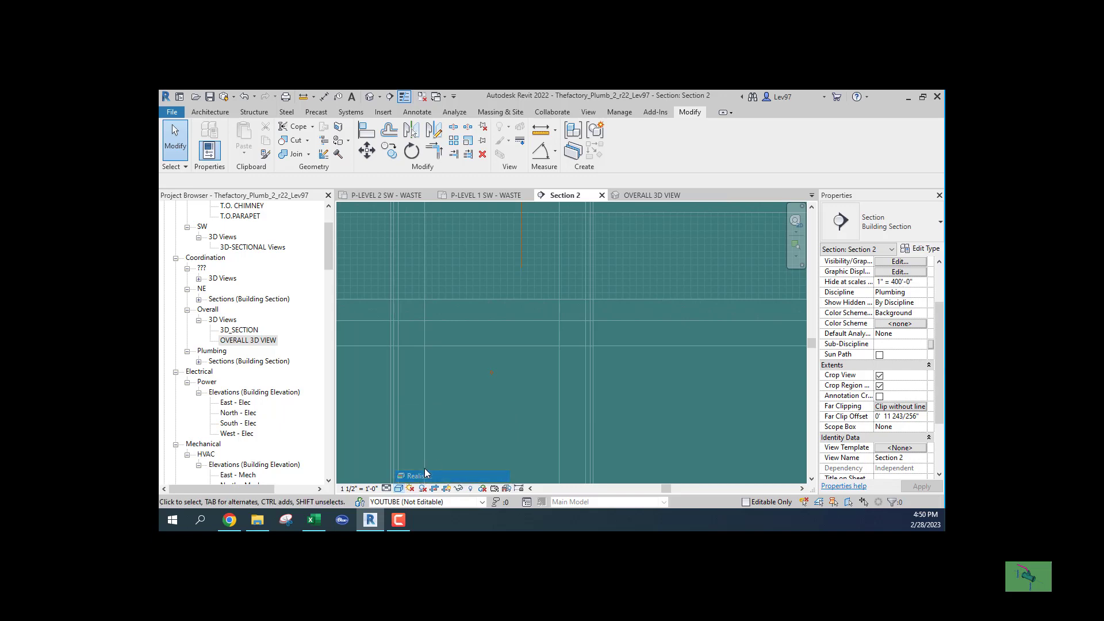
{"action": "left_click", "coordinate": [387, 489]}
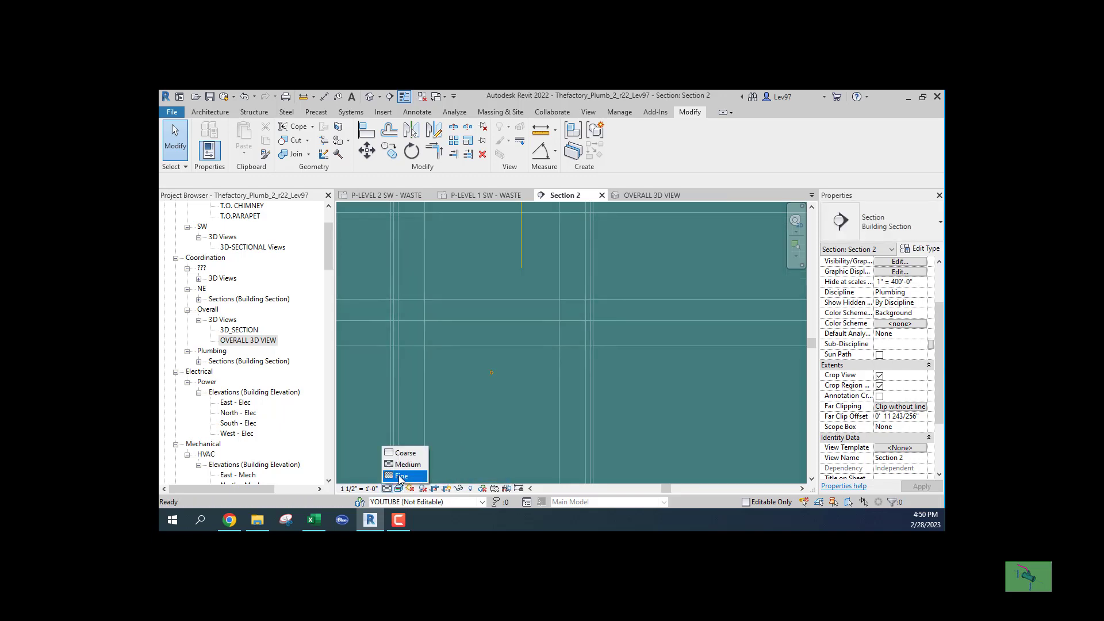
{"action": "left_click", "coordinate": [406, 470]}
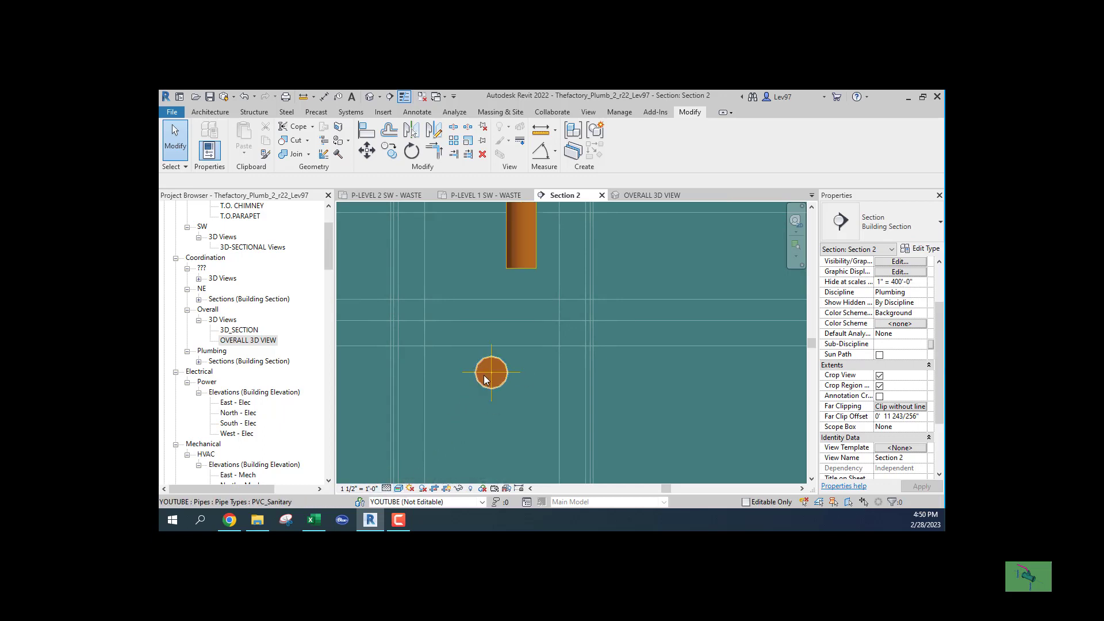
Step: Switch Section 2 to Hidden Line display and zoom to the pipes
{"action": "left_click", "coordinate": [399, 489]}
{"action": "left_click", "coordinate": [419, 440]}
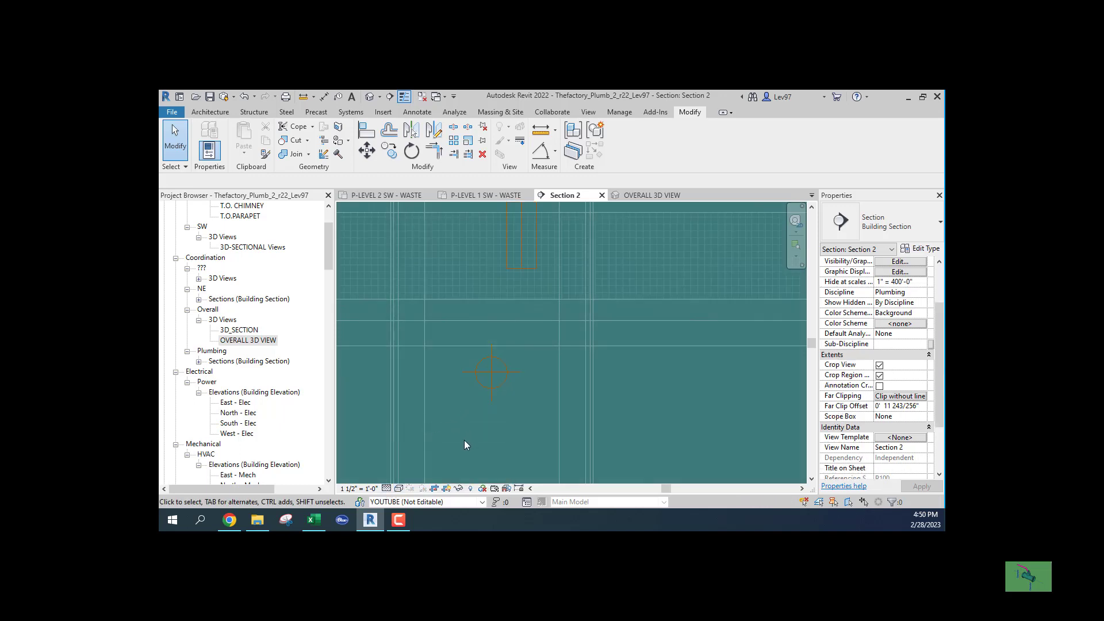
{"action": "scroll", "coordinate": [494, 362], "scroll_direction": "up", "scroll_amount": 2}
{"action": "scroll", "coordinate": [481, 388], "scroll_direction": "up", "scroll_amount": 2}
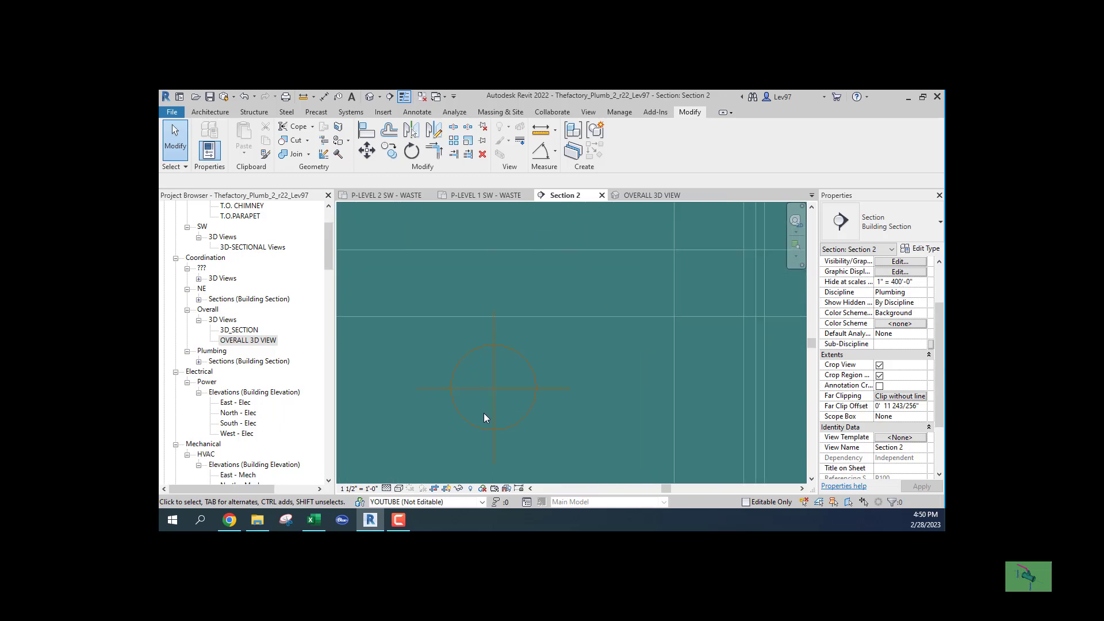
{"action": "scroll", "coordinate": [482, 420], "scroll_direction": "down", "scroll_amount": 1}
{"action": "scroll", "coordinate": [479, 425], "scroll_direction": "down", "scroll_amount": 1}
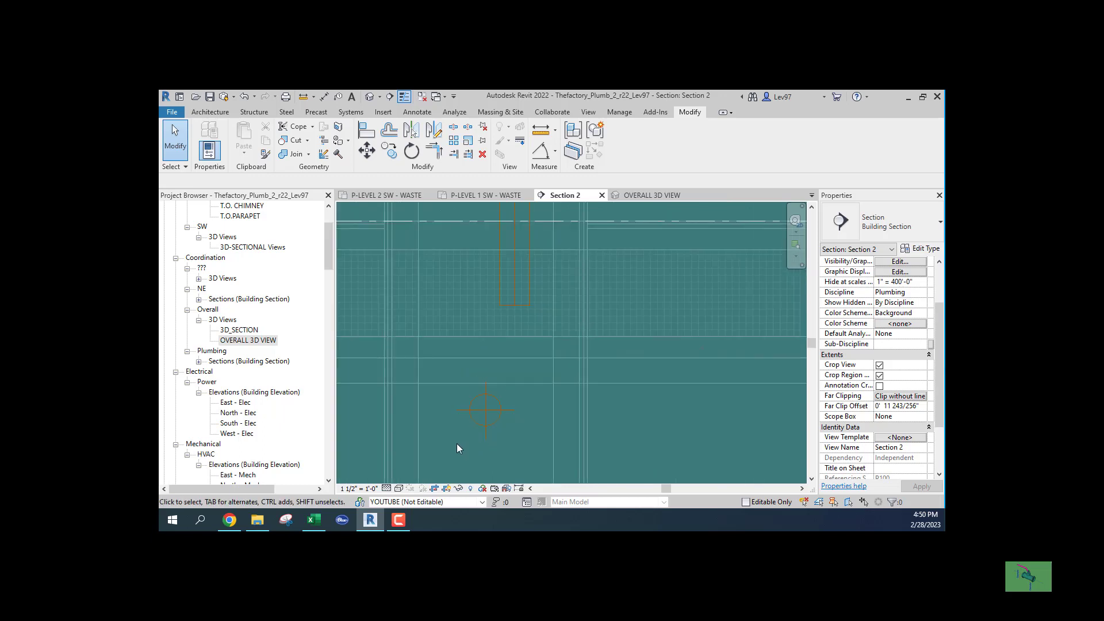
Step: Align the Copper_CW pipe to the PVC_Sanitary pipe's centerline
{"action": "left_click", "coordinate": [363, 132]}
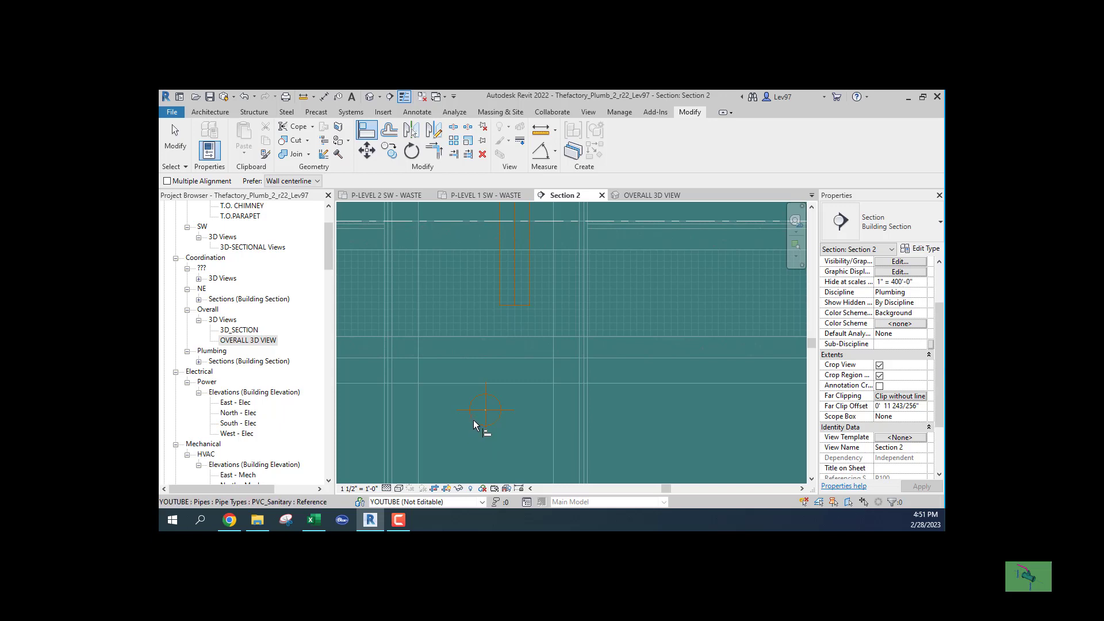
{"action": "left_click", "coordinate": [472, 423]}
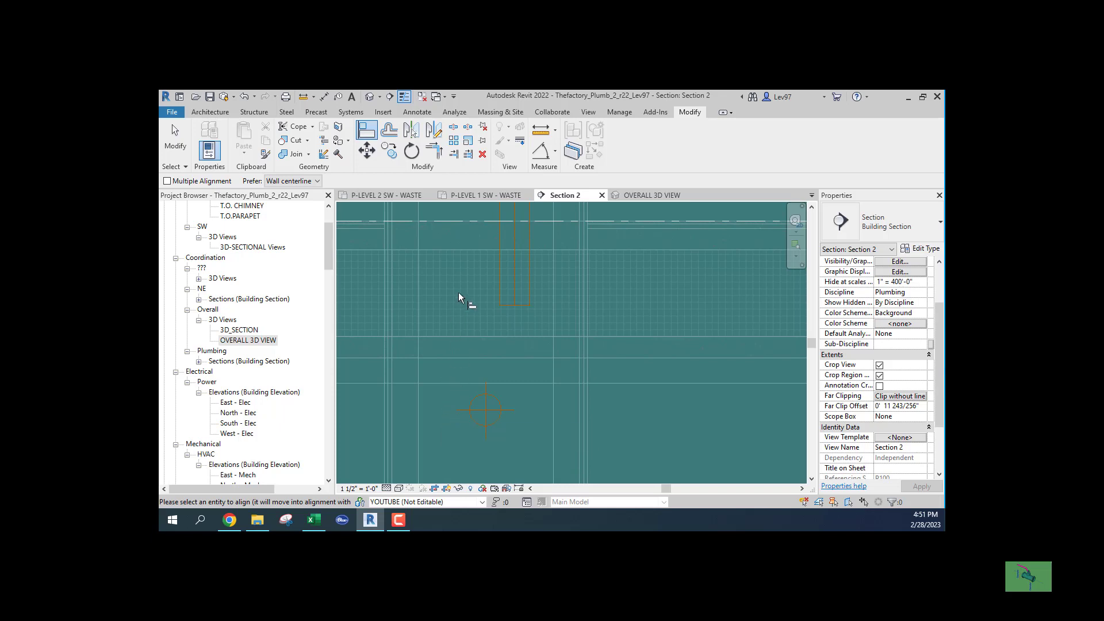
{"action": "left_click", "coordinate": [516, 237]}
{"action": "key", "text": "Escape"}
{"action": "key", "text": "Escape"}
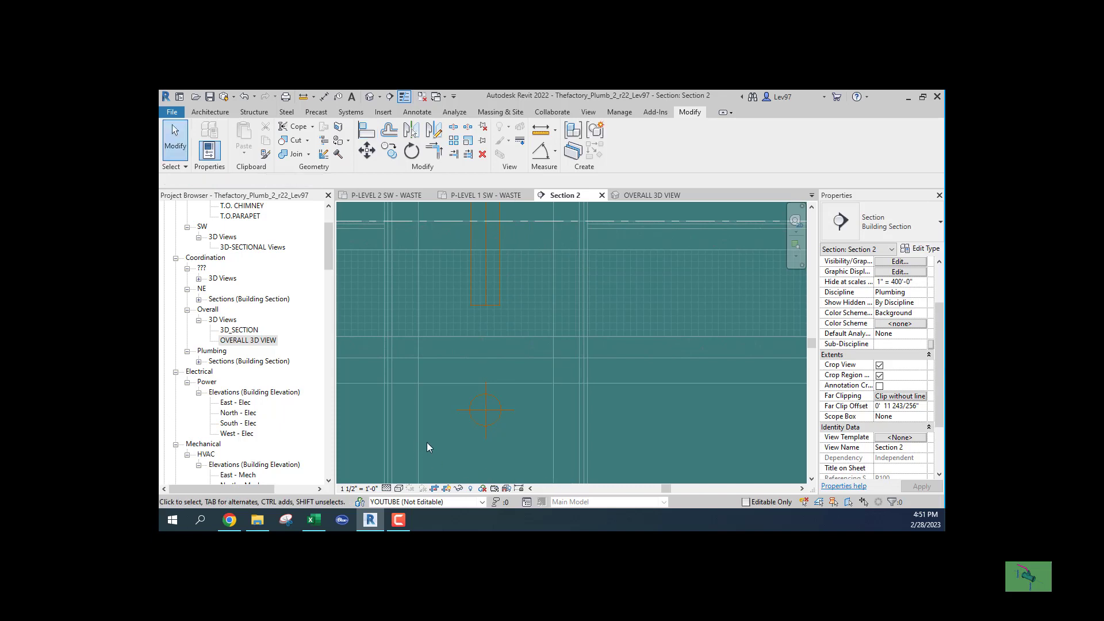
{"action": "middle_click_drag", "start_coordinate": [427, 443], "coordinate": [465, 467]}
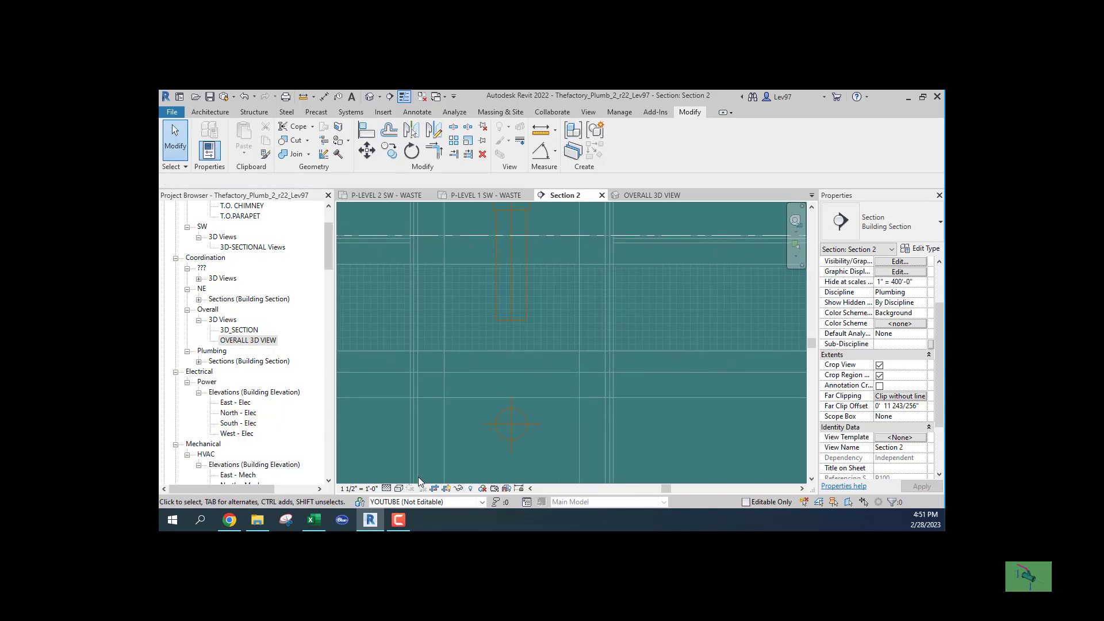
Step: Reframe both pipes, inspect the vertical pipe, and go to the P-LEVEL 2 SW - WASTE plan
{"action": "left_click", "coordinate": [399, 488]}
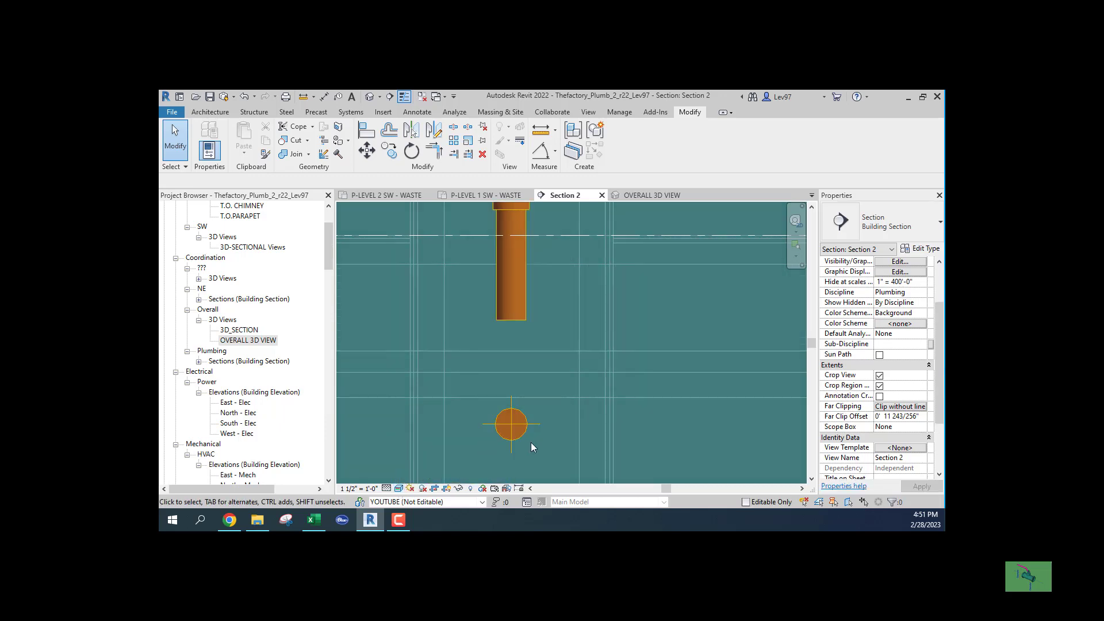
{"action": "middle_click_drag", "start_coordinate": [565, 444], "coordinate": [582, 458]}
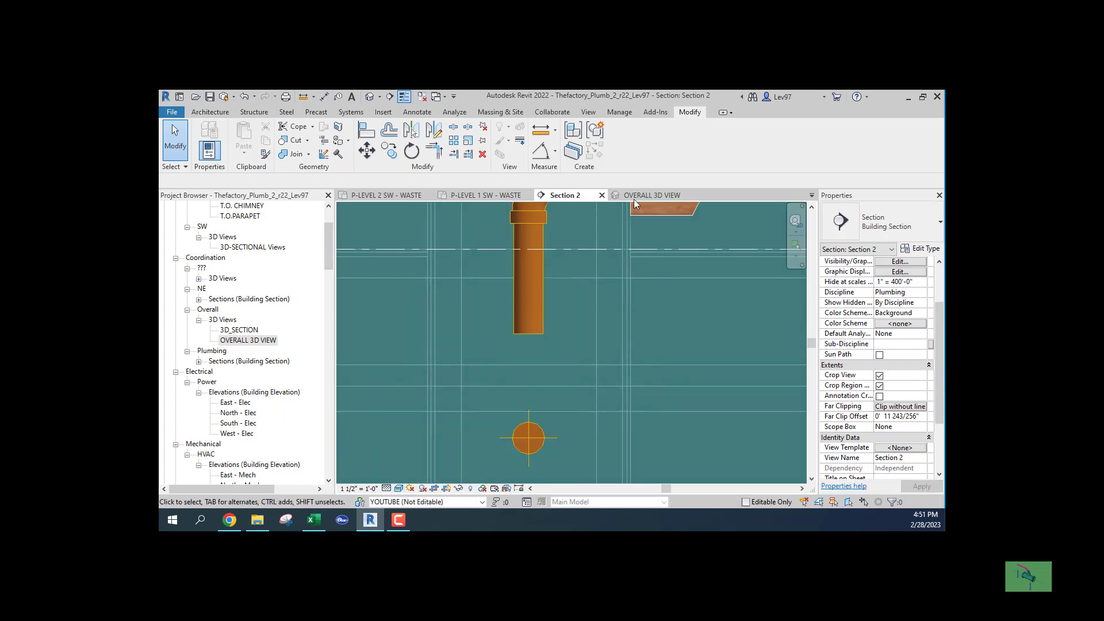
{"action": "left_click", "coordinate": [537, 264]}
{"action": "left_click", "coordinate": [501, 292]}
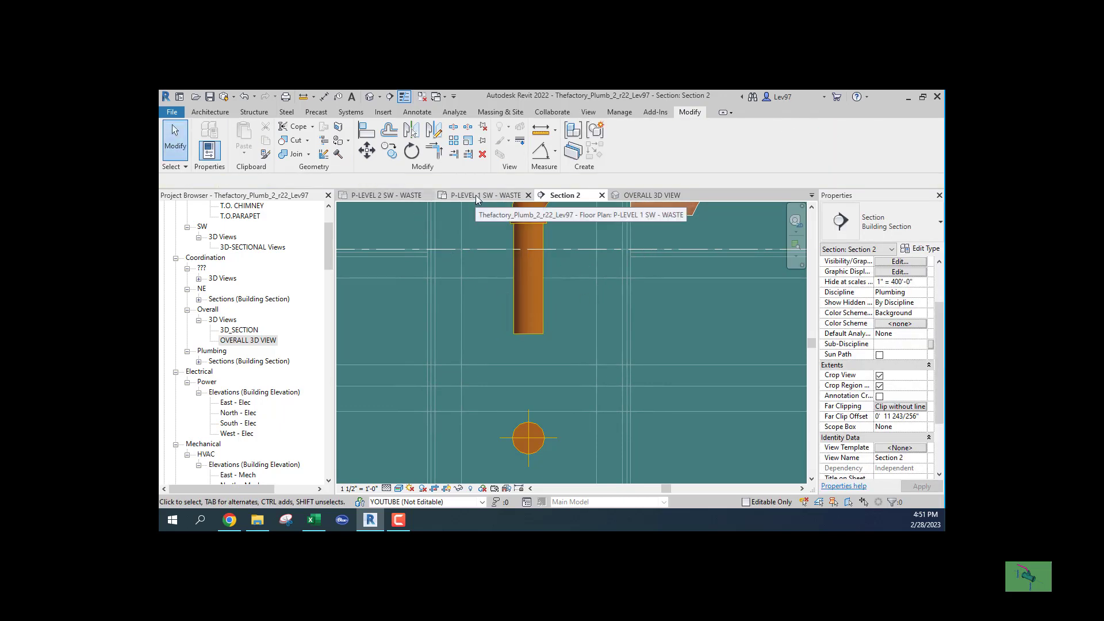
{"action": "left_click", "coordinate": [368, 195]}
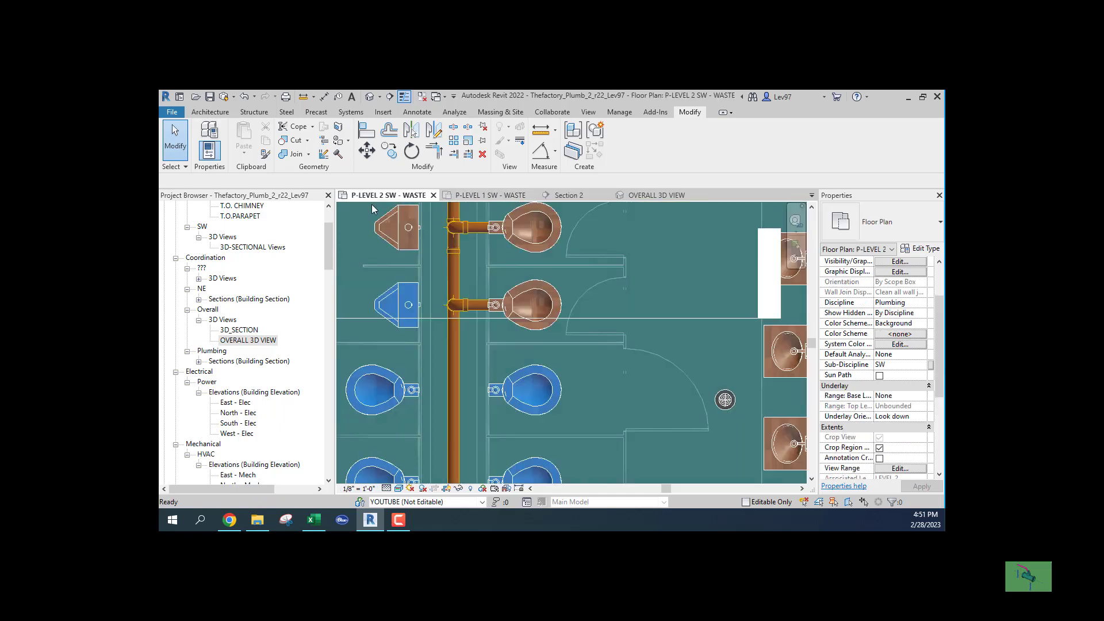
Step: Drag the Section 2 cut line down through the lower back-to-back water closets, then return to Section 2
{"action": "left_click", "coordinate": [632, 317]}
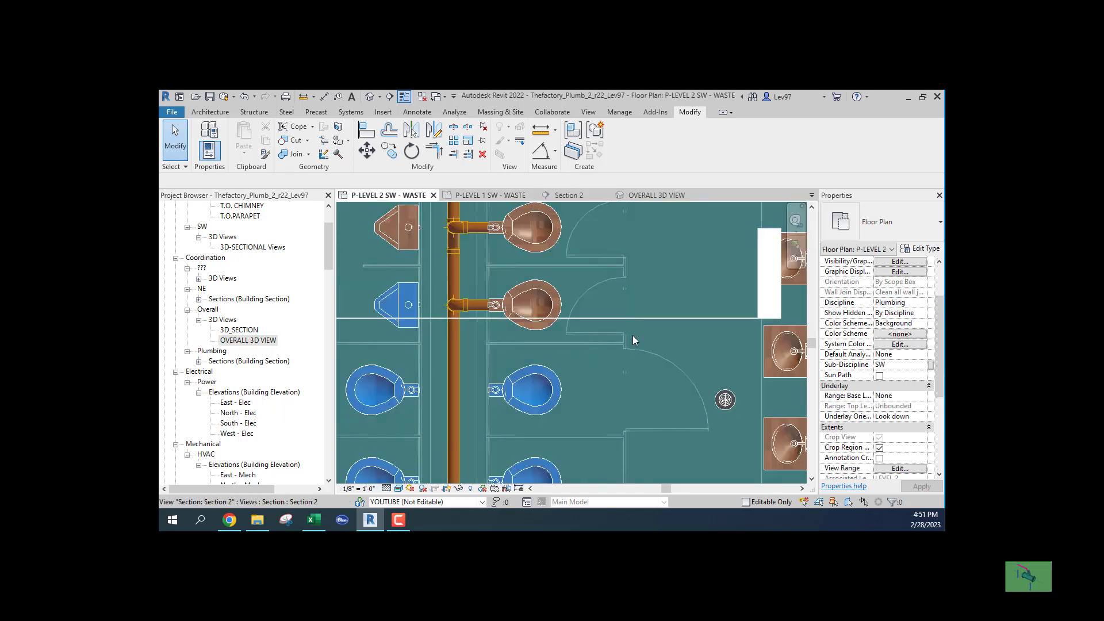
{"action": "left_click", "coordinate": [627, 314]}
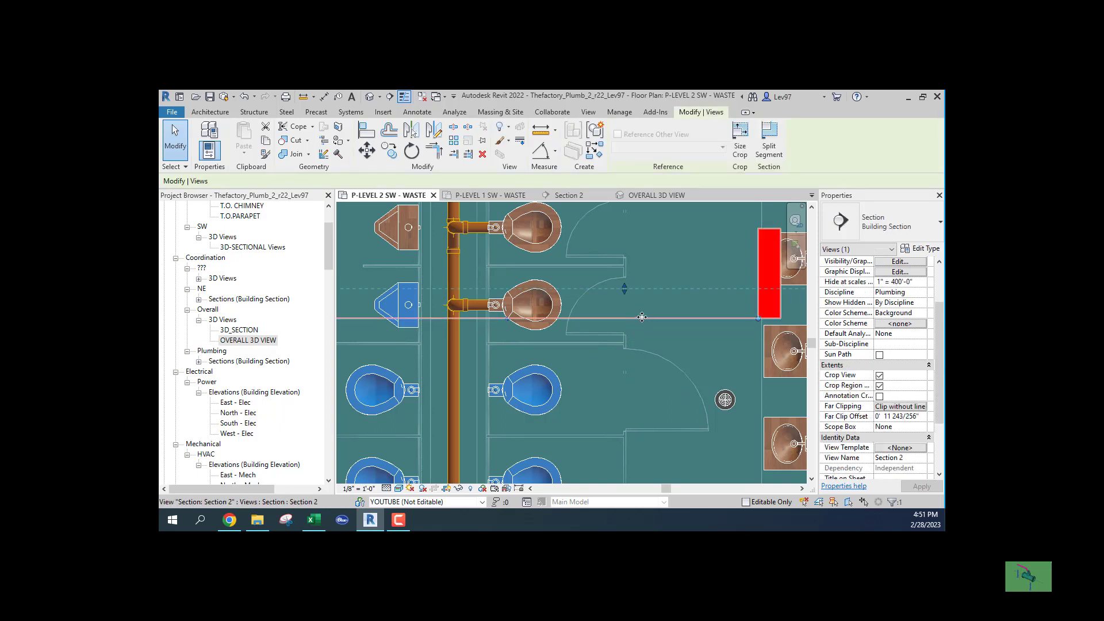
{"action": "left_click", "coordinate": [617, 412]}
{"action": "left_click_drag", "start_coordinate": [618, 412], "coordinate": [608, 404]}
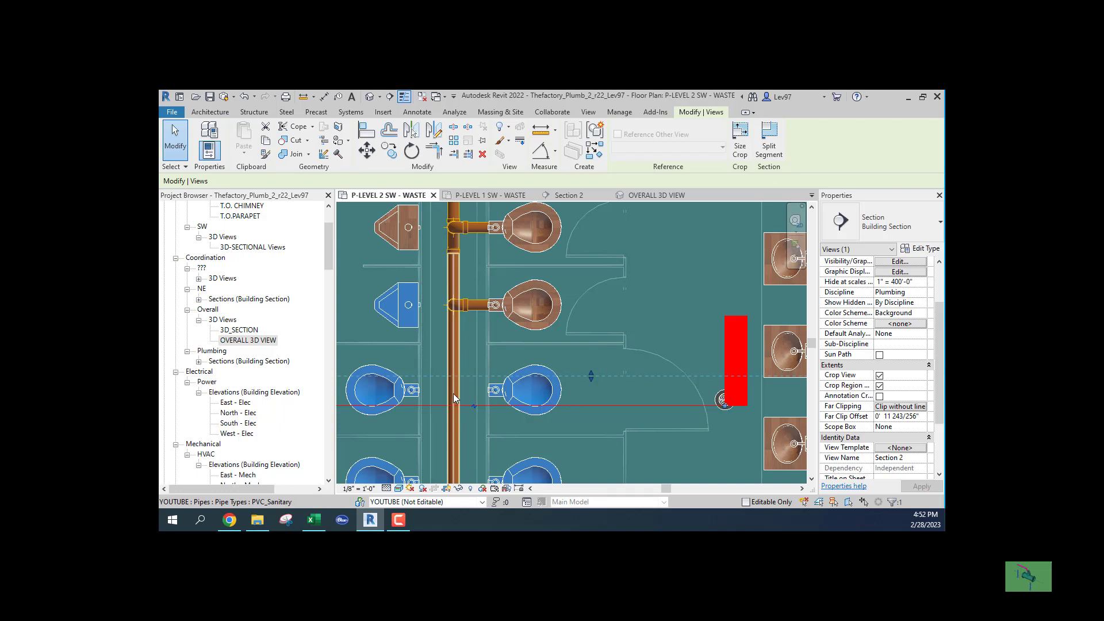
{"action": "left_click", "coordinate": [571, 195]}
{"action": "scroll", "coordinate": [495, 437], "scroll_direction": "down", "scroll_amount": 2}
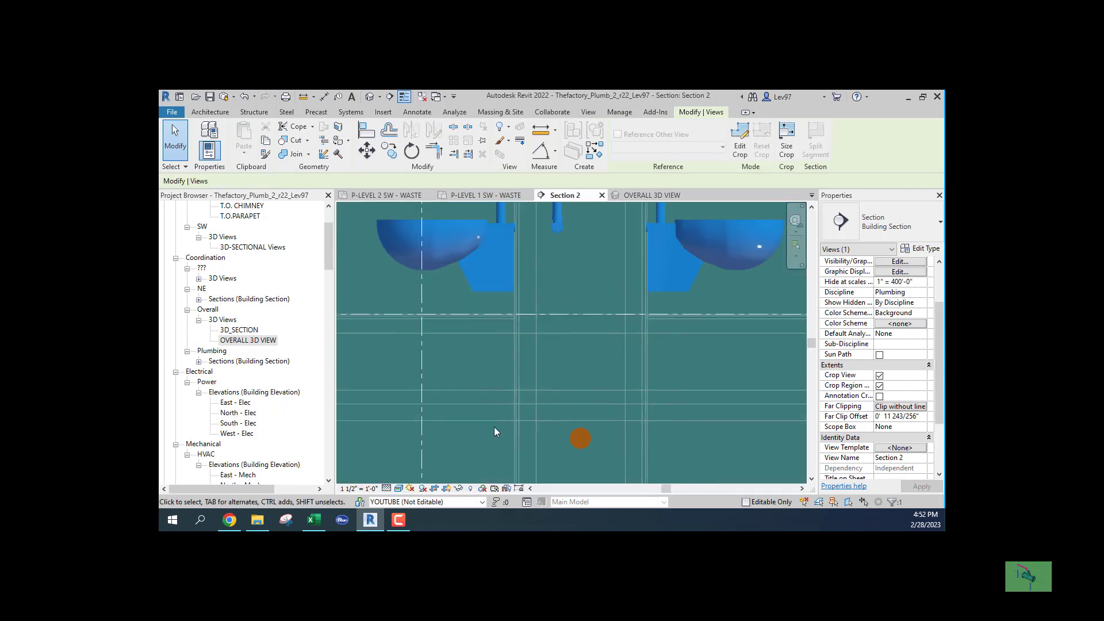
{"action": "middle_click_drag", "start_coordinate": [475, 404], "coordinate": [485, 439]}
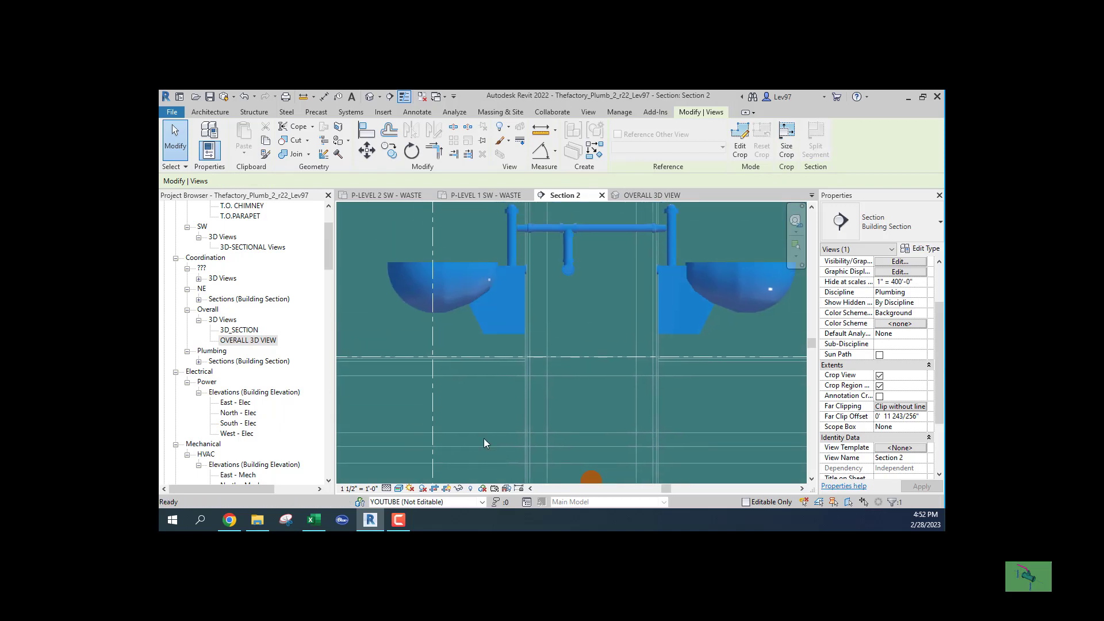
{"action": "left_click", "coordinate": [475, 320]}
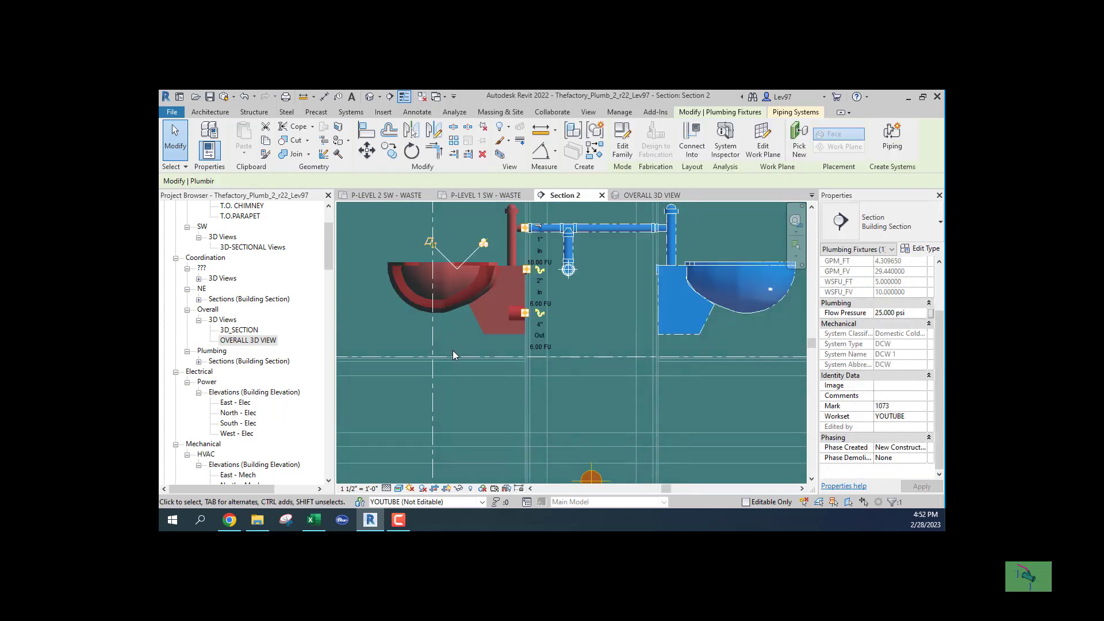
{"action": "left_click", "coordinate": [540, 313]}
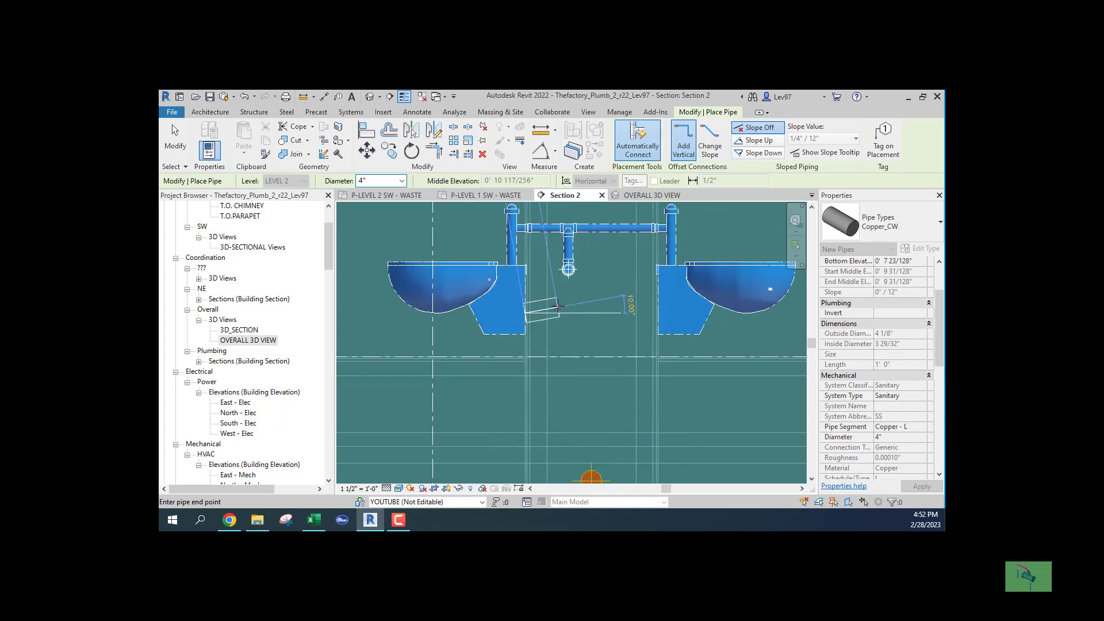
{"action": "left_click", "coordinate": [581, 314]}
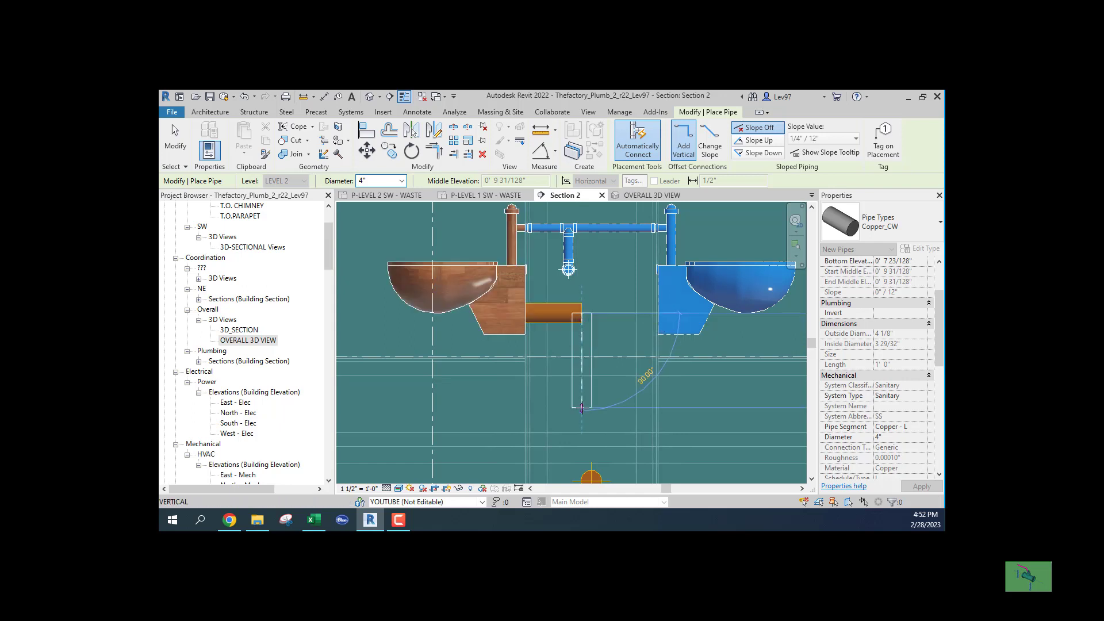
{"action": "left_click", "coordinate": [585, 417]}
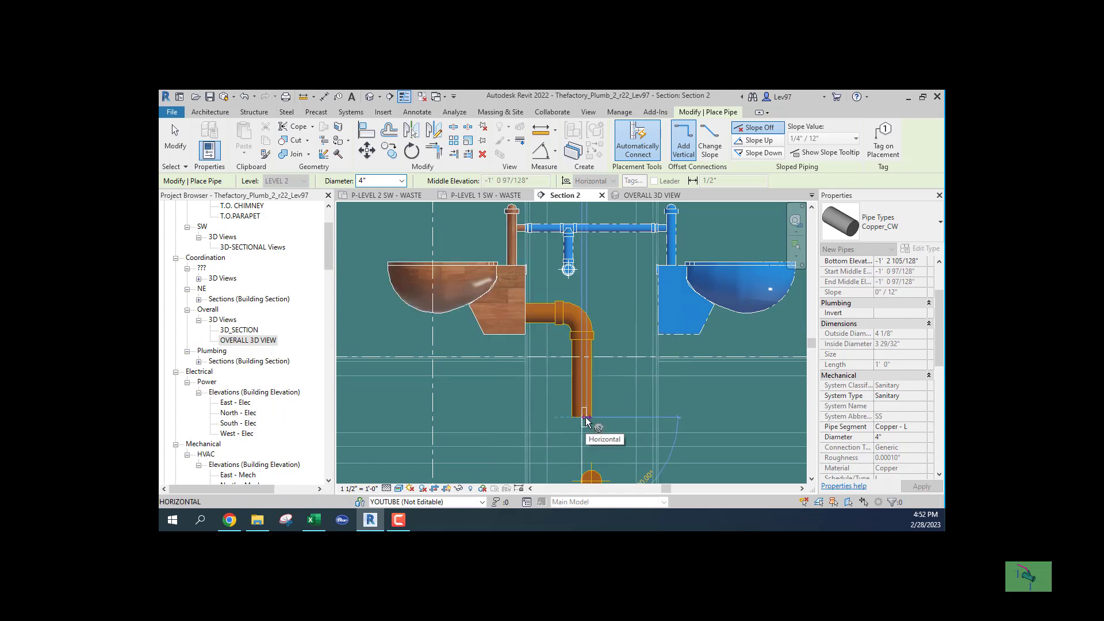
{"action": "key", "text": "Escape"}
{"action": "key", "text": "Escape"}
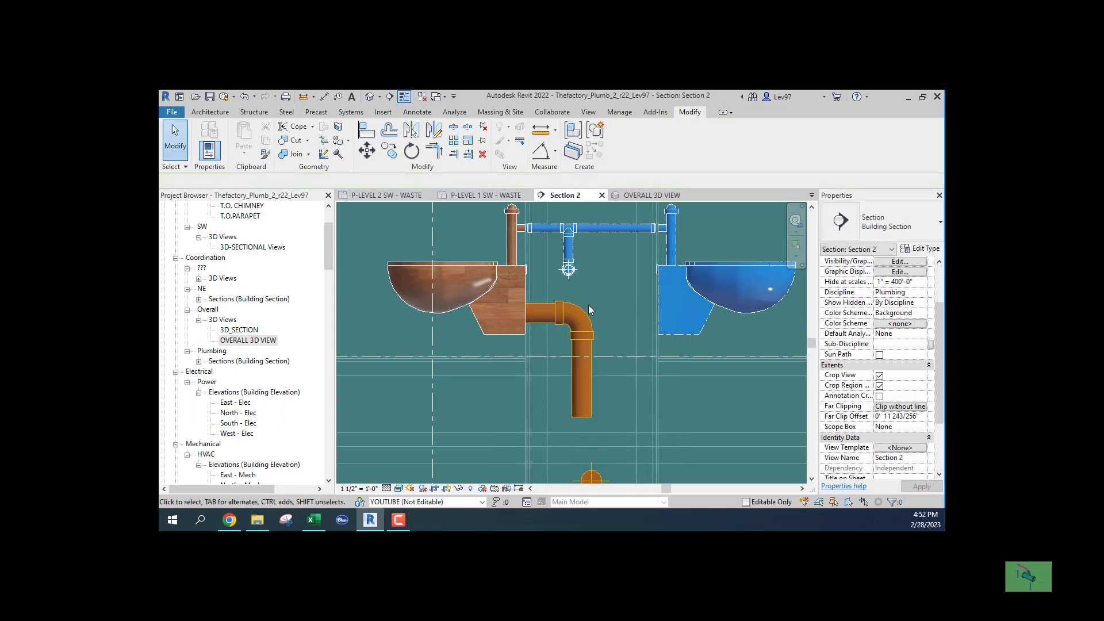
{"action": "left_click", "coordinate": [244, 97]}
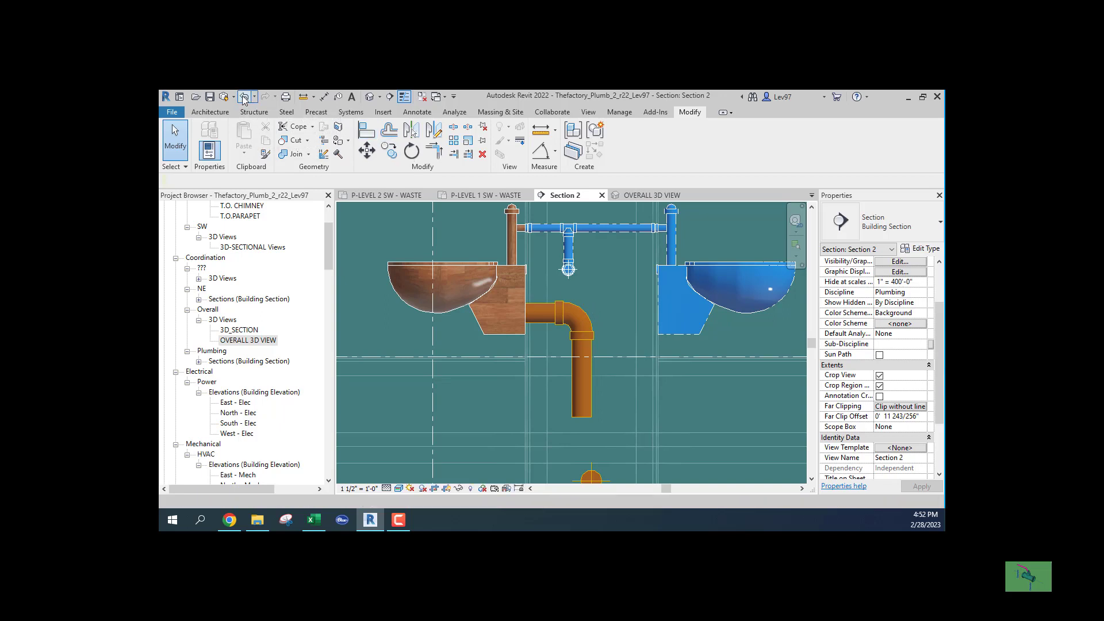
{"action": "left_click", "coordinate": [570, 312]}
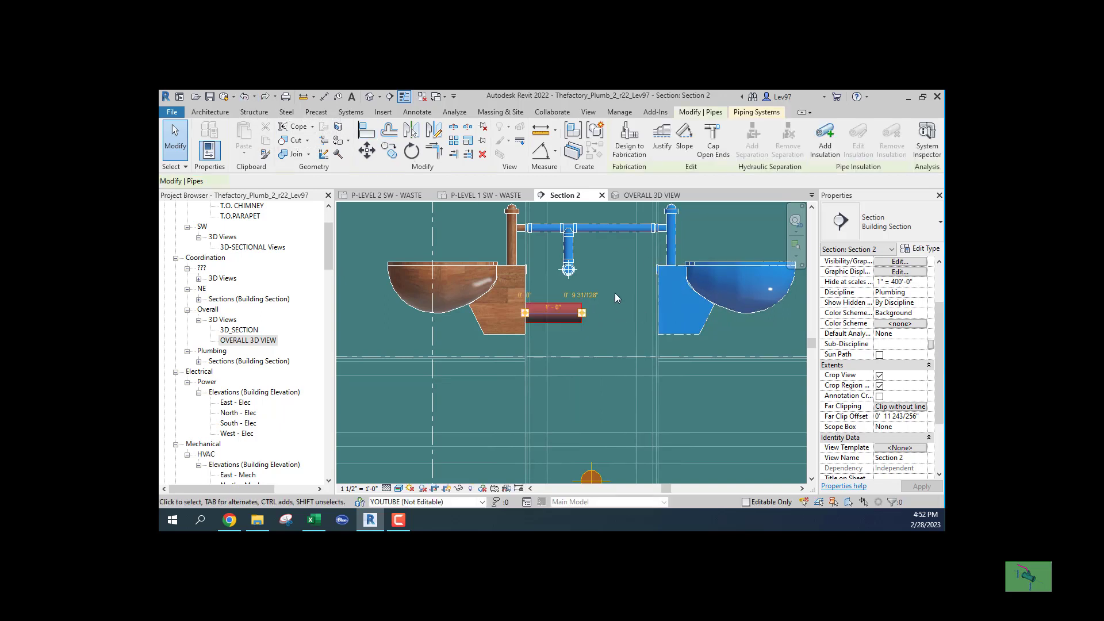
{"action": "key", "text": "Delete"}
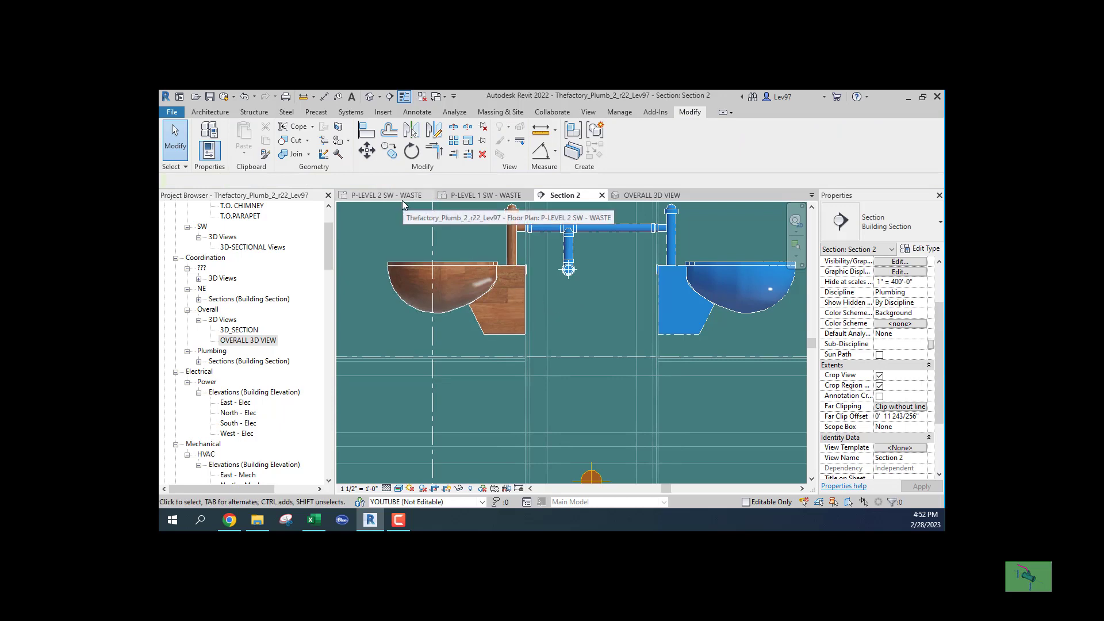
{"action": "left_click", "coordinate": [374, 194]}
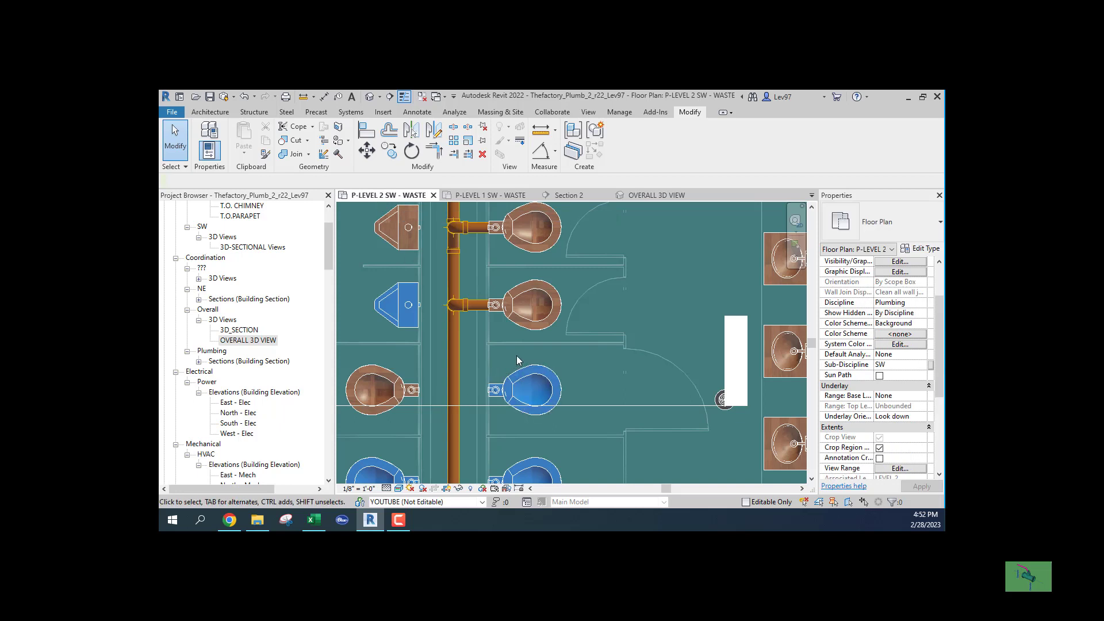
{"action": "middle_click_drag", "start_coordinate": [516, 355], "coordinate": [557, 298]}
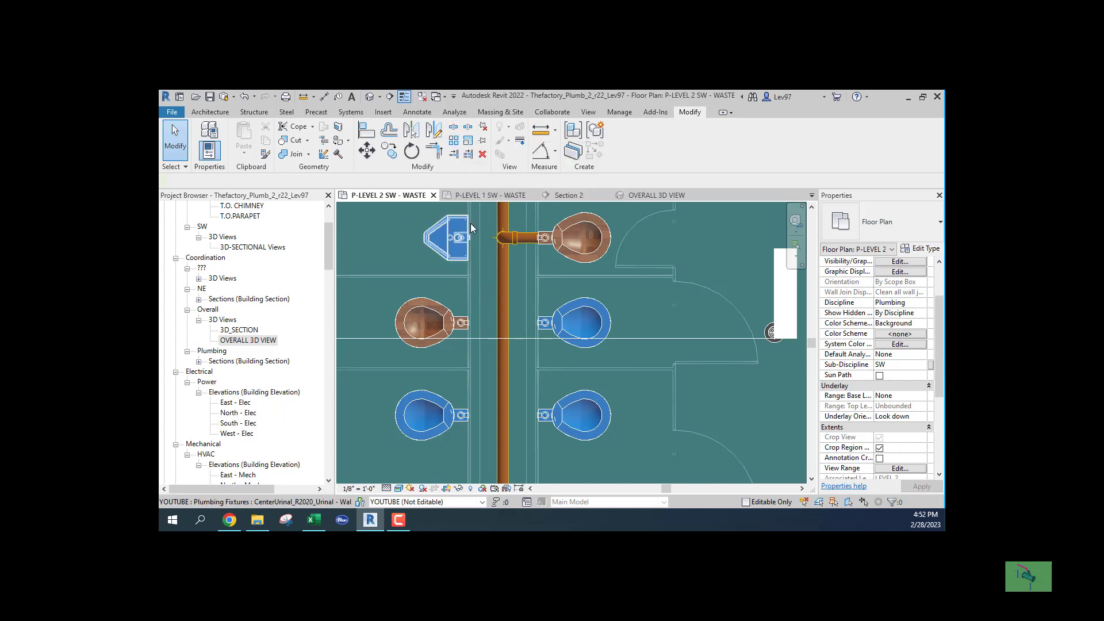
{"action": "left_click", "coordinate": [594, 195]}
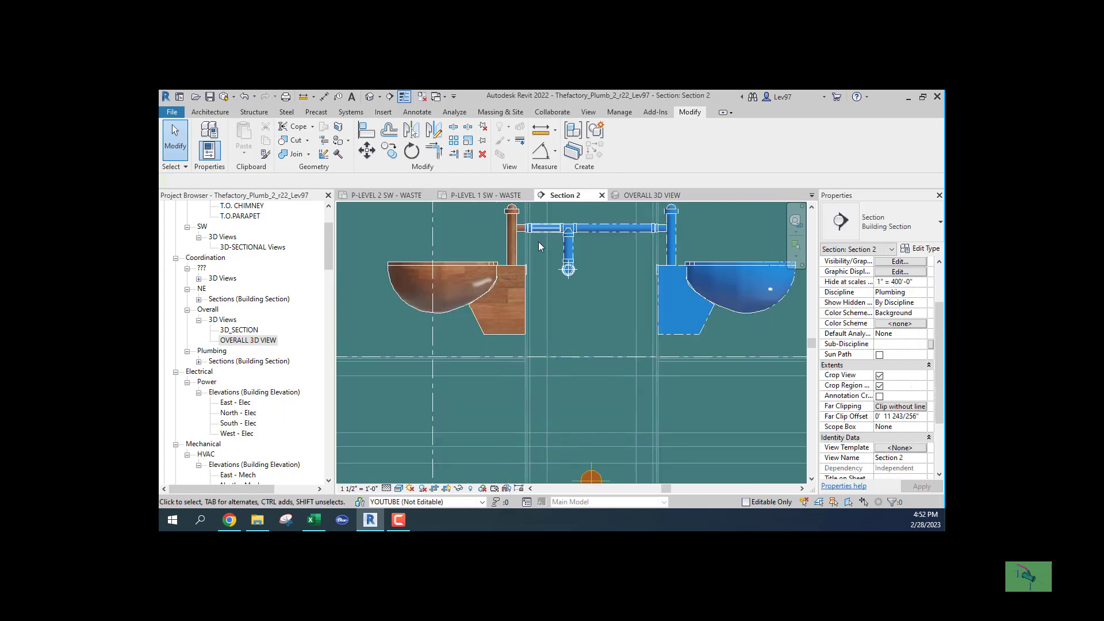
{"action": "left_click", "coordinate": [461, 305]}
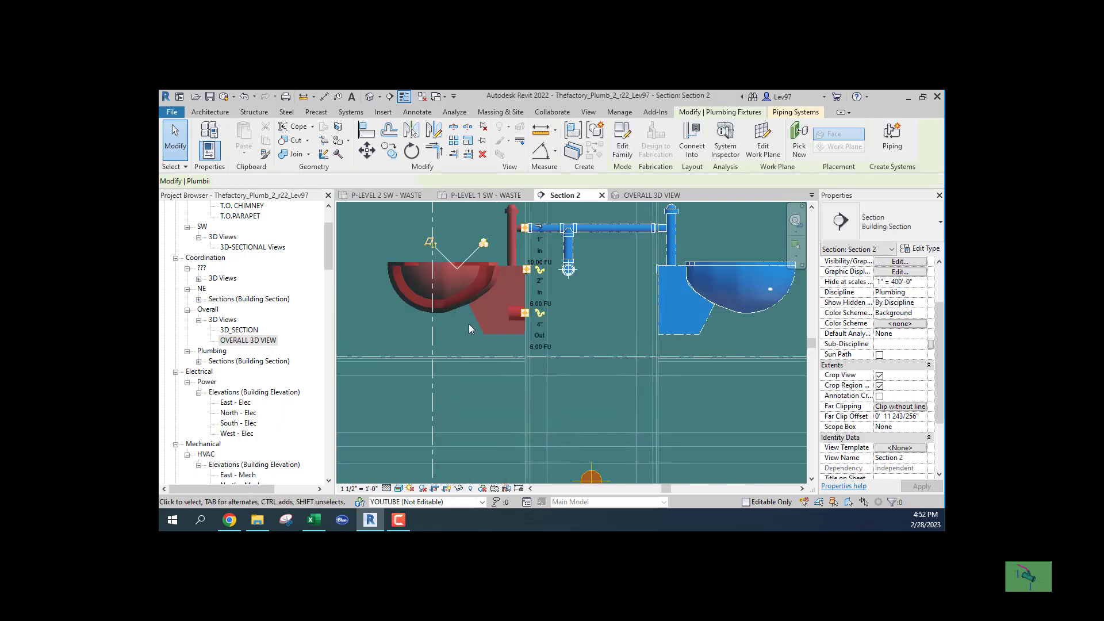
{"action": "left_click", "coordinate": [542, 314]}
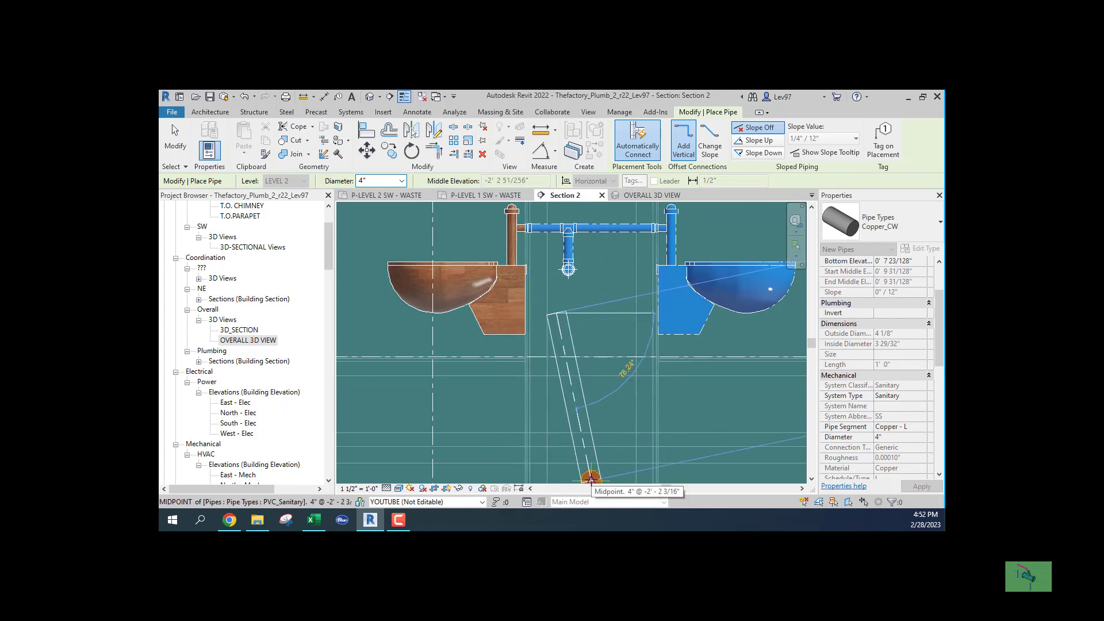
{"action": "middle_click_drag", "start_coordinate": [590, 480], "coordinate": [583, 273]}
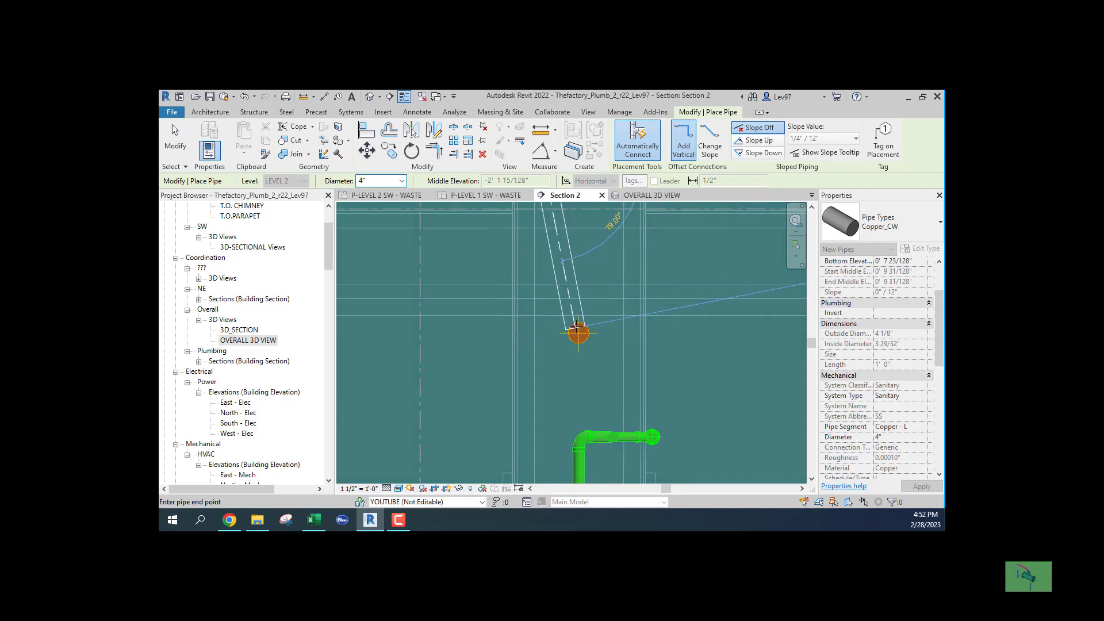
{"action": "middle_click_drag", "start_coordinate": [578, 333], "coordinate": [584, 371]}
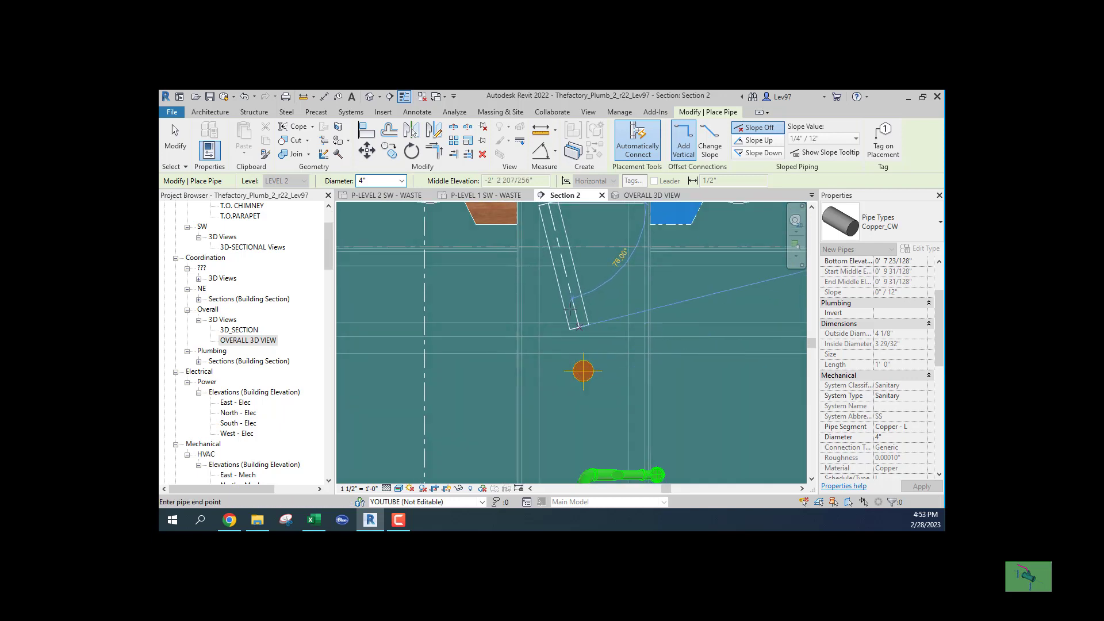
{"action": "middle_click_drag", "start_coordinate": [571, 252], "coordinate": [571, 358]}
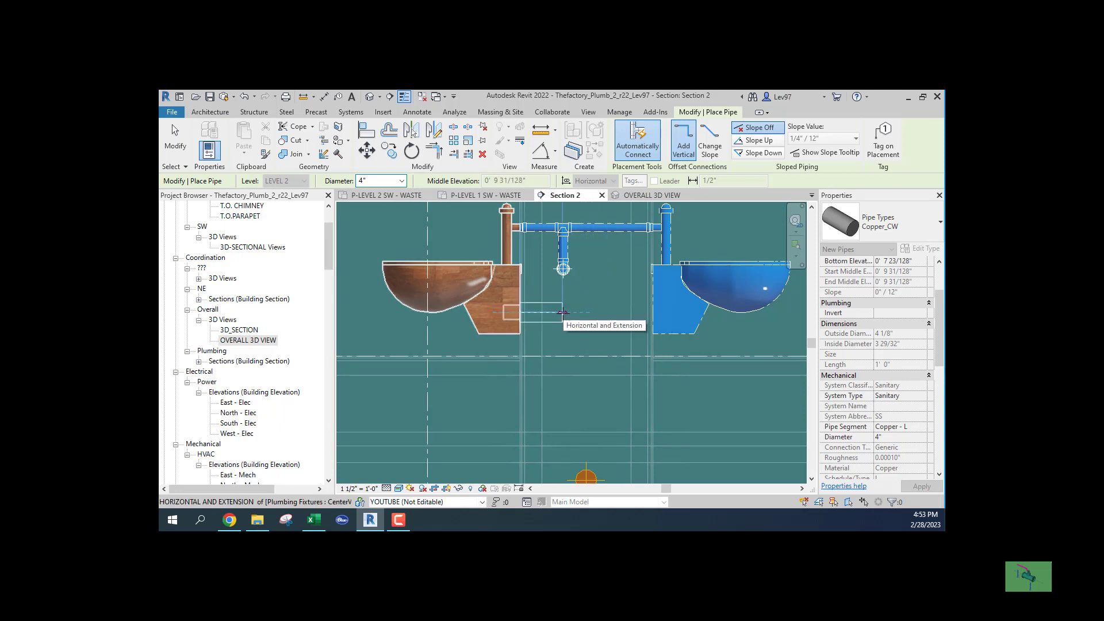
{"action": "key", "text": "Escape"}
{"action": "key", "text": "Escape"}
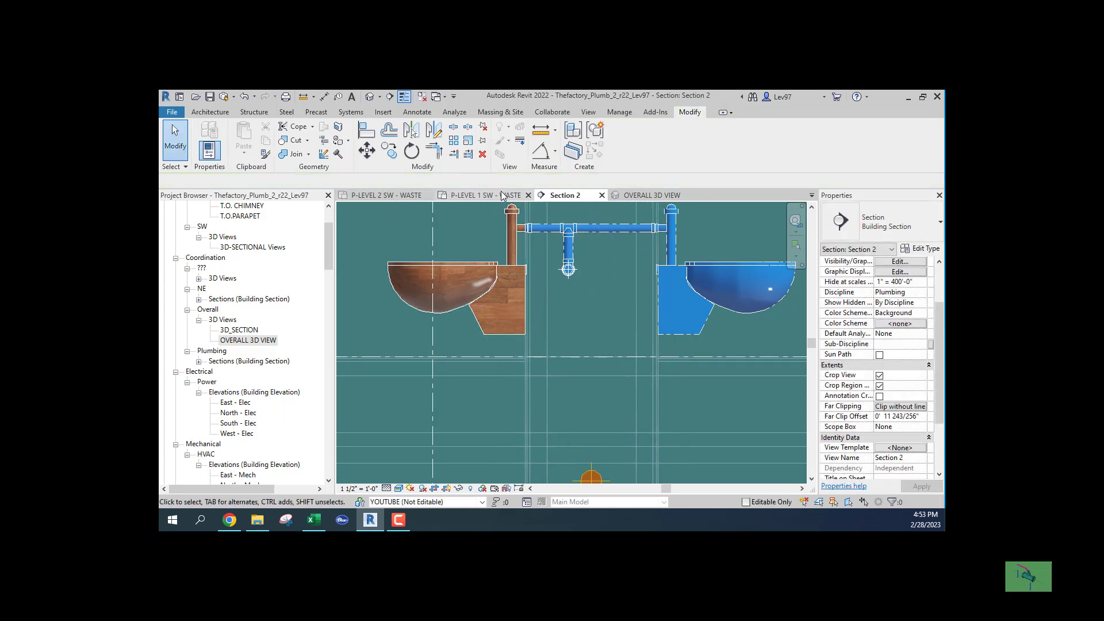
Step: In the P-LEVEL 2 SW - WASTE plan, split the waste stack beside the lower stalls
{"action": "left_click", "coordinate": [395, 196]}
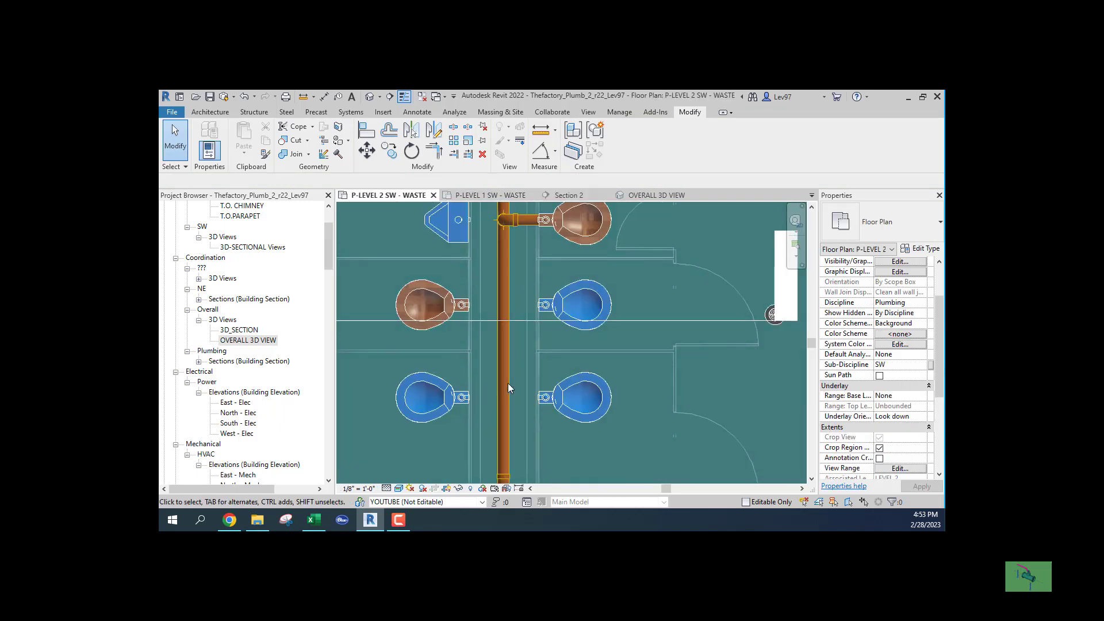
{"action": "left_click", "coordinate": [454, 129]}
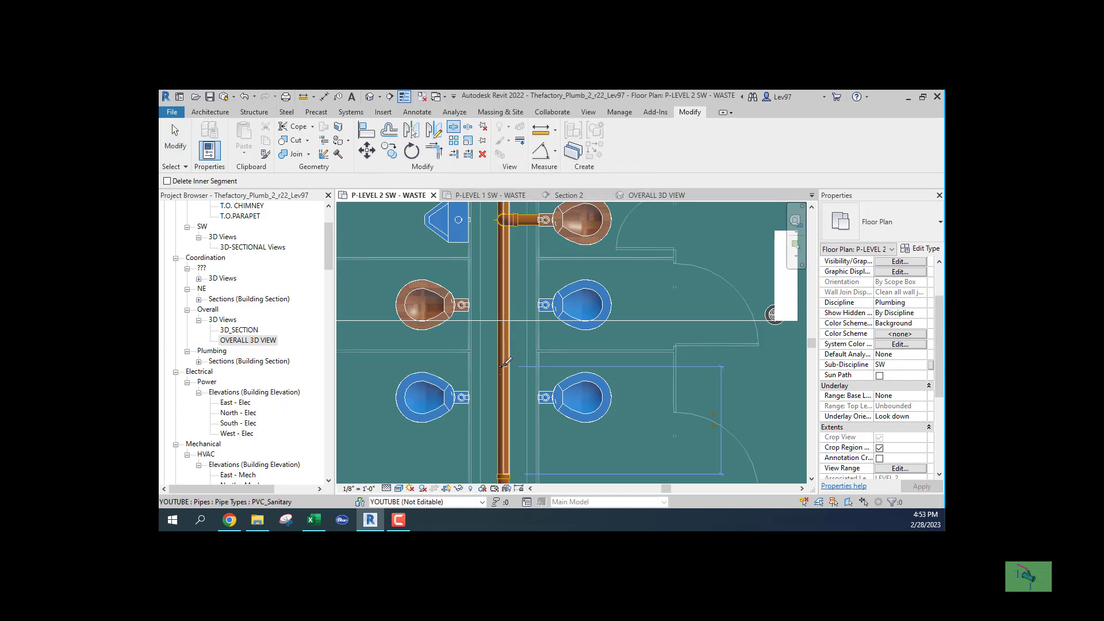
{"action": "left_click", "coordinate": [505, 384]}
{"action": "key", "text": "Escape"}
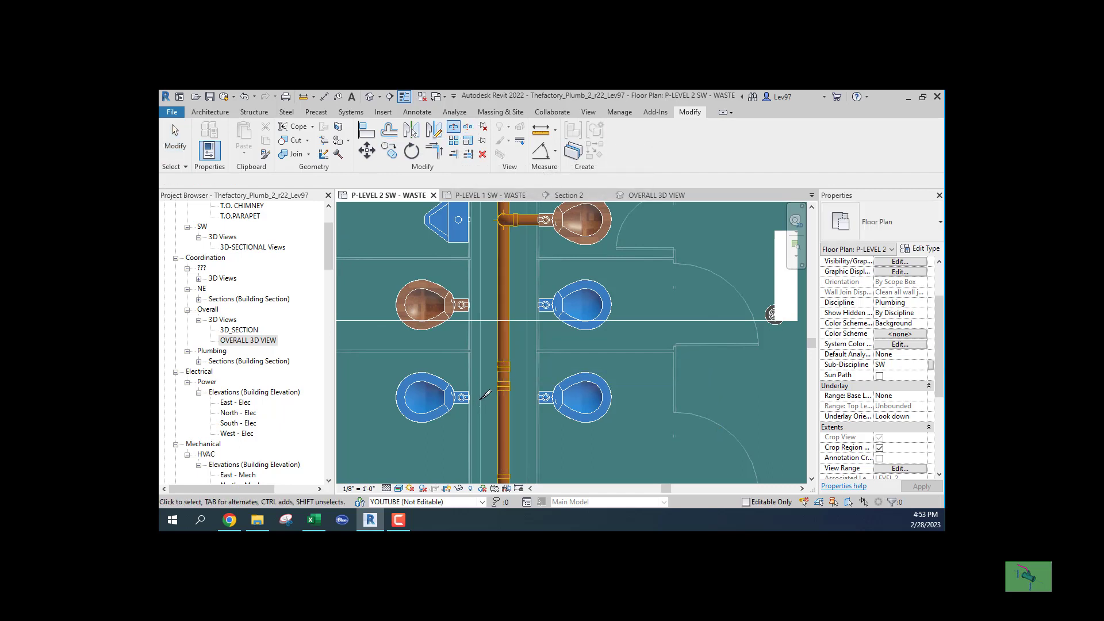
Step: Delete the upper coupling on the stack to open a gap, then return to Section 2
{"action": "left_click", "coordinate": [502, 367]}
{"action": "key", "text": "Delete"}
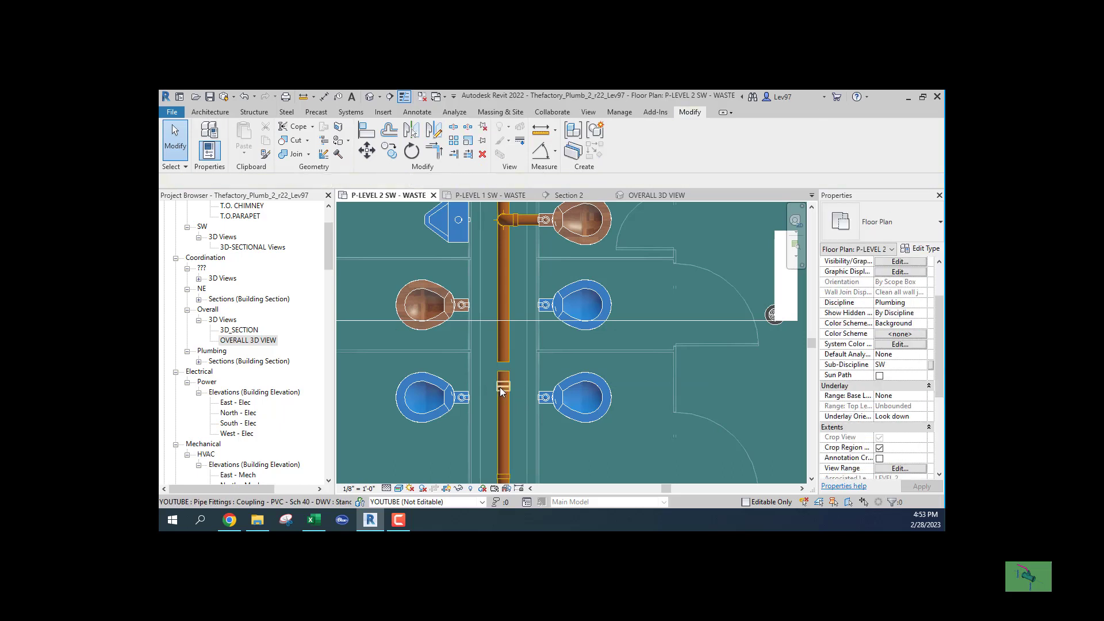
{"action": "left_click", "coordinate": [500, 385]}
{"action": "key", "text": "Escape"}
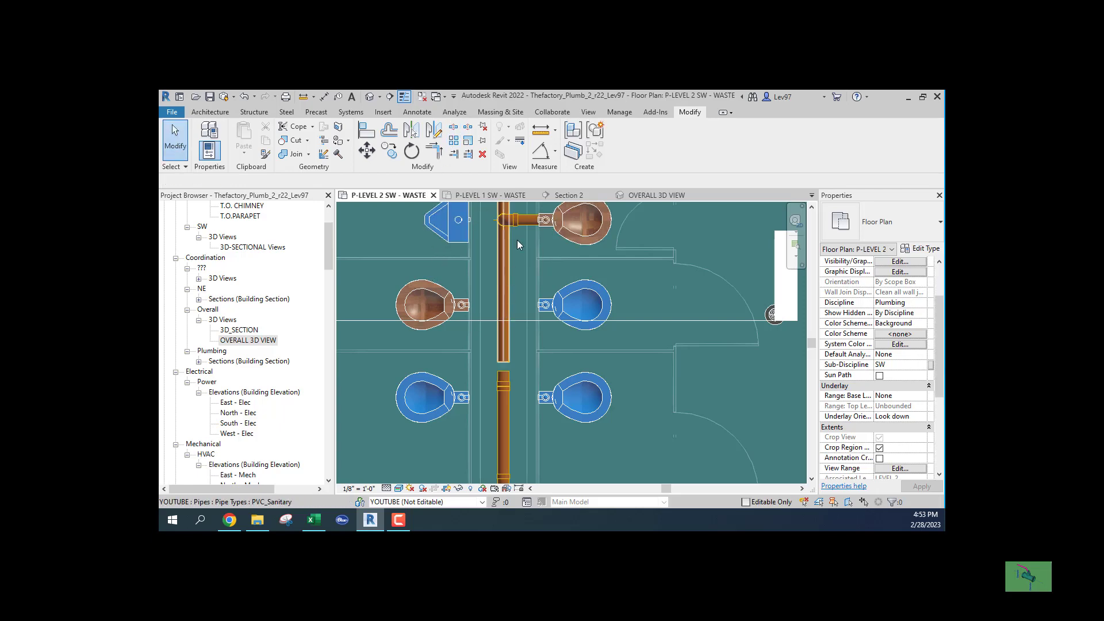
{"action": "left_click", "coordinate": [564, 195]}
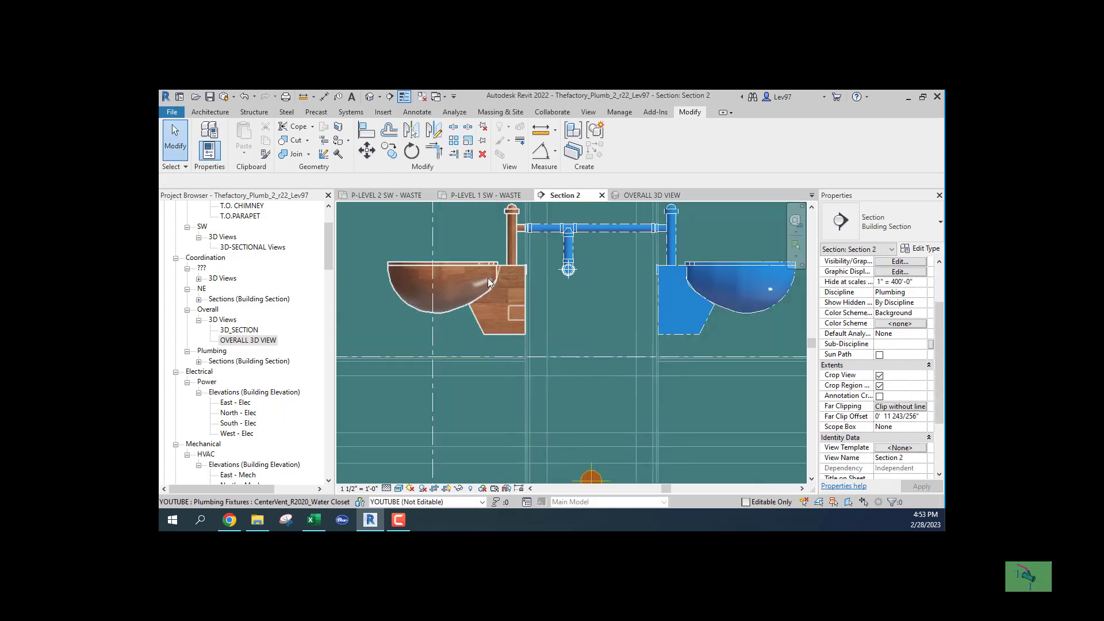
Step: Run a 4" drain from the left water closet outlet that elbows down, then switch to the P-LEVEL 2 SW - WASTE plan
{"action": "left_click", "coordinate": [487, 280]}
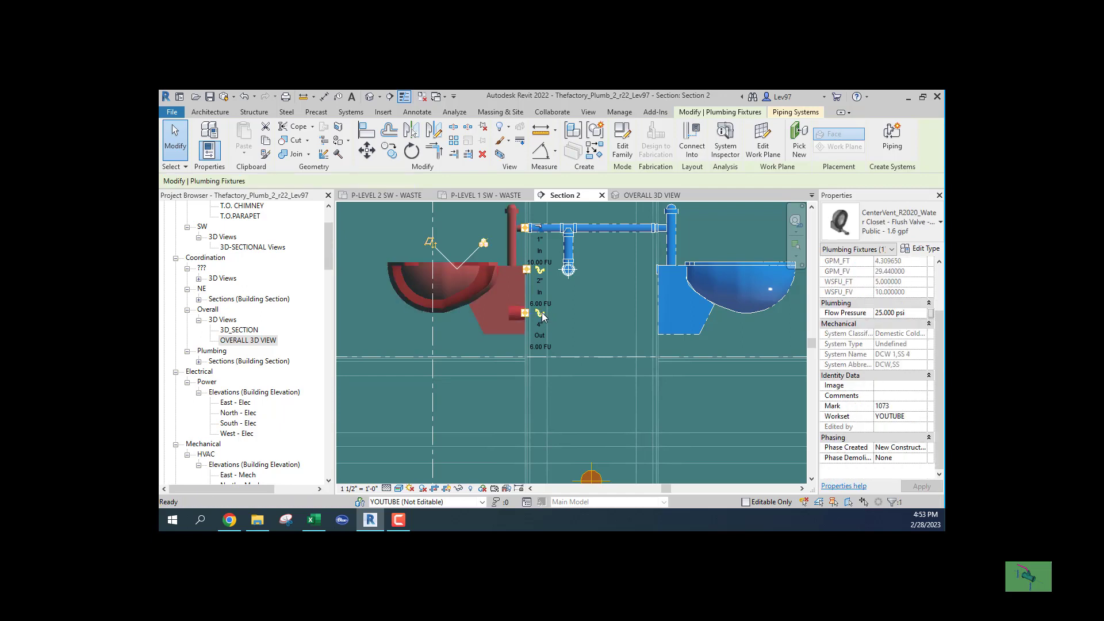
{"action": "left_click", "coordinate": [541, 314]}
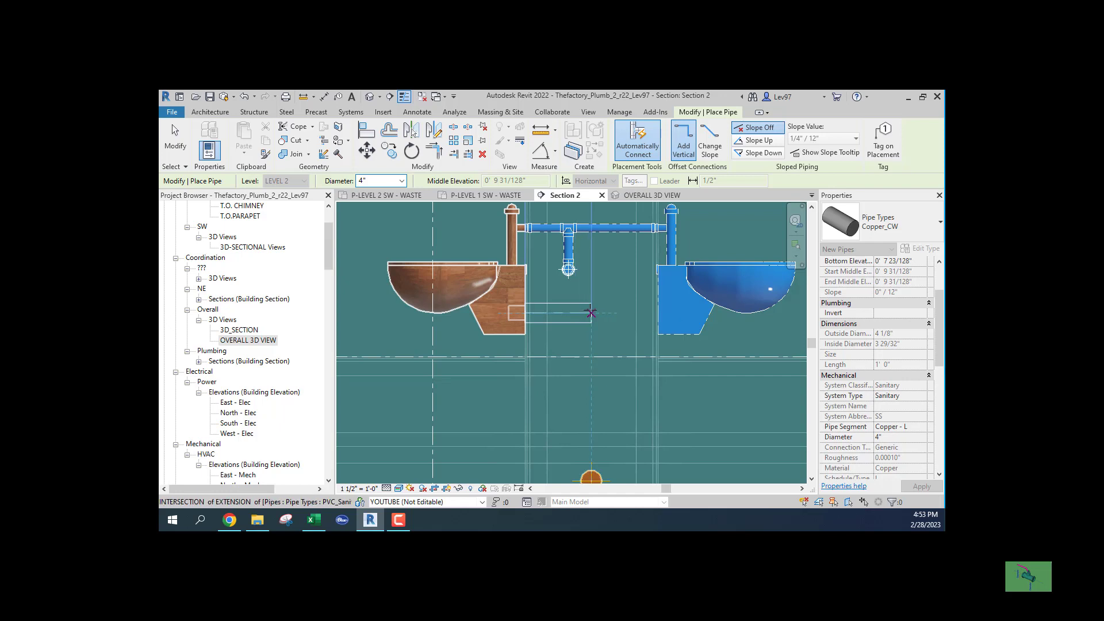
{"action": "left_click", "coordinate": [591, 312]}
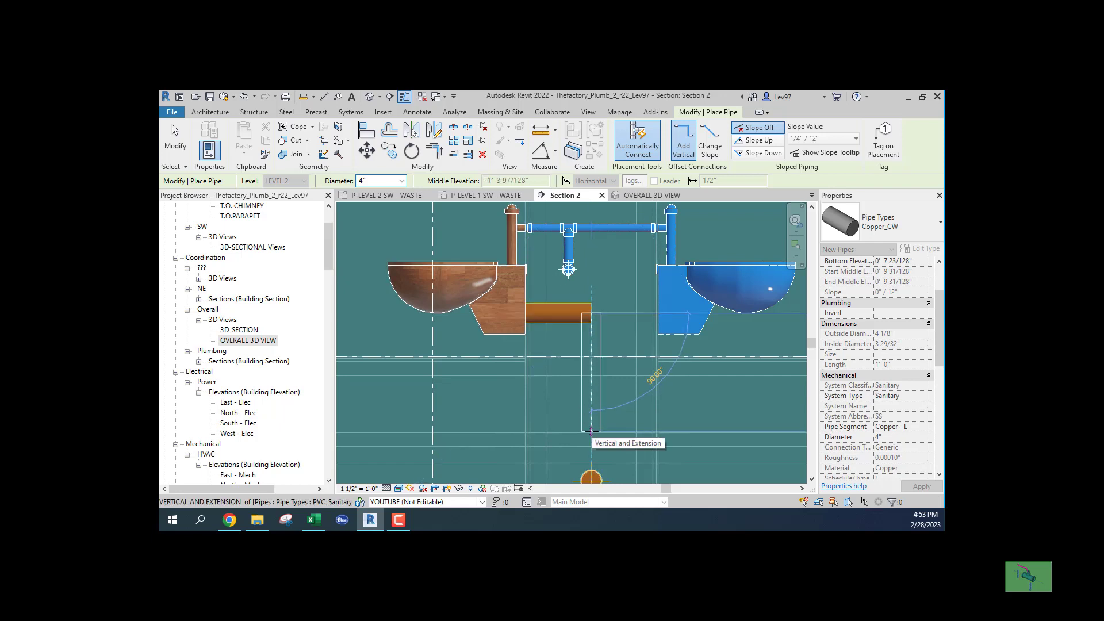
{"action": "left_click", "coordinate": [592, 423]}
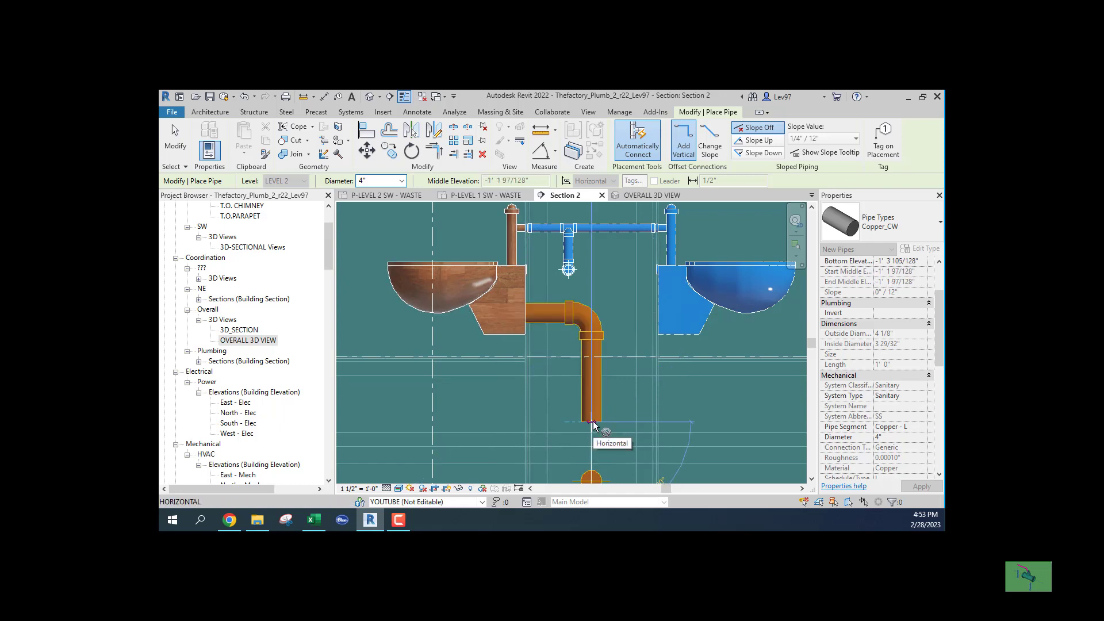
{"action": "key", "text": "Escape"}
{"action": "key", "text": "Escape"}
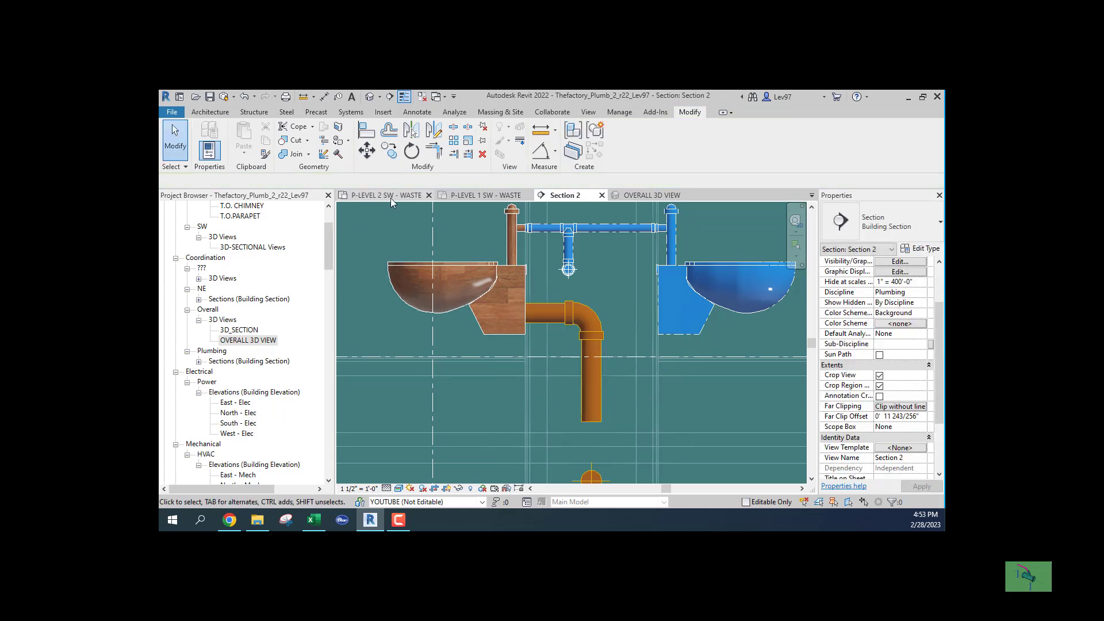
{"action": "left_click", "coordinate": [391, 196]}
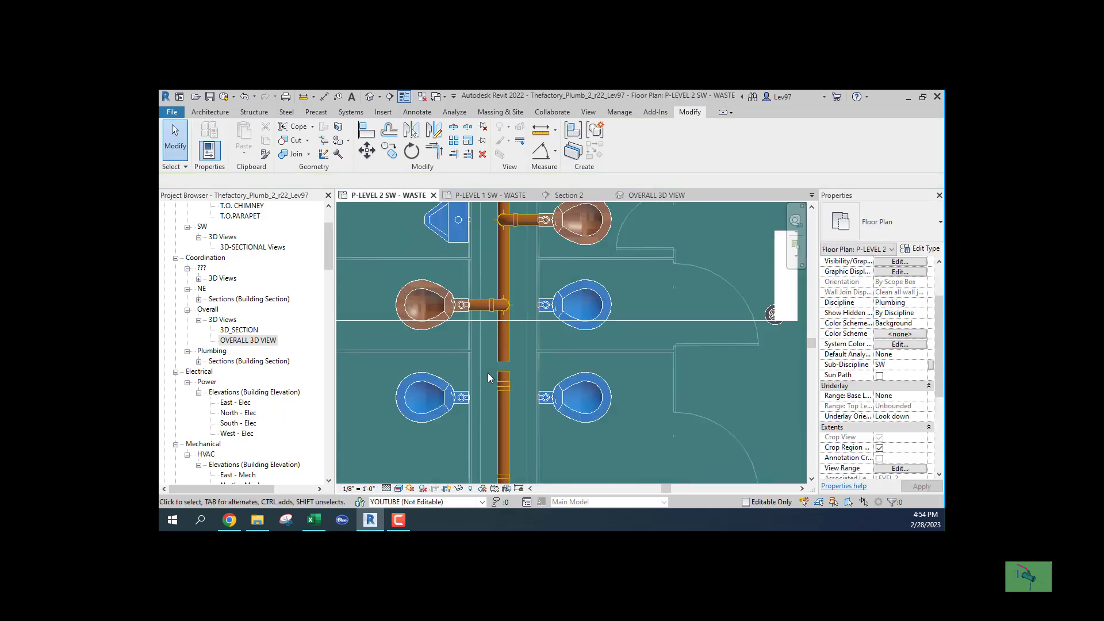
Step: Delete the coupling and the short pipe piece from the vertical waste pipe
{"action": "left_click", "coordinate": [498, 384]}
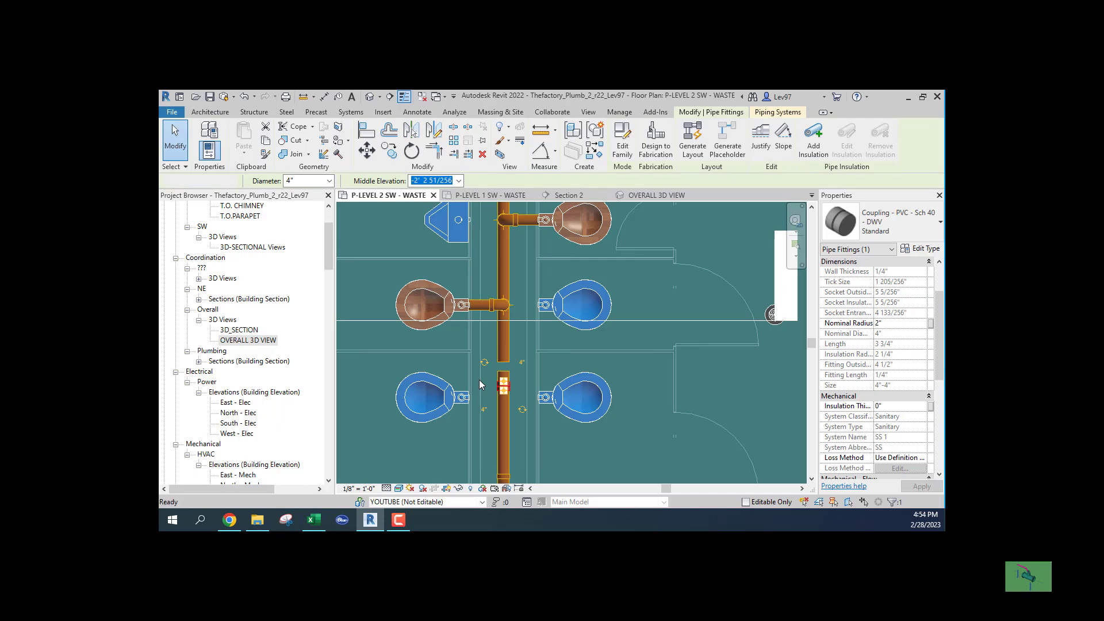
{"action": "key", "text": "Delete"}
{"action": "left_click", "coordinate": [502, 373]}
{"action": "key", "text": "Delete"}
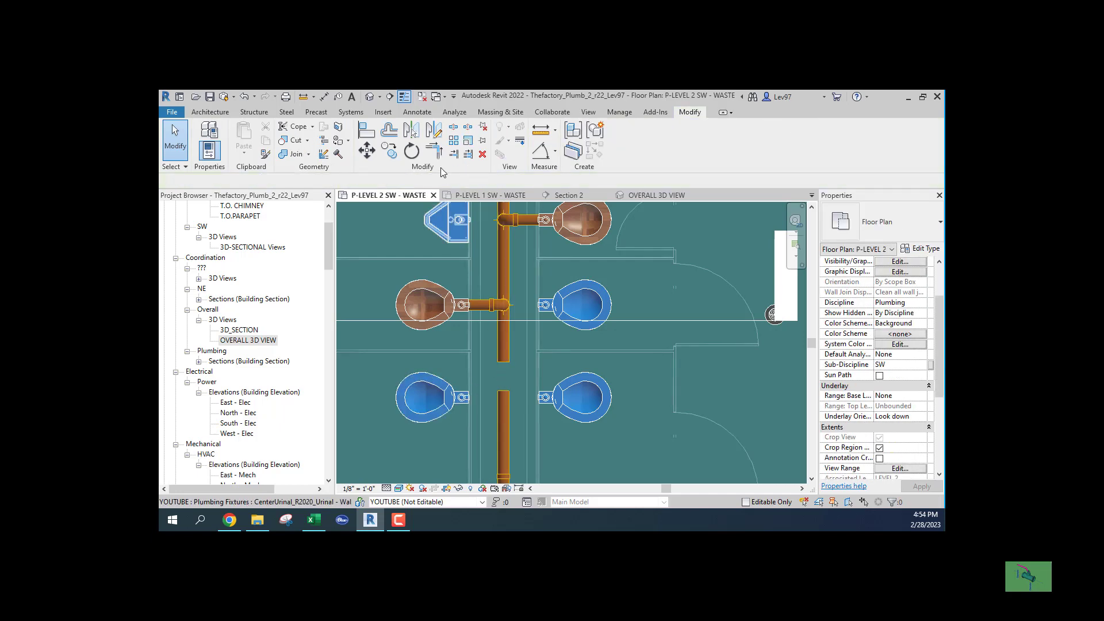
Step: Extend the lower waste pipe upward to close the gap and check the joined stack
{"action": "left_click", "coordinate": [502, 410]}
{"action": "left_click_drag", "start_coordinate": [504, 392], "coordinate": [504, 361]}
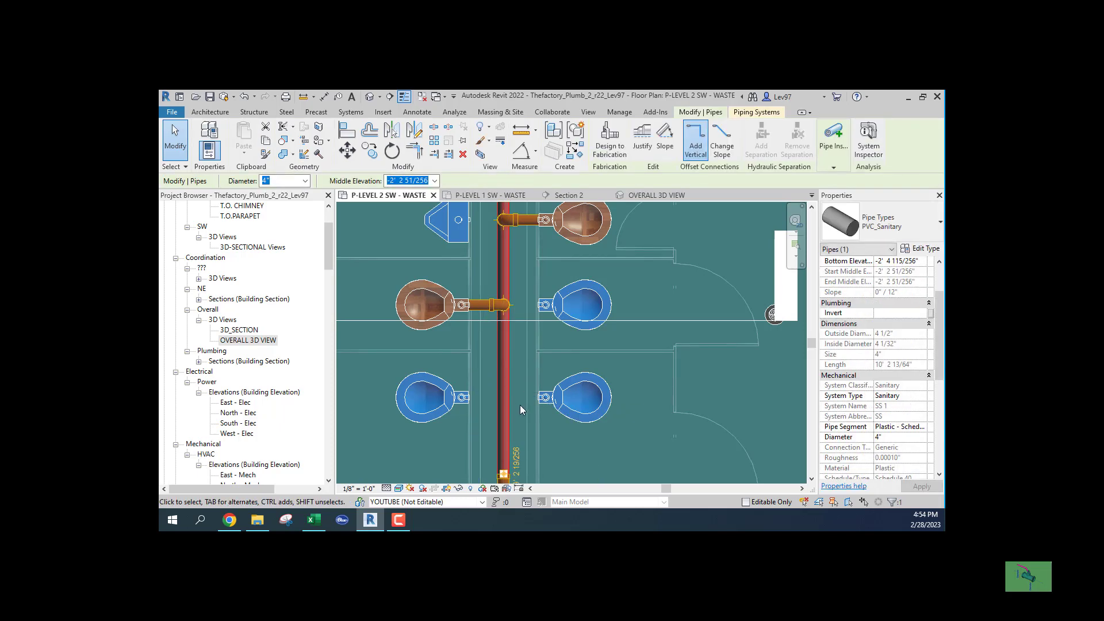
{"action": "scroll", "coordinate": [454, 385], "scroll_direction": "down", "scroll_amount": 2}
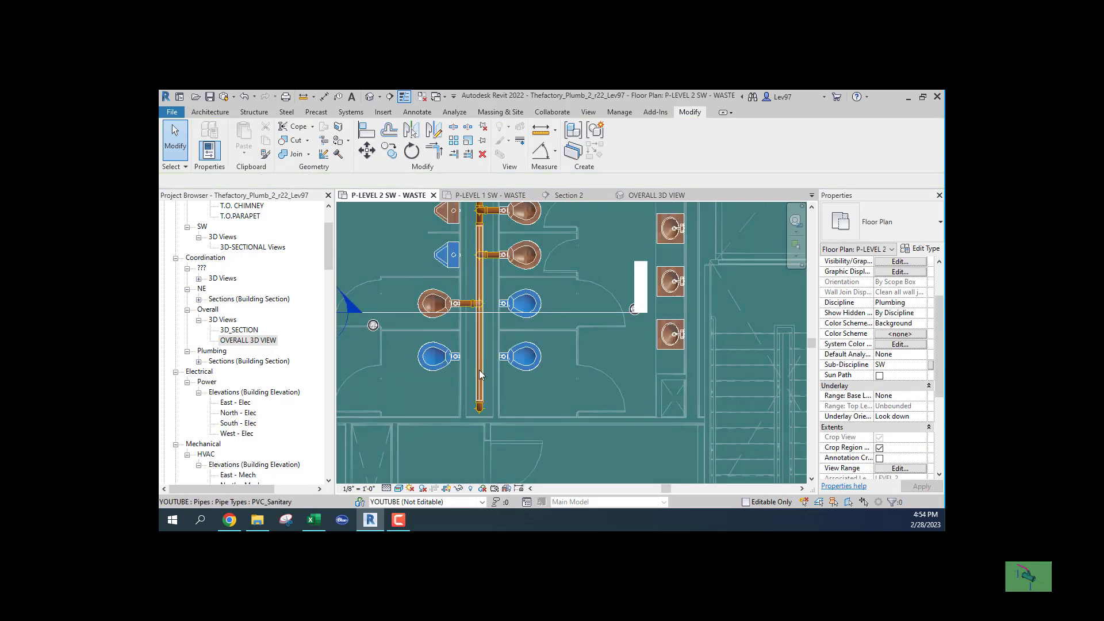
{"action": "left_click", "coordinate": [478, 370]}
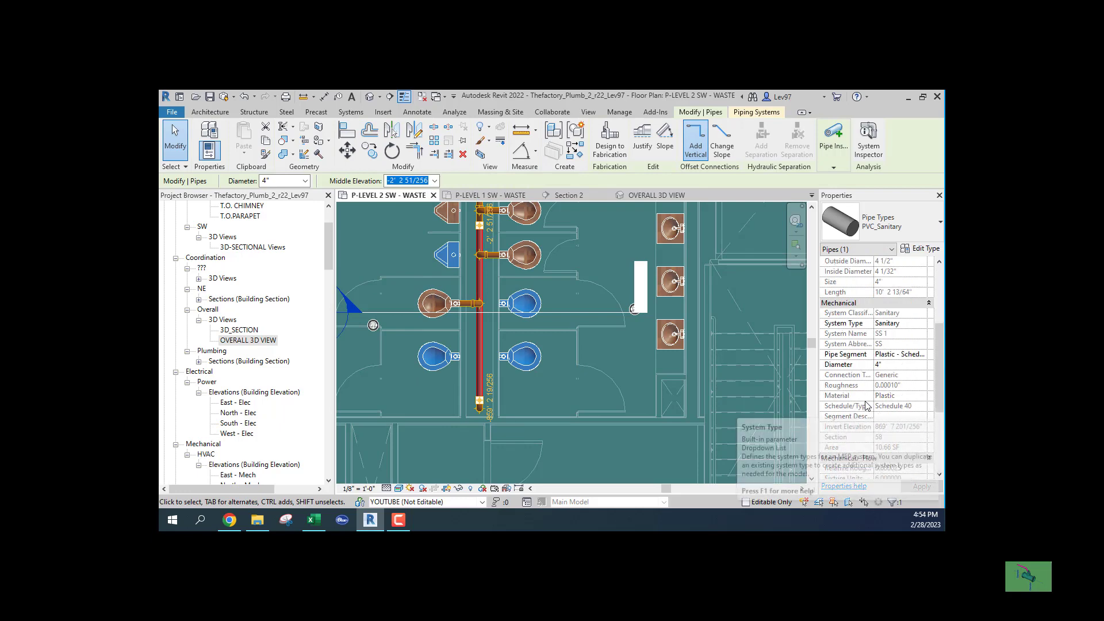
{"action": "scroll", "coordinate": [865, 403], "scroll_direction": "down", "scroll_amount": 2}
{"action": "scroll", "coordinate": [864, 403], "scroll_direction": "down", "scroll_amount": 3}
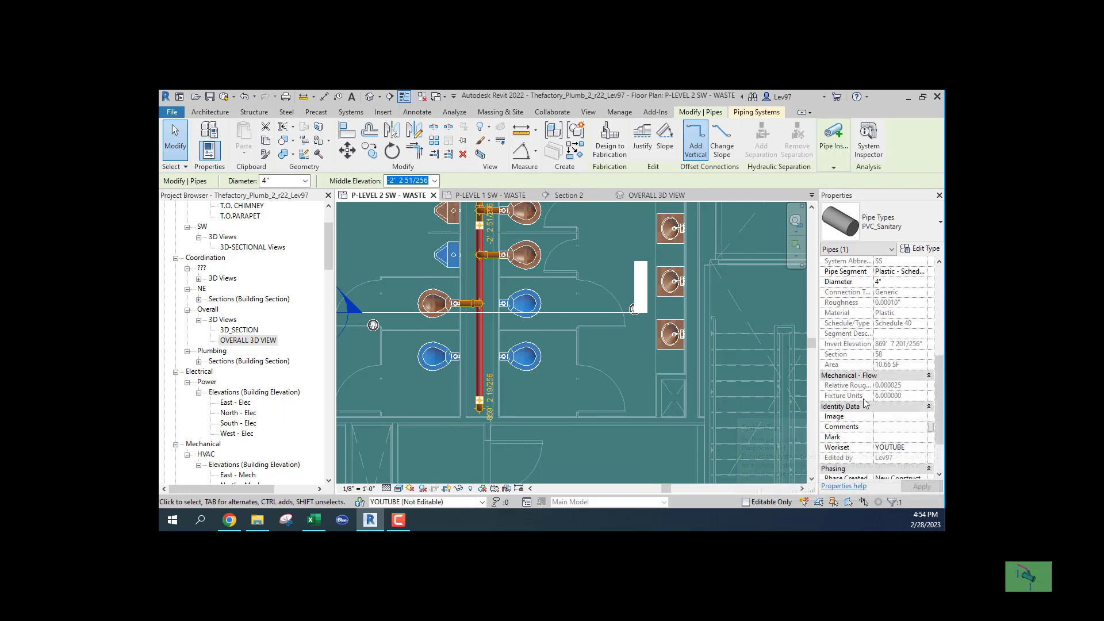
{"action": "left_click", "coordinate": [447, 415]}
{"action": "scroll", "coordinate": [492, 327], "scroll_direction": "up", "scroll_amount": 2}
{"action": "scroll", "coordinate": [492, 326], "scroll_direction": "up", "scroll_amount": 1}
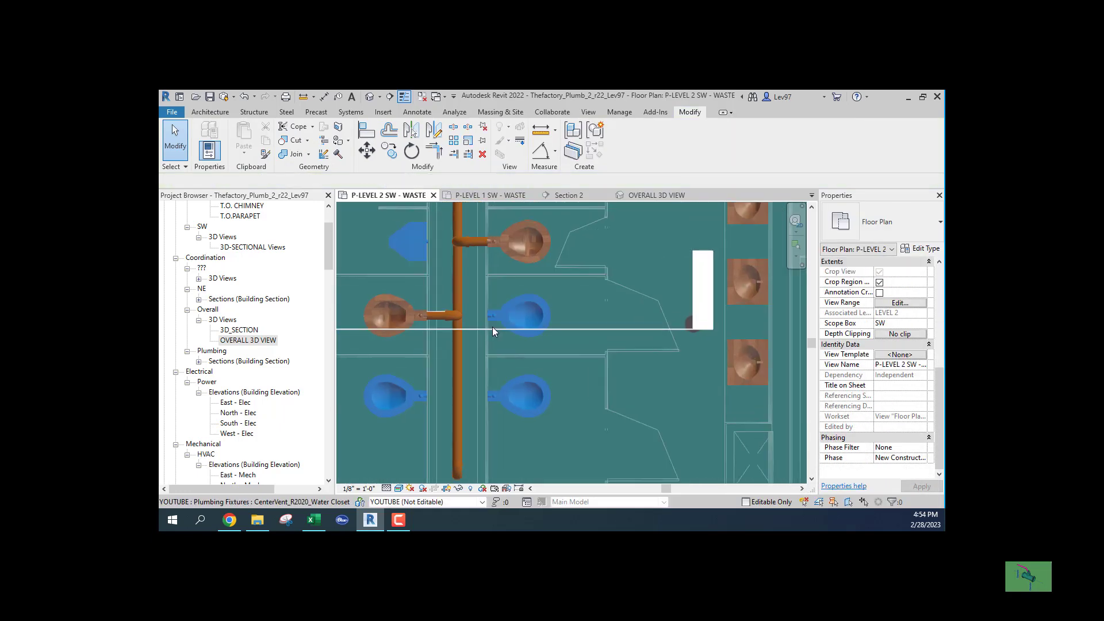
{"action": "scroll", "coordinate": [492, 327], "scroll_direction": "up", "scroll_amount": 1}
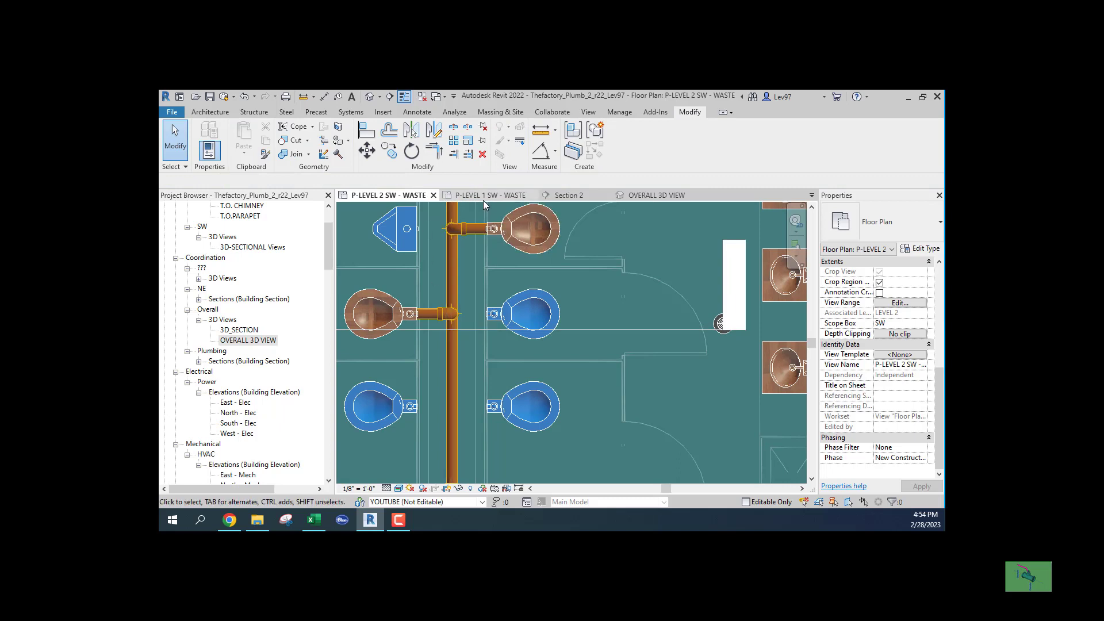
Step: In Section 2, convert the elbow below the water closet to a tee and back
{"action": "left_click", "coordinate": [567, 195]}
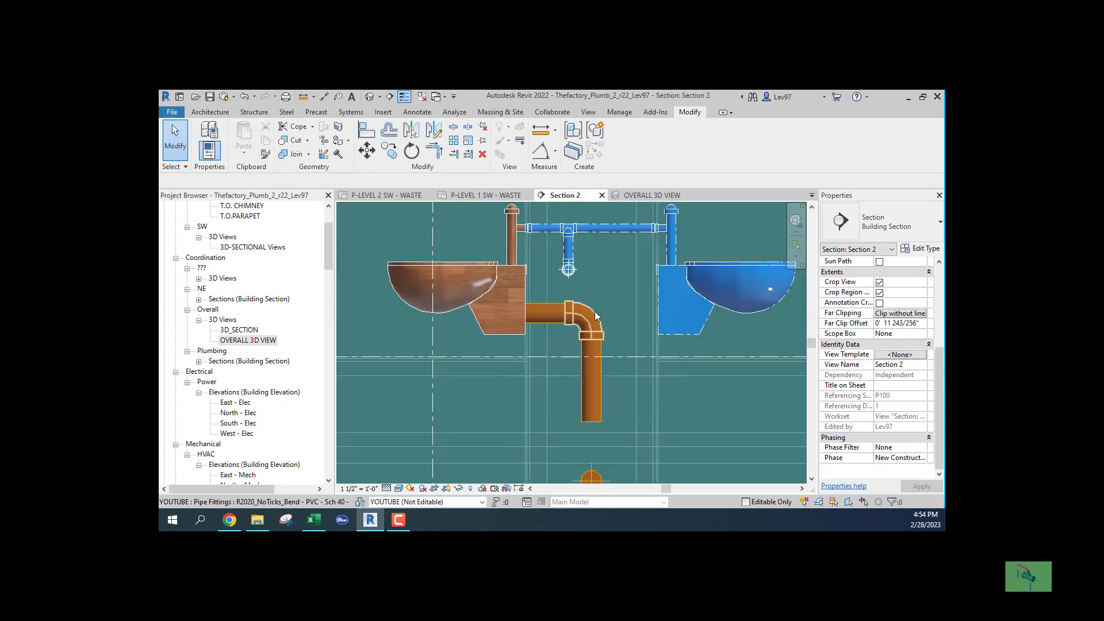
{"action": "left_click", "coordinate": [597, 317]}
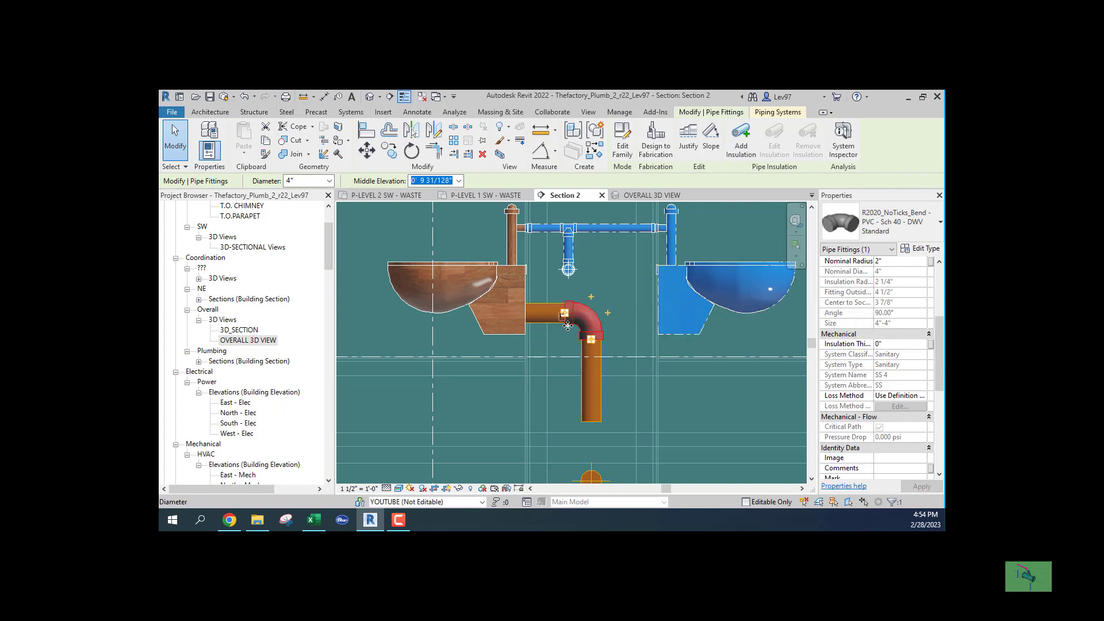
{"action": "left_click", "coordinate": [609, 312]}
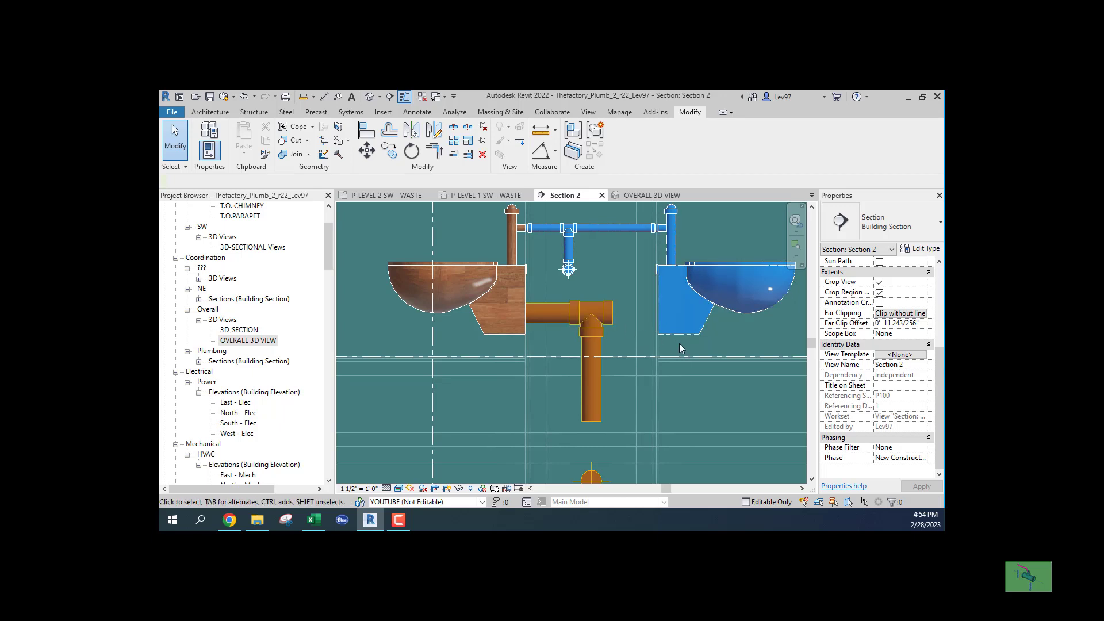
{"action": "left_click", "coordinate": [584, 325]}
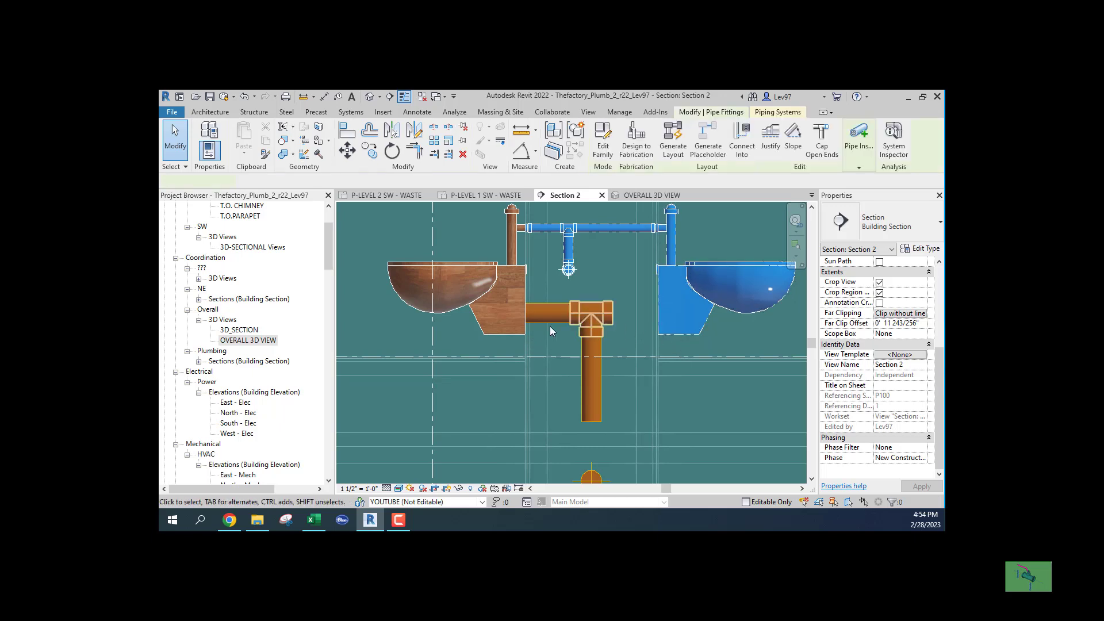
{"action": "left_click", "coordinate": [244, 96]}
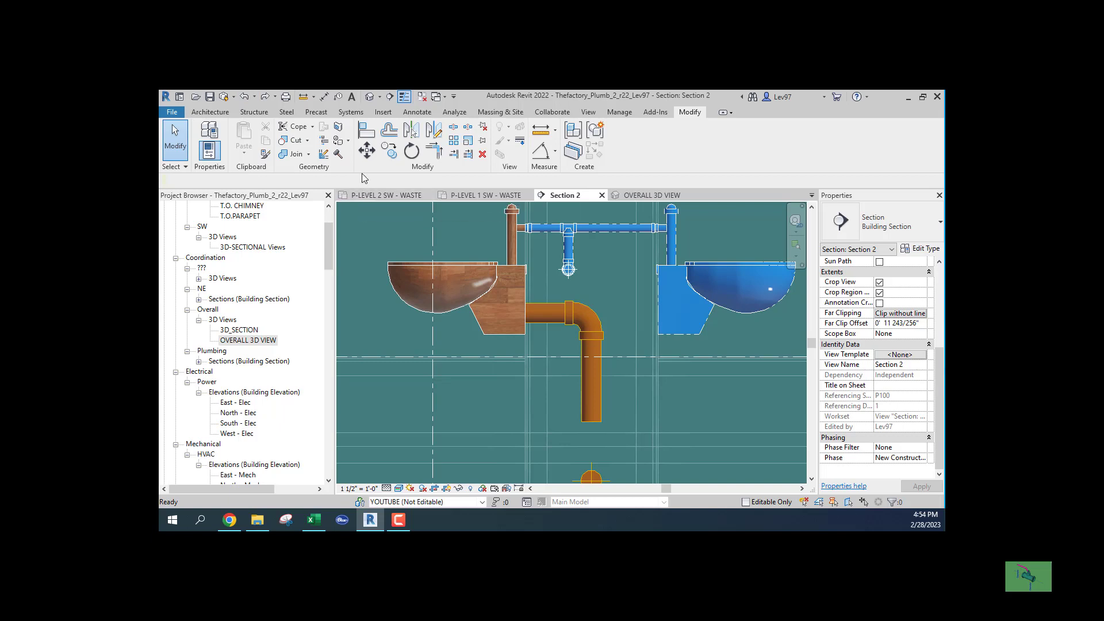
Step: Convert the elbow to a tee twice more, reverting it to an elbow each time
{"action": "left_click", "coordinate": [588, 300]}
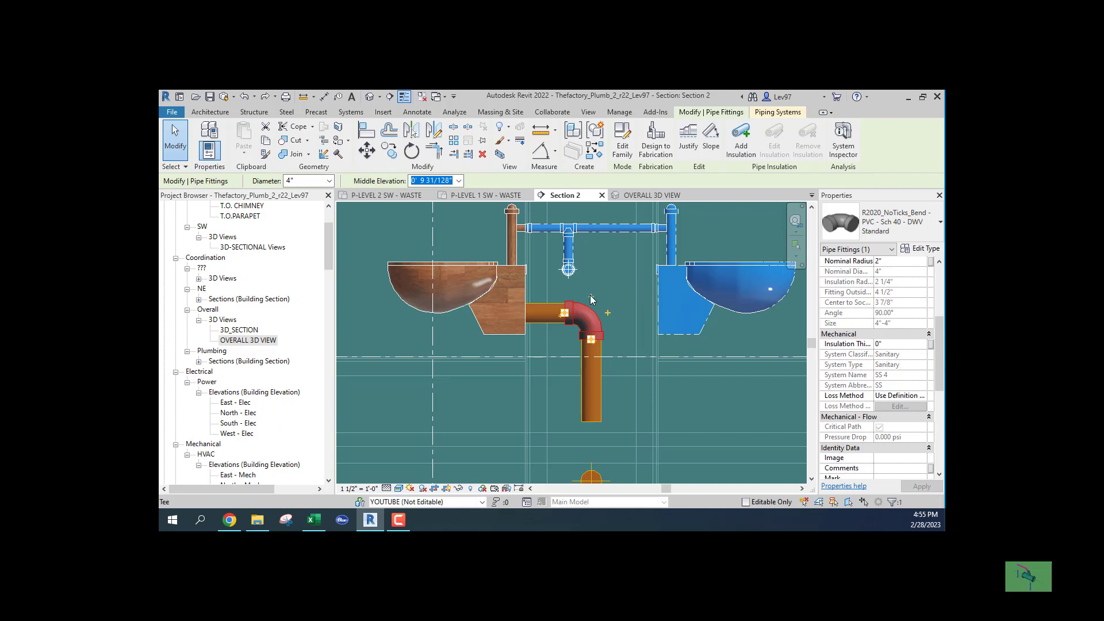
{"action": "left_click", "coordinate": [608, 313]}
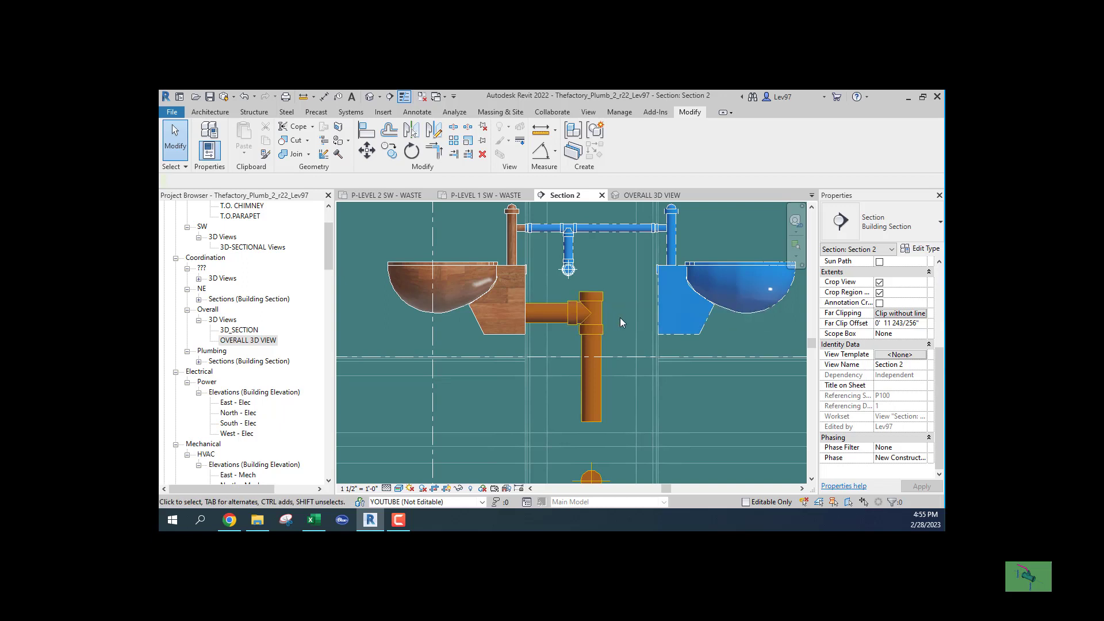
{"action": "left_click", "coordinate": [244, 97]}
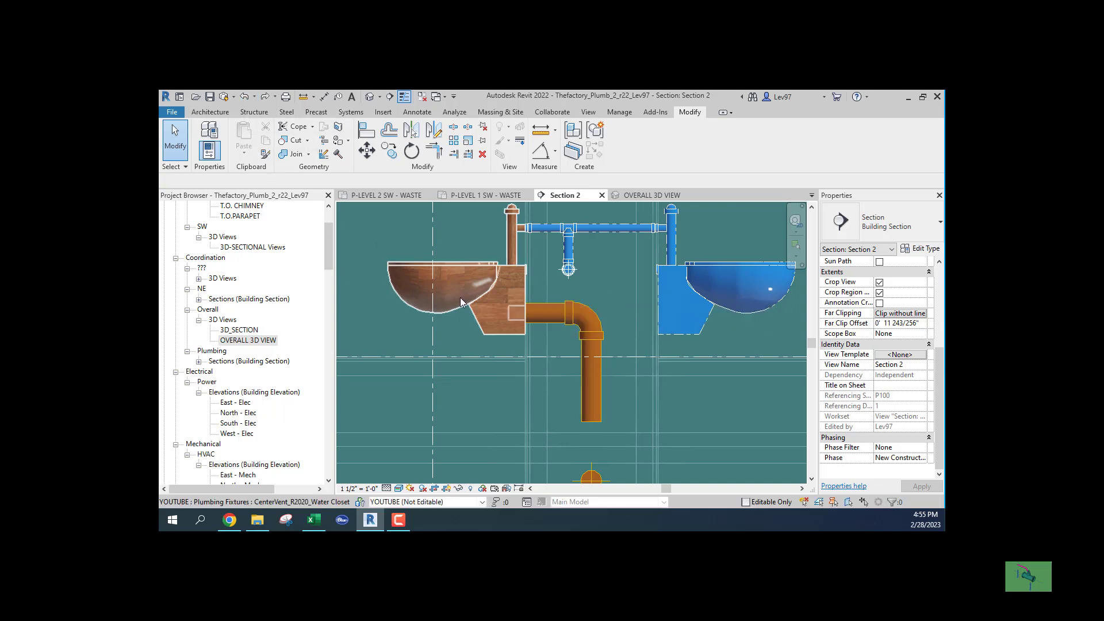
{"action": "left_click", "coordinate": [586, 319]}
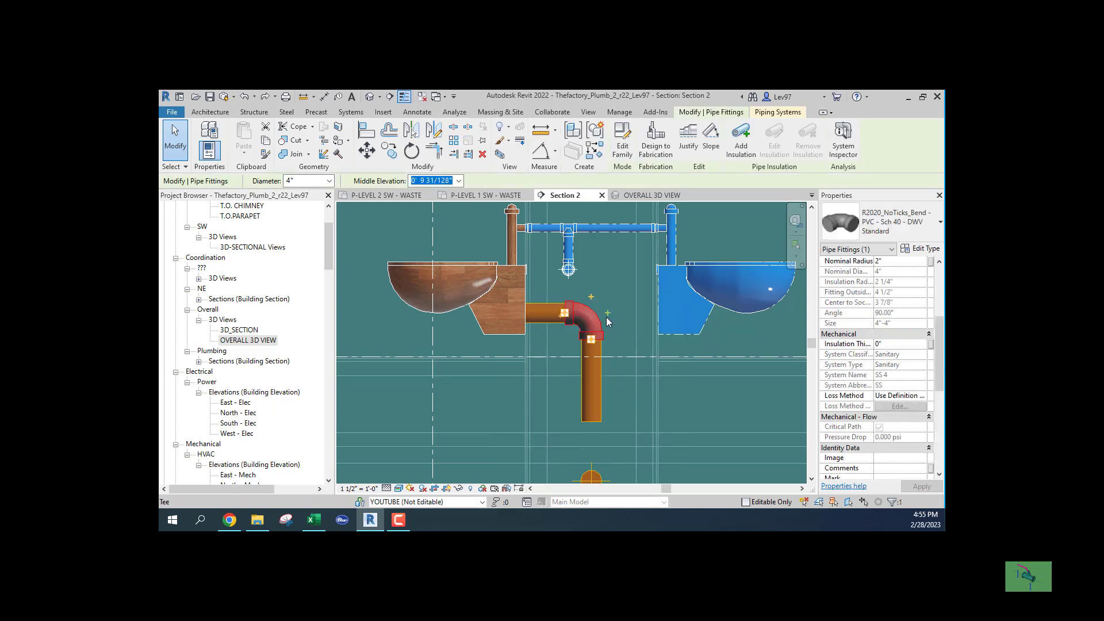
{"action": "left_click", "coordinate": [609, 312]}
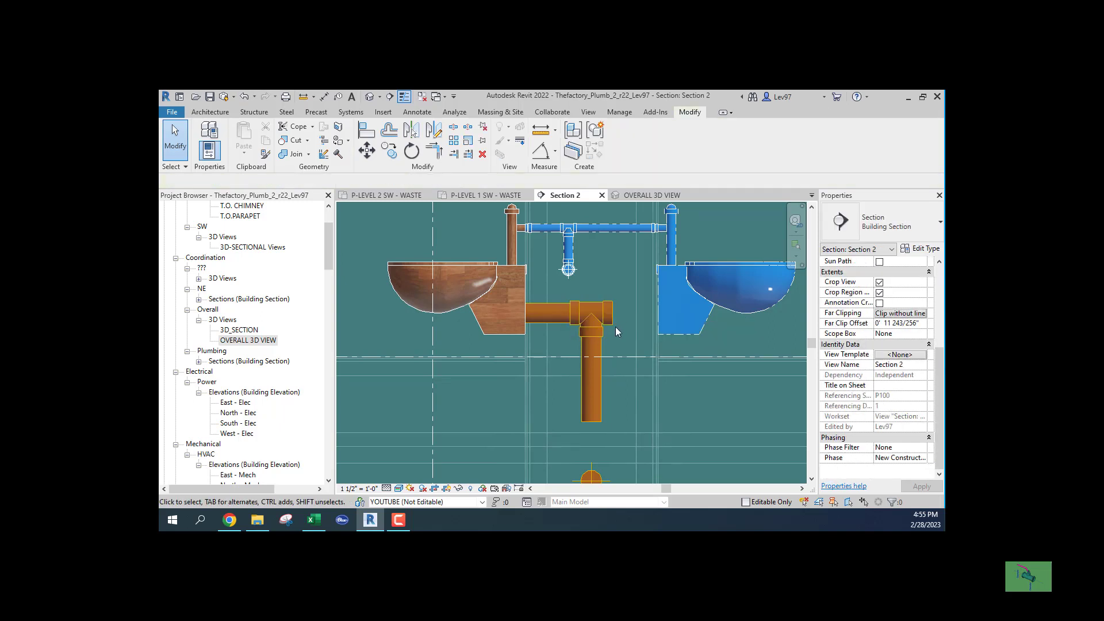
{"action": "left_click", "coordinate": [588, 312]}
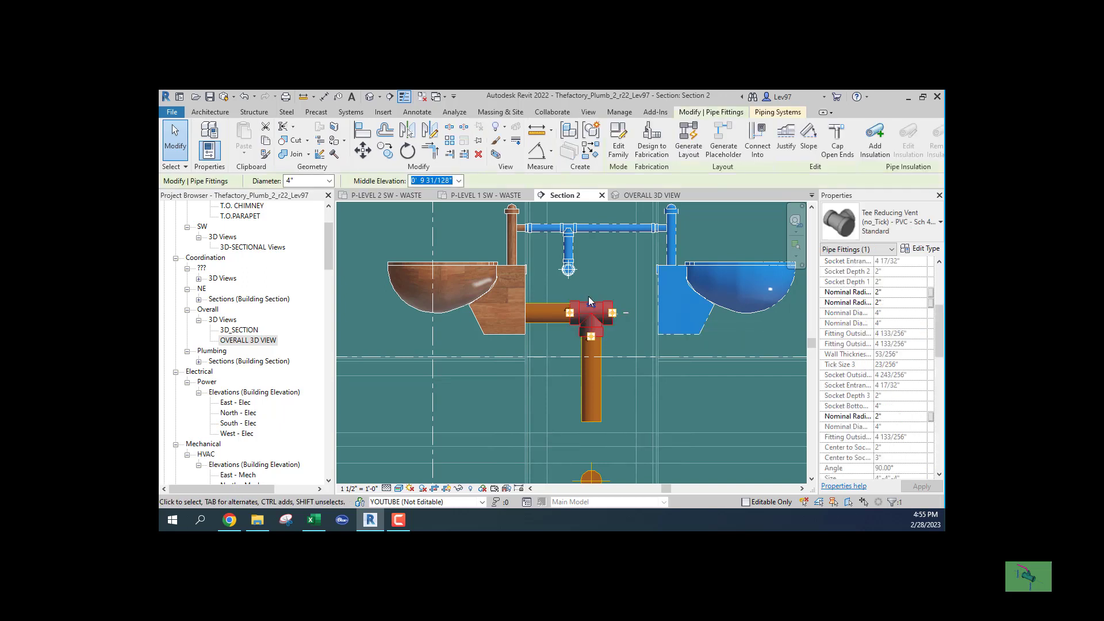
{"action": "left_click", "coordinate": [245, 98]}
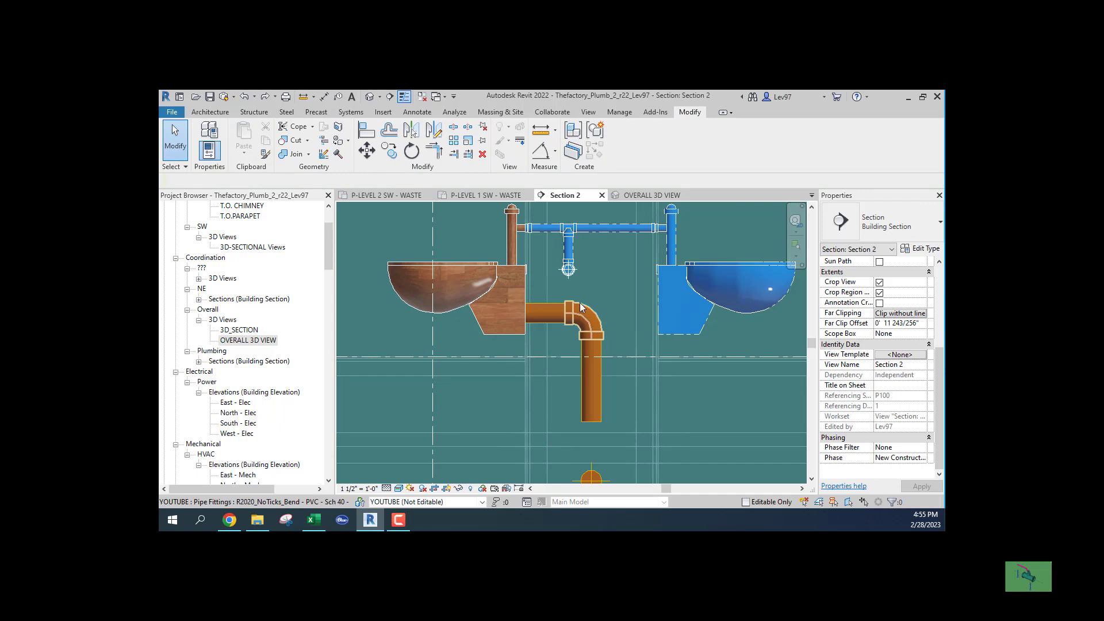
{"action": "left_click", "coordinate": [551, 325]}
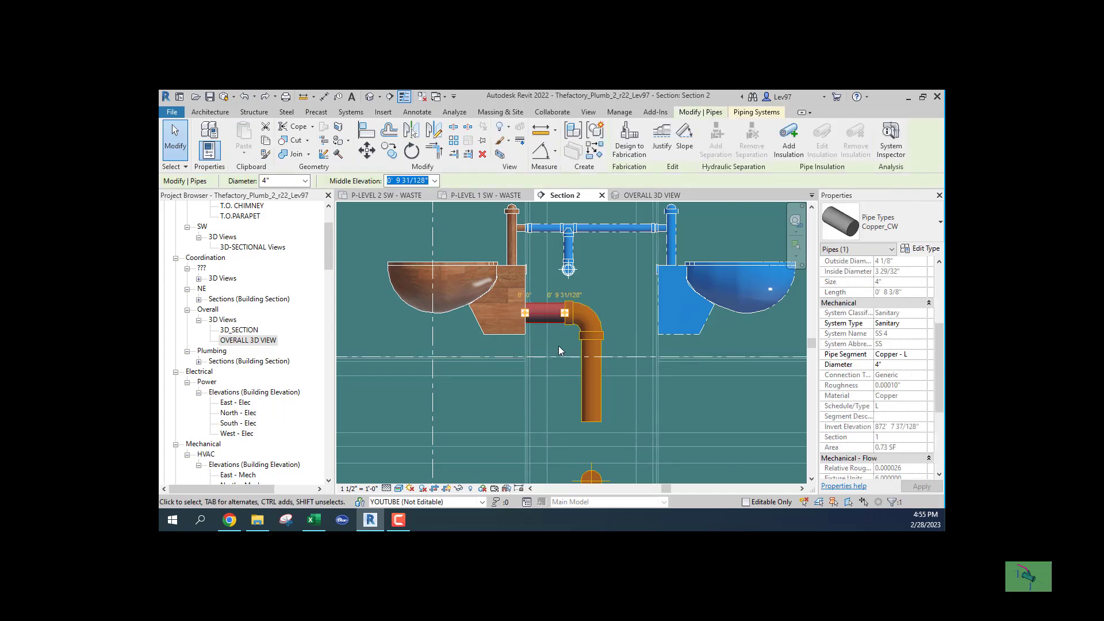
Step: Keep the R2020_NoTicks_Bend elbow and set Copper_CW junctions to Tee Reducing Sanitary - PVC - Sch 40 - DWV
{"action": "left_click", "coordinate": [919, 250]}
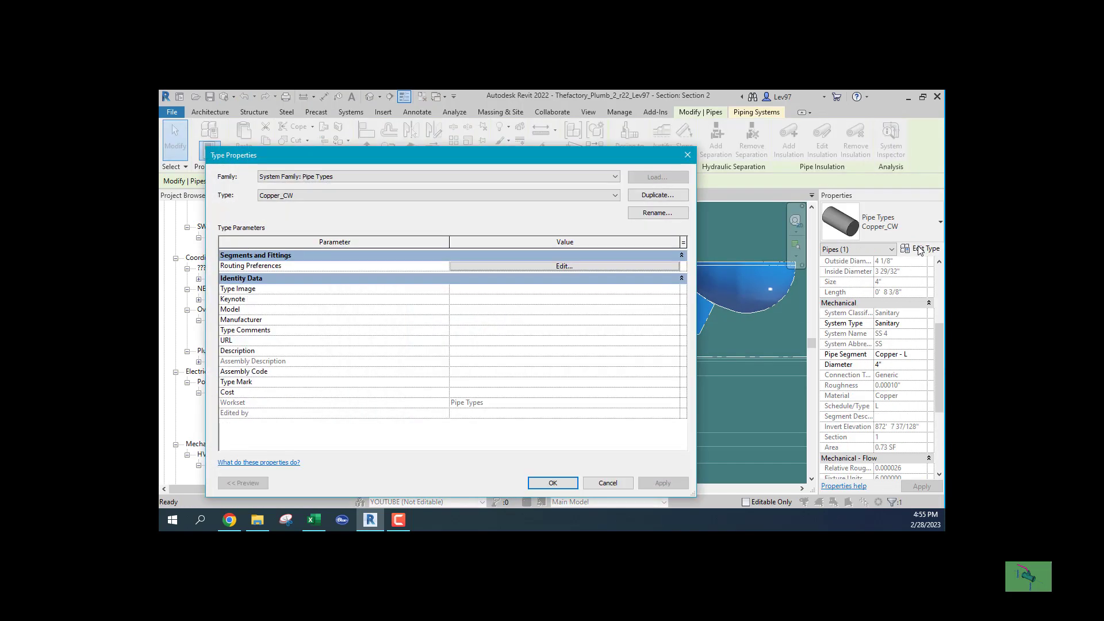
{"action": "left_click", "coordinate": [519, 267]}
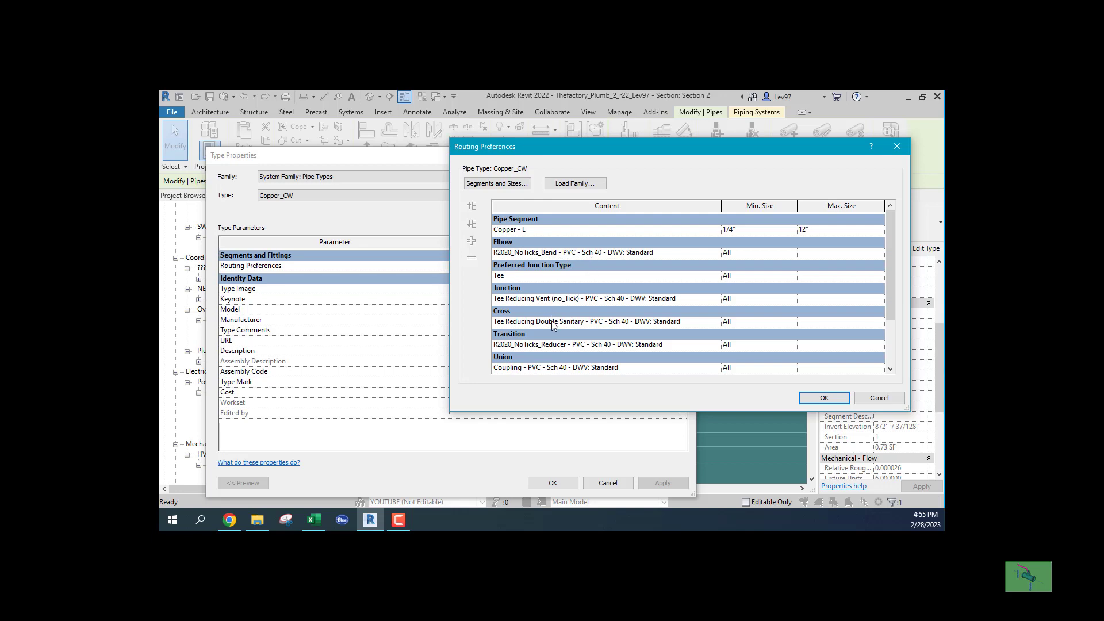
{"action": "left_click", "coordinate": [674, 252]}
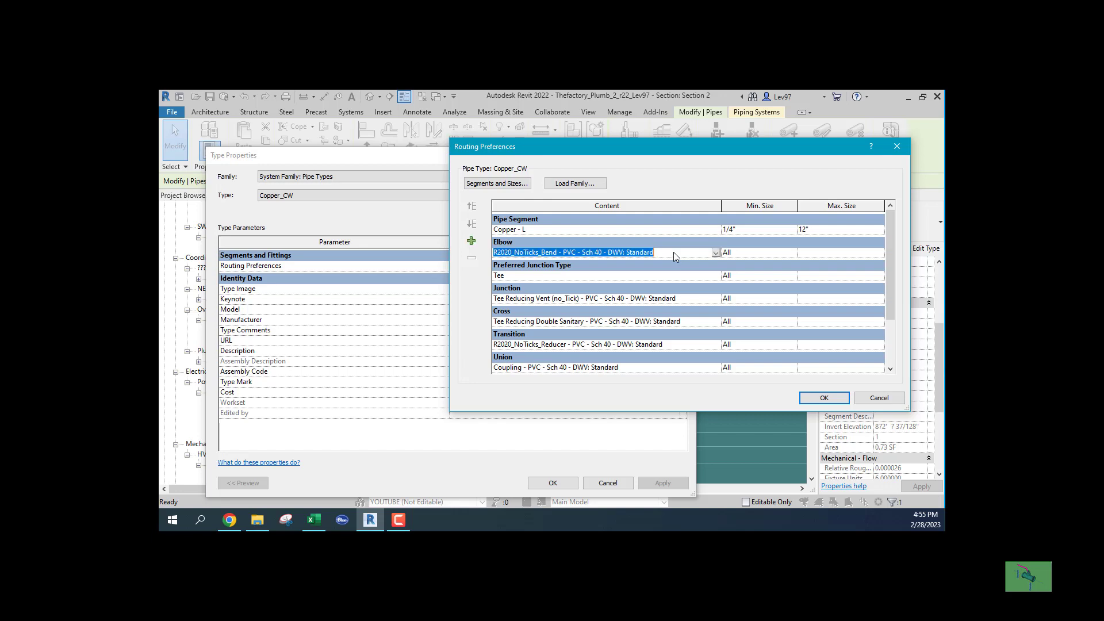
{"action": "left_click", "coordinate": [716, 253]}
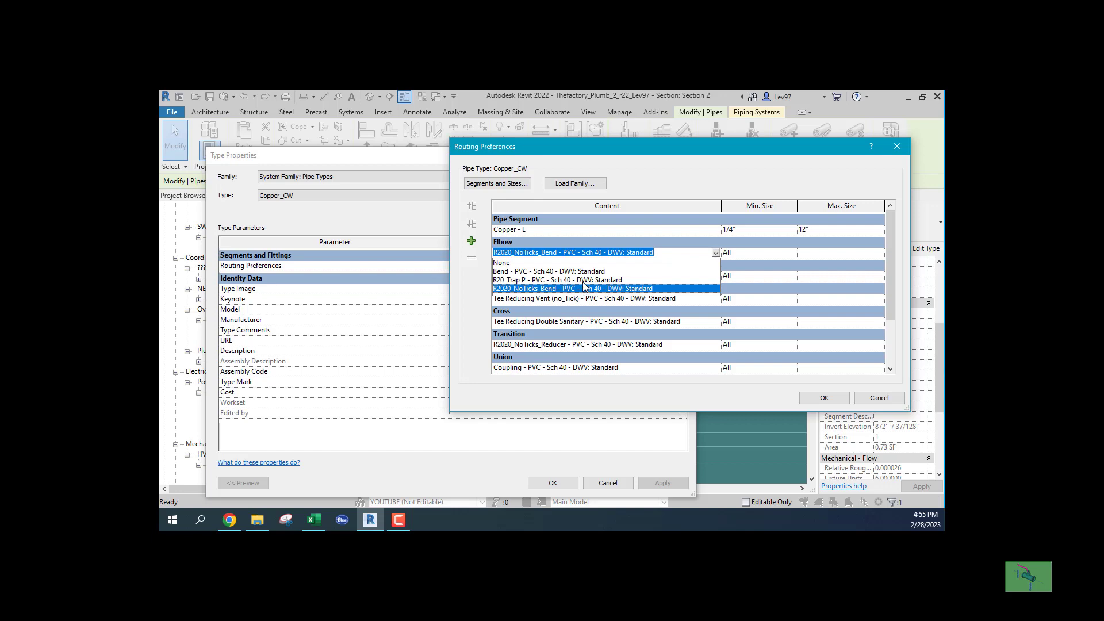
{"action": "left_click", "coordinate": [661, 287]}
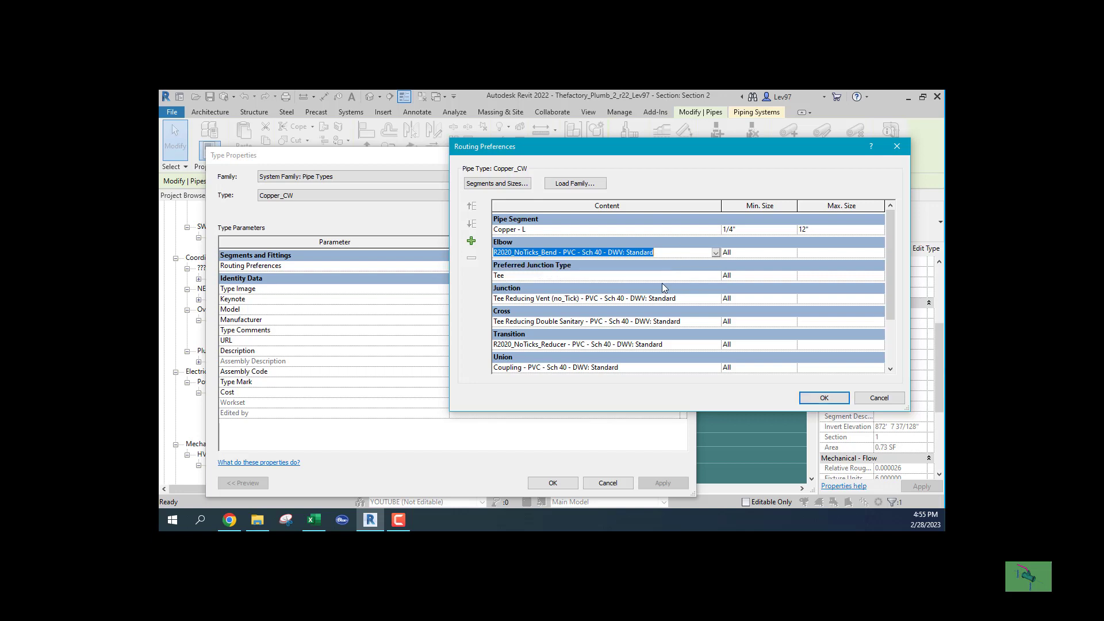
{"action": "left_click", "coordinate": [694, 300]}
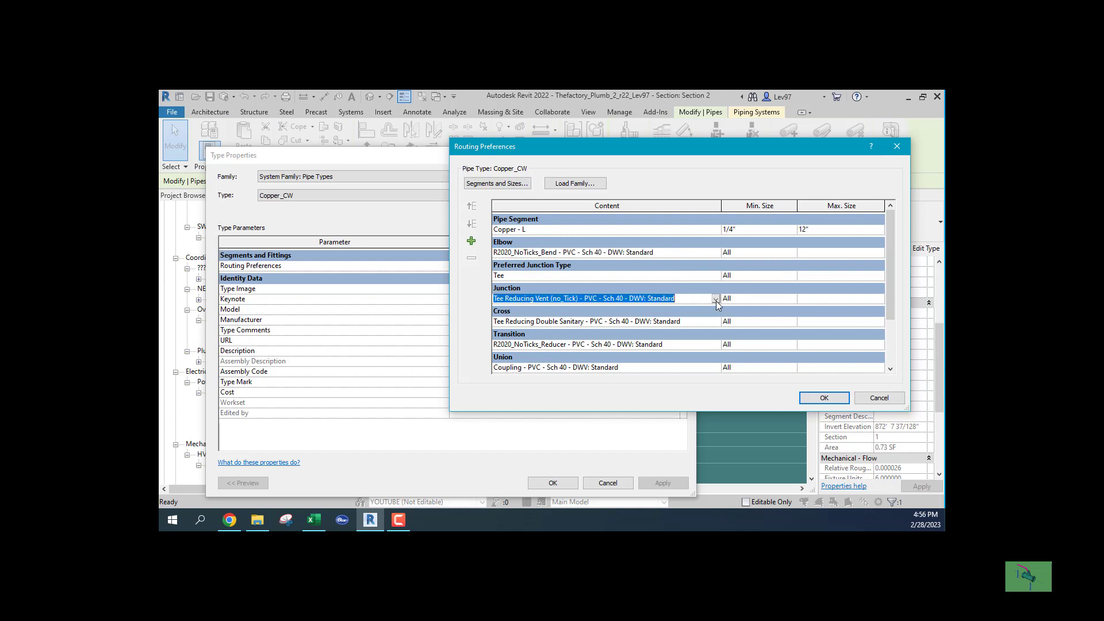
{"action": "left_click", "coordinate": [716, 298]}
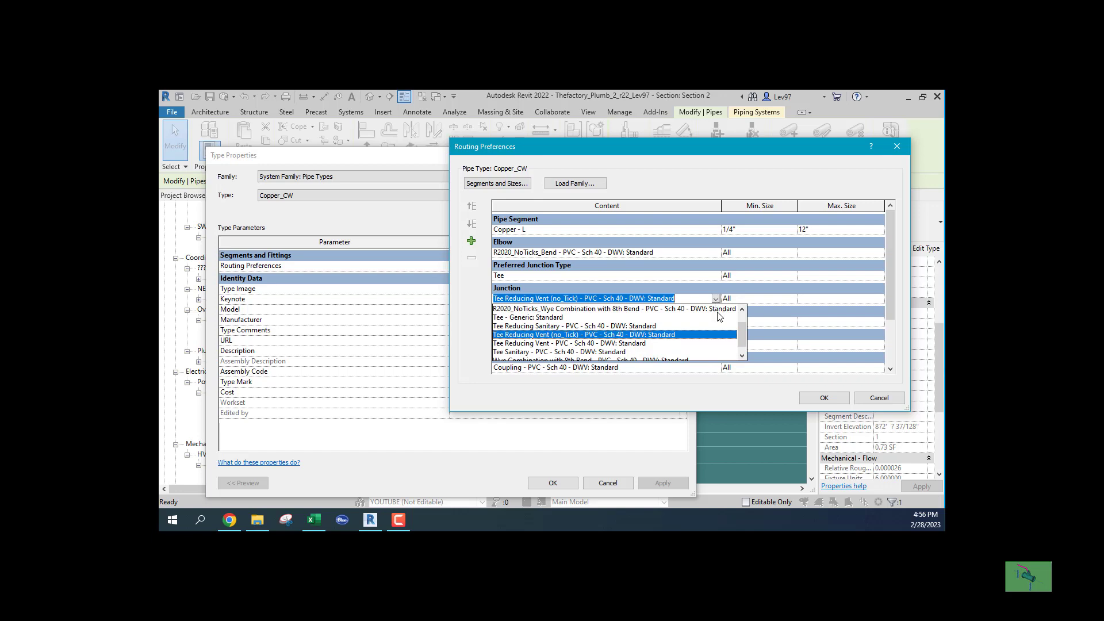
{"action": "left_click", "coordinate": [515, 326]}
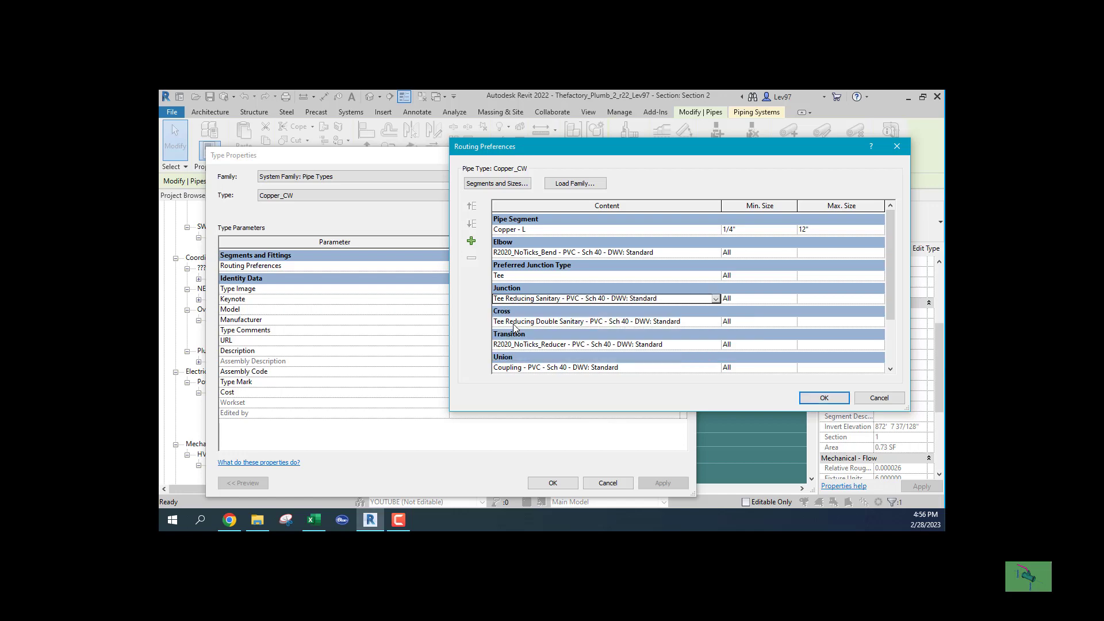
{"action": "left_click", "coordinate": [825, 398]}
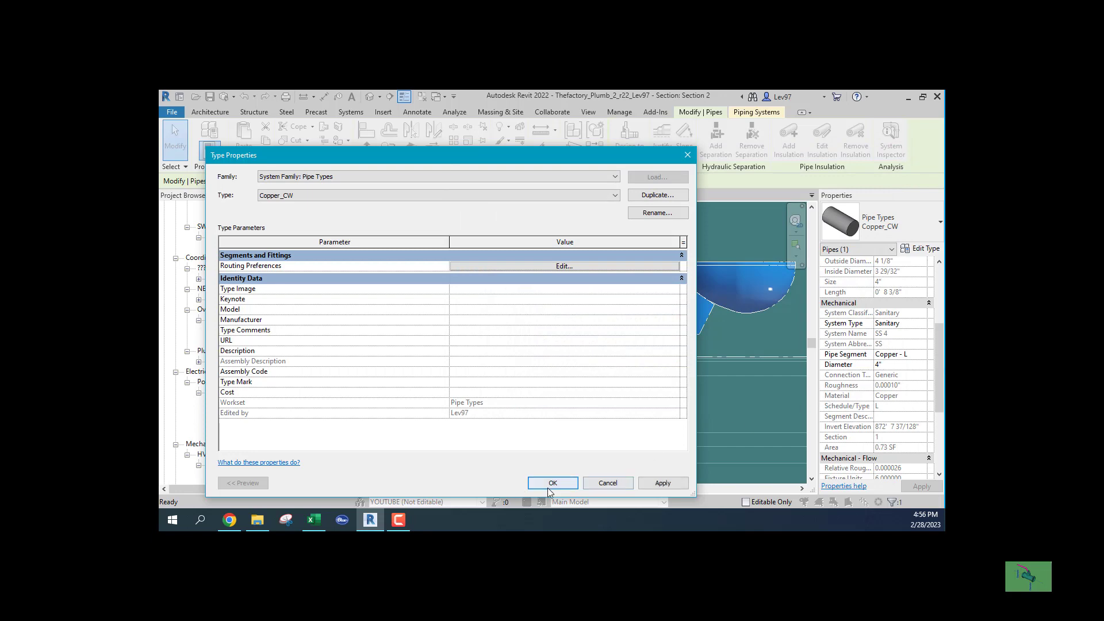
{"action": "left_click", "coordinate": [547, 484]}
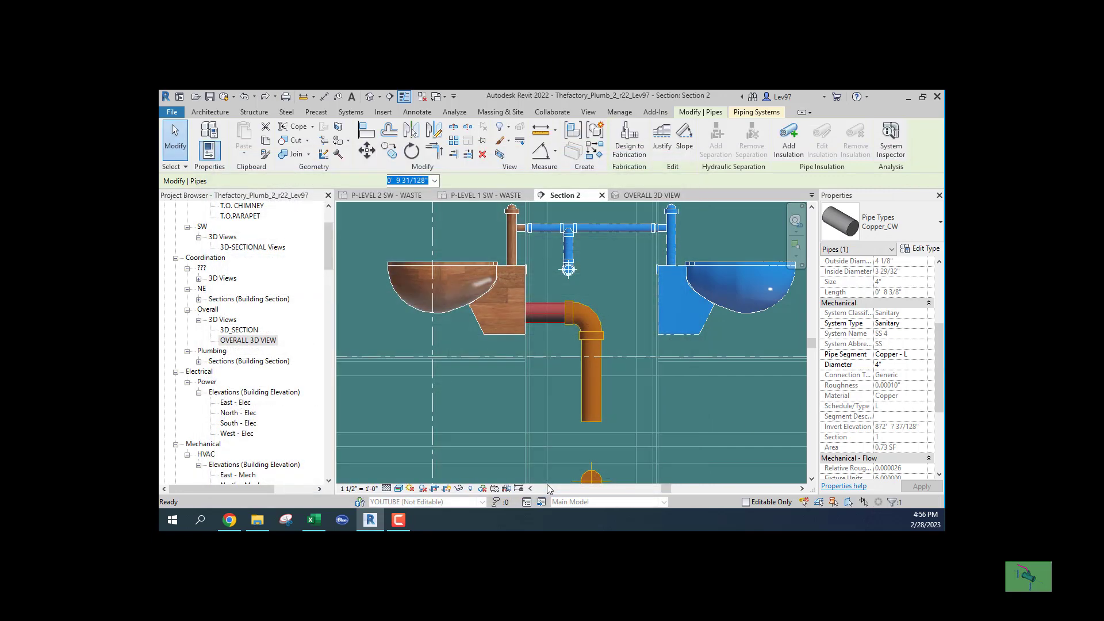
Step: Delete the drain elbow, extend the vertical stack upward, and stretch the branch pipe into it to form a tee
{"action": "left_click", "coordinate": [601, 315]}
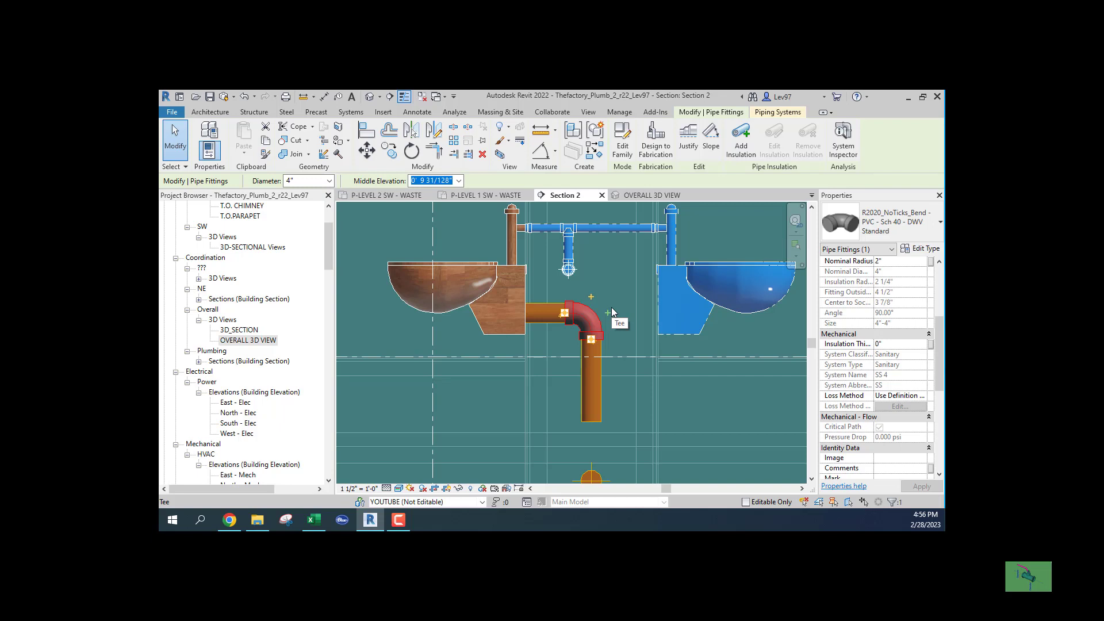
{"action": "key", "text": "Delete"}
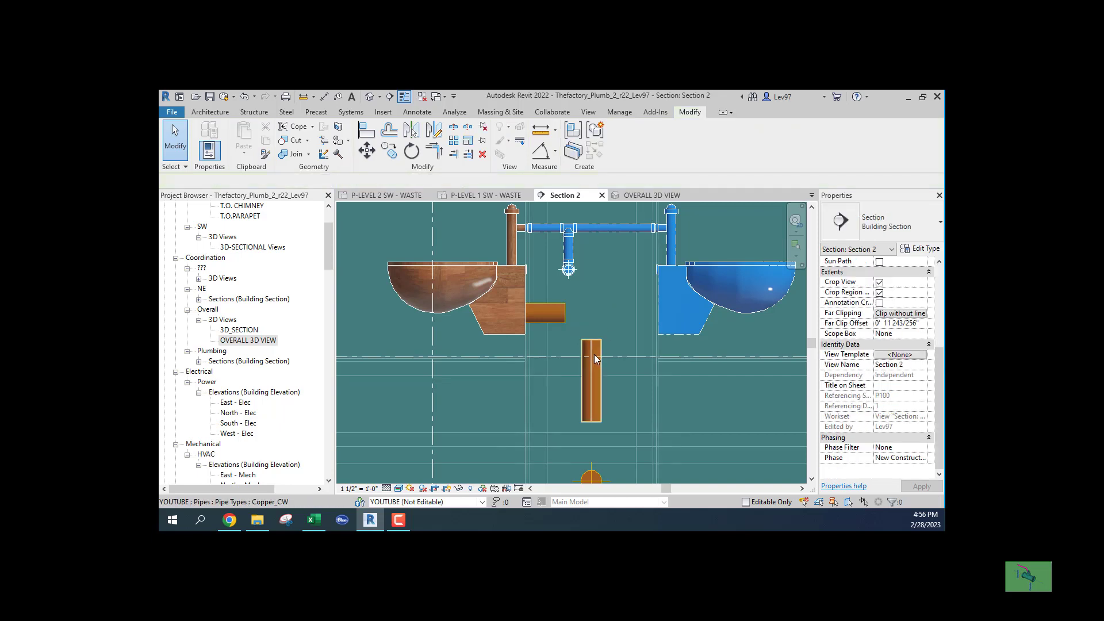
{"action": "left_click", "coordinate": [595, 355]}
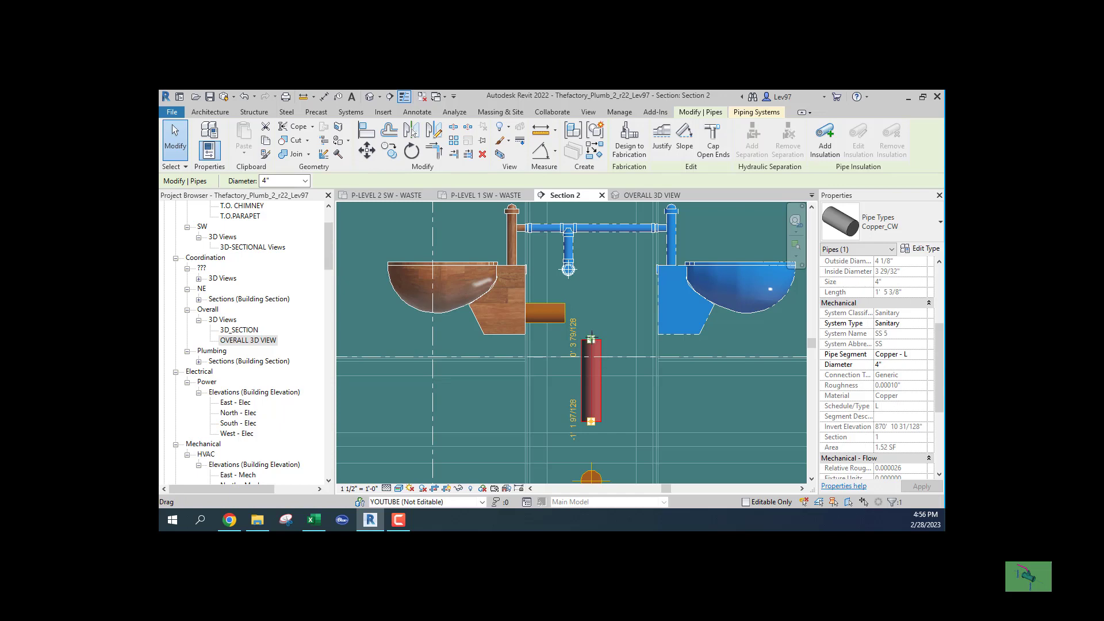
{"action": "left_click_drag", "start_coordinate": [591, 339], "coordinate": [591, 260]}
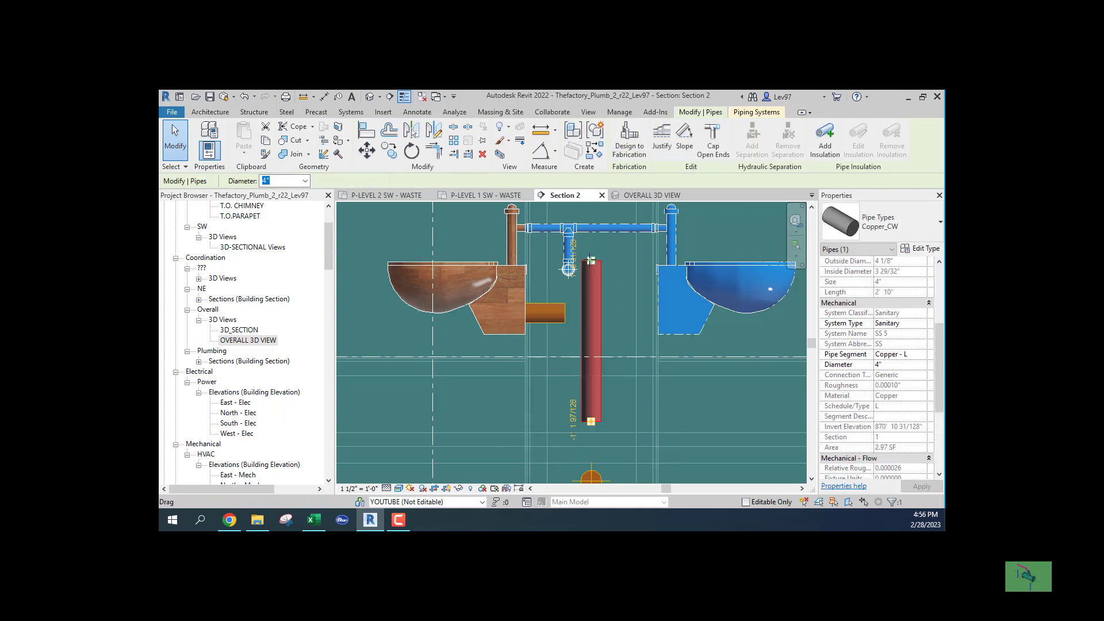
{"action": "left_click", "coordinate": [563, 345]}
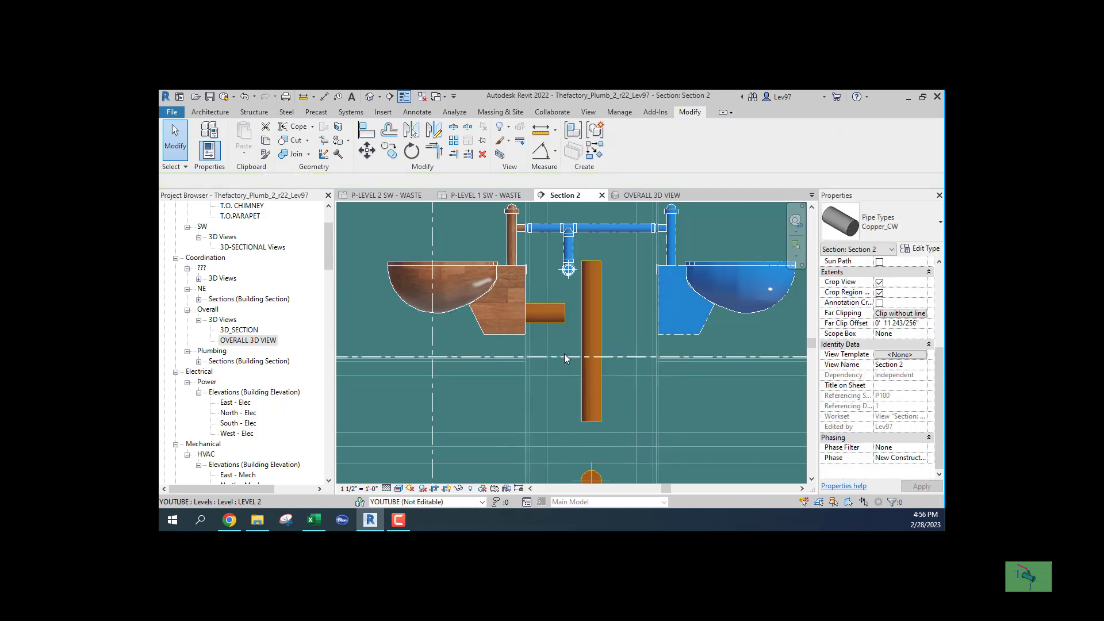
{"action": "left_click", "coordinate": [551, 316]}
{"action": "left_click_drag", "start_coordinate": [565, 313], "coordinate": [591, 313]}
{"action": "key", "text": "Escape"}
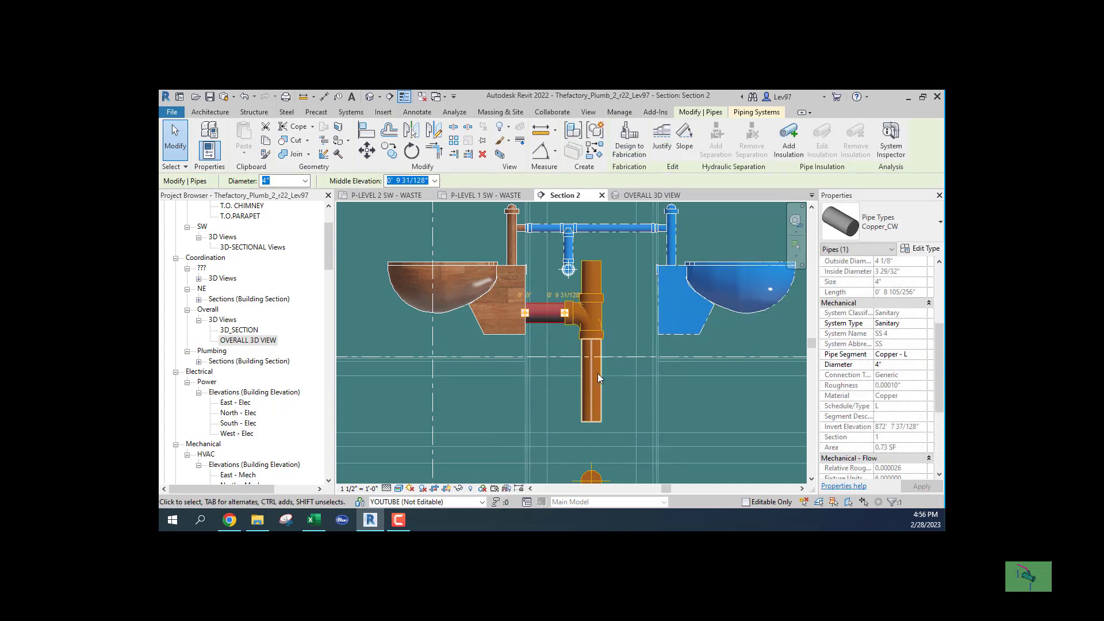
{"action": "left_click", "coordinate": [599, 313]}
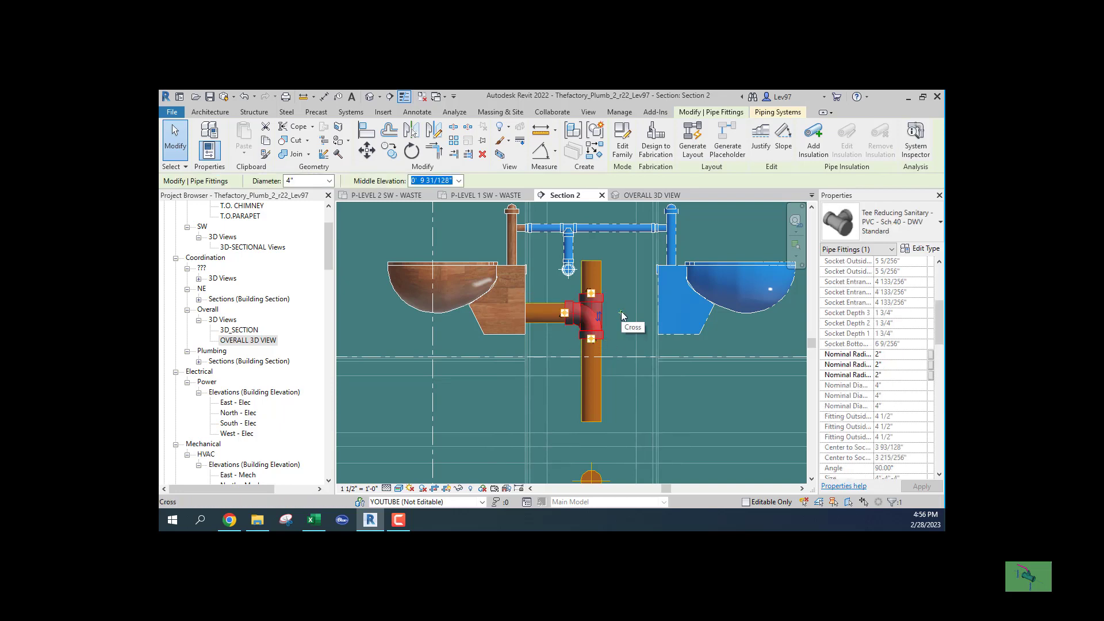
{"action": "left_click", "coordinate": [621, 312]}
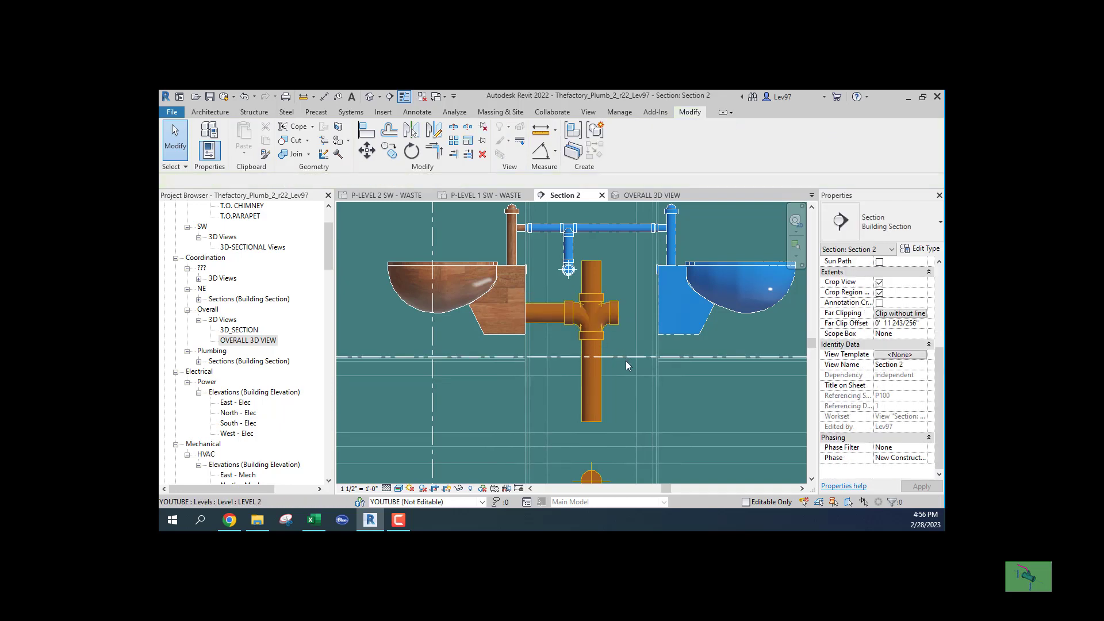
Step: Run a drain pipe from the right water closet outlet into the tee, making a double sanitary tee
{"action": "left_click", "coordinate": [670, 337]}
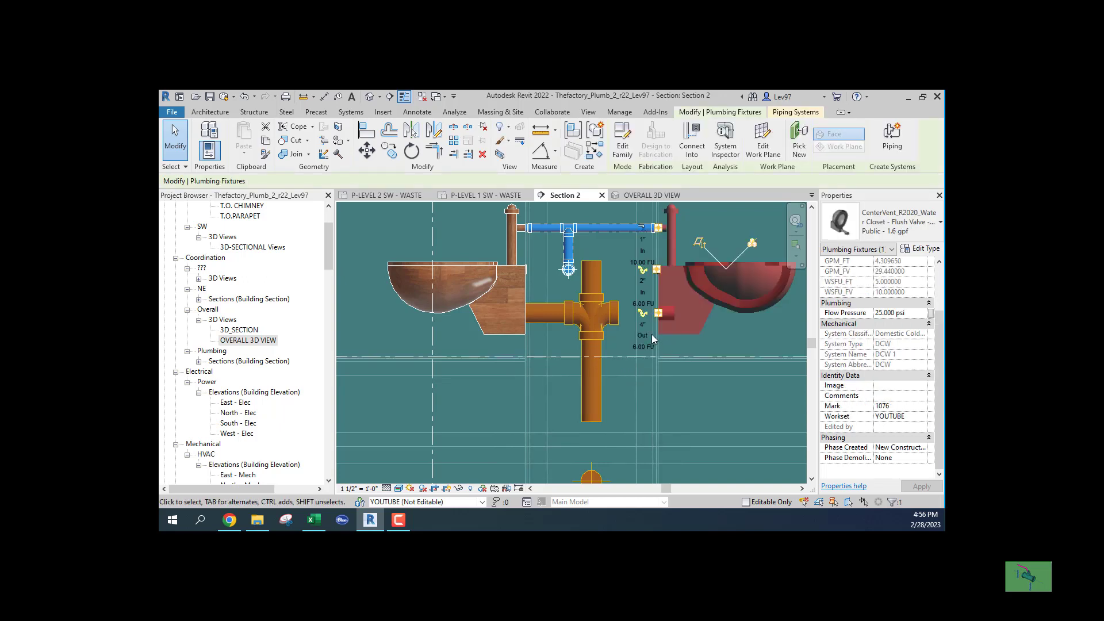
{"action": "left_click", "coordinate": [643, 314]}
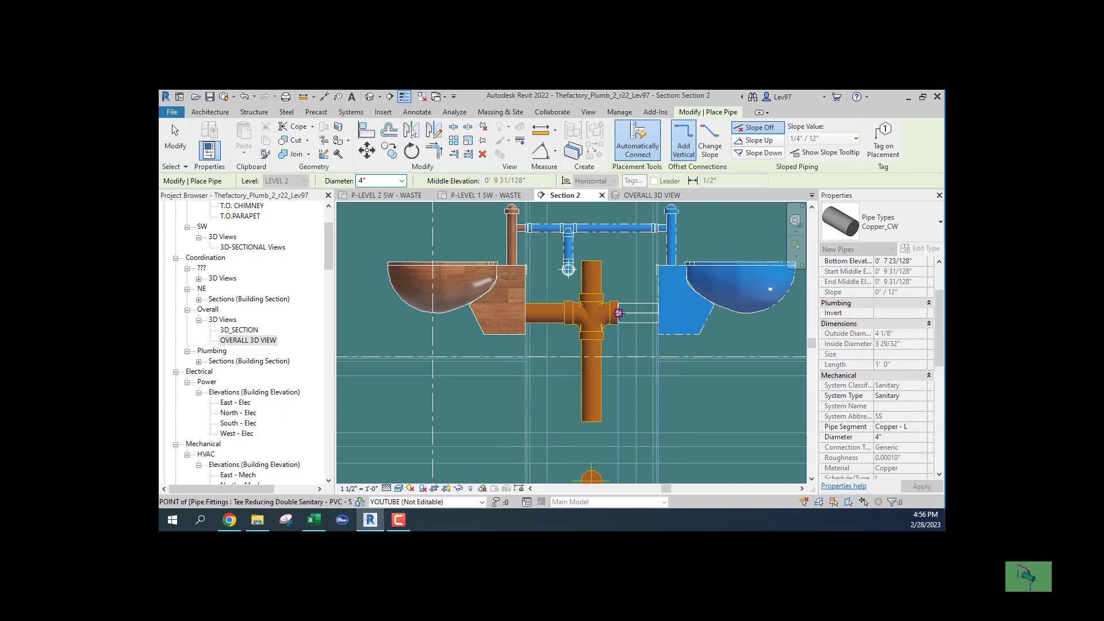
{"action": "left_click", "coordinate": [625, 313]}
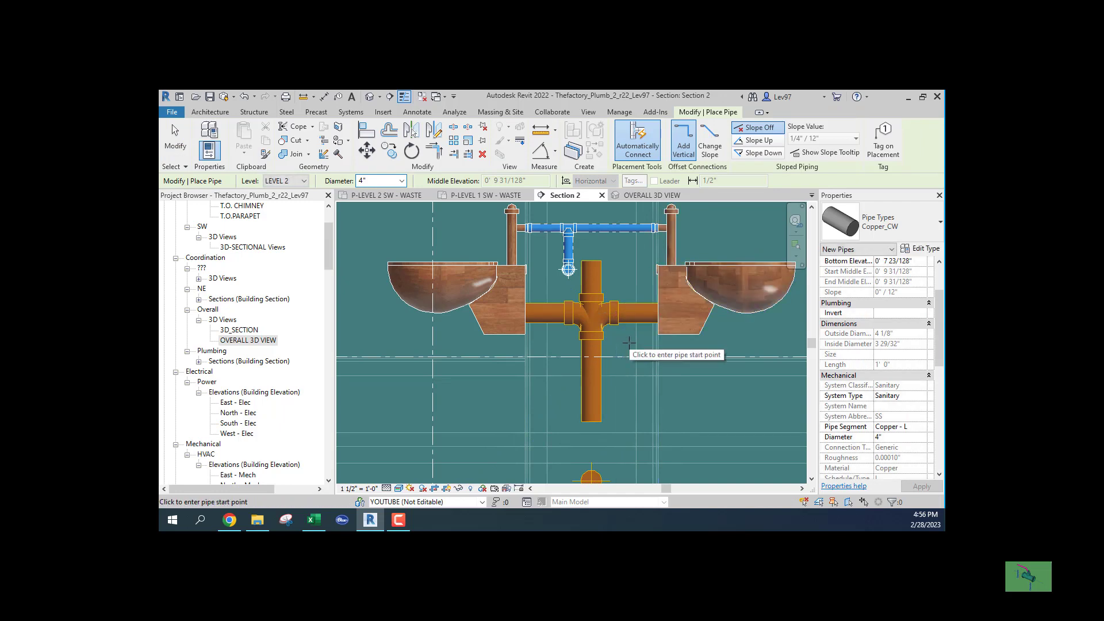
{"action": "key", "text": "Escape"}
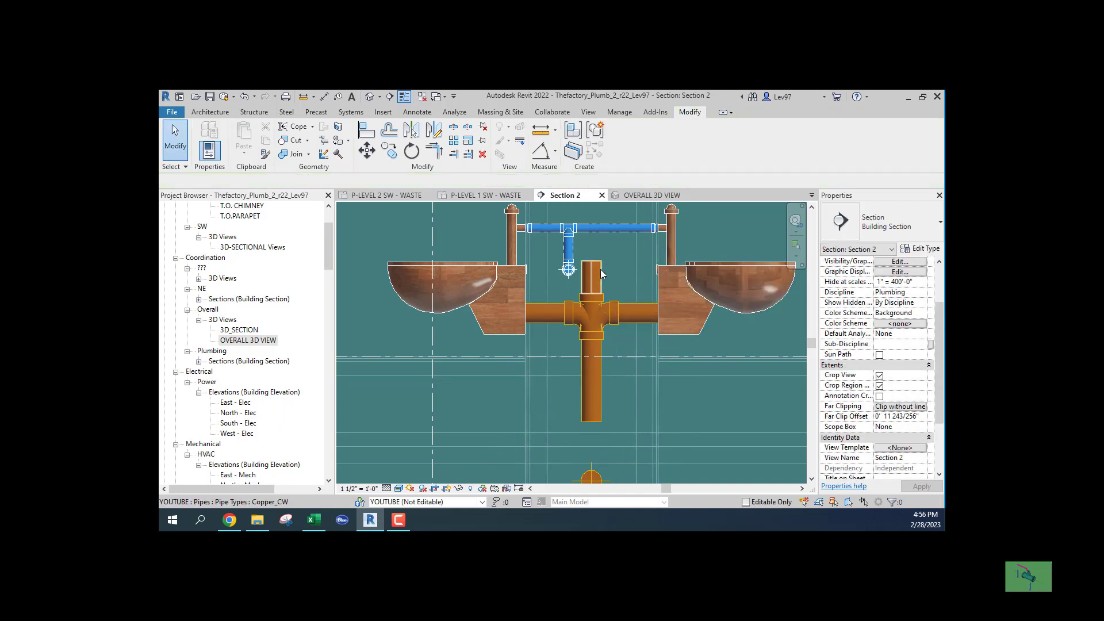
{"action": "left_click", "coordinate": [600, 269]}
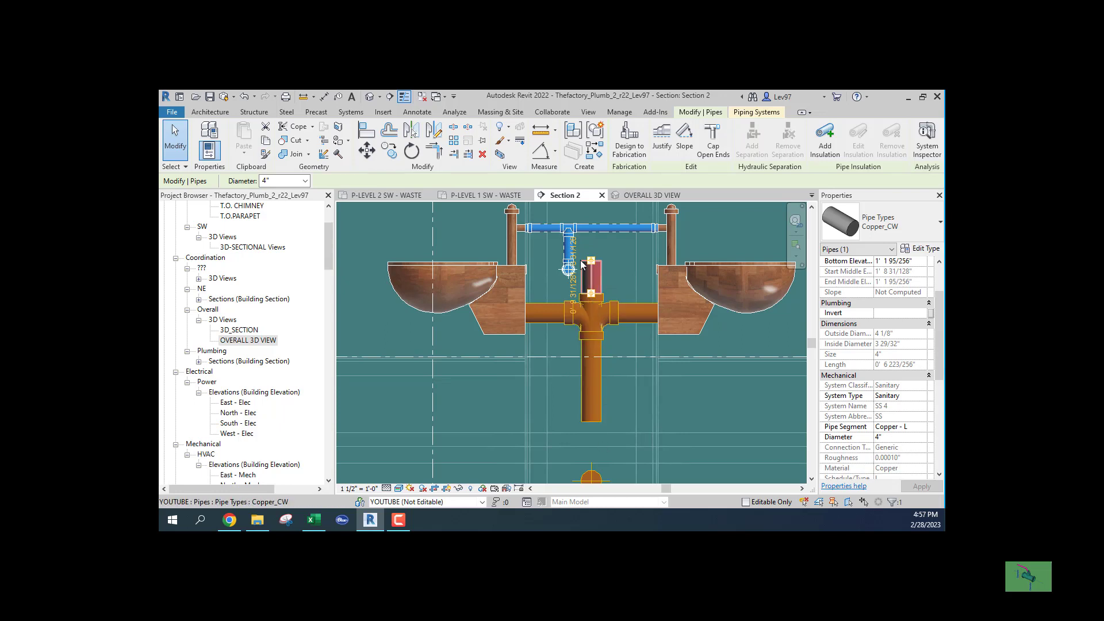
Step: Cap the open top of the short 4" pipe and return to the P-LEVEL 2 SW - WASTE floor plan
{"action": "left_click", "coordinate": [713, 135]}
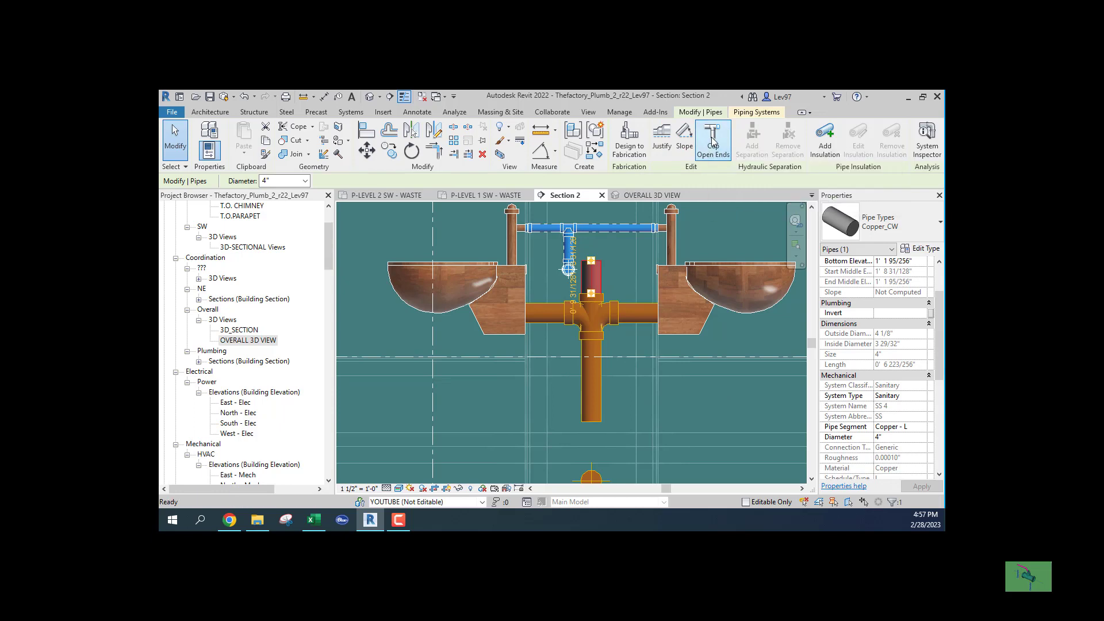
{"action": "left_click", "coordinate": [595, 412]}
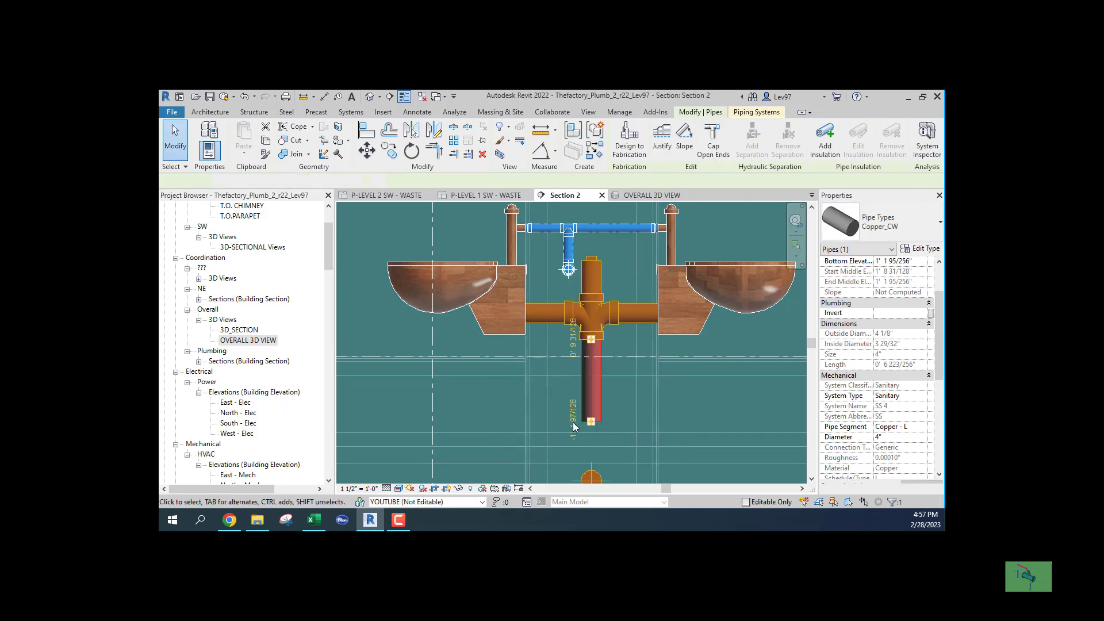
{"action": "scroll", "coordinate": [884, 426], "scroll_direction": "down", "scroll_amount": 2}
{"action": "scroll", "coordinate": [880, 430], "scroll_direction": "down", "scroll_amount": 3}
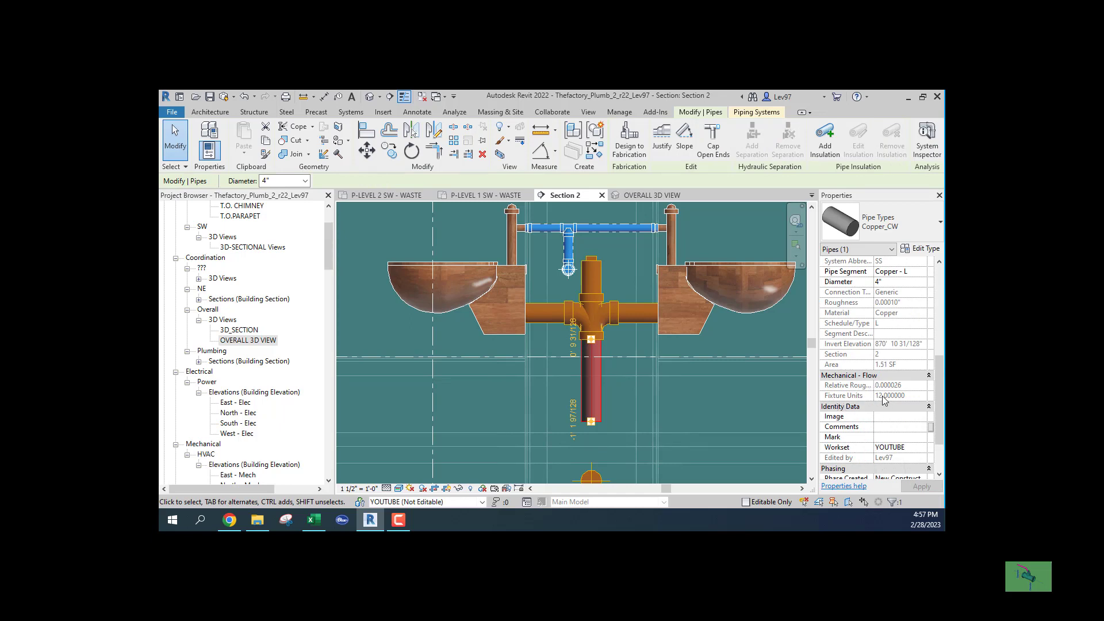
{"action": "scroll", "coordinate": [487, 406], "scroll_direction": "down", "scroll_amount": 2}
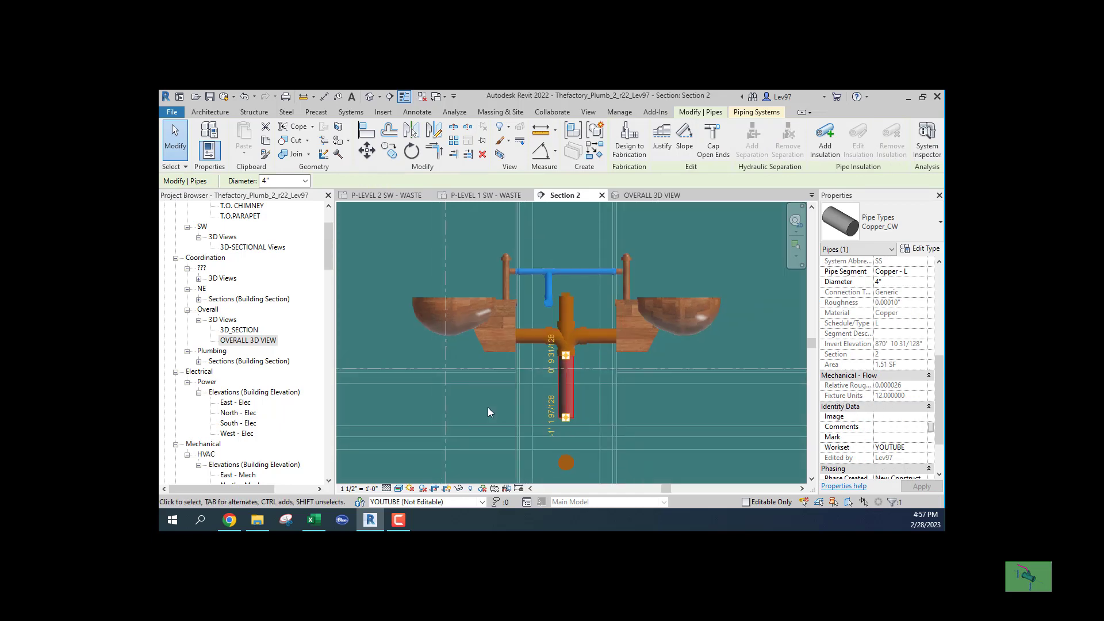
{"action": "scroll", "coordinate": [488, 407], "scroll_direction": "down", "scroll_amount": 1}
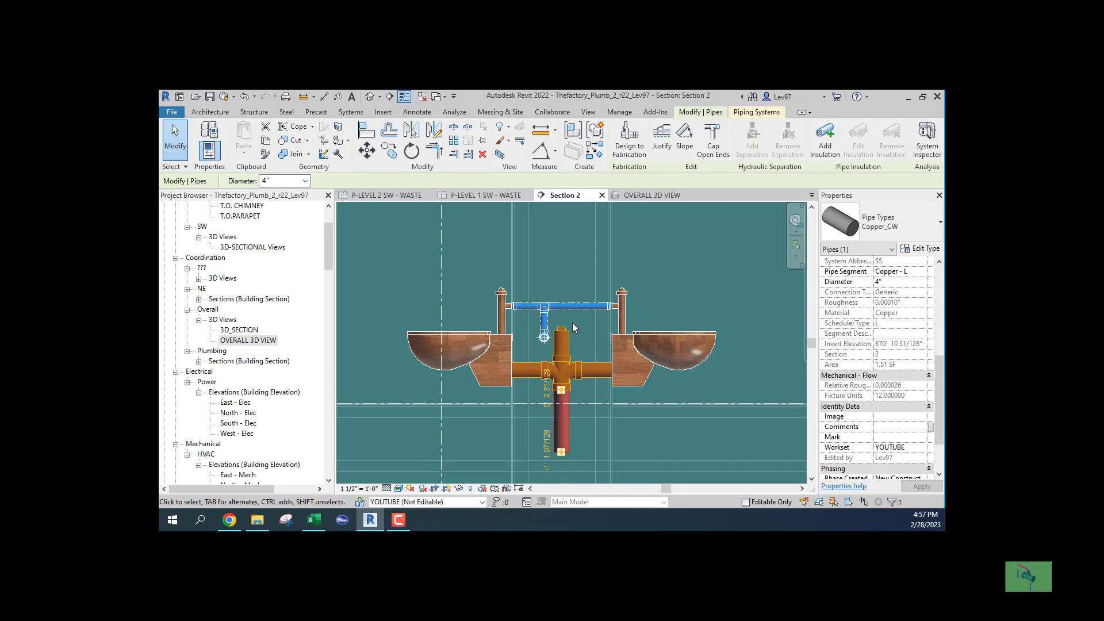
{"action": "scroll", "coordinate": [572, 323], "scroll_direction": "up", "scroll_amount": 1}
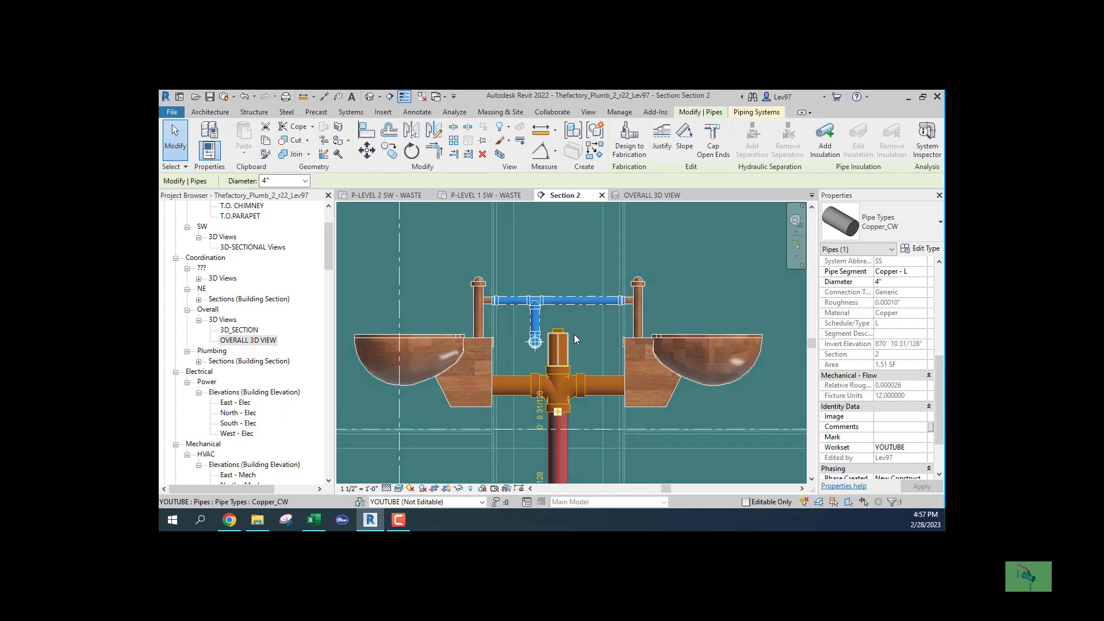
{"action": "mouse_move", "coordinate": [385, 195]}
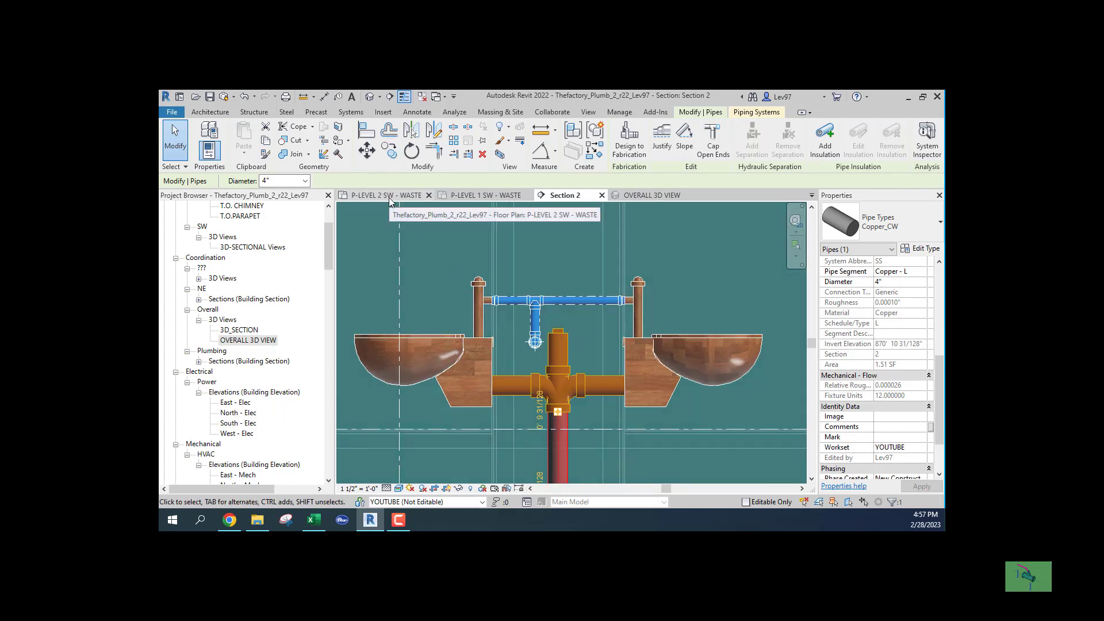
{"action": "left_click", "coordinate": [389, 196]}
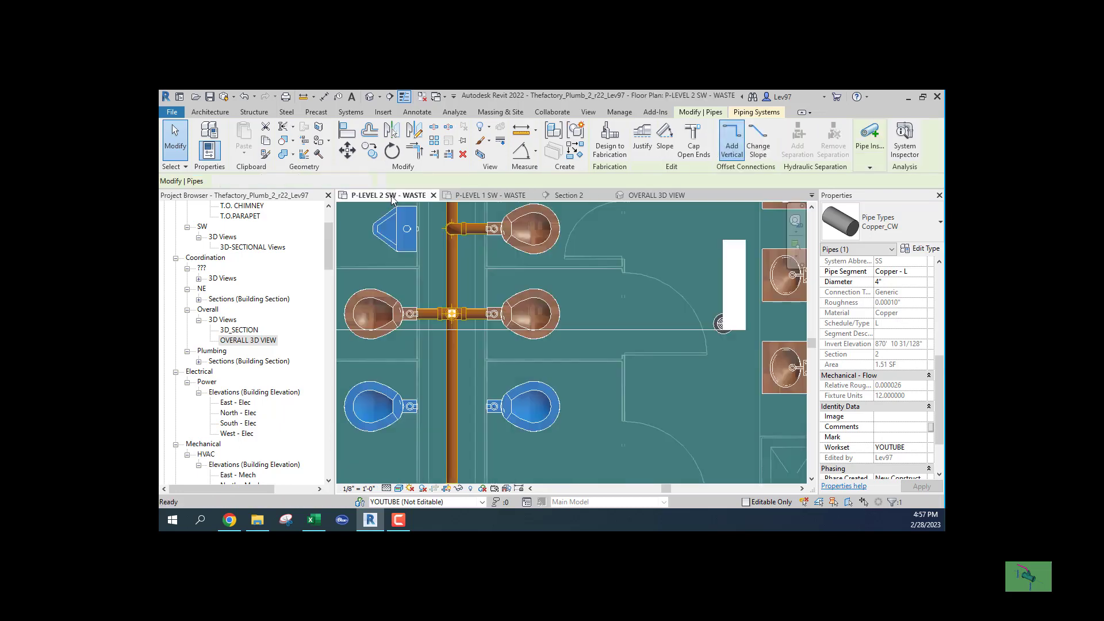
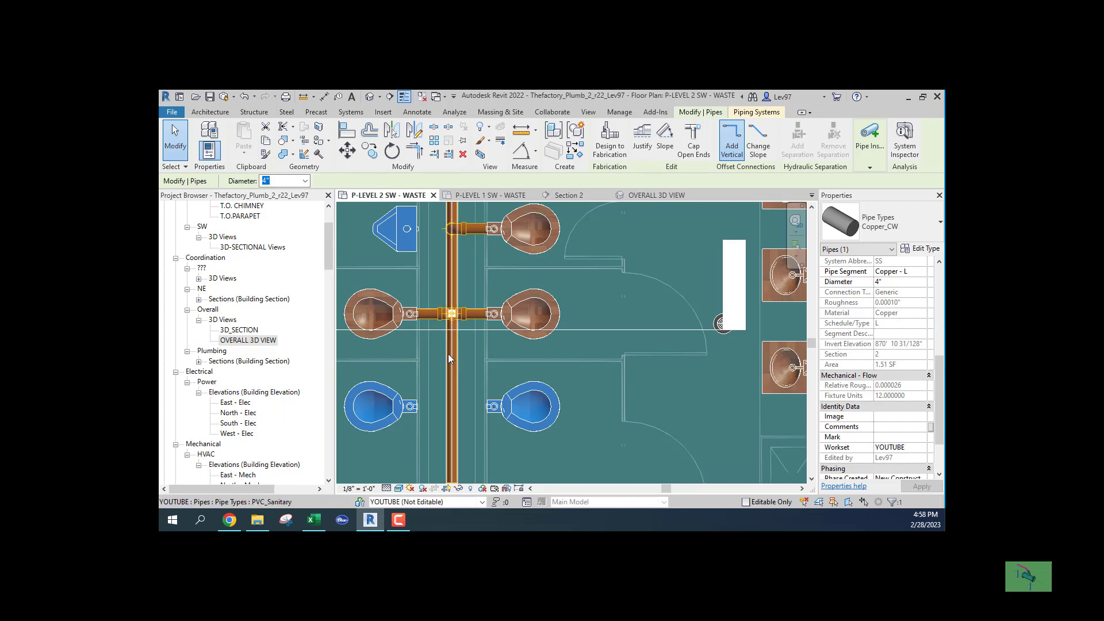
Step: Look over Section 2, then return to the Level 2 waste plan with no pipe selected
{"action": "left_click", "coordinate": [575, 194]}
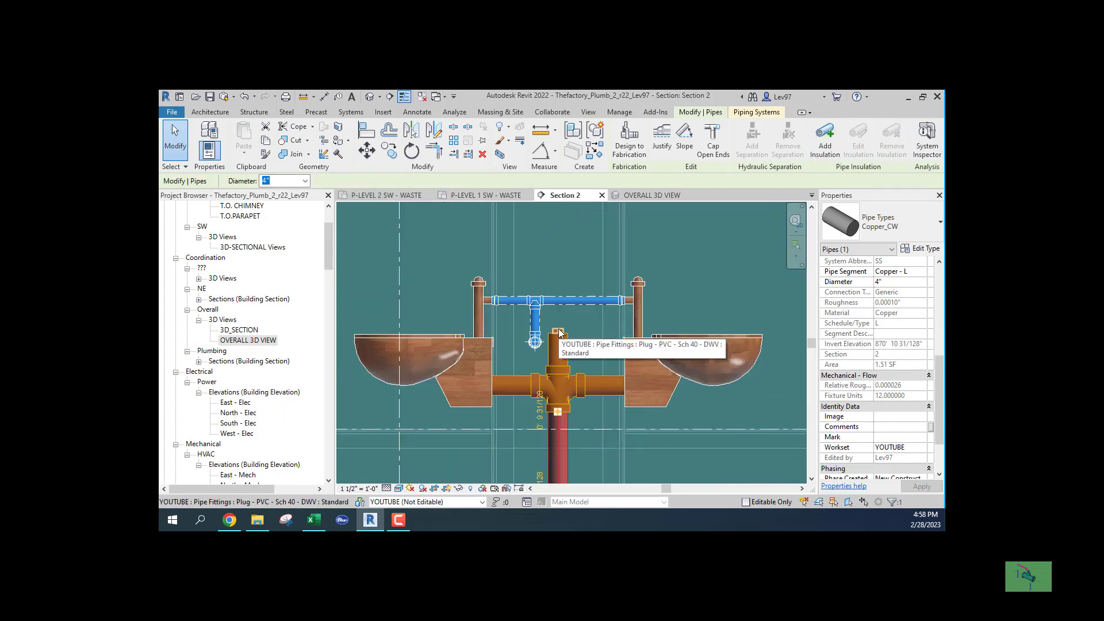
{"action": "scroll", "coordinate": [596, 416], "scroll_direction": "down", "scroll_amount": 1}
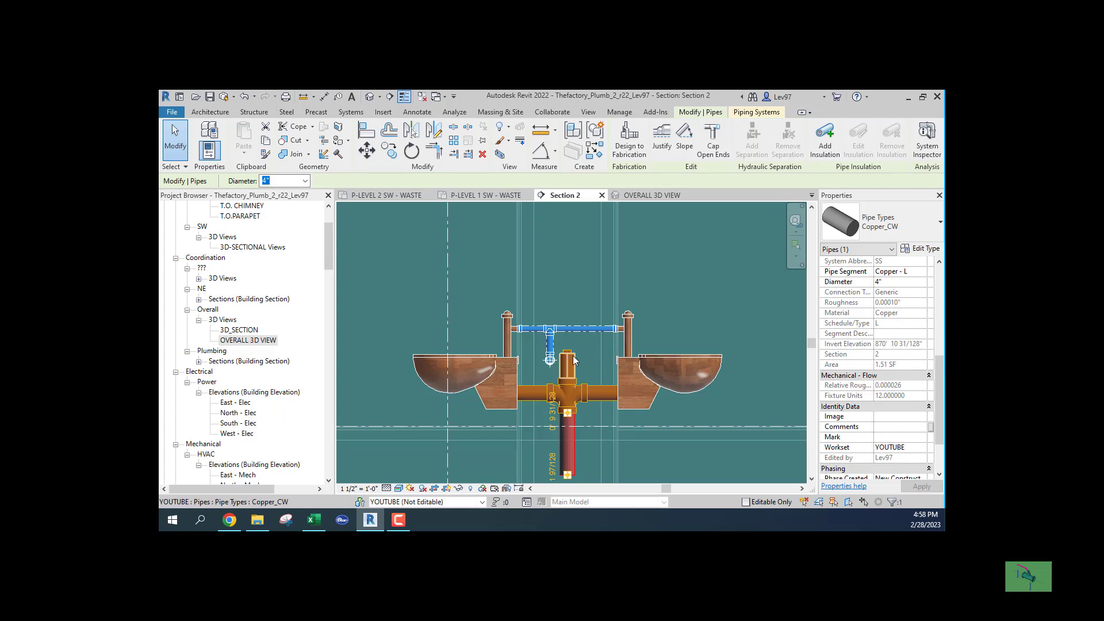
{"action": "left_click", "coordinate": [377, 195]}
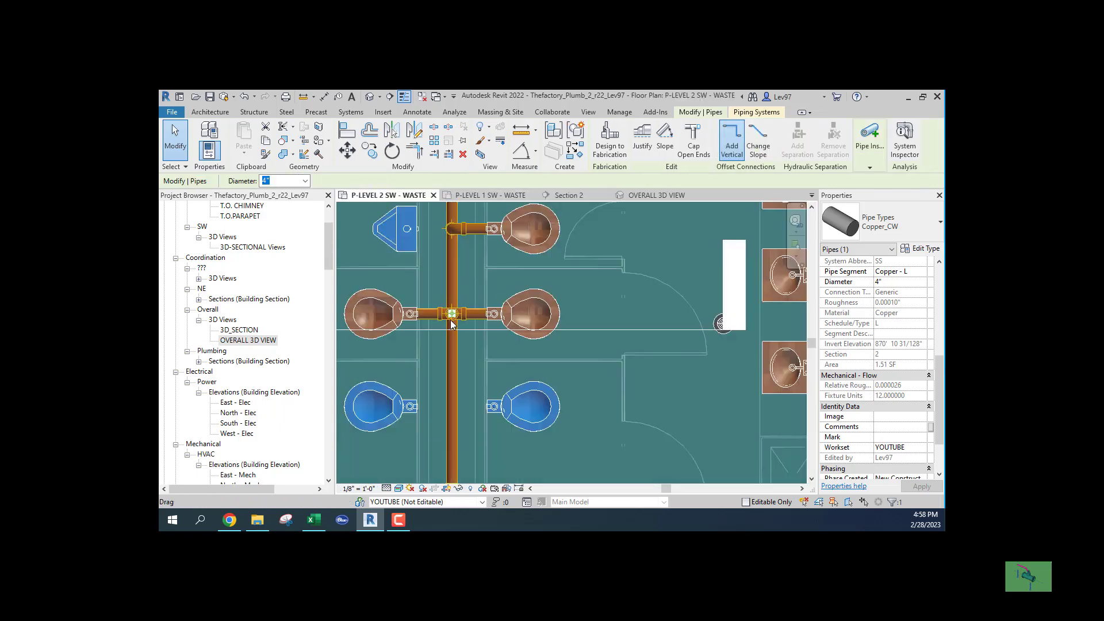
{"action": "scroll", "coordinate": [447, 331], "scroll_direction": "up", "scroll_amount": 2}
{"action": "scroll", "coordinate": [448, 330], "scroll_direction": "up", "scroll_amount": 2}
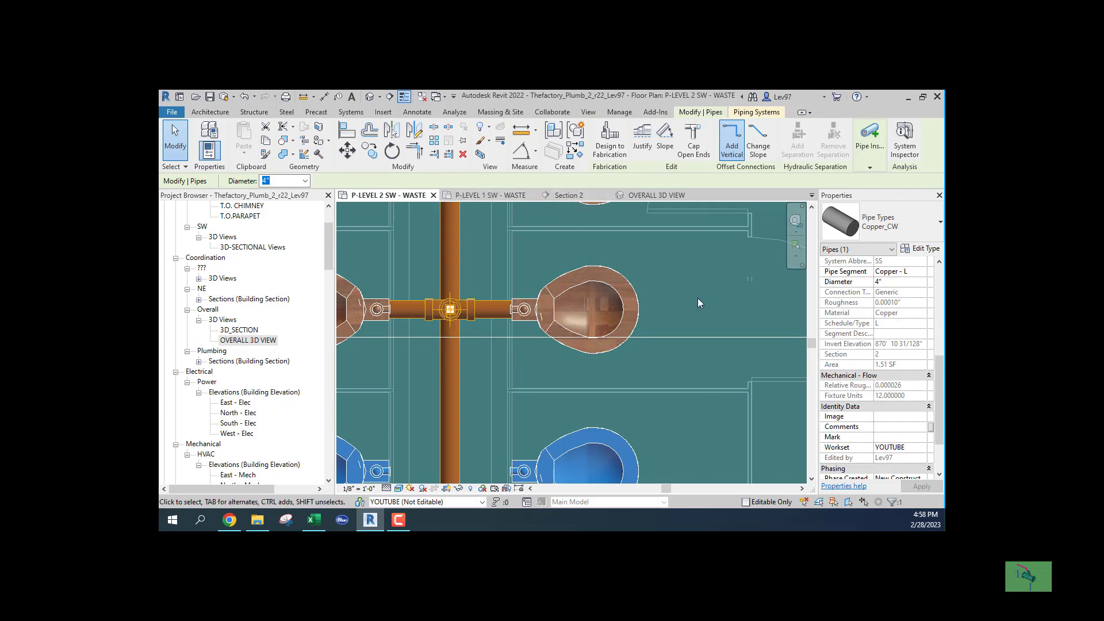
{"action": "left_click", "coordinate": [680, 295]}
{"action": "scroll", "coordinate": [678, 296], "scroll_direction": "down", "scroll_amount": 3}
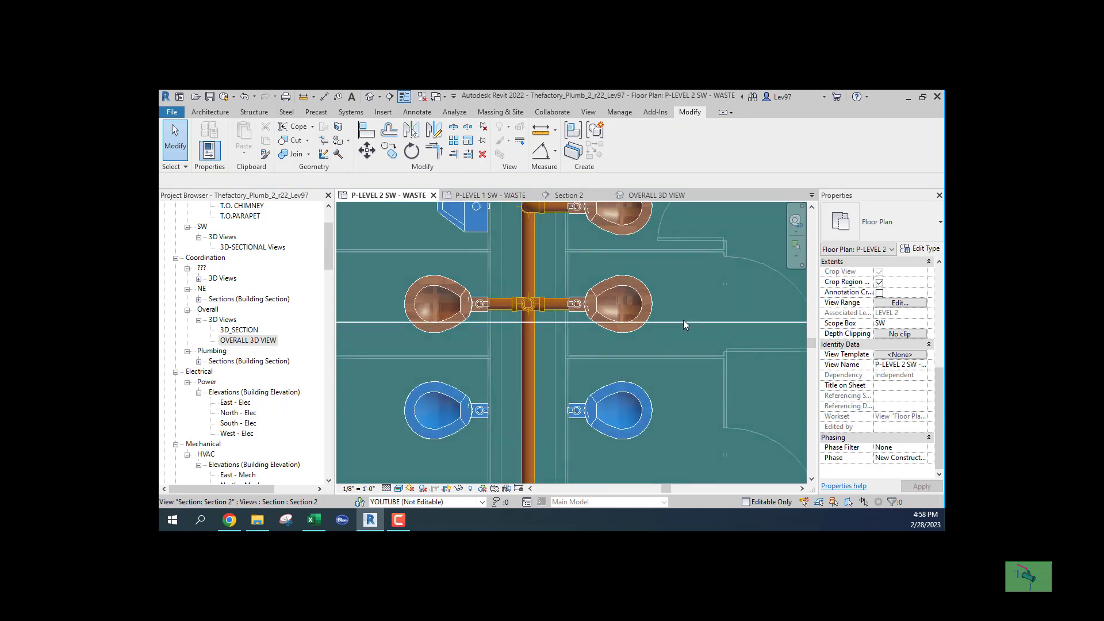
Step: Drag the Section 2 cut line down across the lower water closets, checking the overall 3D view
{"action": "left_click", "coordinate": [686, 322]}
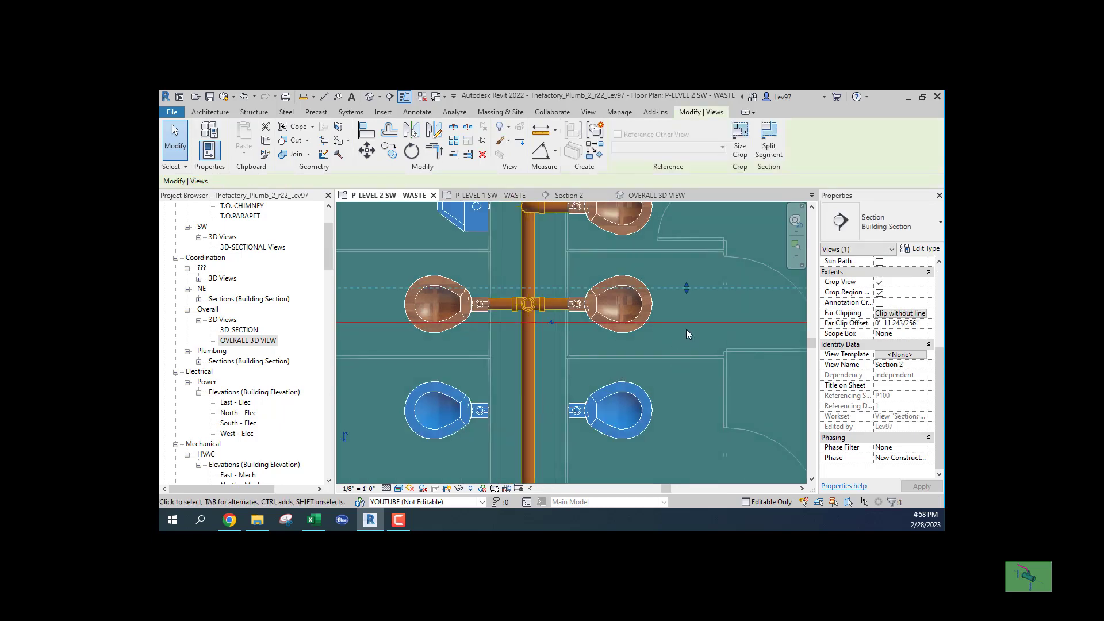
{"action": "left_click_drag", "start_coordinate": [687, 323], "coordinate": [639, 427]}
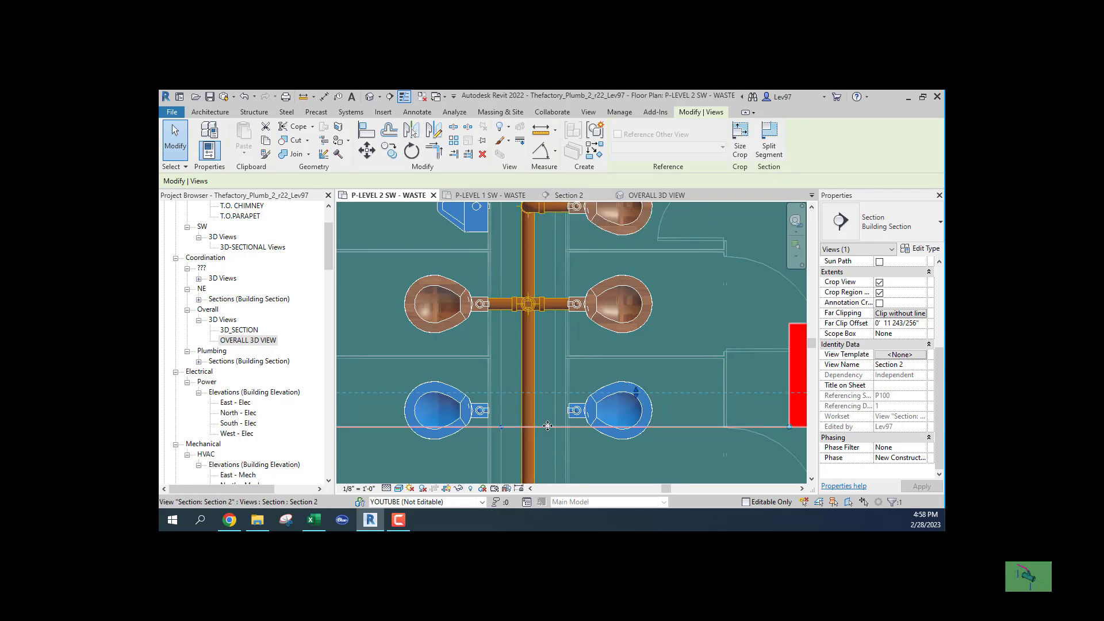
{"action": "left_click", "coordinate": [659, 195]}
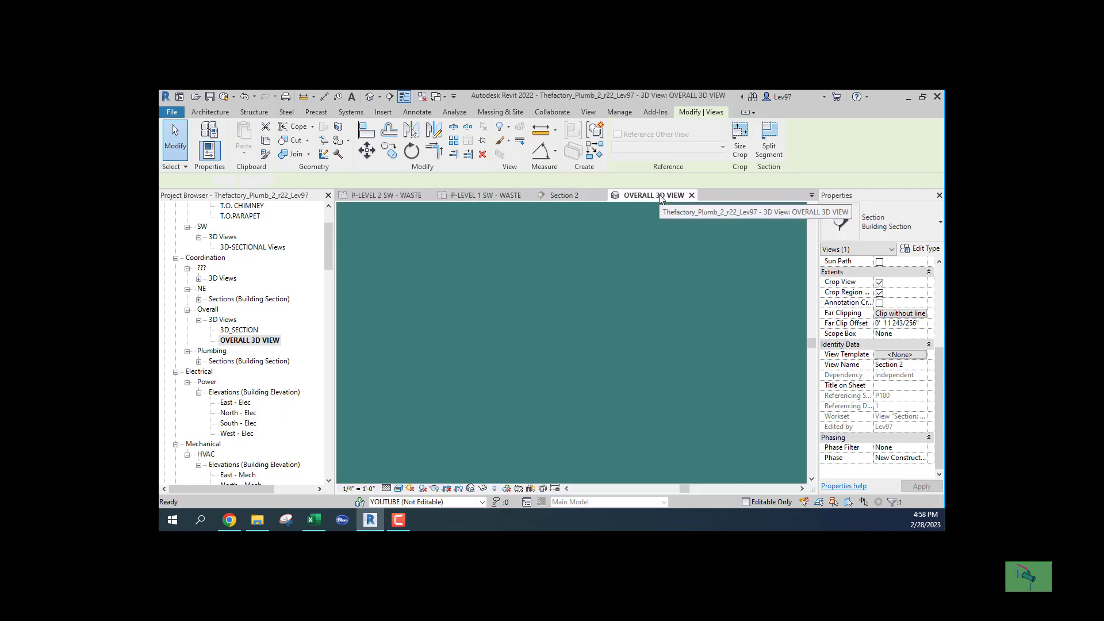
{"action": "scroll", "coordinate": [479, 452], "scroll_direction": "up", "scroll_amount": 2}
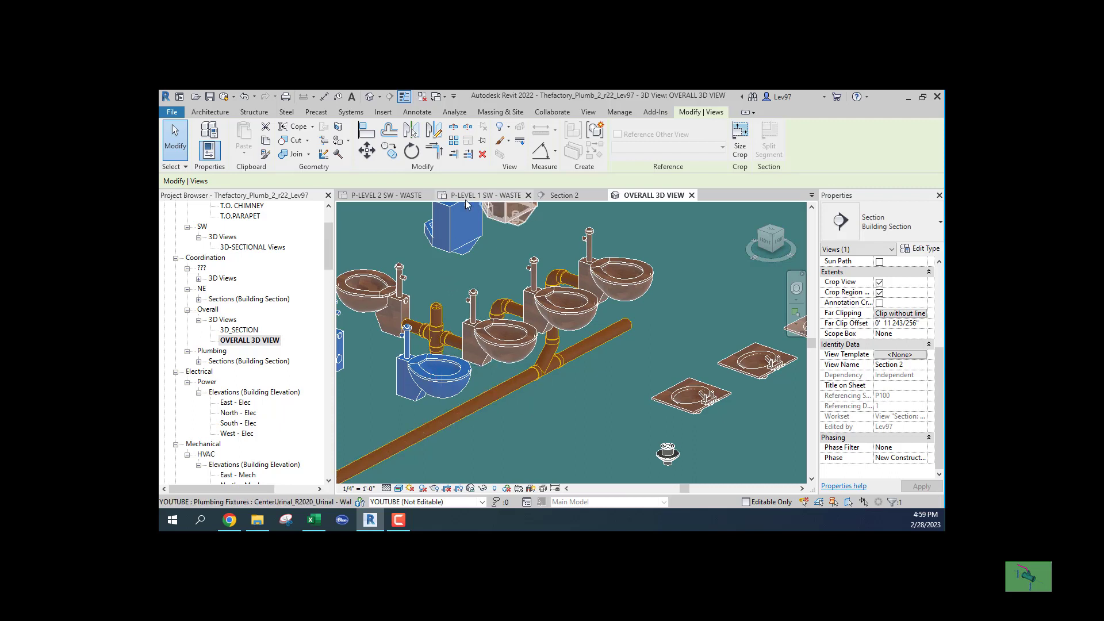
{"action": "left_click", "coordinate": [390, 197]}
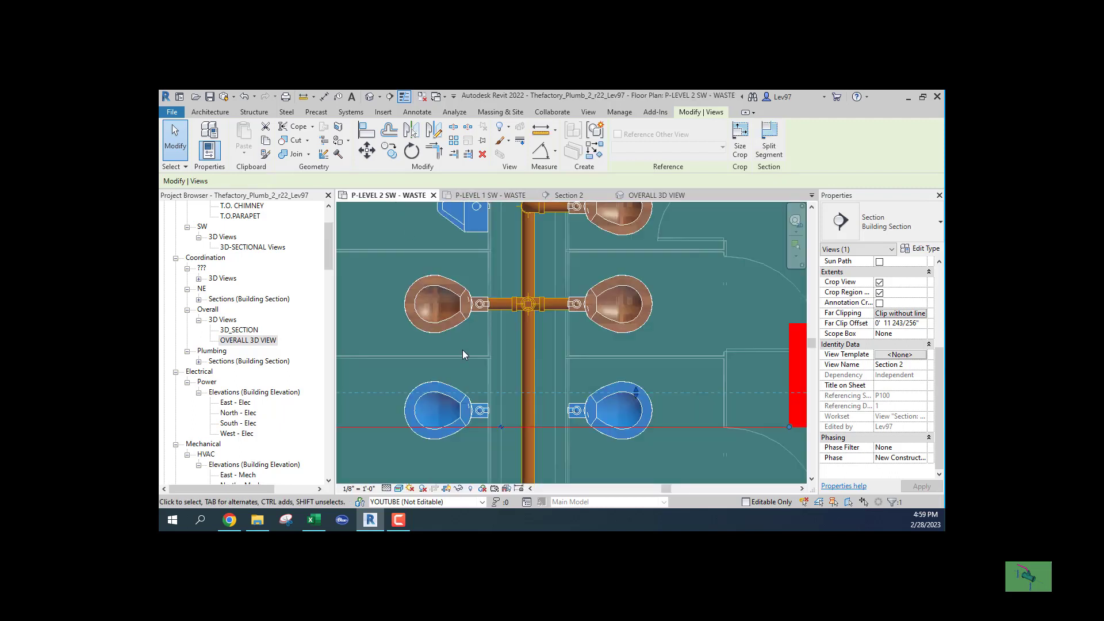
{"action": "left_click", "coordinate": [569, 197]}
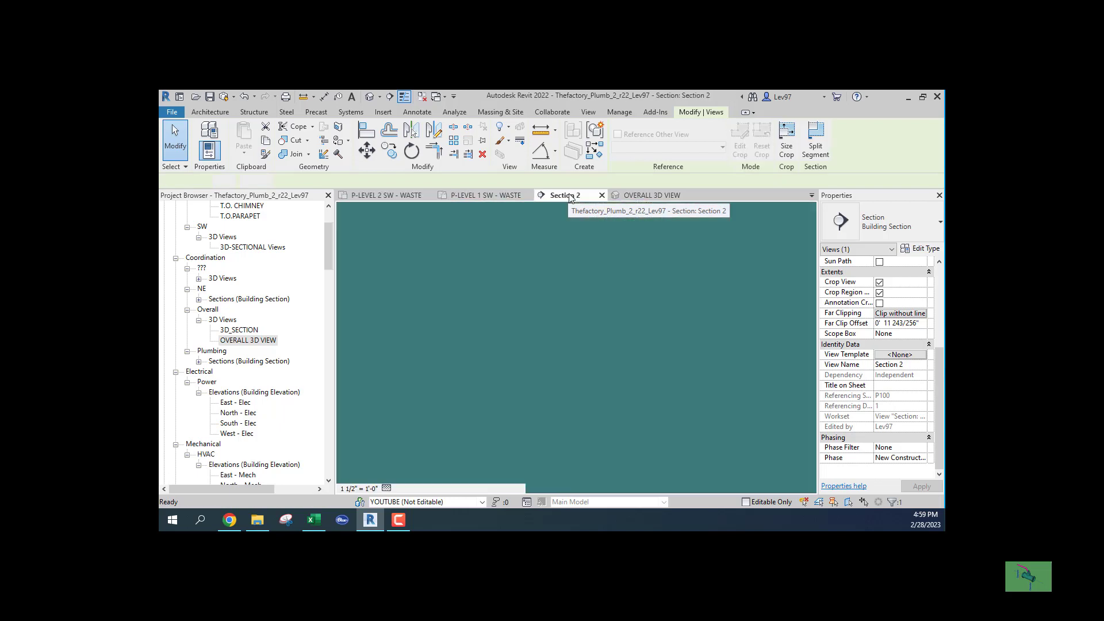
{"action": "mouse_move", "coordinate": [461, 259]}
{"action": "middle_mouse_down"}
{"action": "mouse_move", "coordinate": [484, 229]}
{"action": "mouse_move", "coordinate": [447, 164]}
{"action": "middle_mouse_up"}
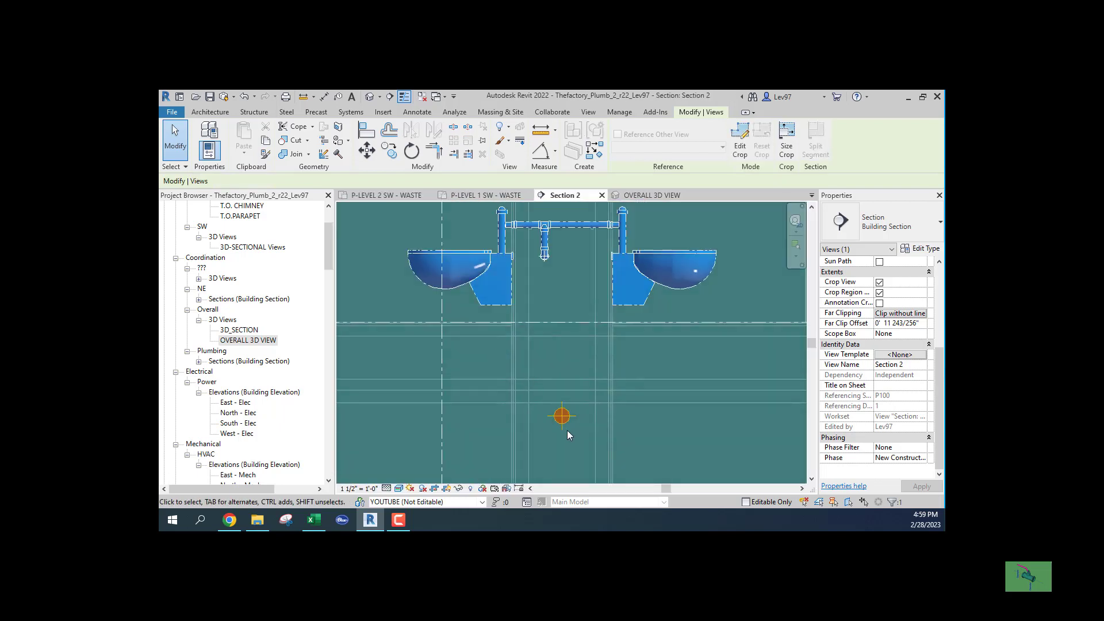
{"action": "left_click", "coordinate": [475, 308]}
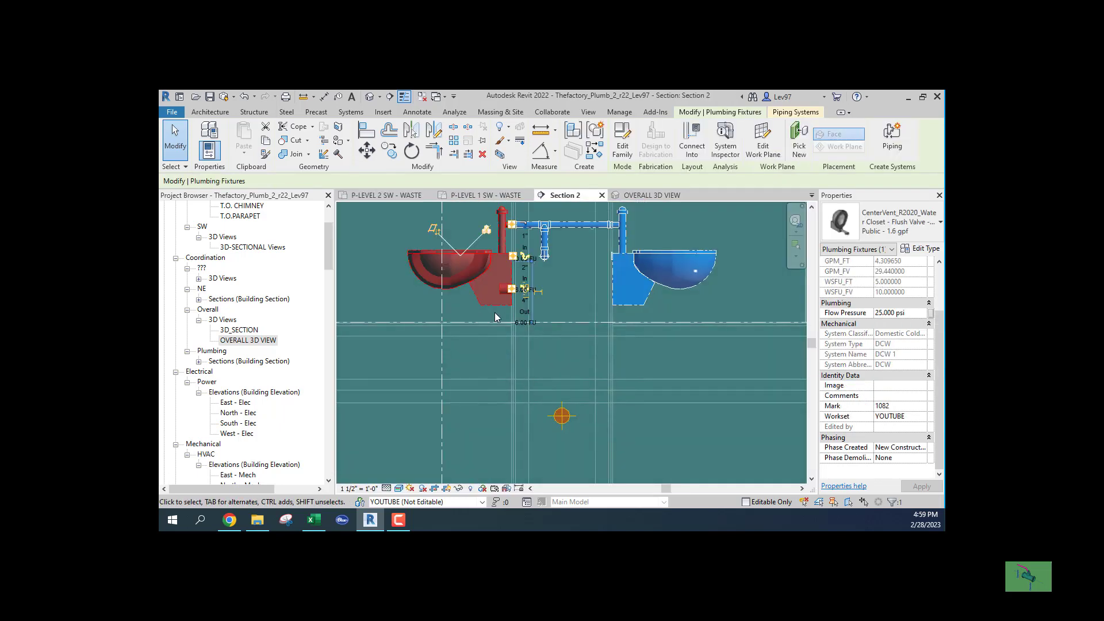
{"action": "key", "text": "Escape"}
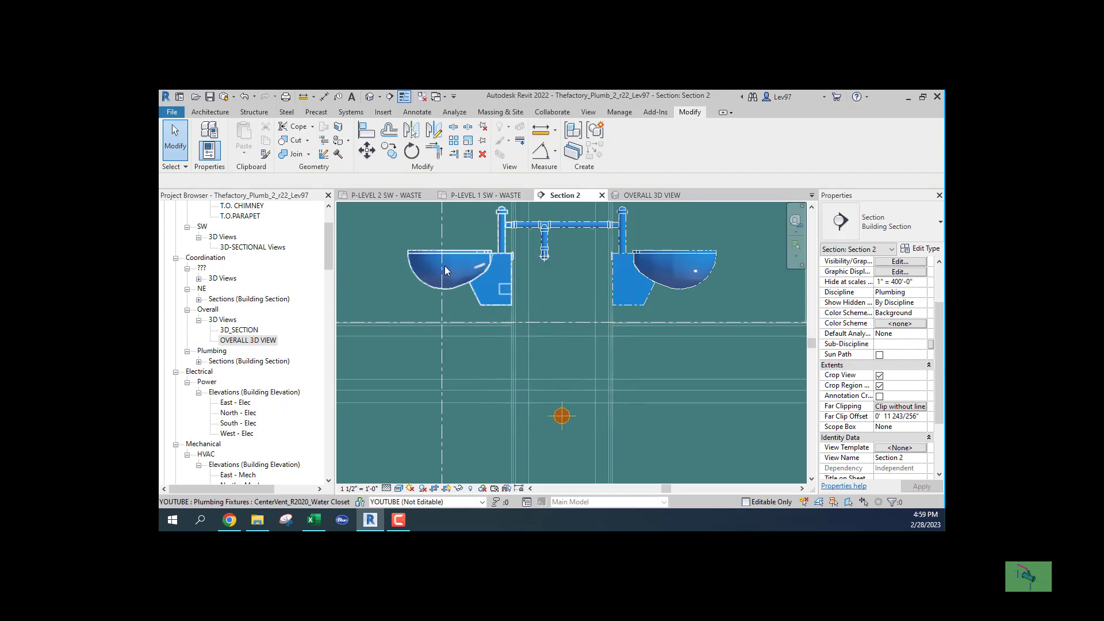
{"action": "left_click", "coordinate": [451, 271]}
{"action": "scroll", "coordinate": [523, 296], "scroll_direction": "up", "scroll_amount": 2}
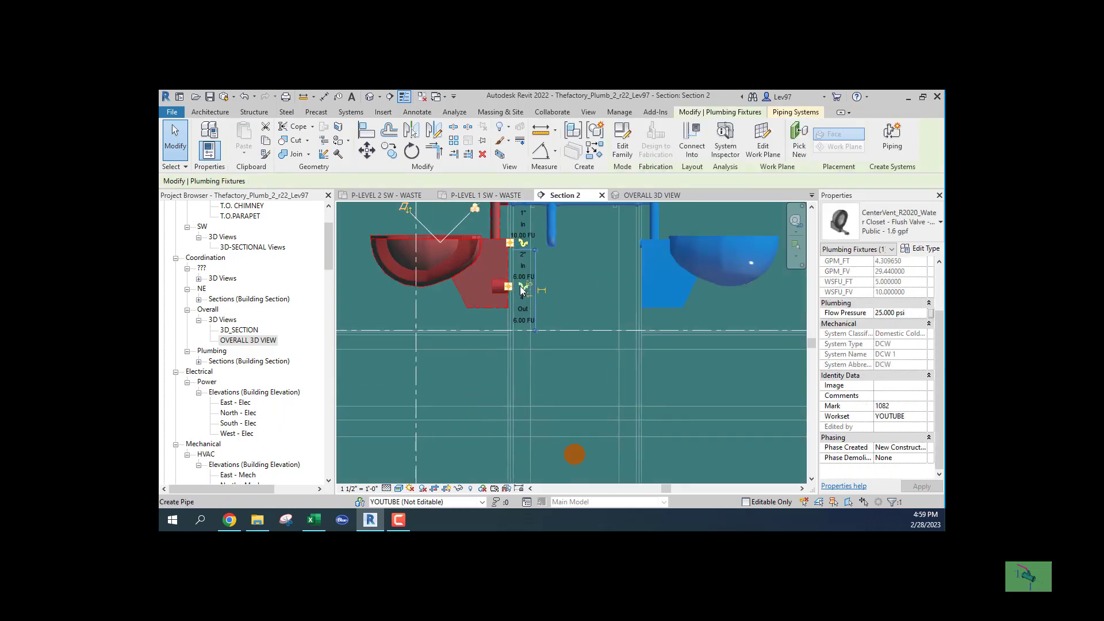
{"action": "scroll", "coordinate": [525, 297], "scroll_direction": "up", "scroll_amount": 2}
{"action": "left_click", "coordinate": [523, 287]}
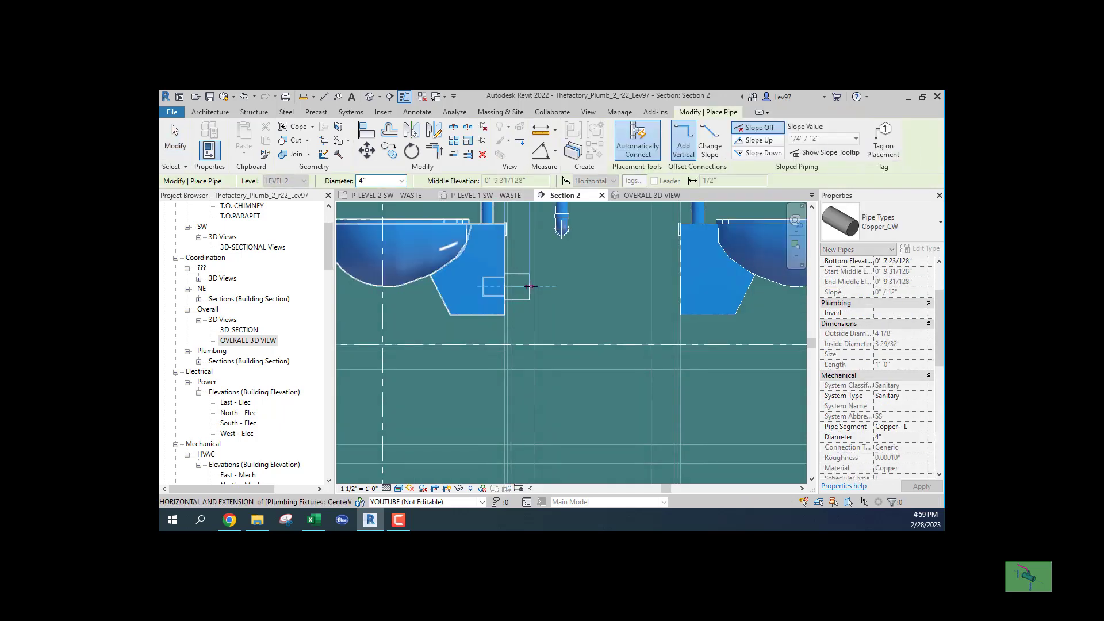
{"action": "scroll", "coordinate": [567, 283], "scroll_direction": "down", "scroll_amount": 2}
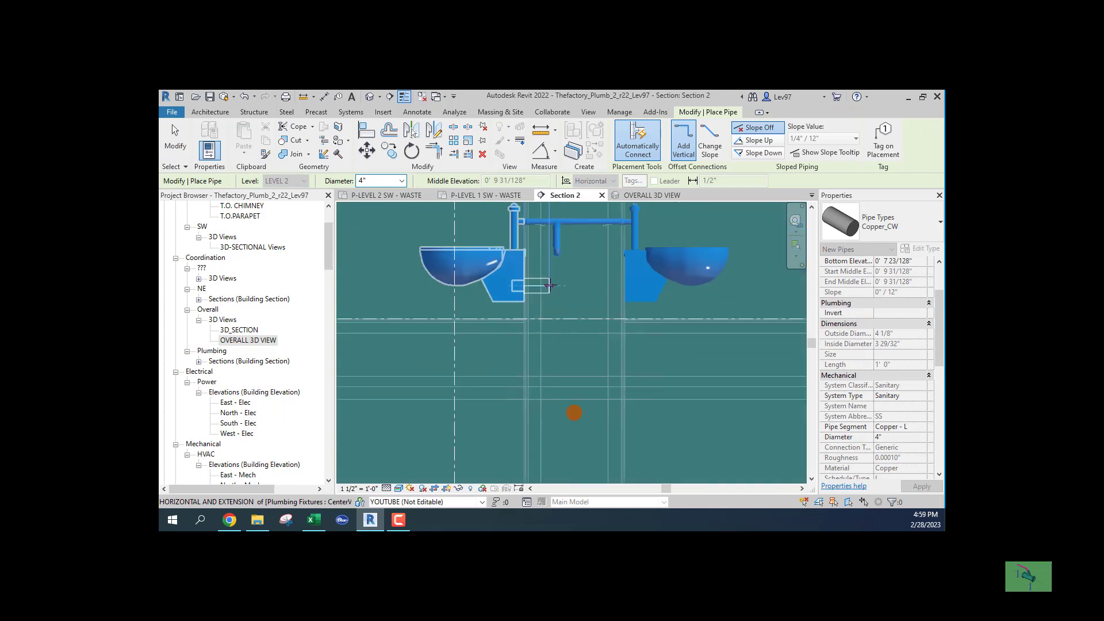
{"action": "scroll", "coordinate": [565, 280], "scroll_direction": "down", "scroll_amount": 1}
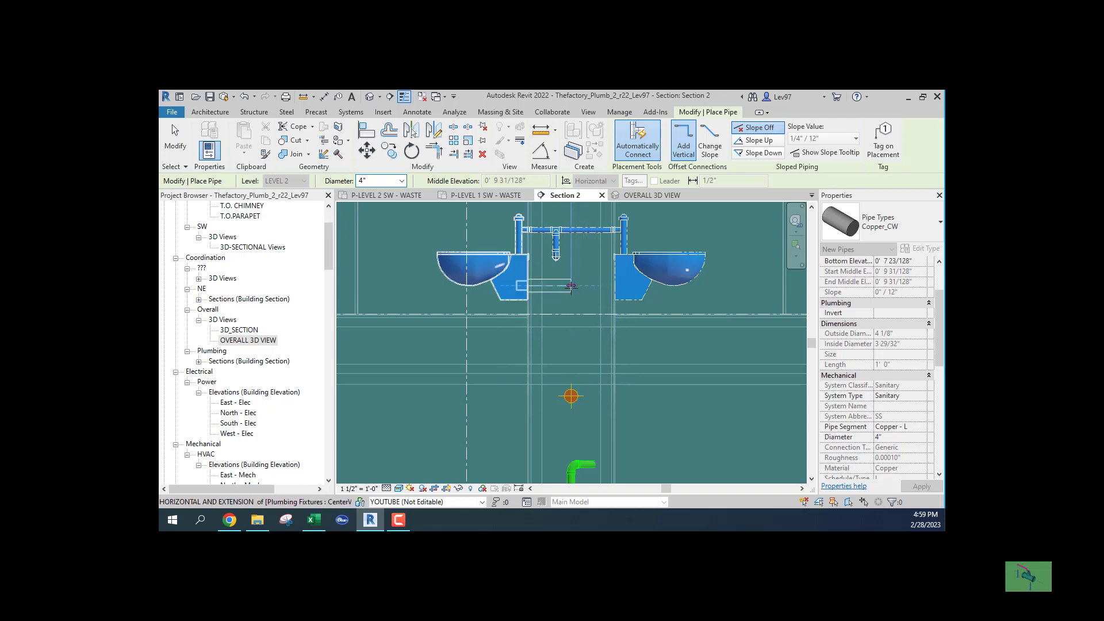
{"action": "key", "text": "Escape"}
{"action": "key", "text": "Escape"}
{"action": "scroll", "coordinate": [556, 296], "scroll_direction": "up", "scroll_amount": 3}
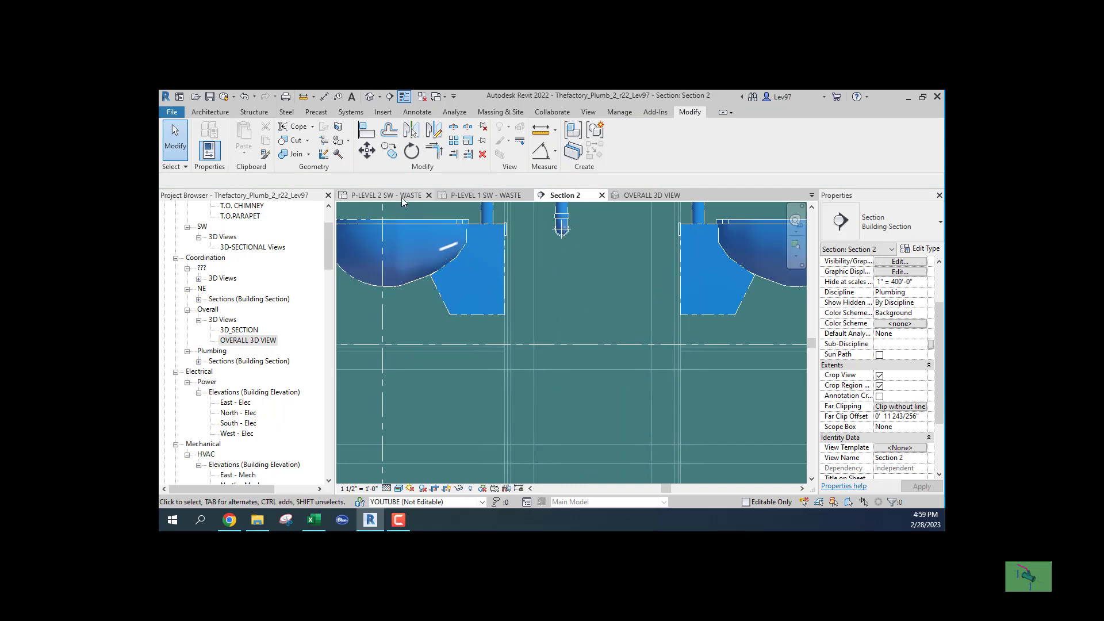
Step: Split the vertical waste pipe beside the lower water closets and delete the new coupling
{"action": "left_click", "coordinate": [399, 195]}
{"action": "middle_click_drag", "start_coordinate": [504, 359], "coordinate": [471, 344]}
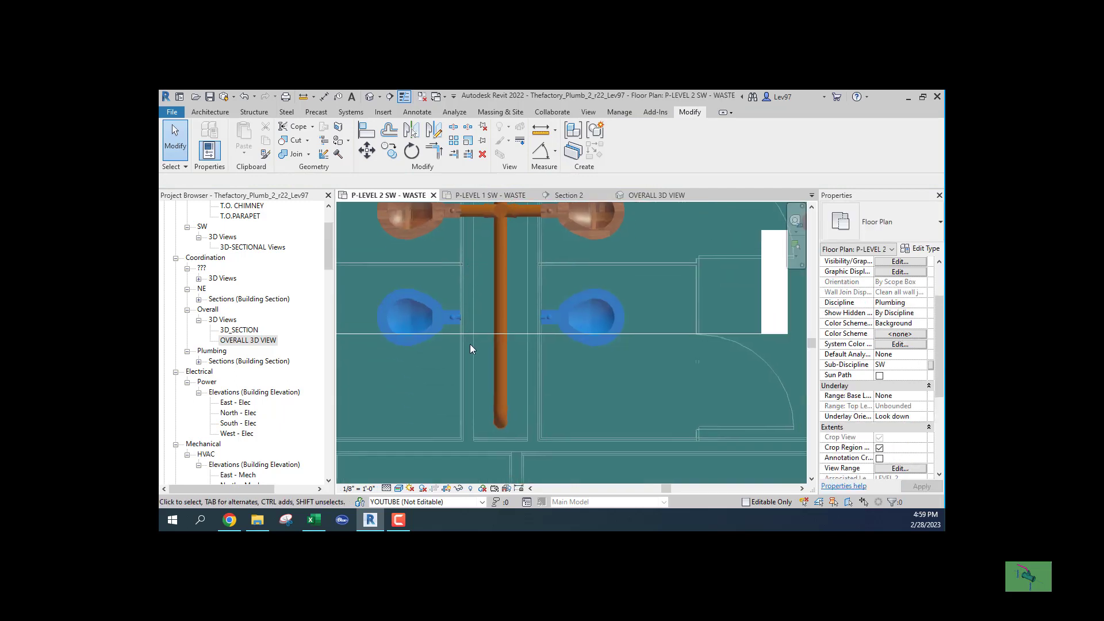
{"action": "left_click", "coordinate": [452, 129]}
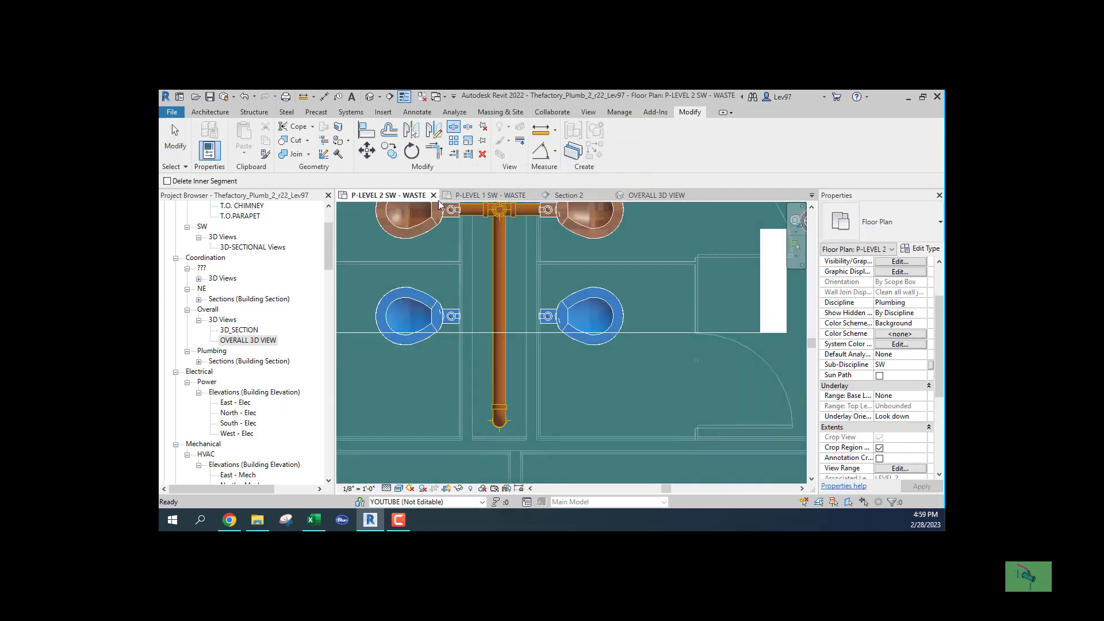
{"action": "left_click", "coordinate": [499, 357]}
{"action": "key", "text": "Escape"}
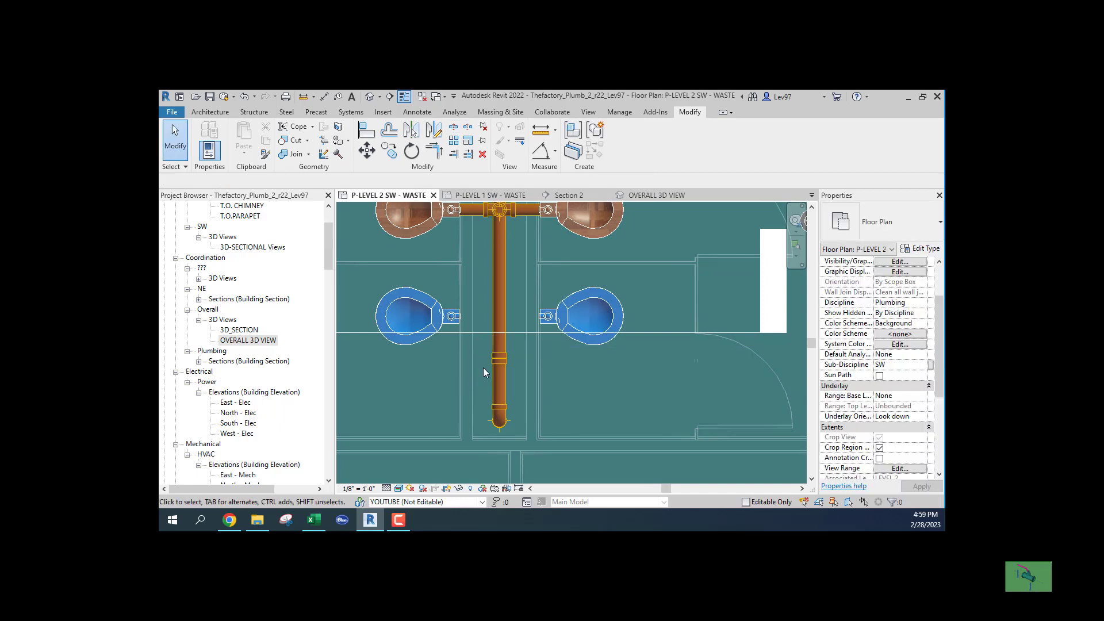
{"action": "left_click", "coordinate": [496, 353]}
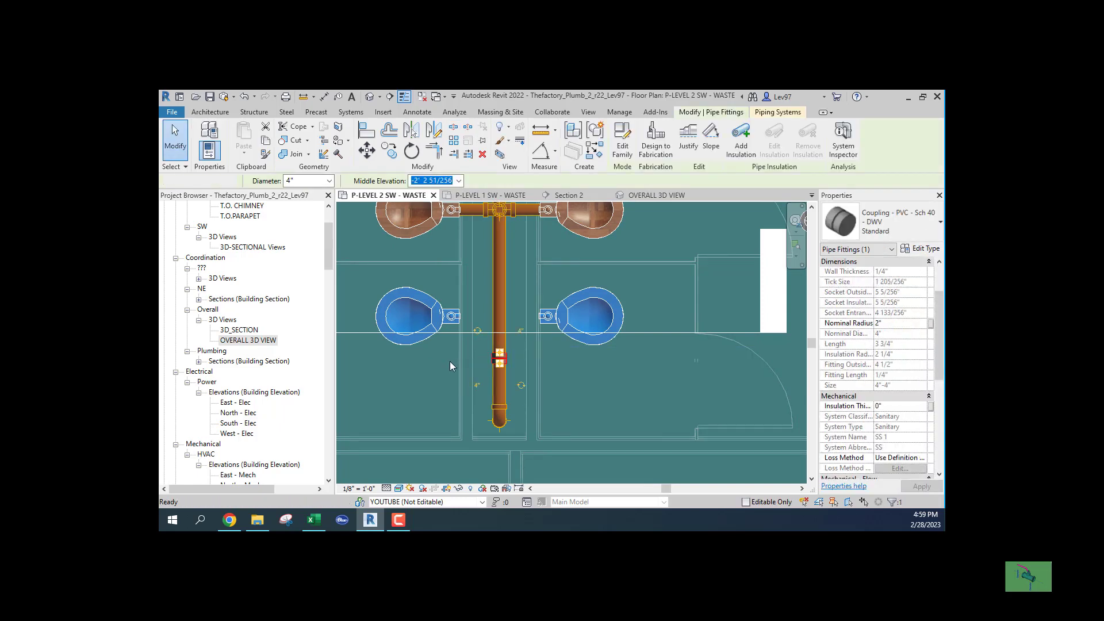
{"action": "key", "text": "Delete"}
Step: In Section 2, start a pipe from the left water closet's outlet, then cancel it
{"action": "left_click", "coordinate": [563, 200]}
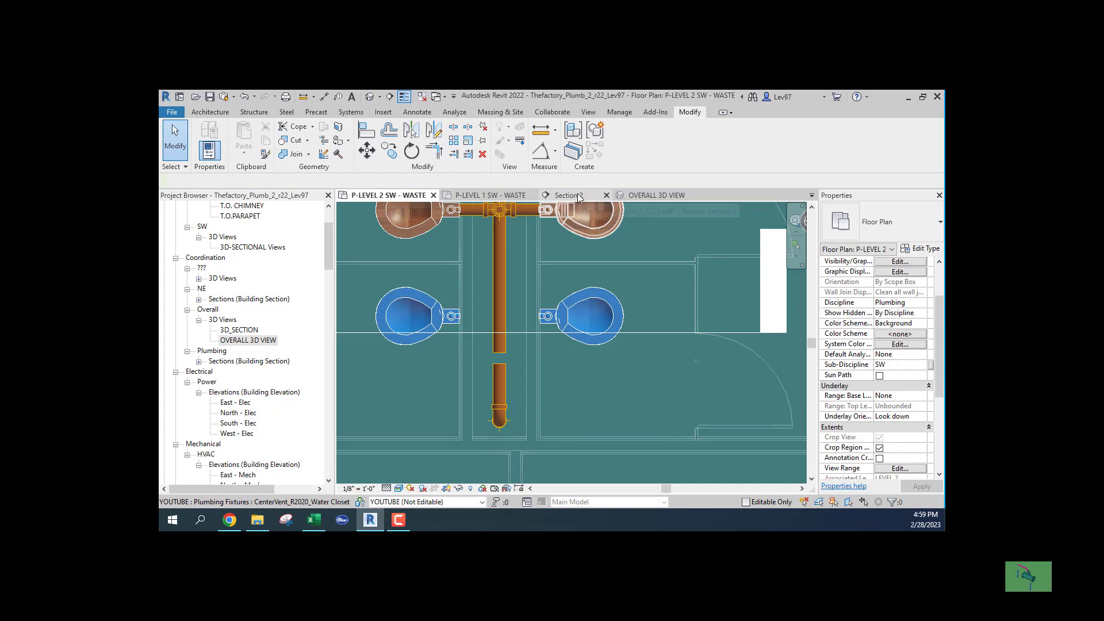
{"action": "left_click", "coordinate": [440, 314]}
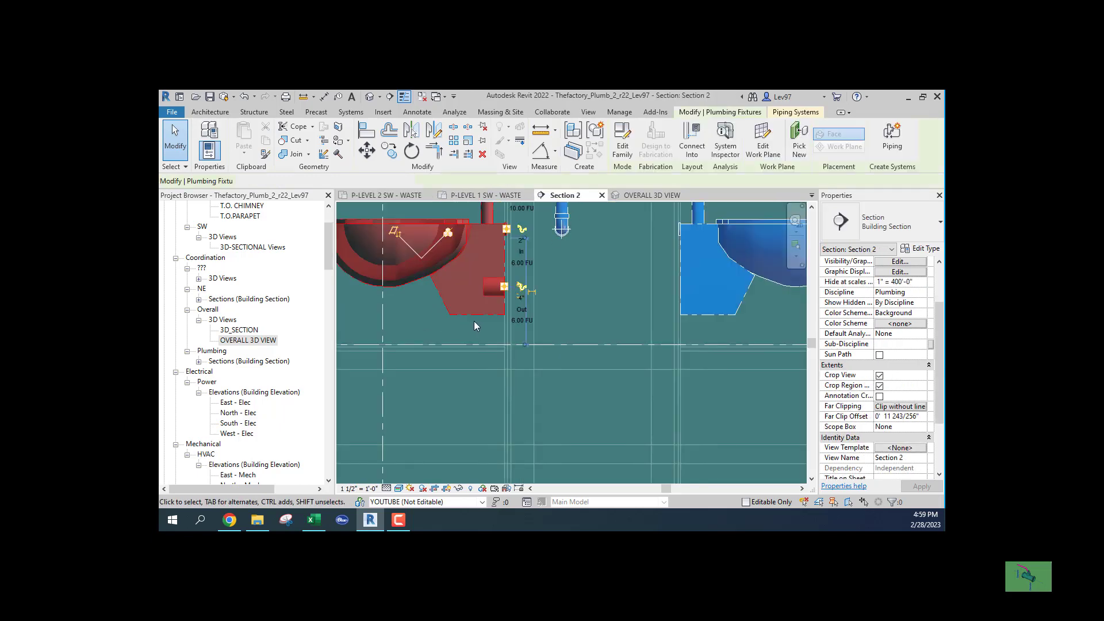
{"action": "left_click", "coordinate": [521, 289]}
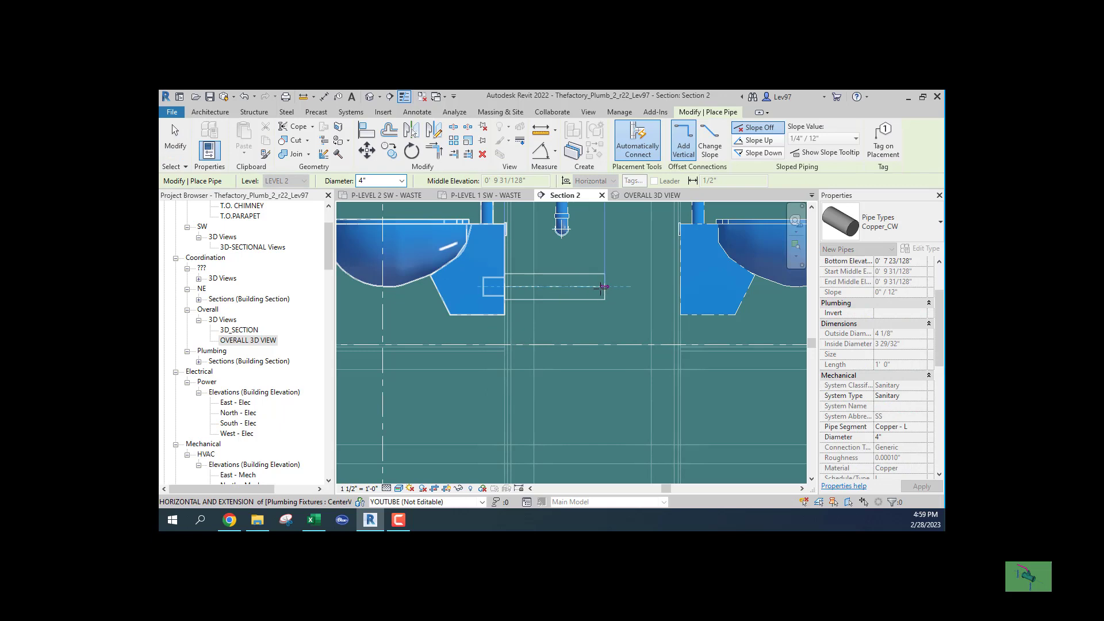
{"action": "scroll", "coordinate": [602, 288], "scroll_direction": "down", "scroll_amount": 3}
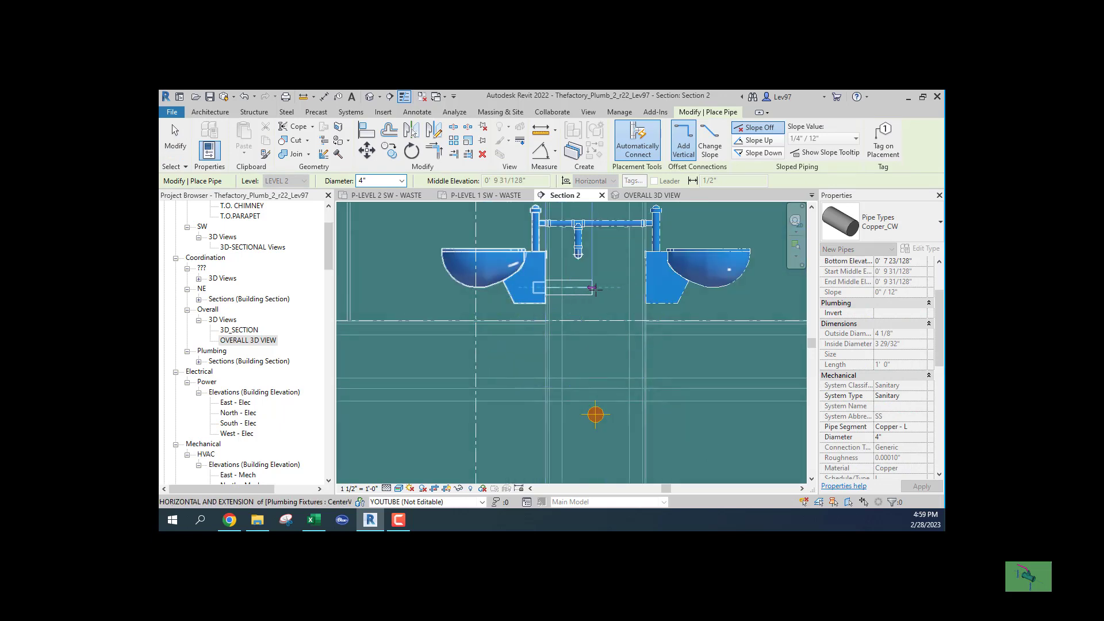
{"action": "key", "text": "Escape"}
{"action": "key", "text": "Escape"}
{"action": "scroll", "coordinate": [552, 296], "scroll_direction": "up", "scroll_amount": 3}
{"action": "scroll", "coordinate": [494, 277], "scroll_direction": "down", "scroll_amount": 3}
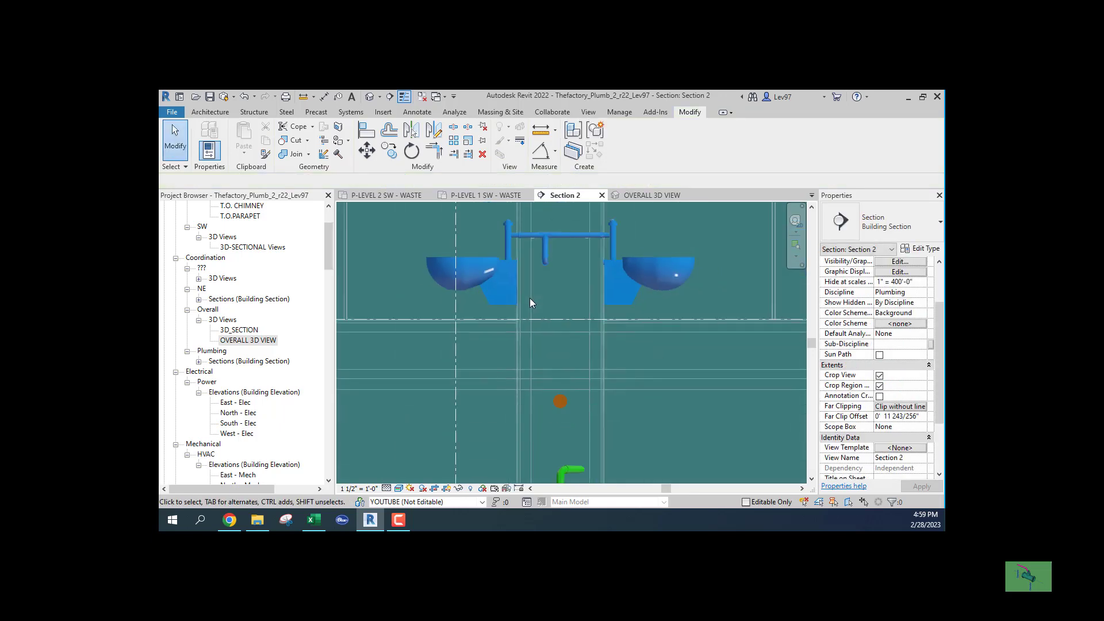
Step: Draw a 4" waste pipe from the left water closet across and down through an elbow
{"action": "left_click", "coordinate": [475, 303]}
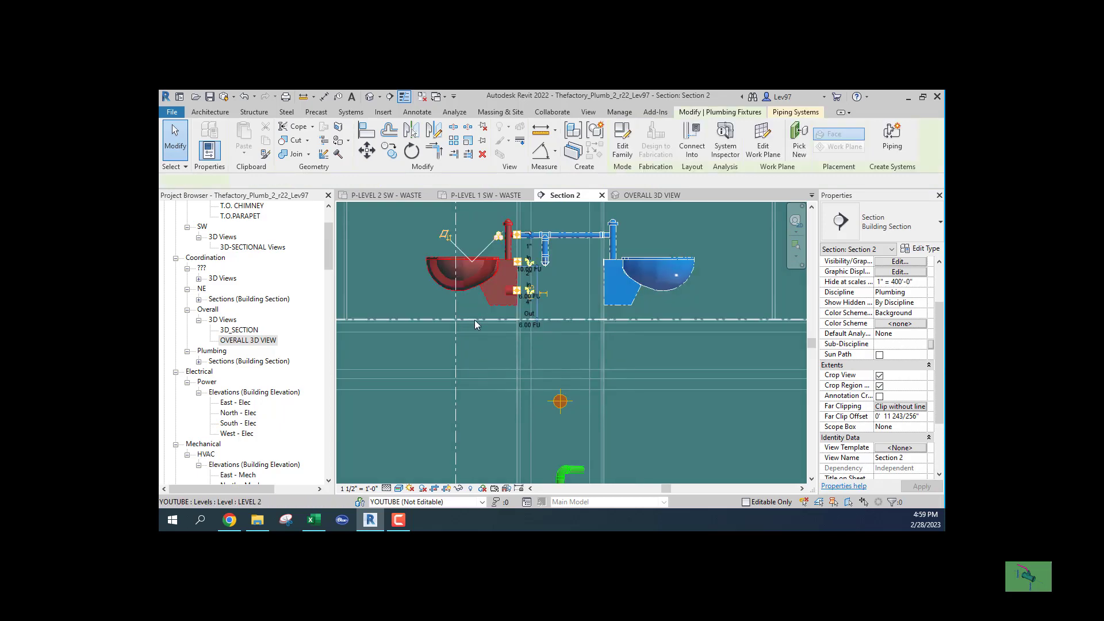
{"action": "right_click", "coordinate": [519, 296]}
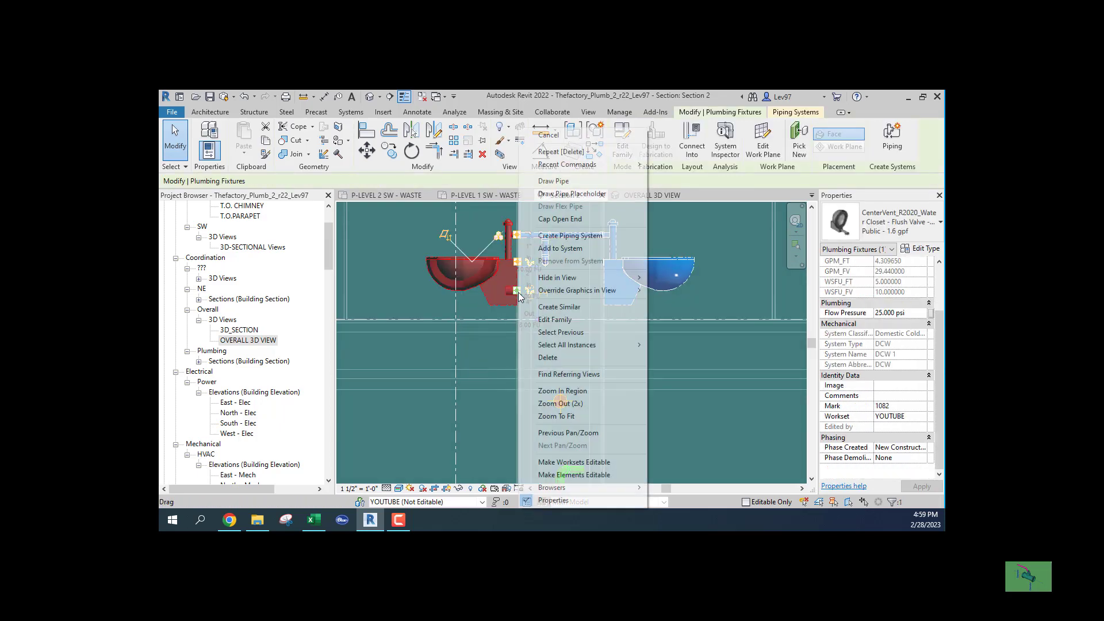
{"action": "left_click", "coordinate": [550, 181]}
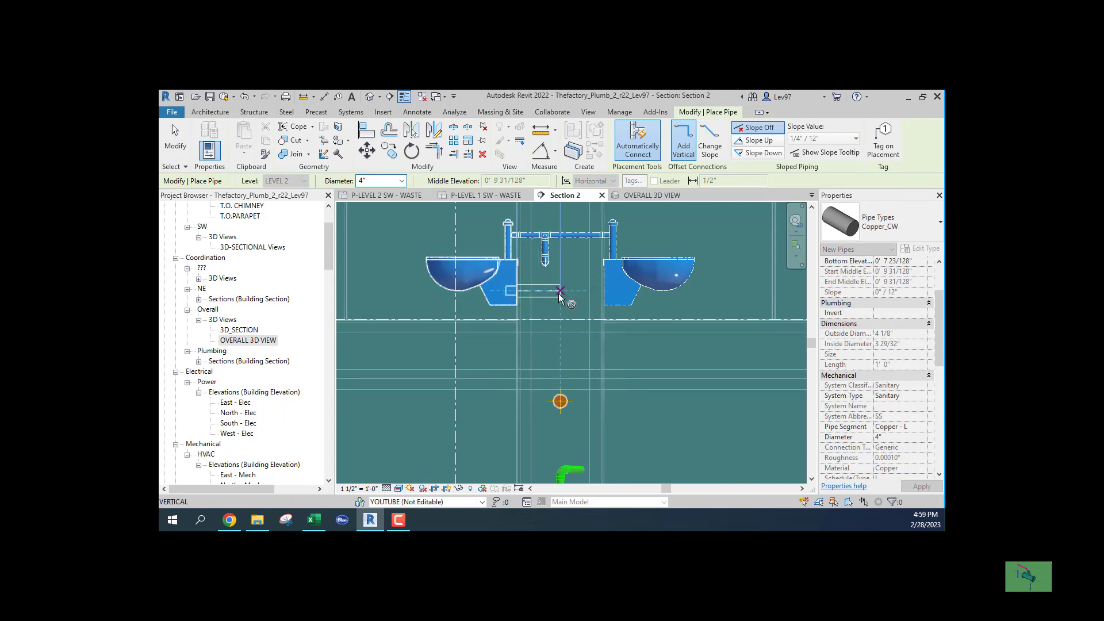
{"action": "left_click", "coordinate": [560, 296]}
{"action": "left_click", "coordinate": [558, 362]}
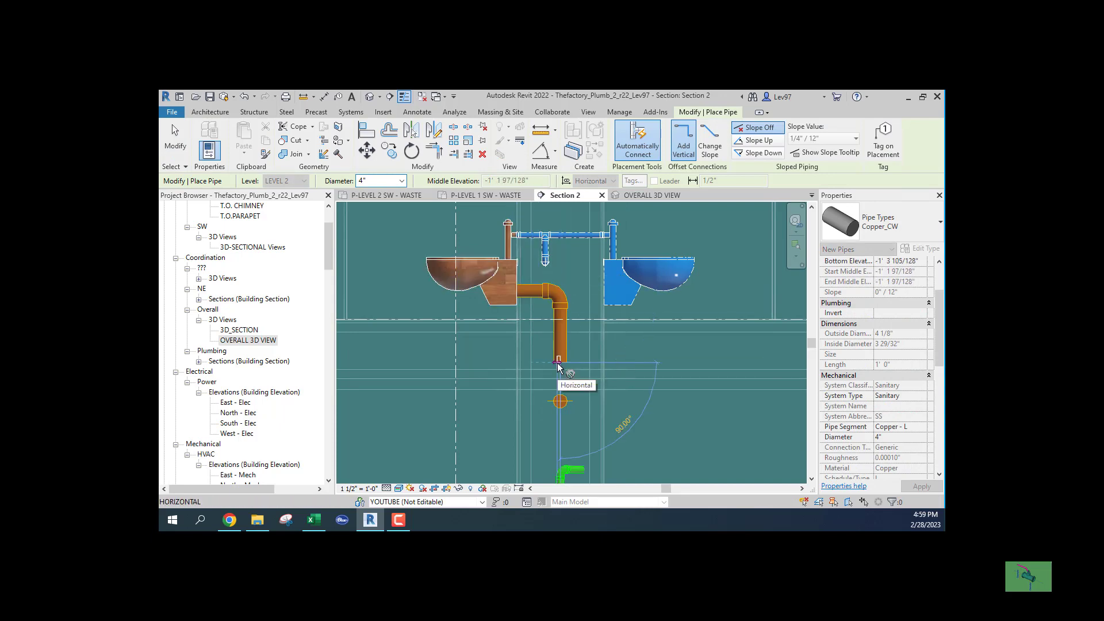
{"action": "key", "text": "Escape"}
{"action": "key", "text": "Escape"}
{"action": "scroll", "coordinate": [500, 341], "scroll_direction": "up", "scroll_amount": 2}
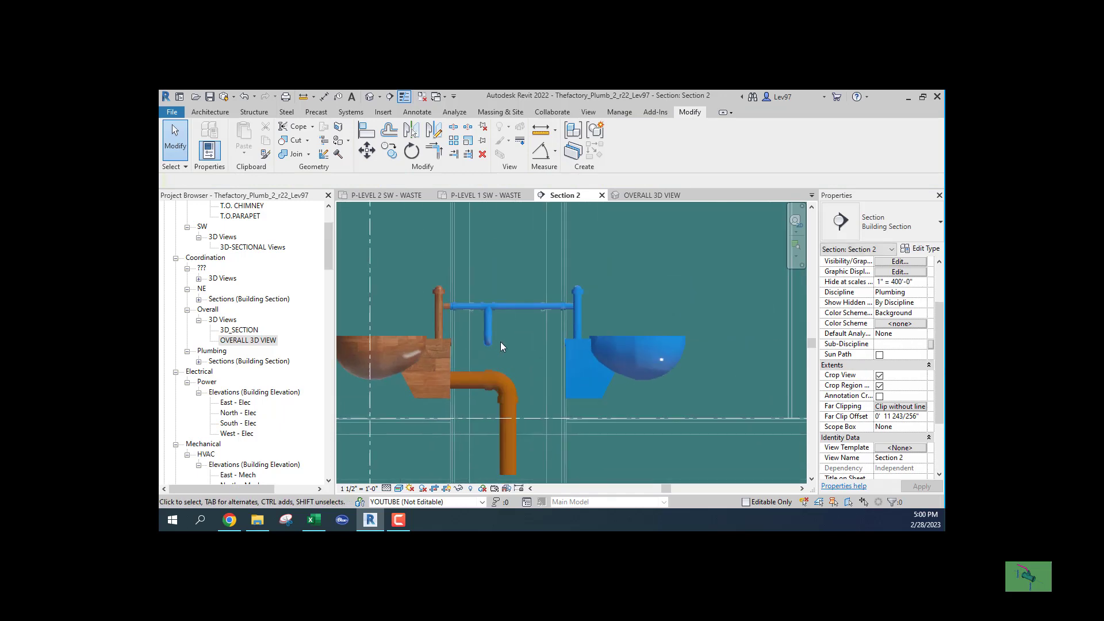
Step: Delete the elbow and extend the vertical pipe upward toward the vent branch
{"action": "left_click", "coordinate": [502, 383]}
{"action": "key", "text": "Delete"}
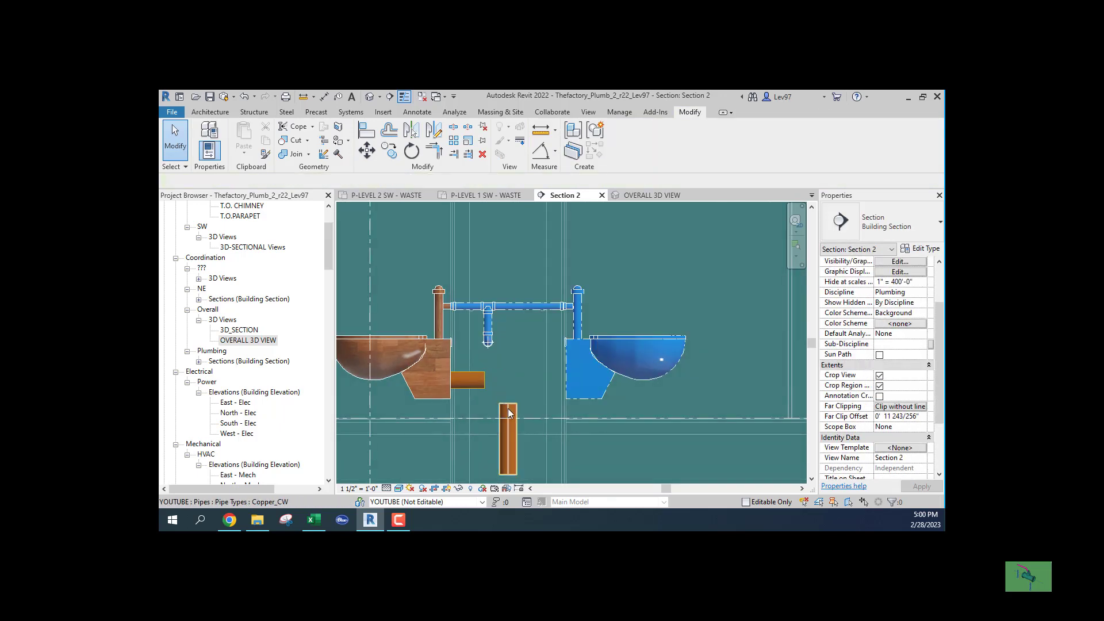
{"action": "left_click", "coordinate": [509, 412]}
{"action": "left_click_drag", "start_coordinate": [509, 406], "coordinate": [508, 326]}
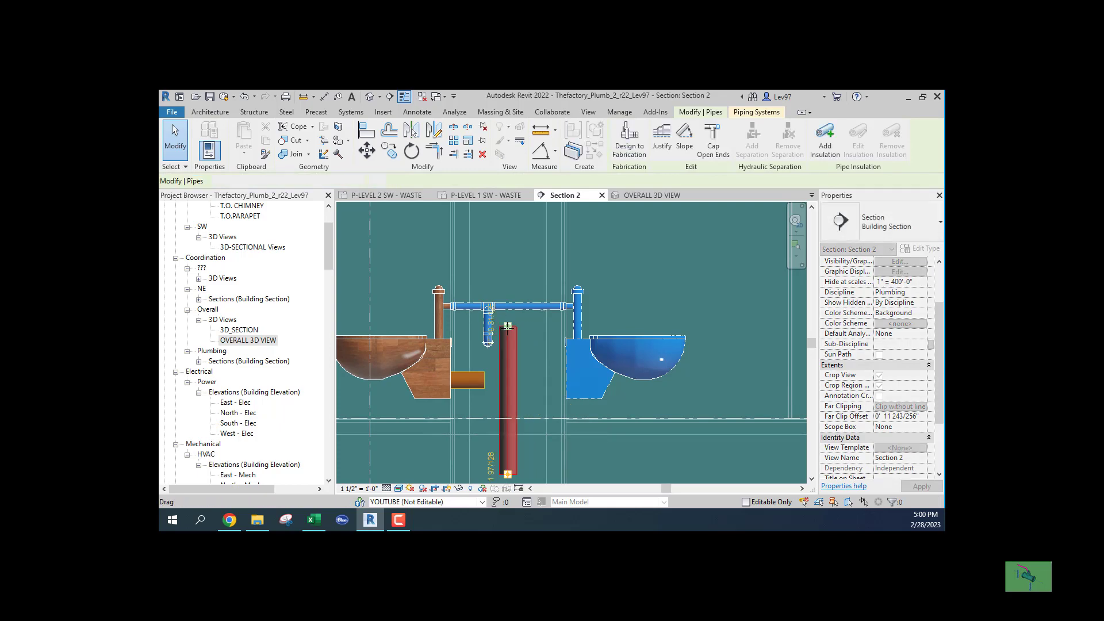
{"action": "key", "text": "Escape"}
Step: Stretch the left closet's branch onto the vertical pipe to form a sanitary tee
{"action": "left_click", "coordinate": [465, 385]}
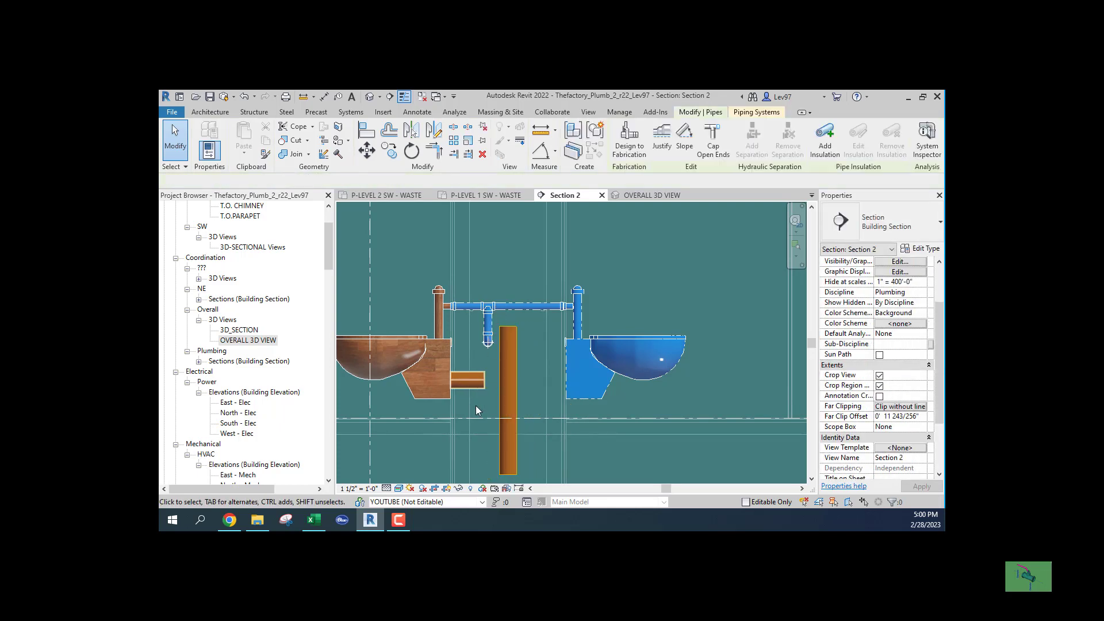
{"action": "mouse_move", "coordinate": [488, 381]}
{"action": "left_mouse_down"}
{"action": "mouse_move", "coordinate": [492, 413]}
{"action": "mouse_move", "coordinate": [502, 382]}
{"action": "left_mouse_up"}
{"action": "key", "text": "Escape"}
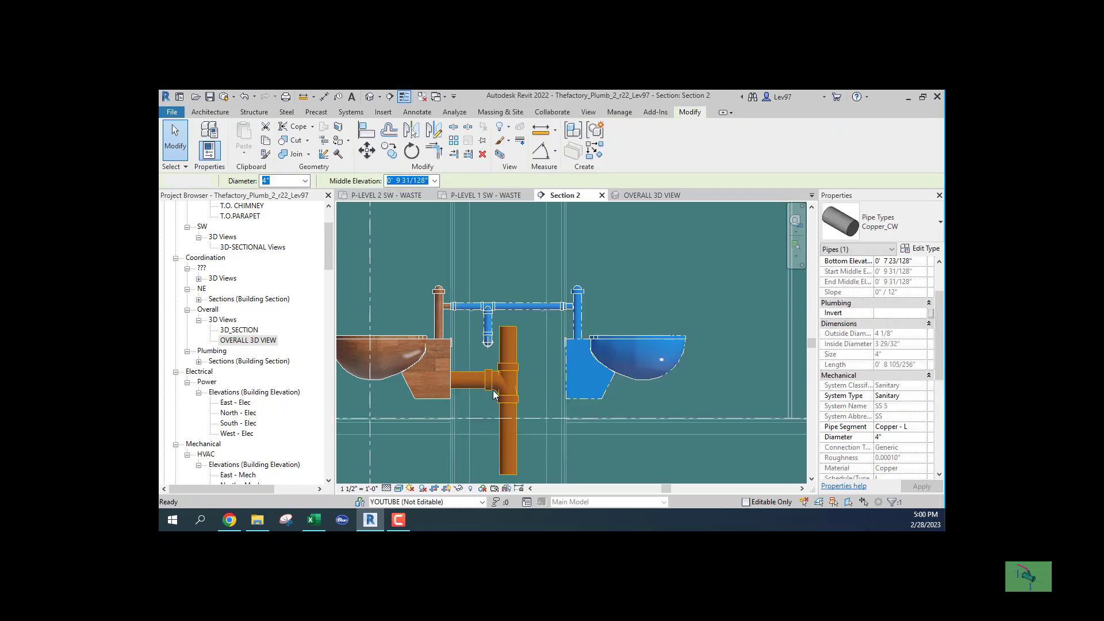
{"action": "left_click", "coordinate": [501, 385]}
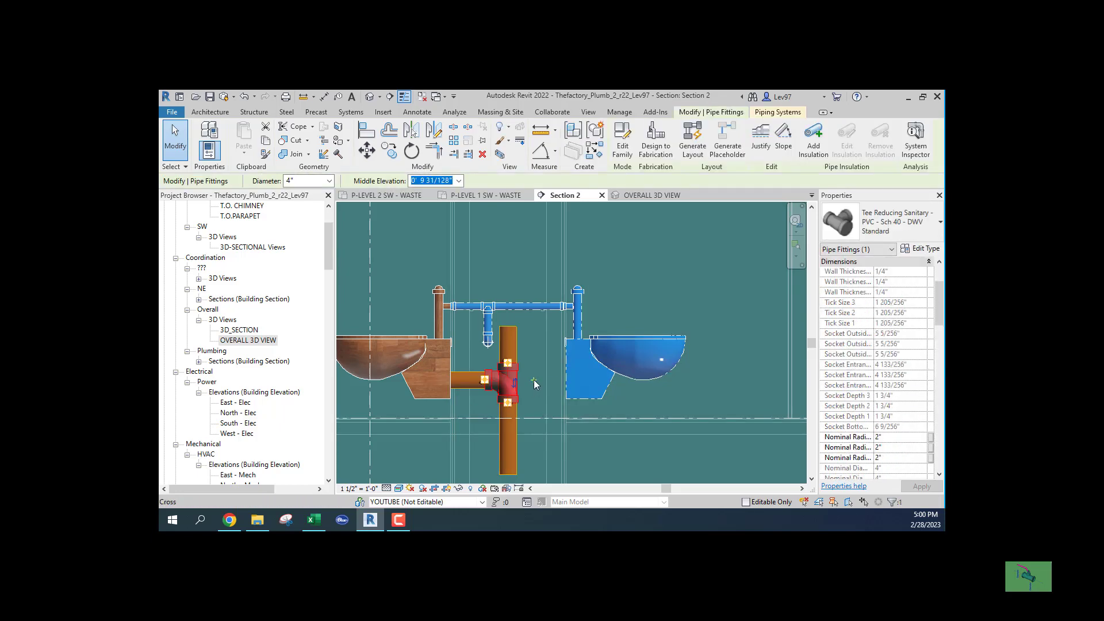
Step: Run a 4" pipe from the right water closet's waste outlet to the tee's open side
{"action": "left_click", "coordinate": [534, 381]}
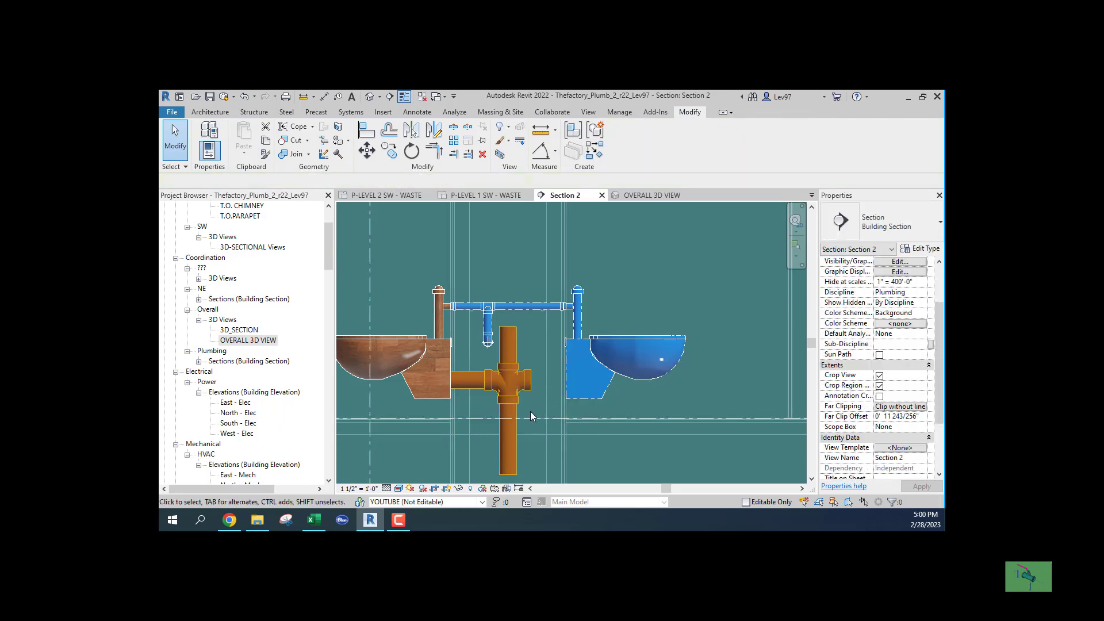
{"action": "left_click", "coordinate": [584, 403]}
{"action": "scroll", "coordinate": [558, 368], "scroll_direction": "up", "scroll_amount": 4}
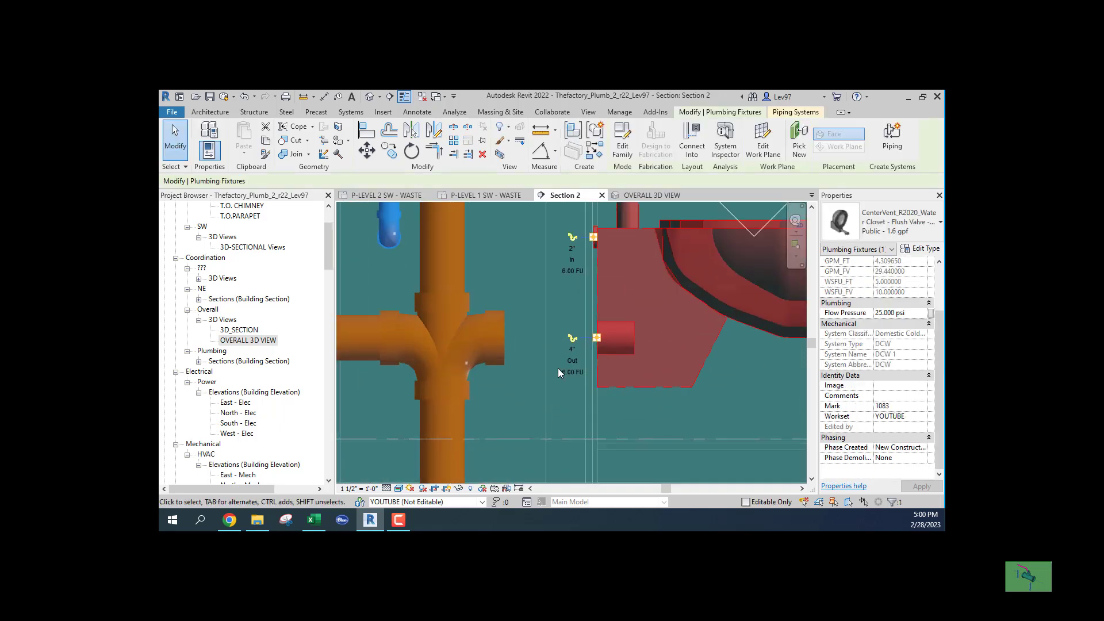
{"action": "left_click", "coordinate": [571, 339]}
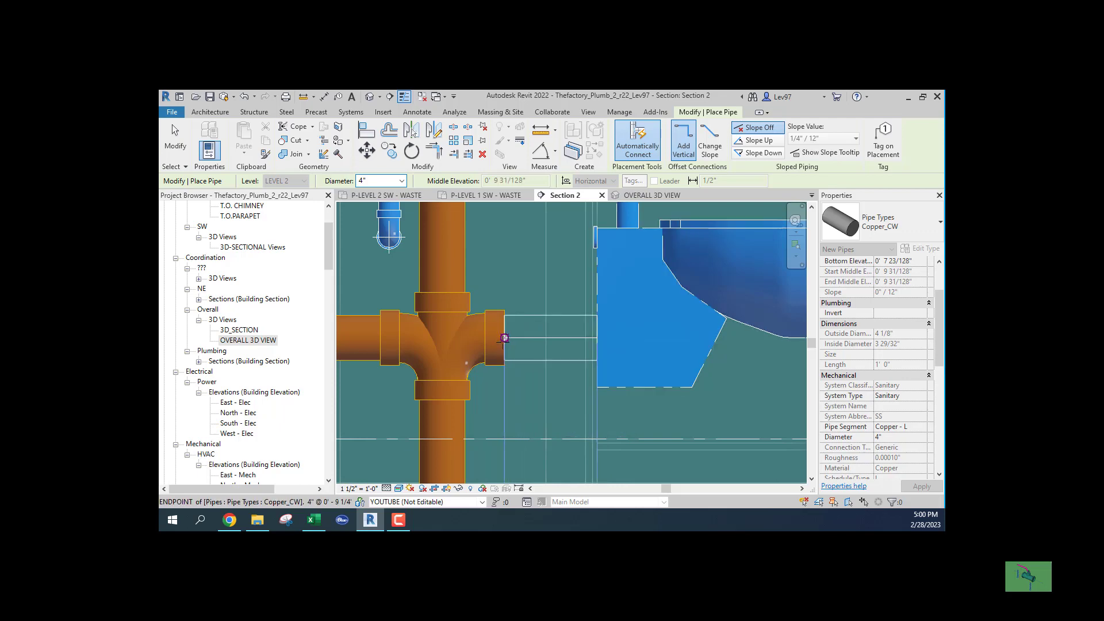
{"action": "left_click", "coordinate": [505, 338]}
{"action": "key", "text": "Escape"}
{"action": "key", "text": "Escape"}
{"action": "scroll", "coordinate": [498, 406], "scroll_direction": "down", "scroll_amount": 3}
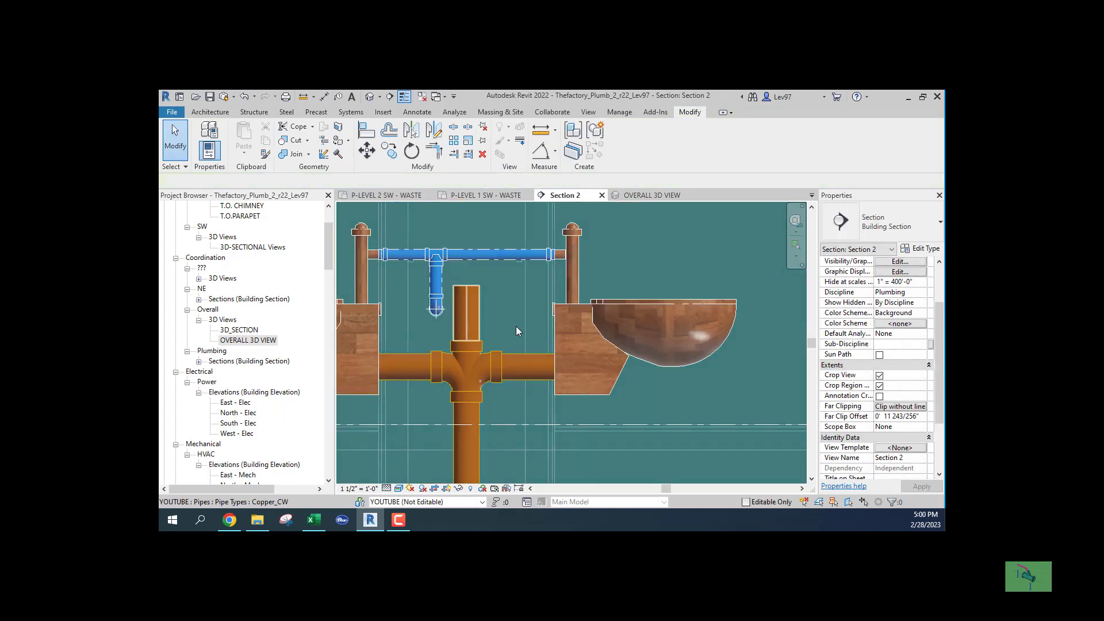
Step: Inspect the stack pipes above and below the fitting, then recentre the section view
{"action": "left_click", "coordinate": [466, 311]}
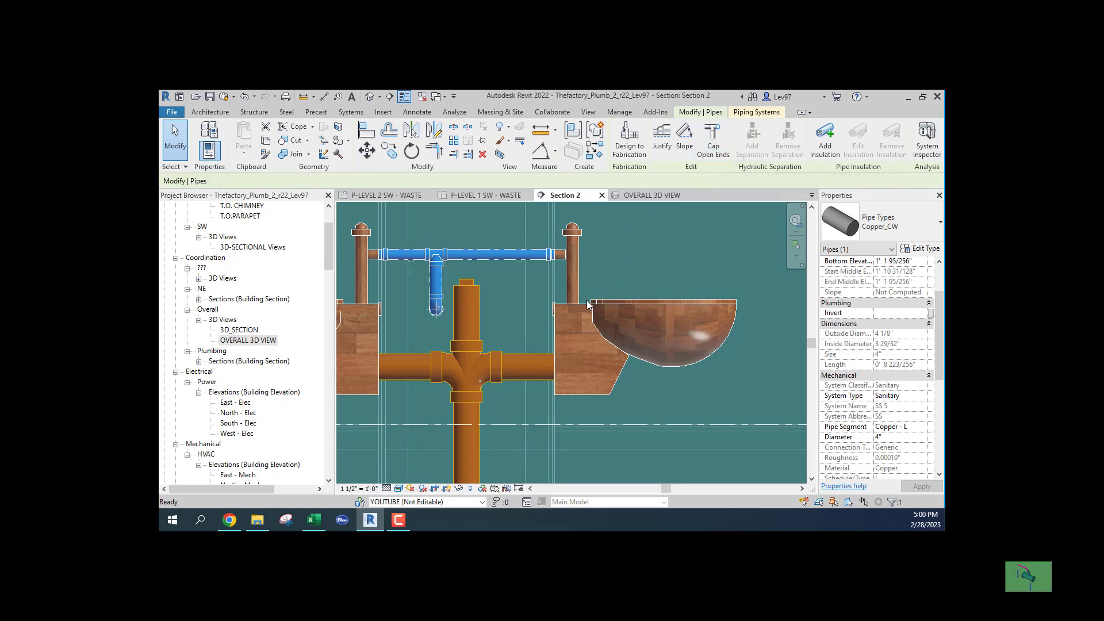
{"action": "left_click", "coordinate": [518, 280]}
{"action": "scroll", "coordinate": [497, 331], "scroll_direction": "down", "scroll_amount": 3}
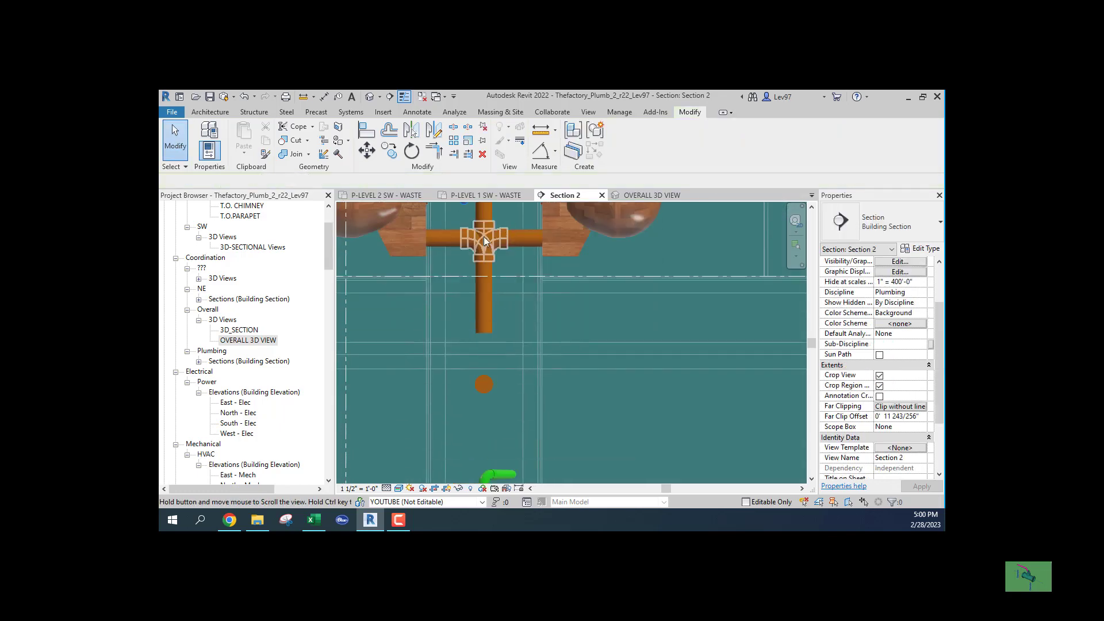
{"action": "left_click", "coordinate": [468, 317]}
{"action": "scroll", "coordinate": [886, 428], "scroll_direction": "down", "scroll_amount": 3}
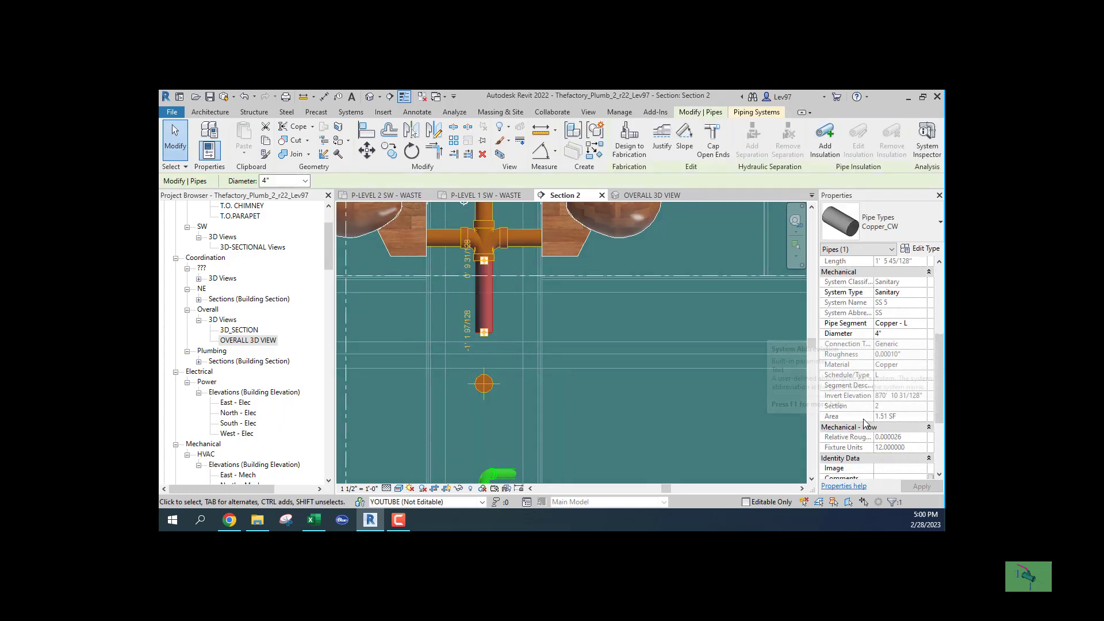
{"action": "left_click", "coordinate": [528, 395]}
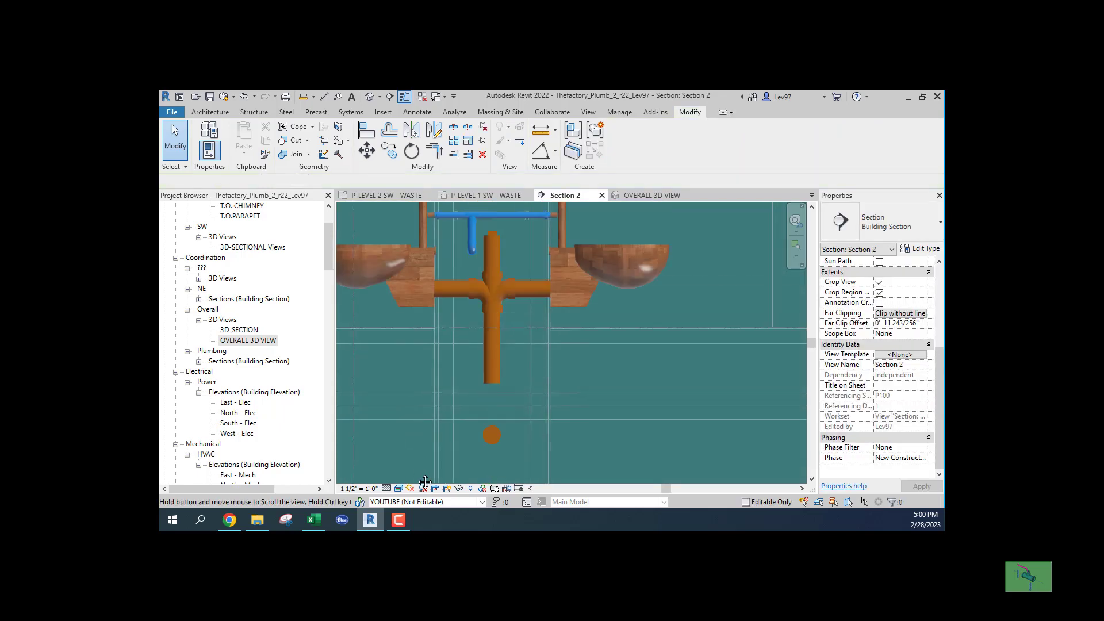
{"action": "middle_click_drag", "start_coordinate": [406, 402], "coordinate": [418, 472]}
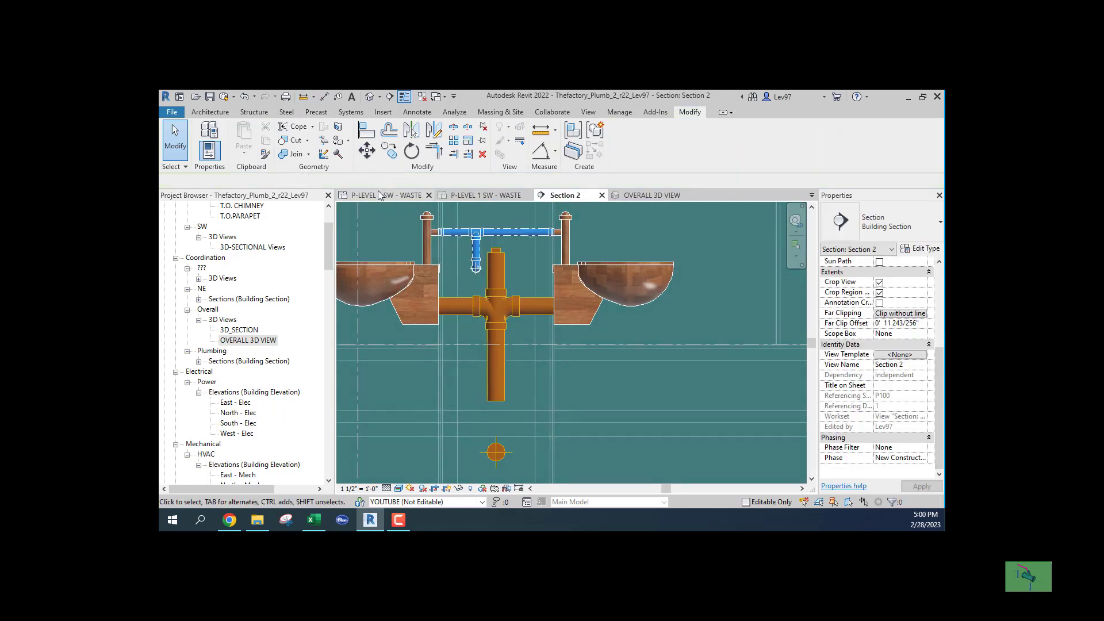
Step: Pan the Level 2 waste plan along the riser, check Level 1, then open the overall 3D view
{"action": "left_click", "coordinate": [382, 195]}
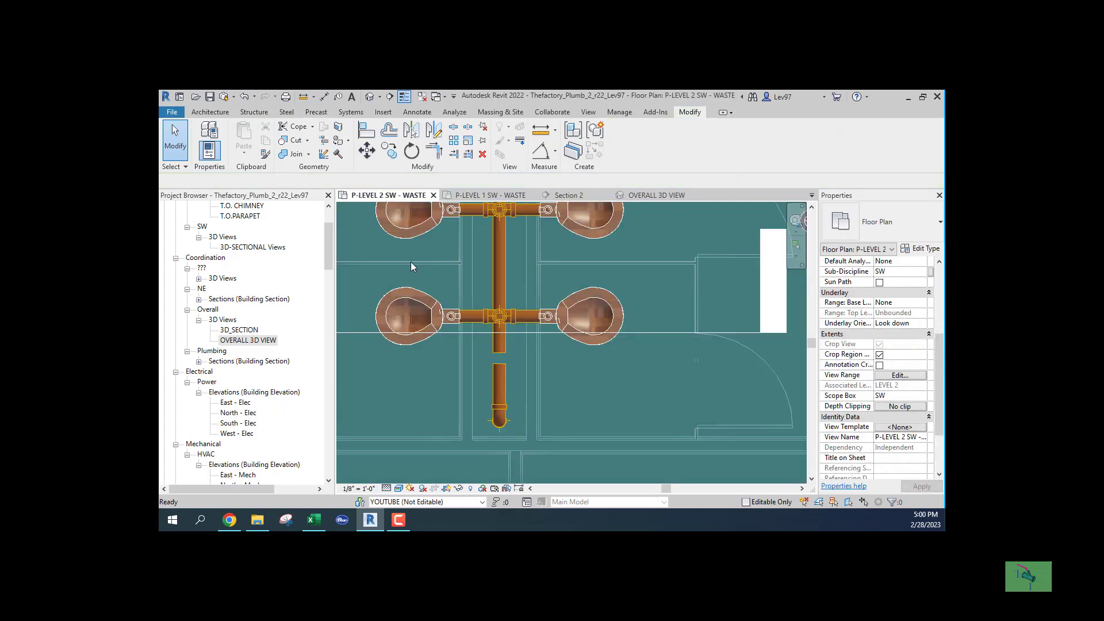
{"action": "scroll", "coordinate": [444, 320], "scroll_direction": "down", "scroll_amount": 2}
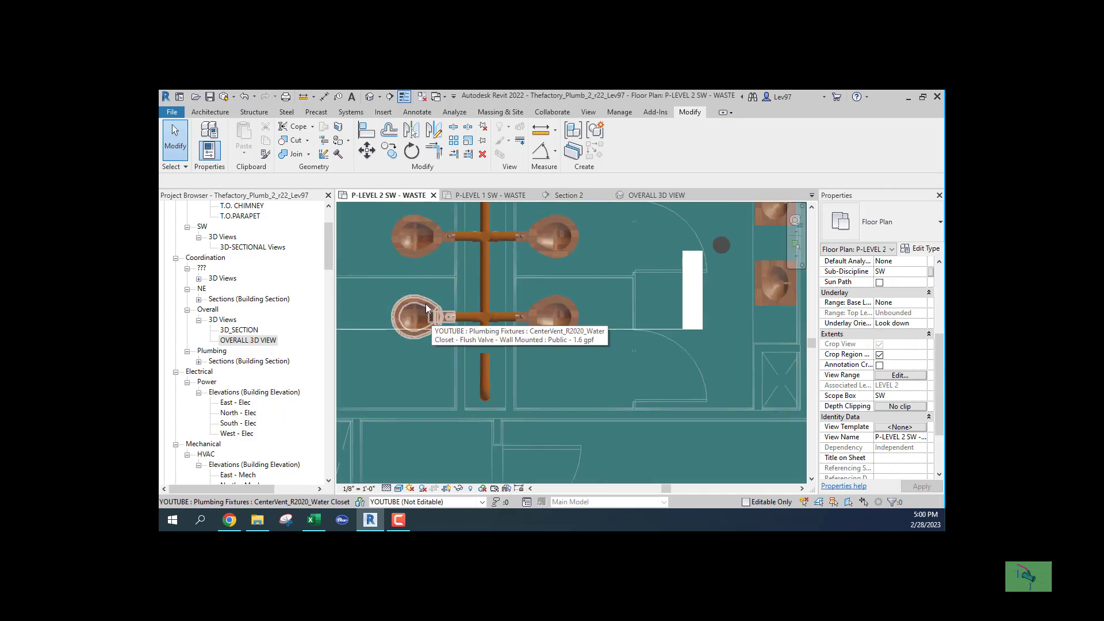
{"action": "middle_click_drag", "start_coordinate": [414, 274], "coordinate": [422, 378]}
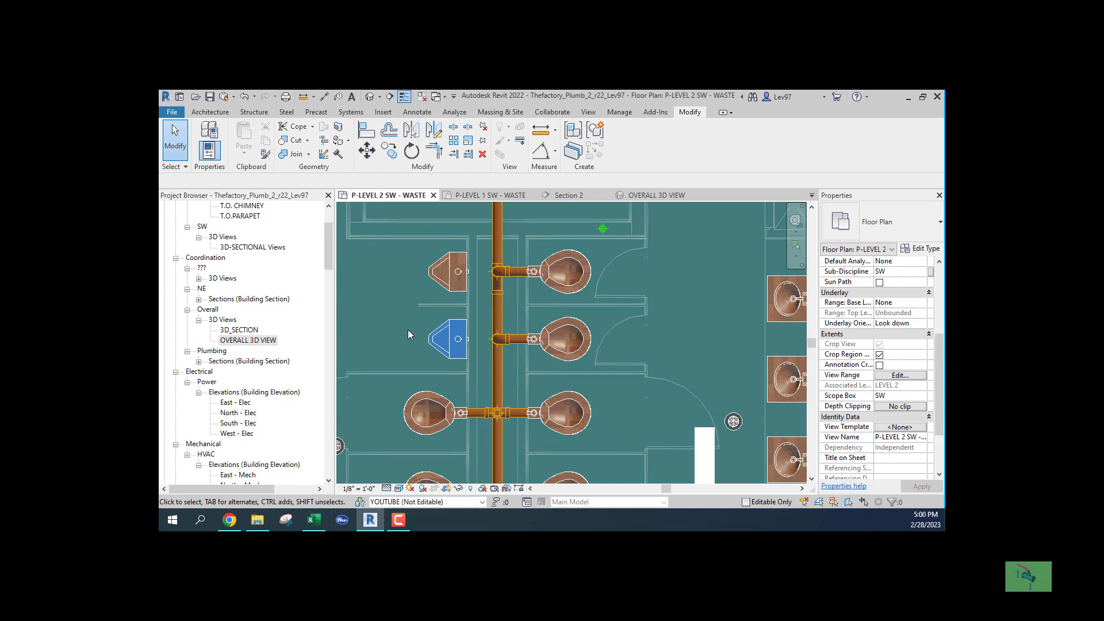
{"action": "scroll", "coordinate": [409, 330], "scroll_direction": "down", "scroll_amount": 2}
{"action": "mouse_move", "coordinate": [408, 330]}
{"action": "middle_mouse_down"}
{"action": "mouse_move", "coordinate": [445, 312]}
{"action": "mouse_move", "coordinate": [441, 295]}
{"action": "middle_mouse_up"}
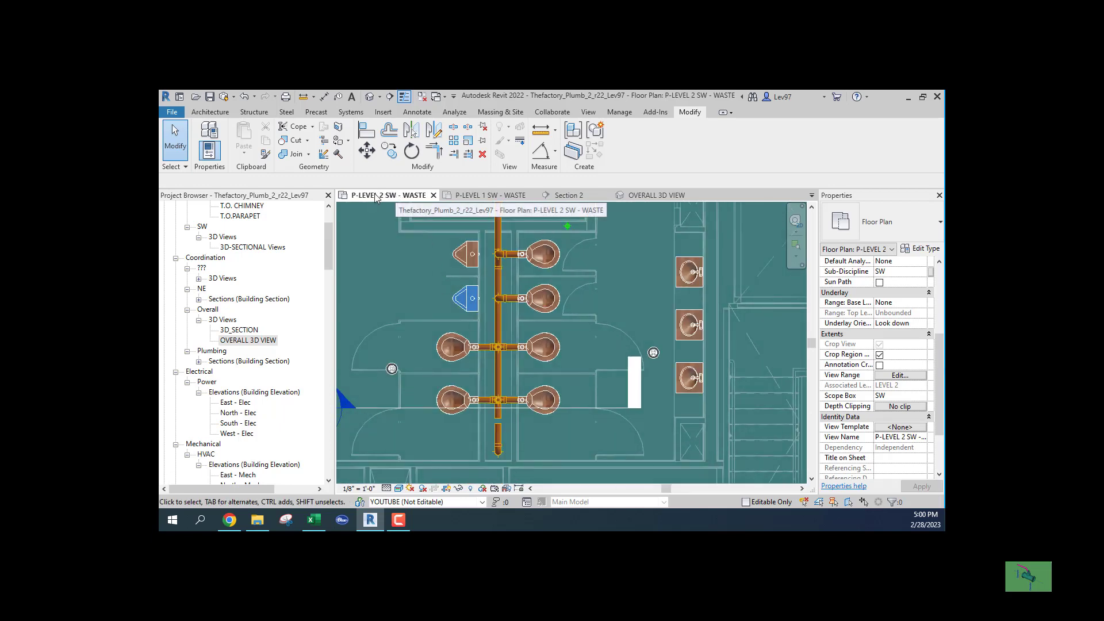
{"action": "left_click", "coordinate": [480, 196]}
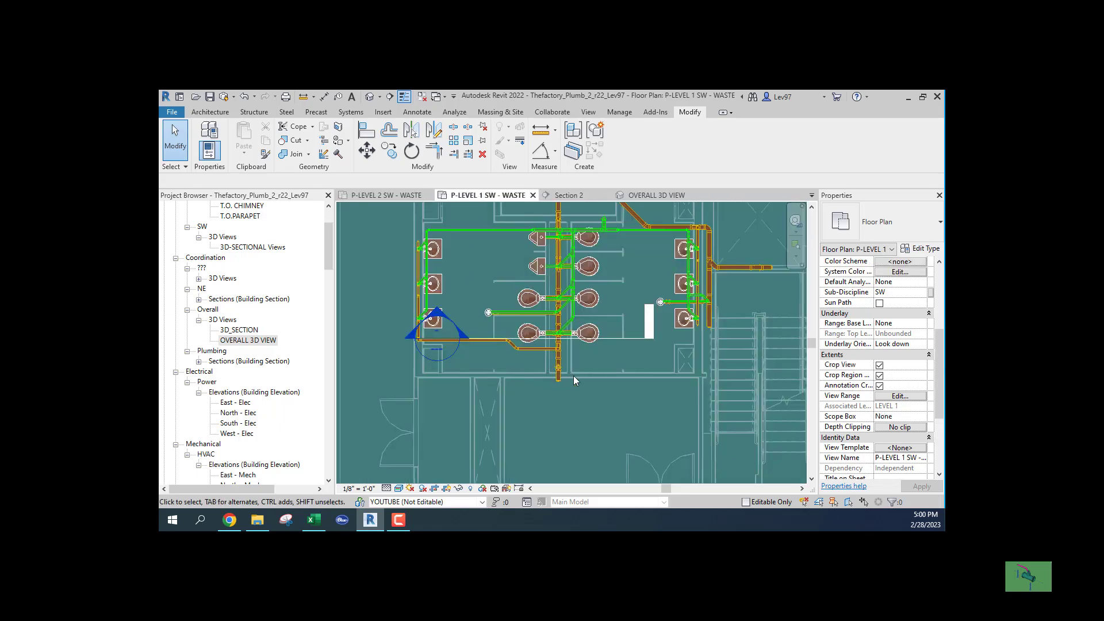
{"action": "scroll", "coordinate": [572, 375], "scroll_direction": "up", "scroll_amount": 2}
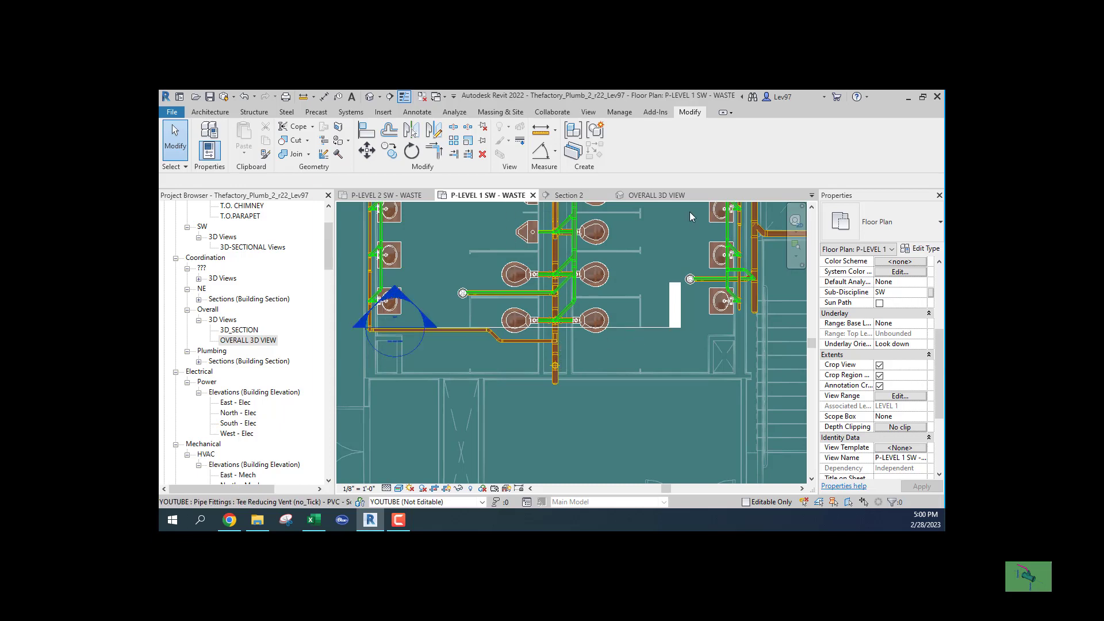
{"action": "left_click", "coordinate": [656, 196]}
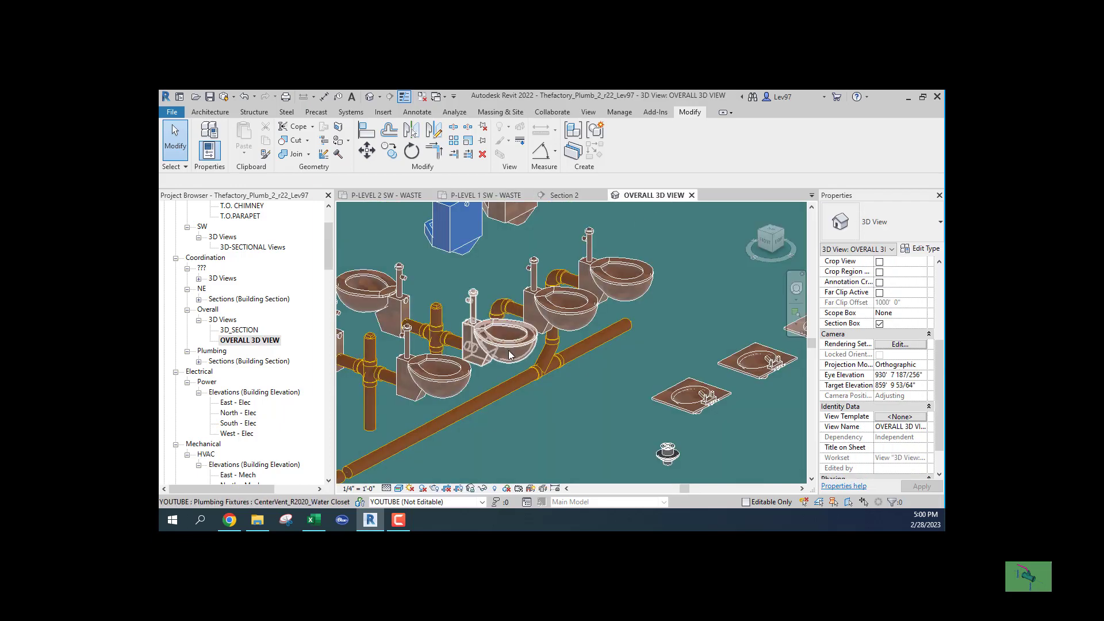
Step: Zoom in and out on the waste stack in the overall 3D view
{"action": "scroll", "coordinate": [461, 343], "scroll_direction": "down", "scroll_amount": 3}
{"action": "scroll", "coordinate": [489, 379], "scroll_direction": "up", "scroll_amount": 1}
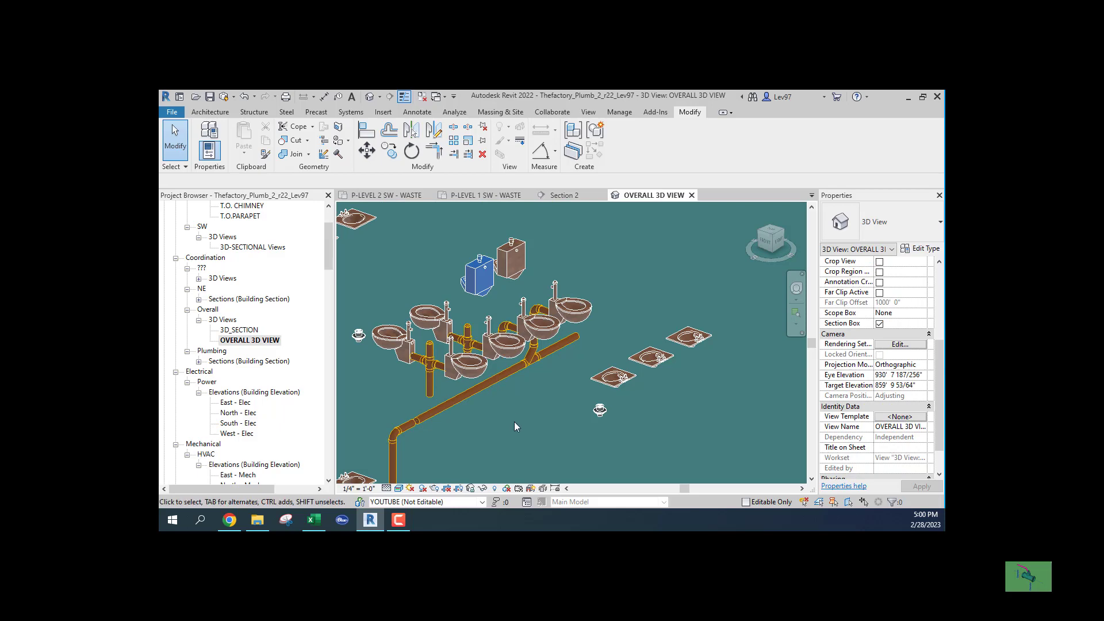
{"action": "scroll", "coordinate": [514, 422], "scroll_direction": "up", "scroll_amount": 3}
{"action": "scroll", "coordinate": [437, 324], "scroll_direction": "up", "scroll_amount": 2}
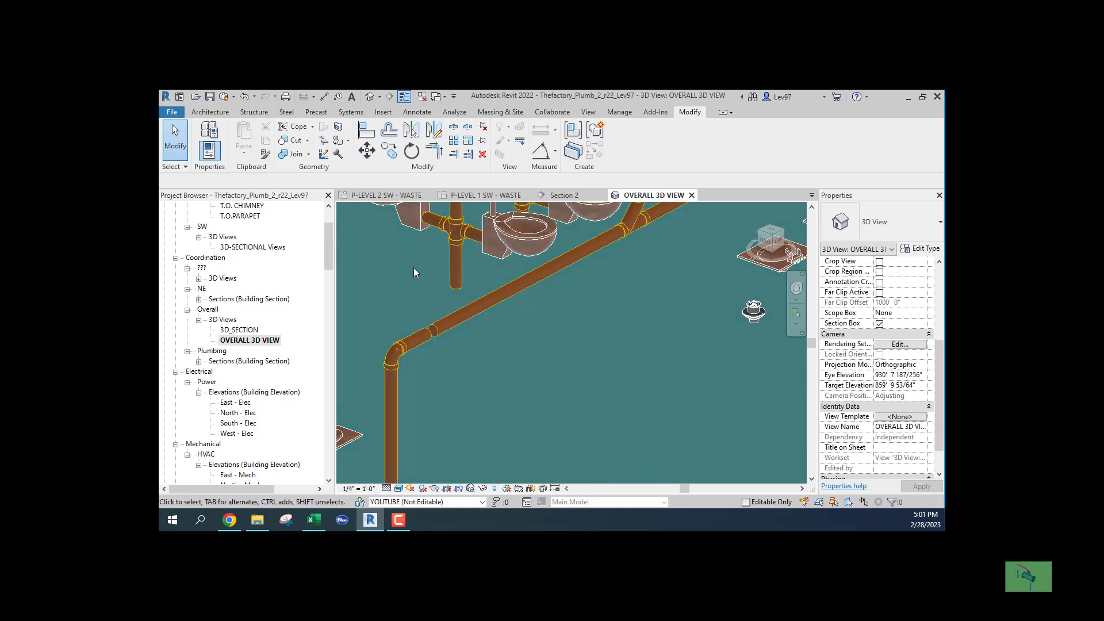
Step: Start Trim/Extend, then pan and orbit the model to view the stack from the front
{"action": "left_click", "coordinate": [440, 158]}
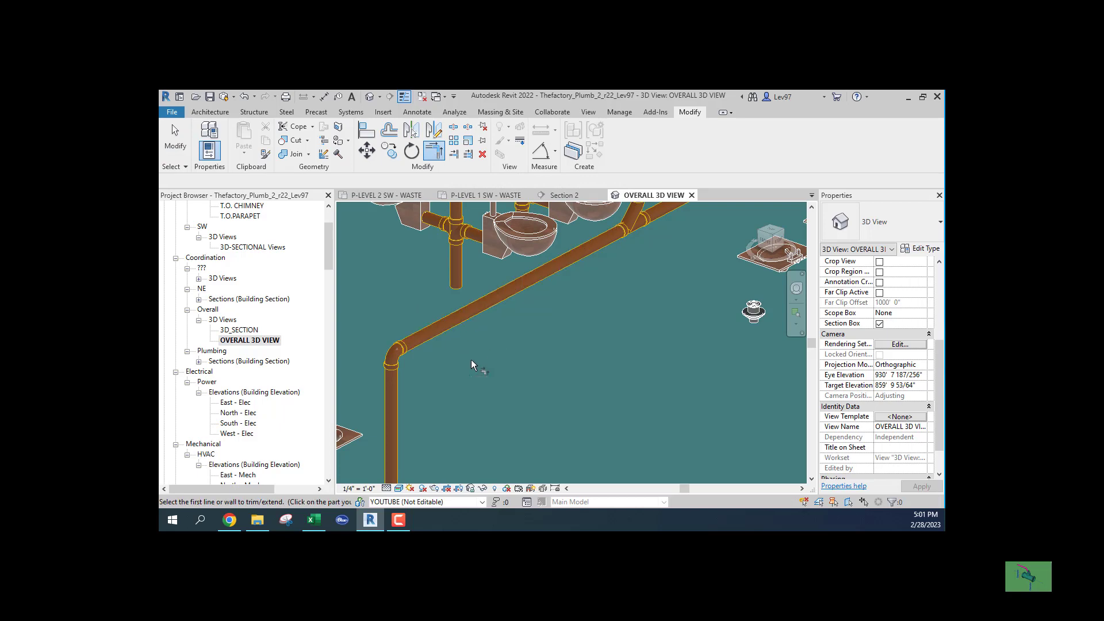
{"action": "scroll", "coordinate": [472, 361], "scroll_direction": "down", "scroll_amount": 2}
{"action": "scroll", "coordinate": [474, 369], "scroll_direction": "down", "scroll_amount": 2}
{"action": "scroll", "coordinate": [480, 368], "scroll_direction": "down", "scroll_amount": 1}
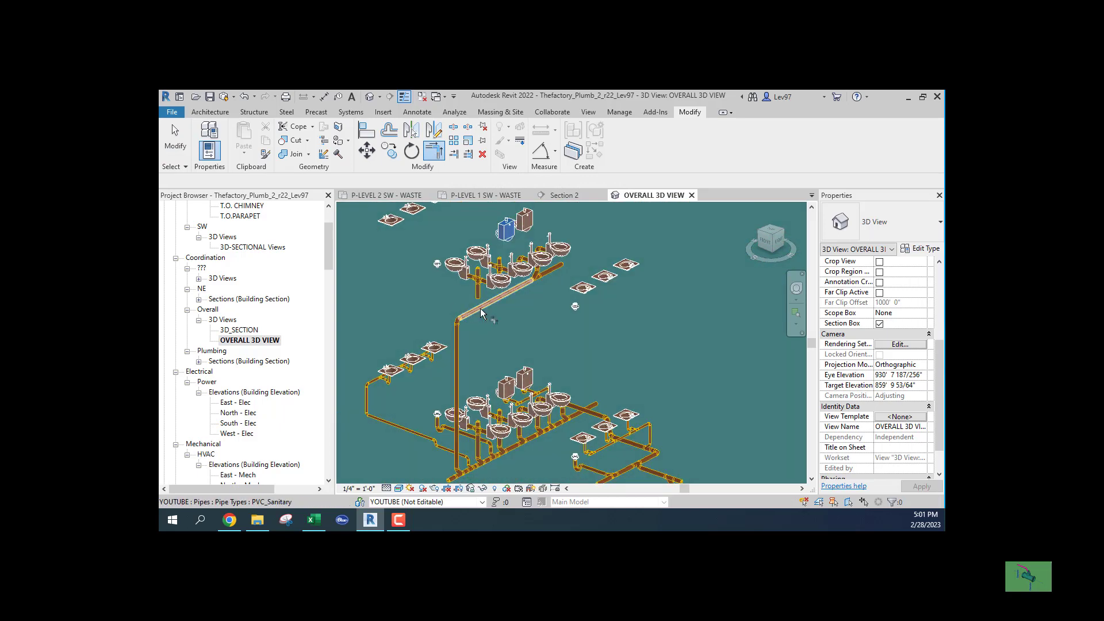
{"action": "middle_click_drag", "start_coordinate": [519, 230], "coordinate": [469, 299]}
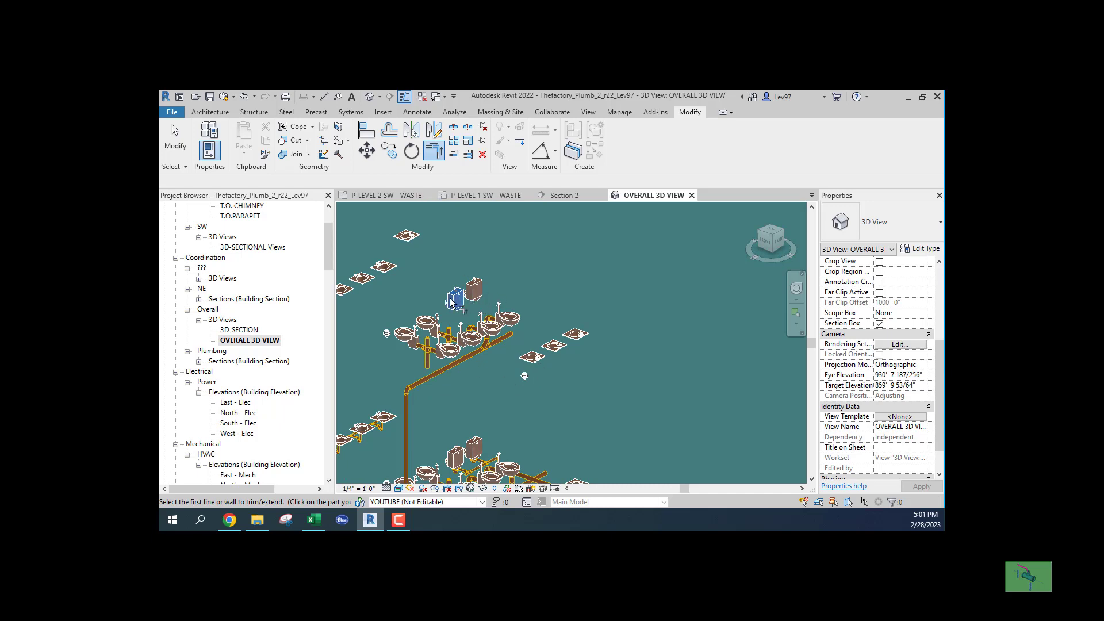
{"action": "middle_click_drag", "start_coordinate": [475, 299], "coordinate": [469, 347], "text": "shift"}
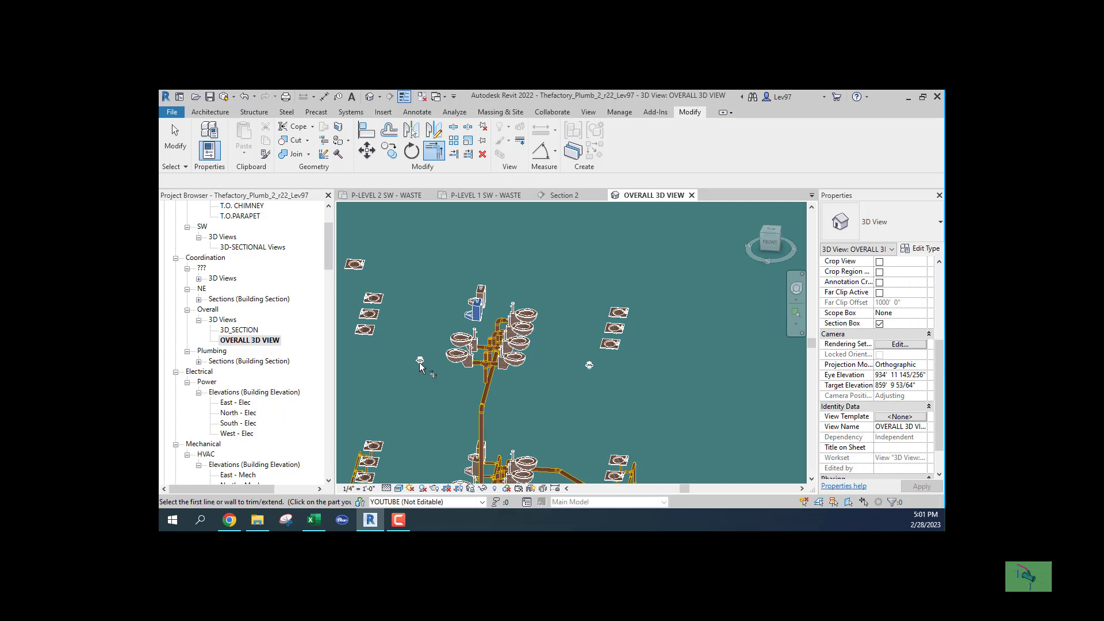
{"action": "scroll", "coordinate": [484, 394], "scroll_direction": "up", "scroll_amount": 4}
{"action": "scroll", "coordinate": [484, 393], "scroll_direction": "down", "scroll_amount": 1}
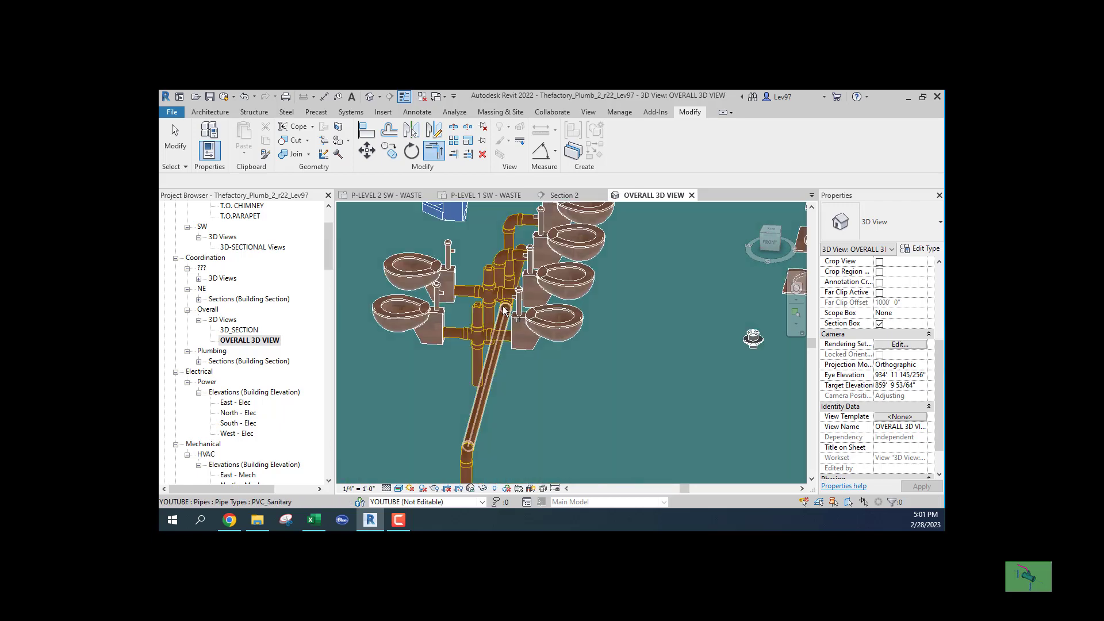
{"action": "scroll", "coordinate": [484, 393], "scroll_direction": "down", "scroll_amount": 1}
{"action": "scroll", "coordinate": [546, 352], "scroll_direction": "down", "scroll_amount": 2}
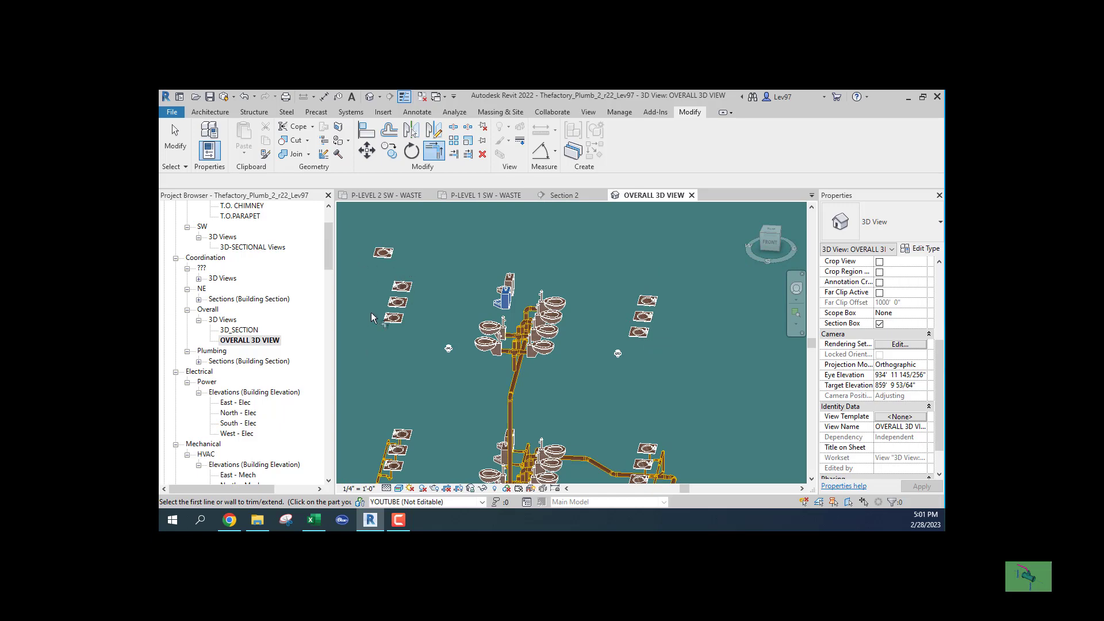
Step: Pan across the Level 2 waste plan's water closets, then go back to the overall 3D view
{"action": "left_click", "coordinate": [391, 195]}
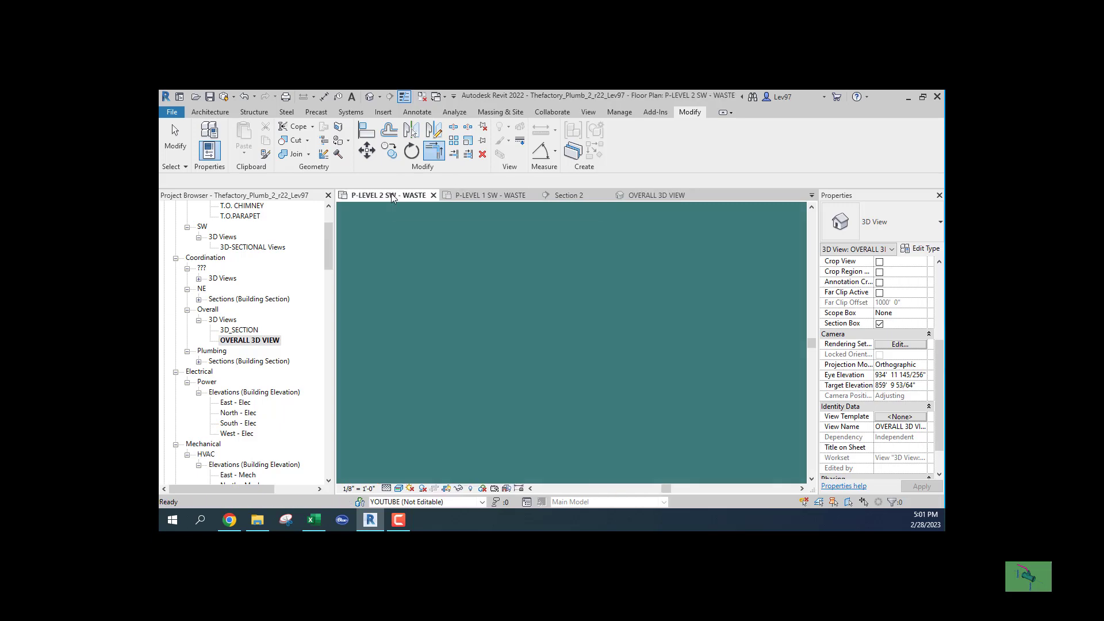
{"action": "middle_click_drag", "start_coordinate": [440, 303], "coordinate": [495, 304]}
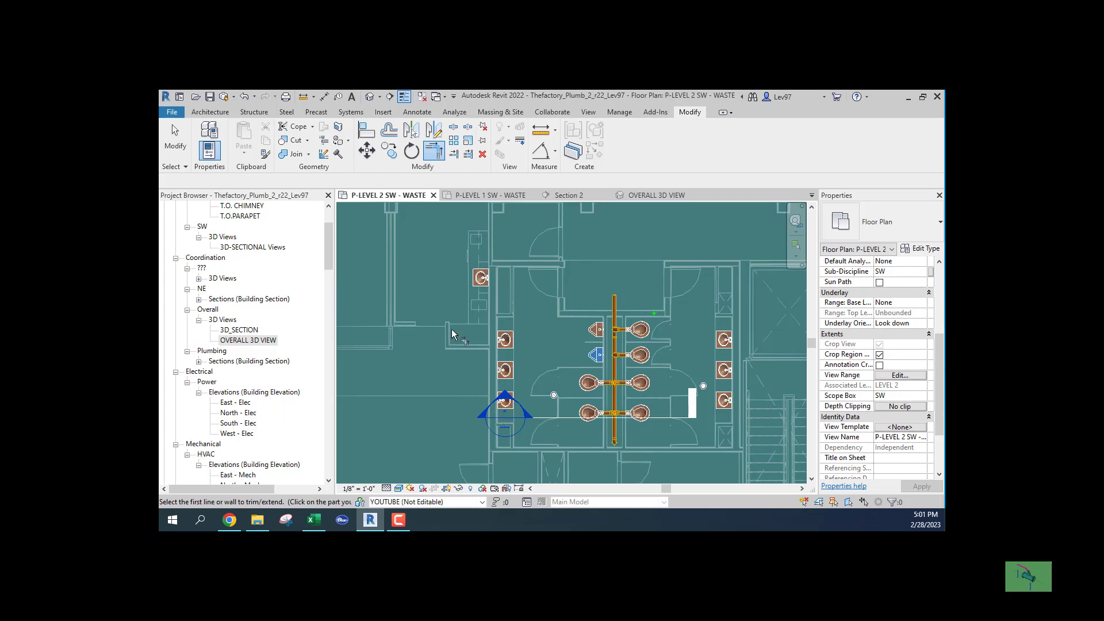
{"action": "left_click", "coordinate": [654, 196]}
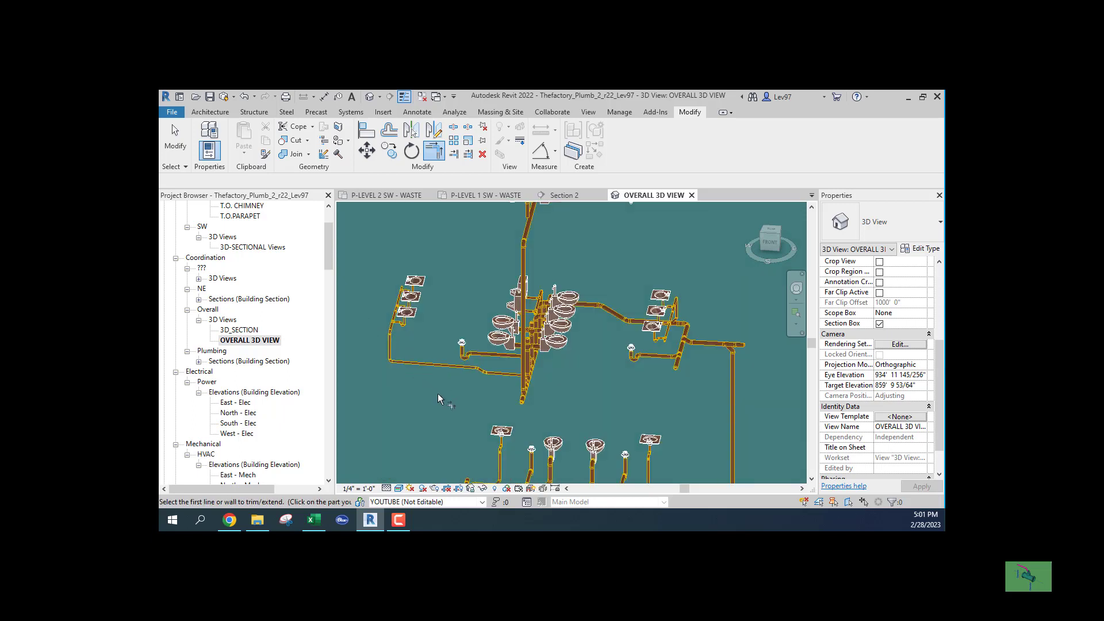
Step: Orbit and zoom to the sink branch piping, pick the diagonal pipe, then cancel Trim/Extend
{"action": "middle_click_drag", "start_coordinate": [438, 399], "coordinate": [414, 407], "text": "shift"}
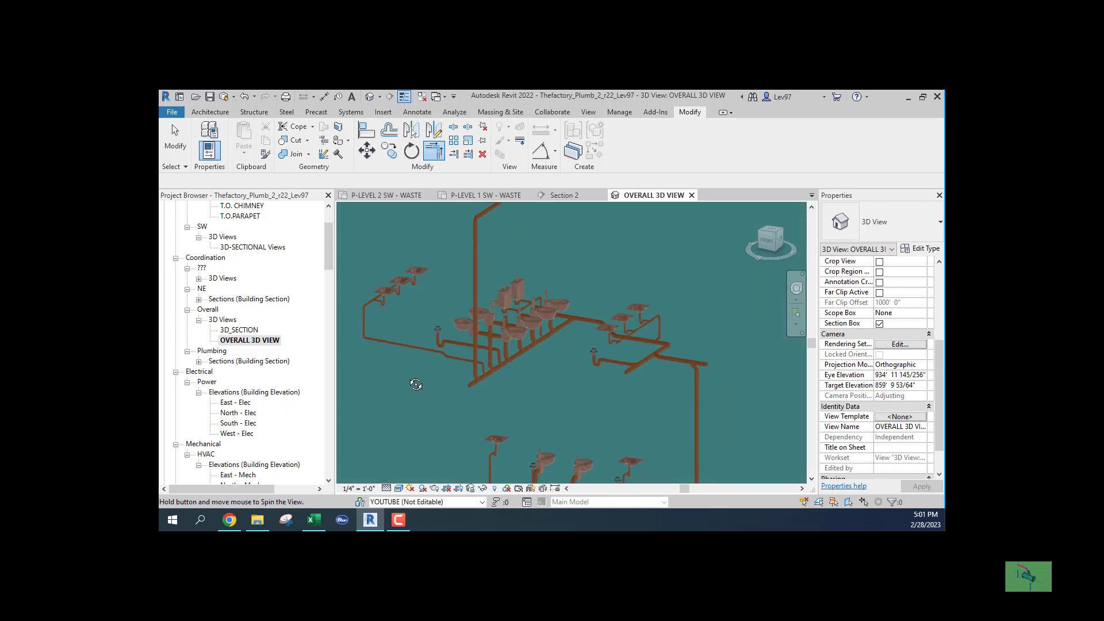
{"action": "middle_click_drag", "start_coordinate": [413, 406], "coordinate": [619, 369], "text": "shift"}
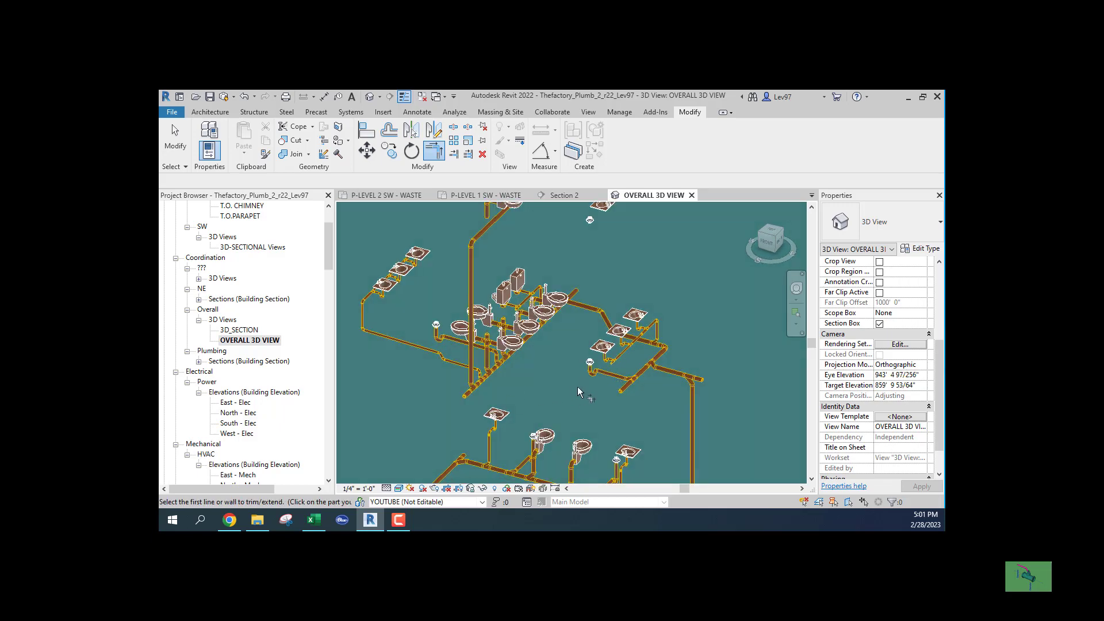
{"action": "middle_click_drag", "start_coordinate": [664, 327], "coordinate": [591, 359]}
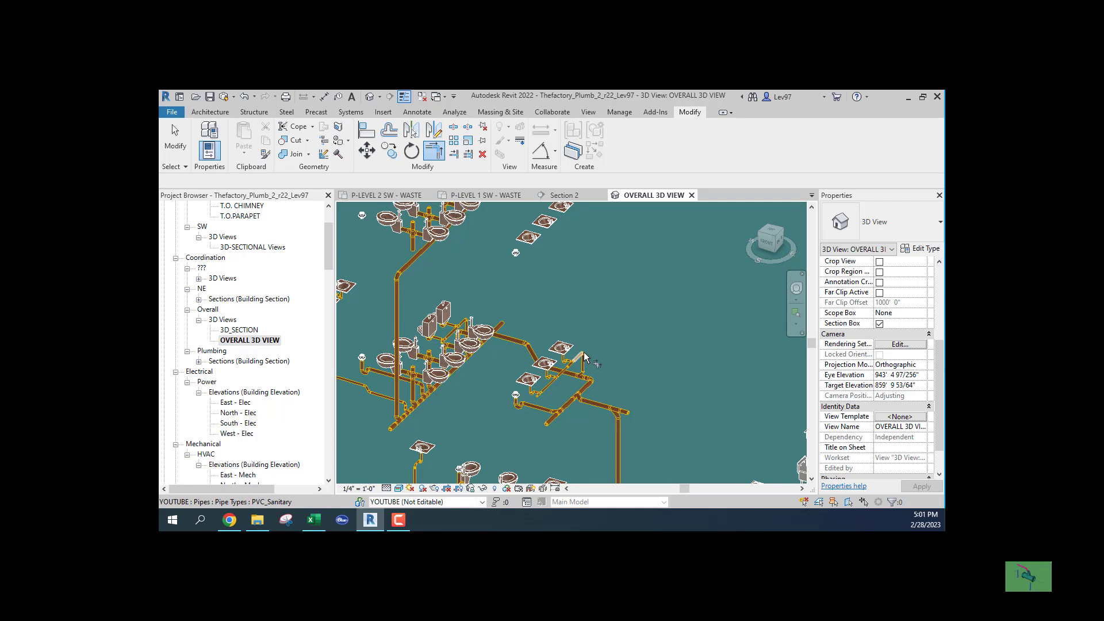
{"action": "middle_click_drag", "start_coordinate": [345, 342], "coordinate": [434, 332]}
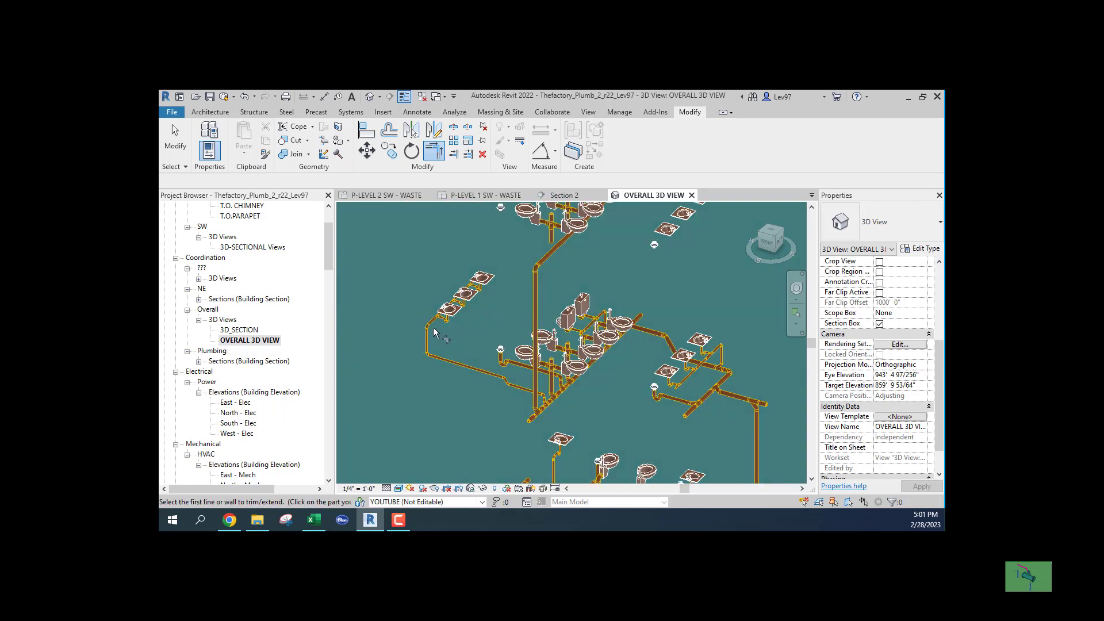
{"action": "scroll", "coordinate": [434, 332], "scroll_direction": "up", "scroll_amount": 3}
{"action": "scroll", "coordinate": [518, 340], "scroll_direction": "down", "scroll_amount": 3}
{"action": "scroll", "coordinate": [604, 343], "scroll_direction": "up", "scroll_amount": 5}
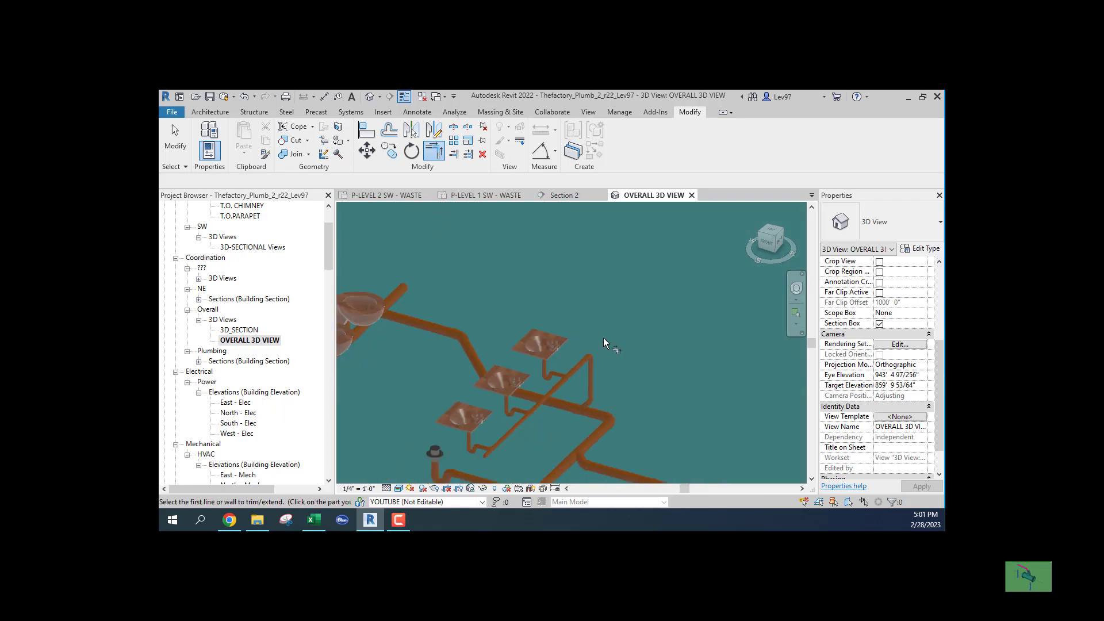
{"action": "scroll", "coordinate": [604, 343], "scroll_direction": "up", "scroll_amount": 2}
{"action": "scroll", "coordinate": [609, 397], "scroll_direction": "up", "scroll_amount": 2}
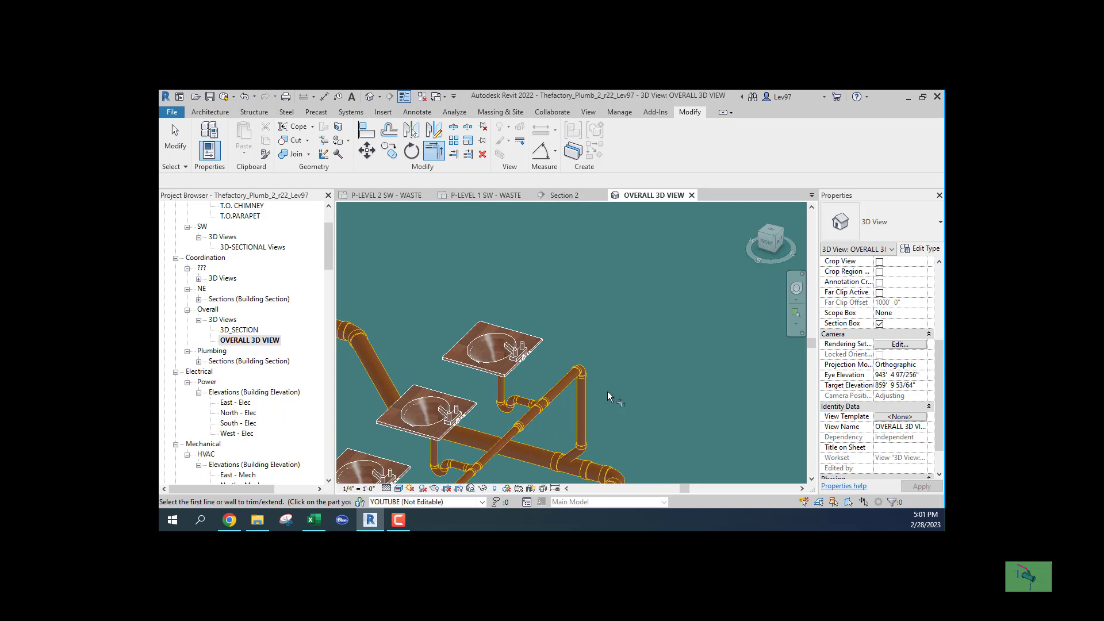
{"action": "left_click", "coordinate": [580, 369]}
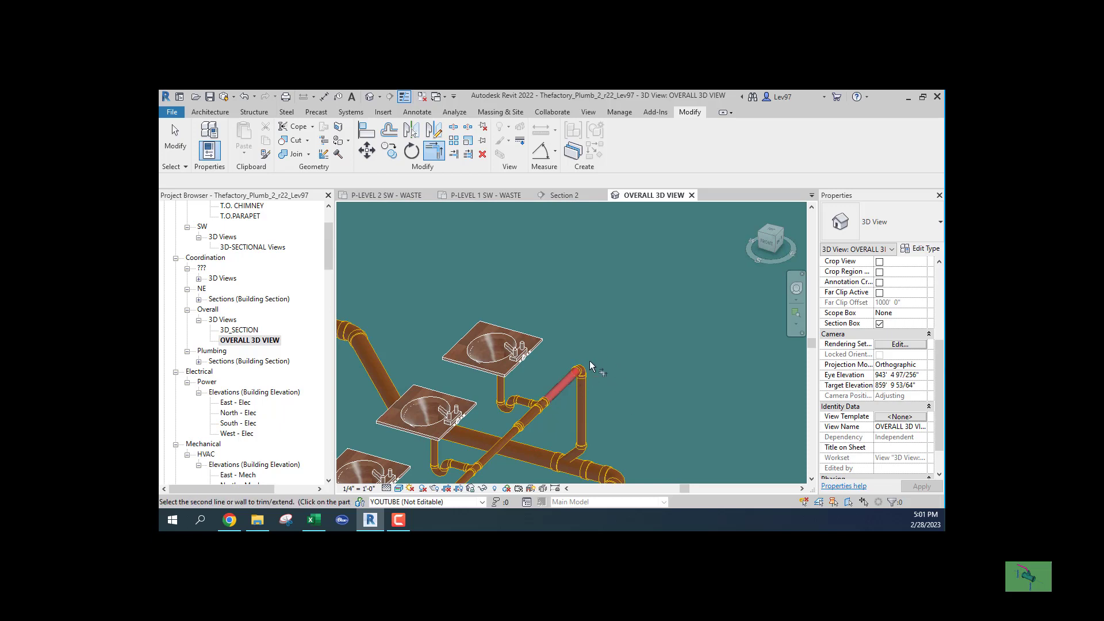
{"action": "key", "text": "Escape"}
{"action": "key", "text": "Escape"}
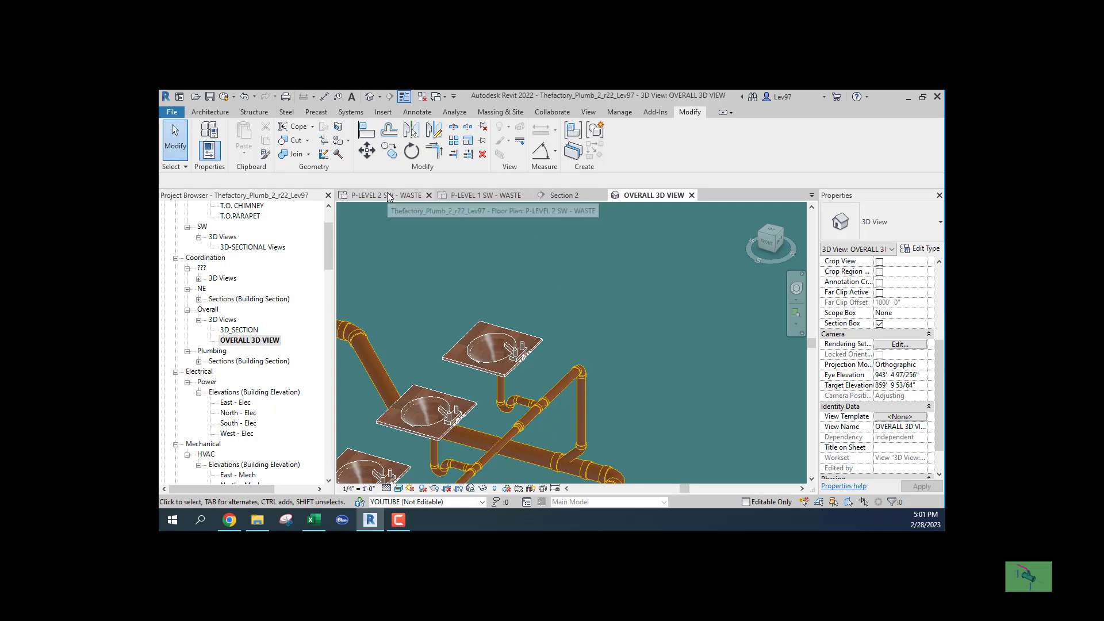
Step: Open the P-LEVEL 2 SW - WASTE plan and pan to centre the water closets and stack
{"action": "left_click", "coordinate": [371, 197]}
{"action": "middle_click_drag", "start_coordinate": [568, 319], "coordinate": [458, 336]}
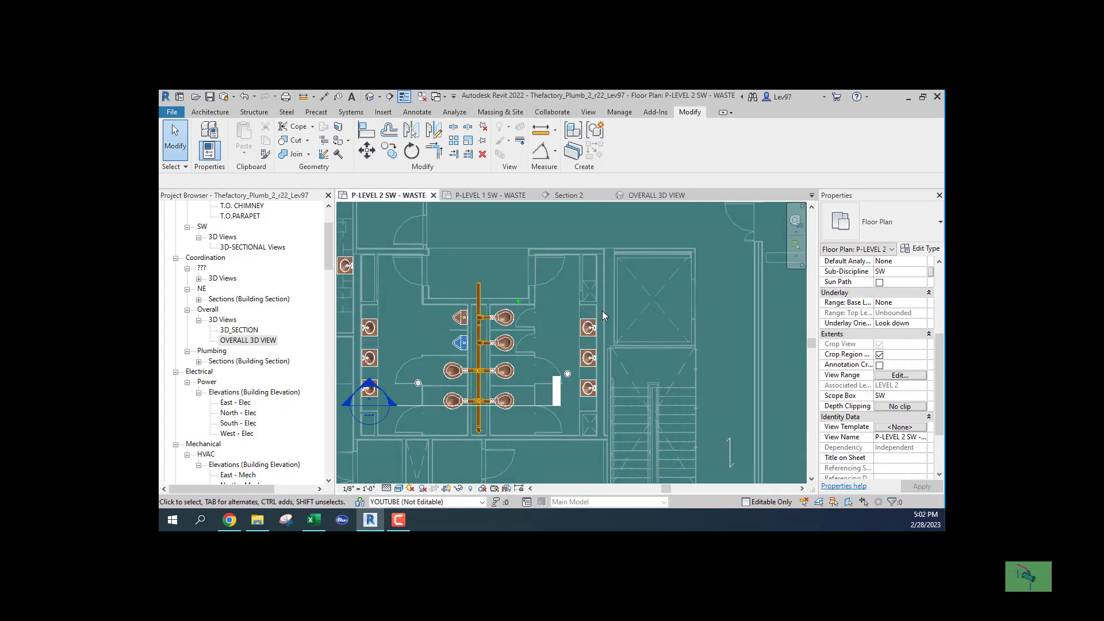
{"action": "middle_click_drag", "start_coordinate": [543, 325], "coordinate": [598, 320]}
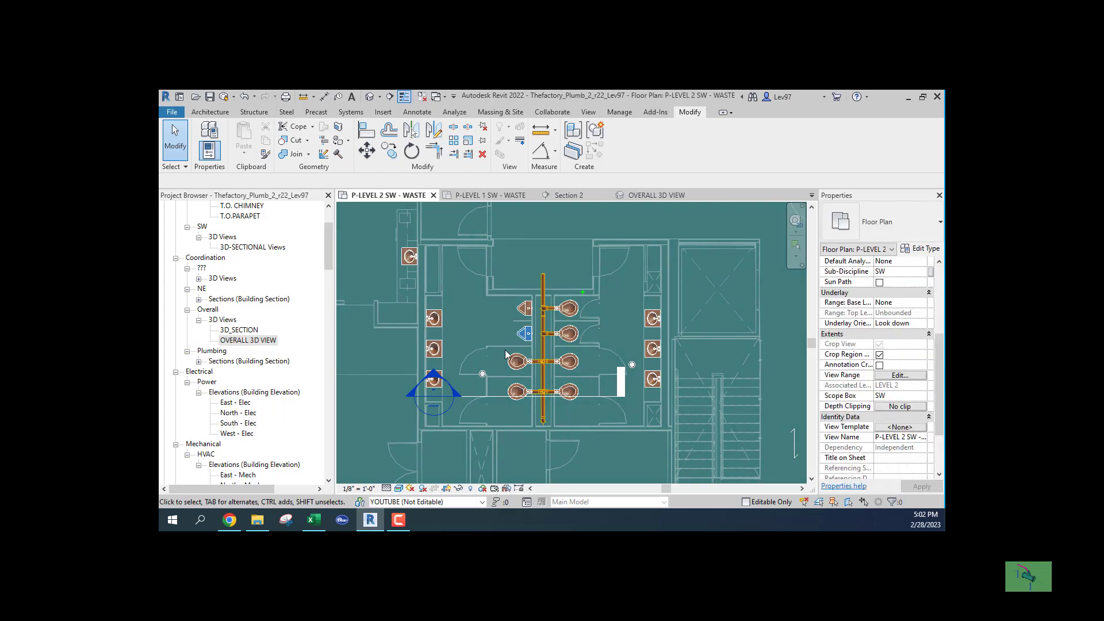